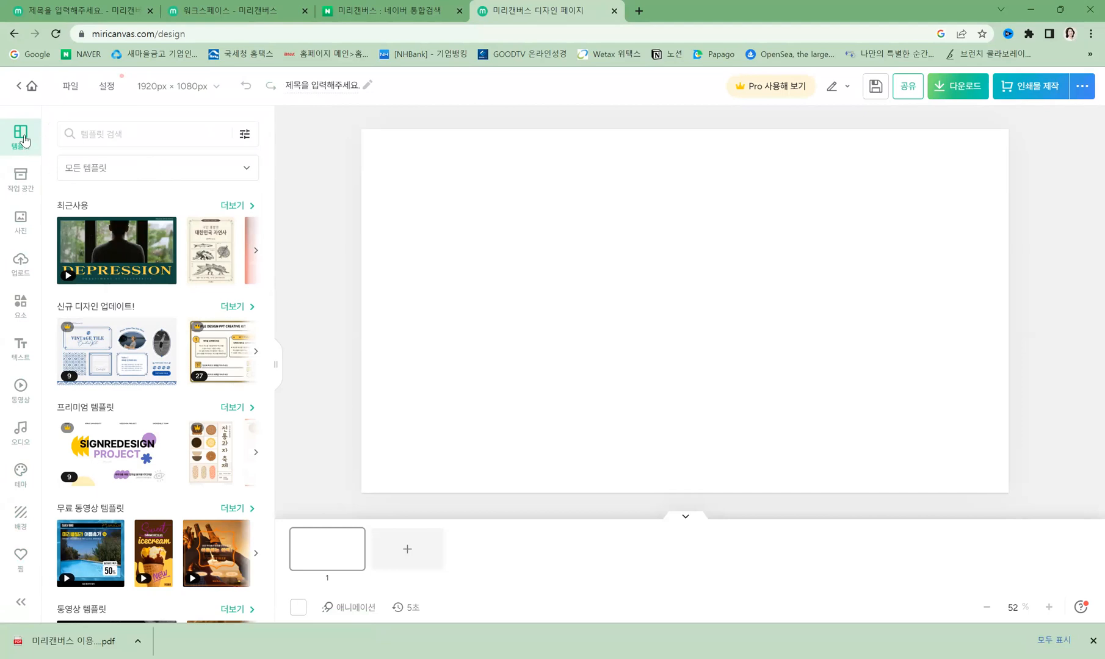
- Filter the templates to 프레젠테이션 and browse the presentation template categories
left_click(135, 176)
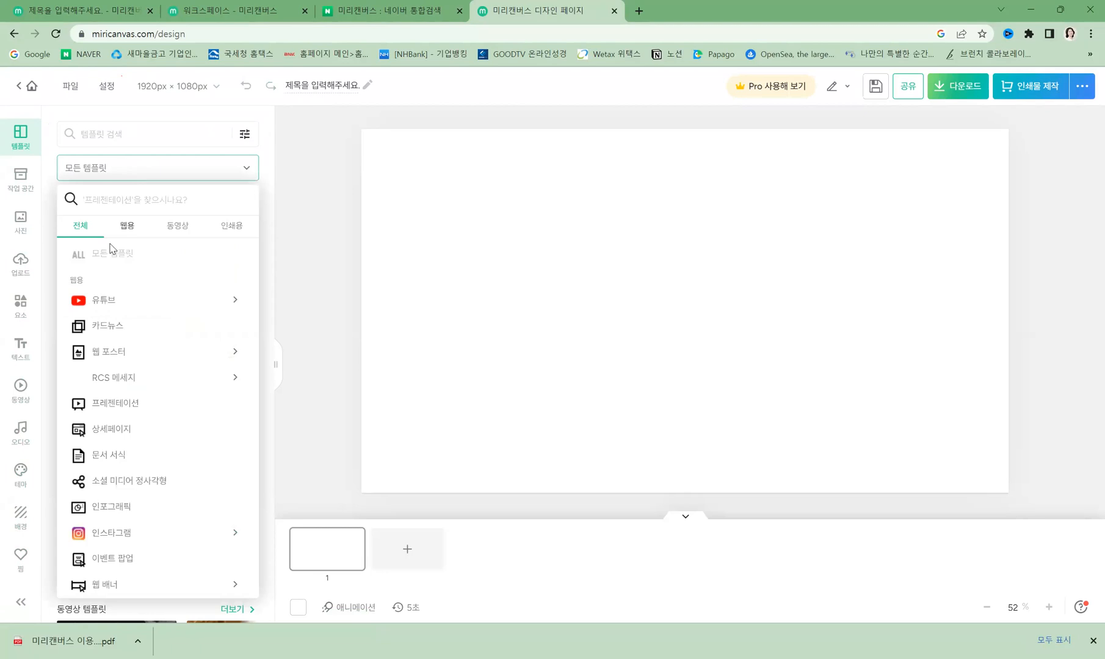
left_click(126, 404)
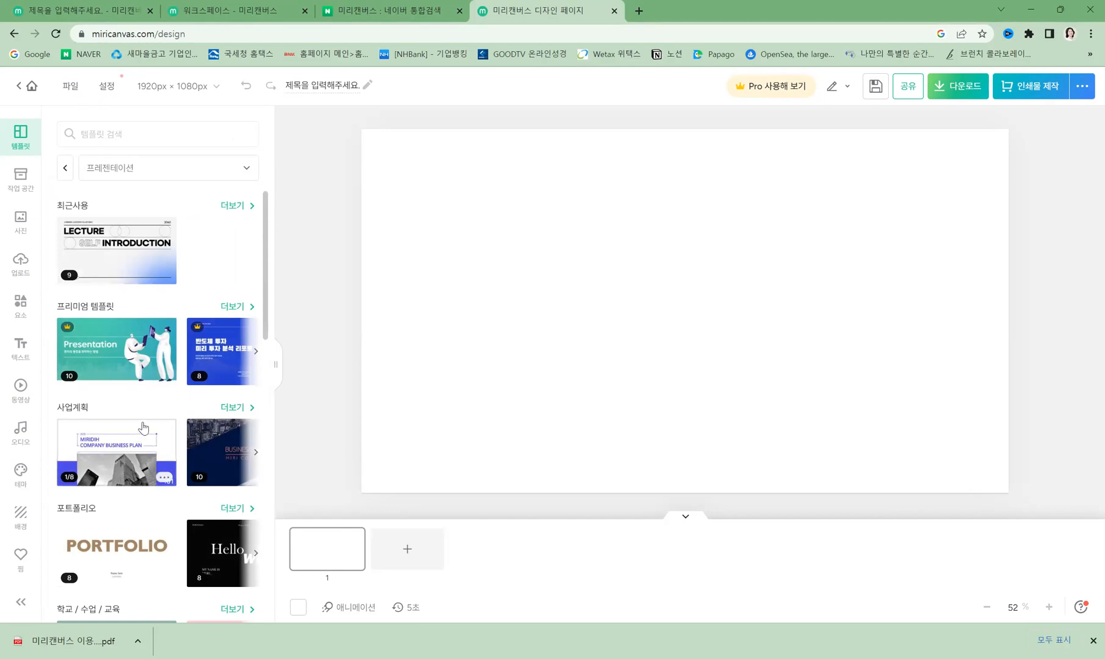
scroll(133, 427, "down", 6)
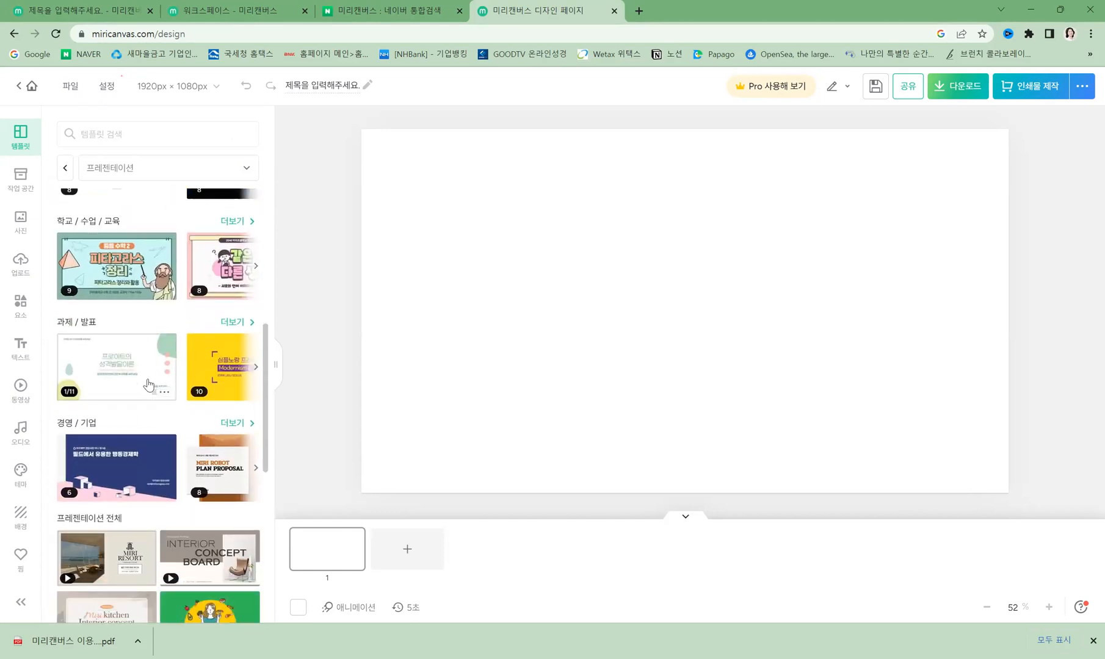
scroll(144, 375, "up", 3)
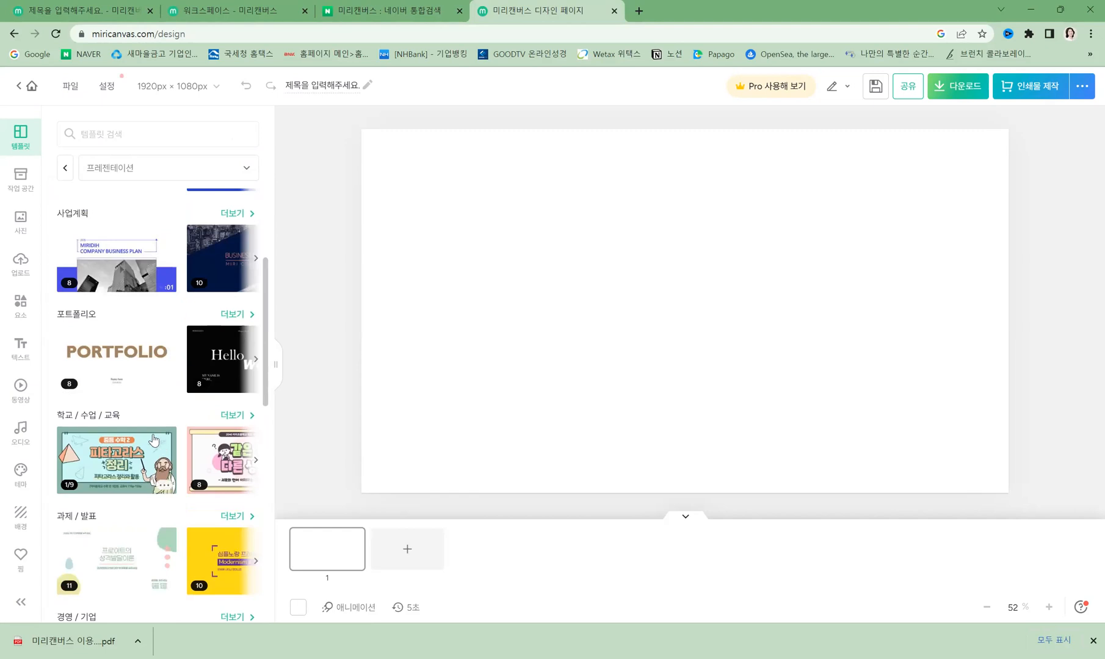
scroll(149, 436, "down", 5)
scroll(149, 436, "down", 4)
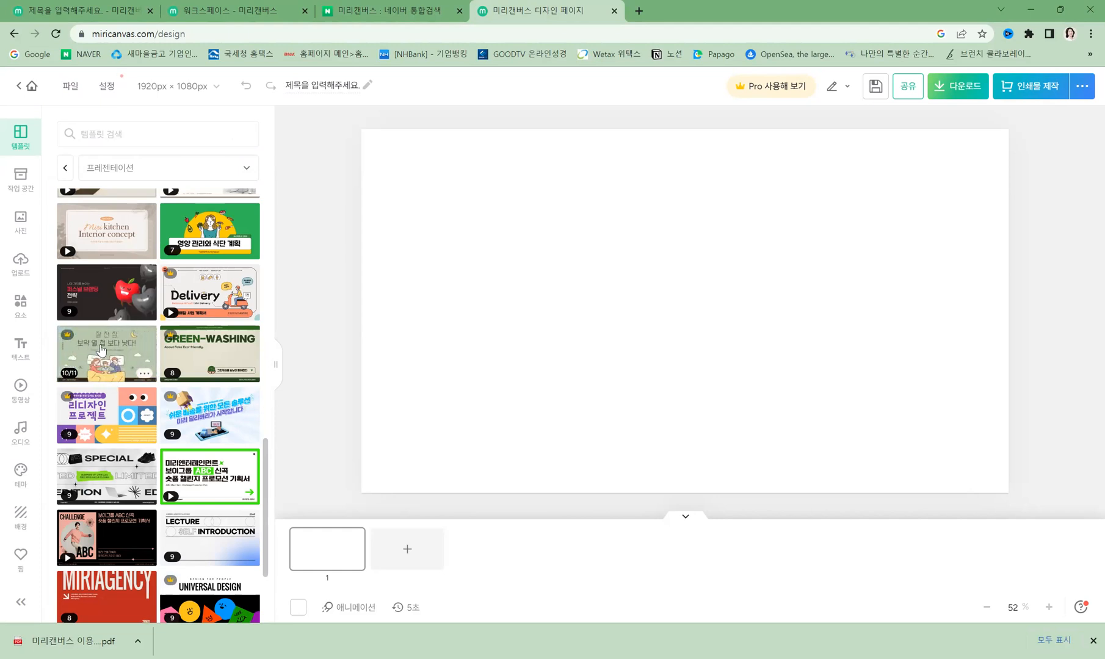
scroll(99, 353, "up", 10)
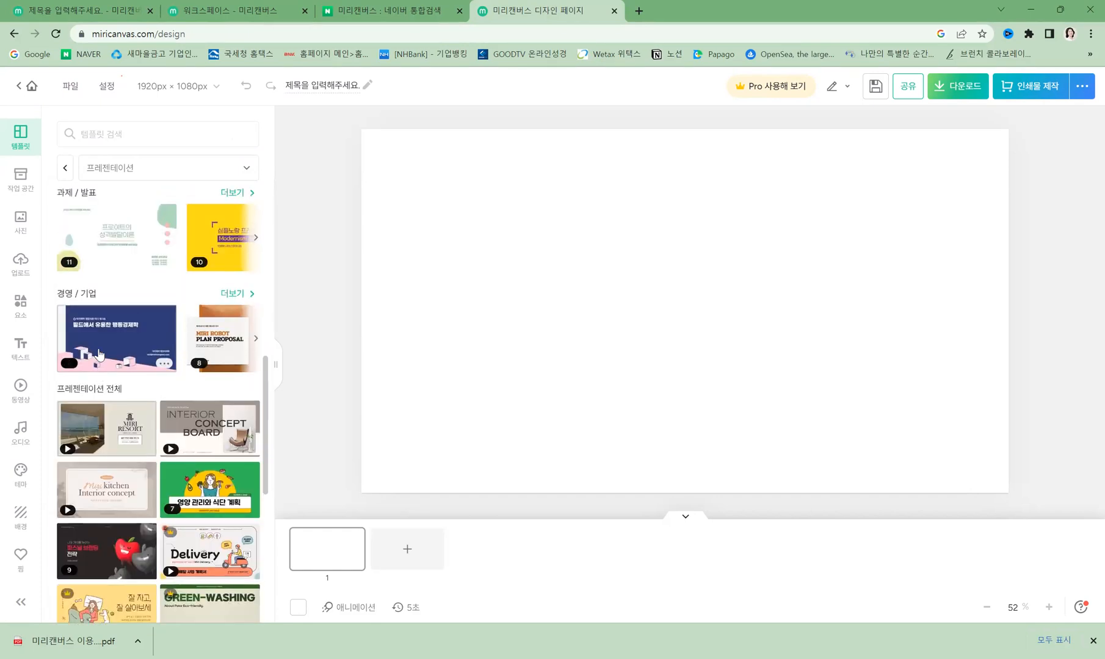
scroll(160, 391, "down", 2)
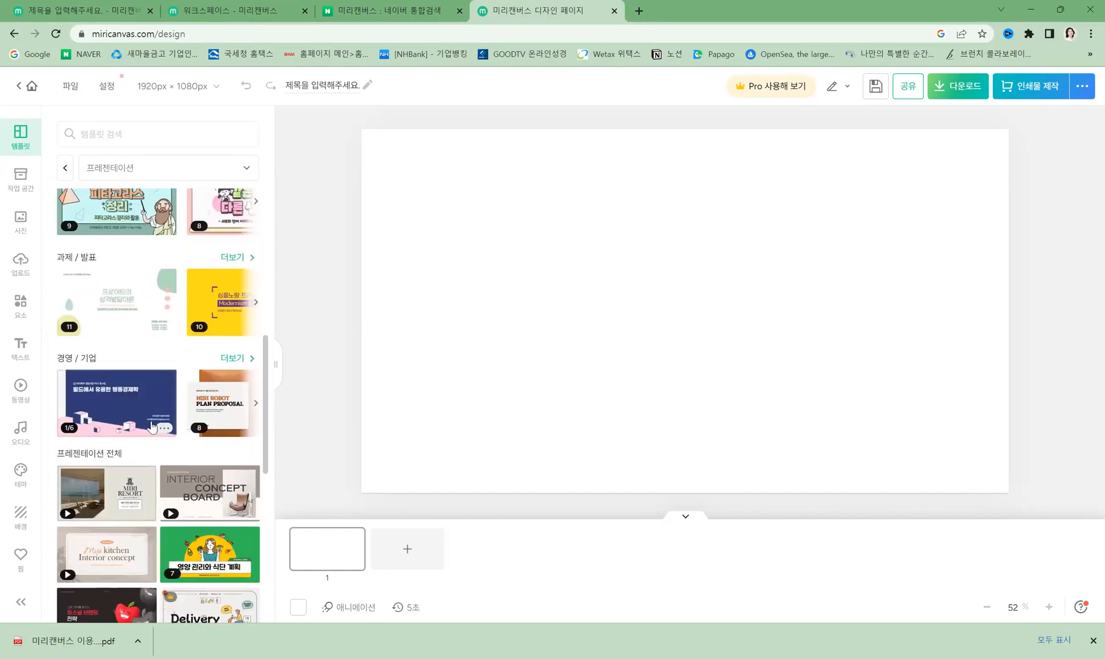
scroll(124, 431, "up", 1)
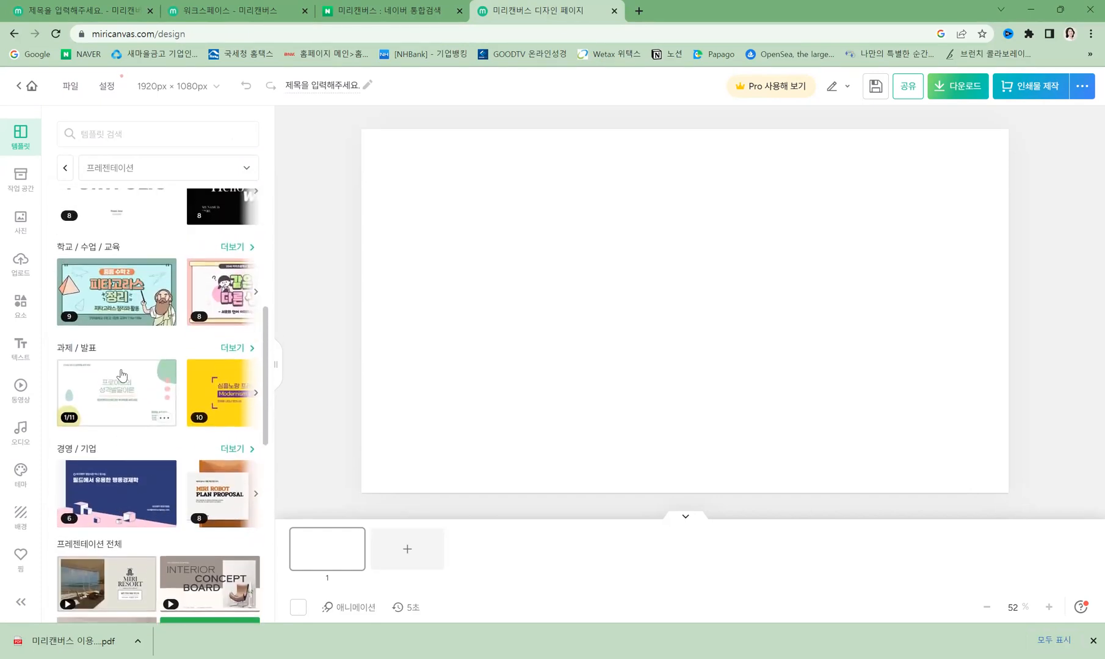
scroll(122, 396, "up", 3)
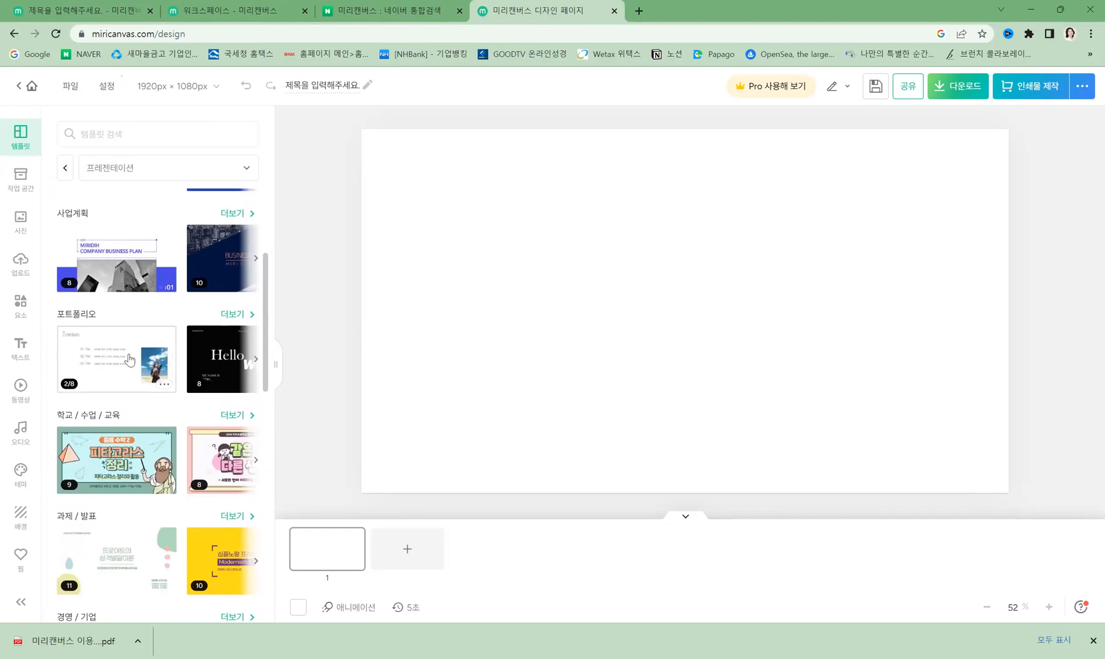
scroll(146, 366, "up", 3)
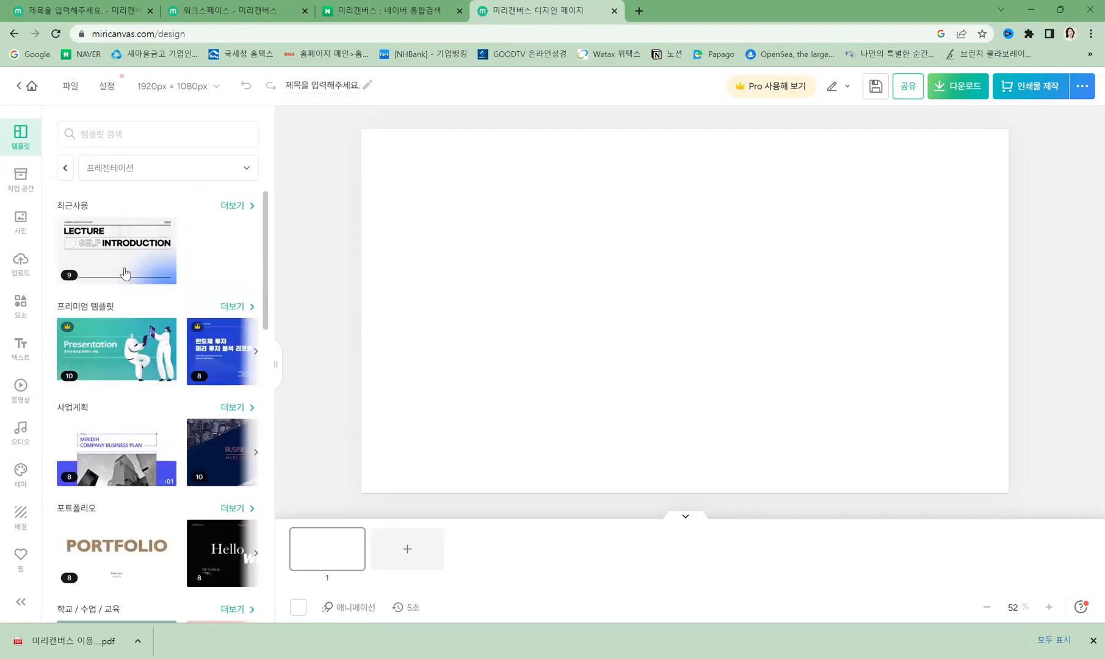
- View the recently used templates (최근사용) for presentations and for all types, clear that search and browse the full template list
left_click(232, 207)
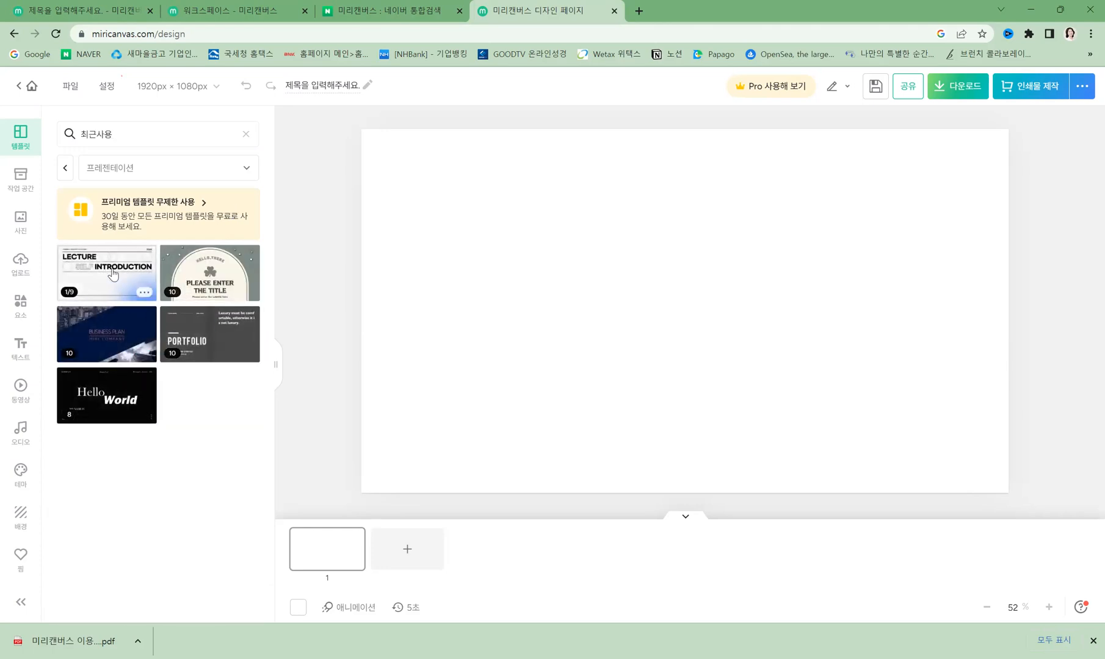
left_click(64, 169)
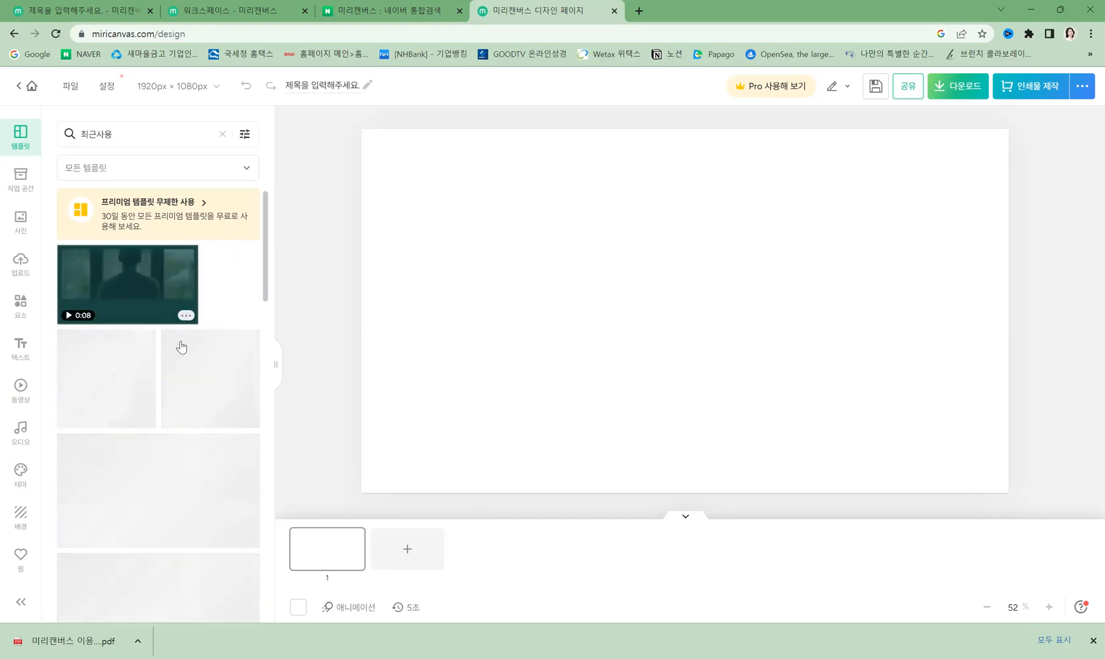
left_click(156, 174)
left_click(113, 403)
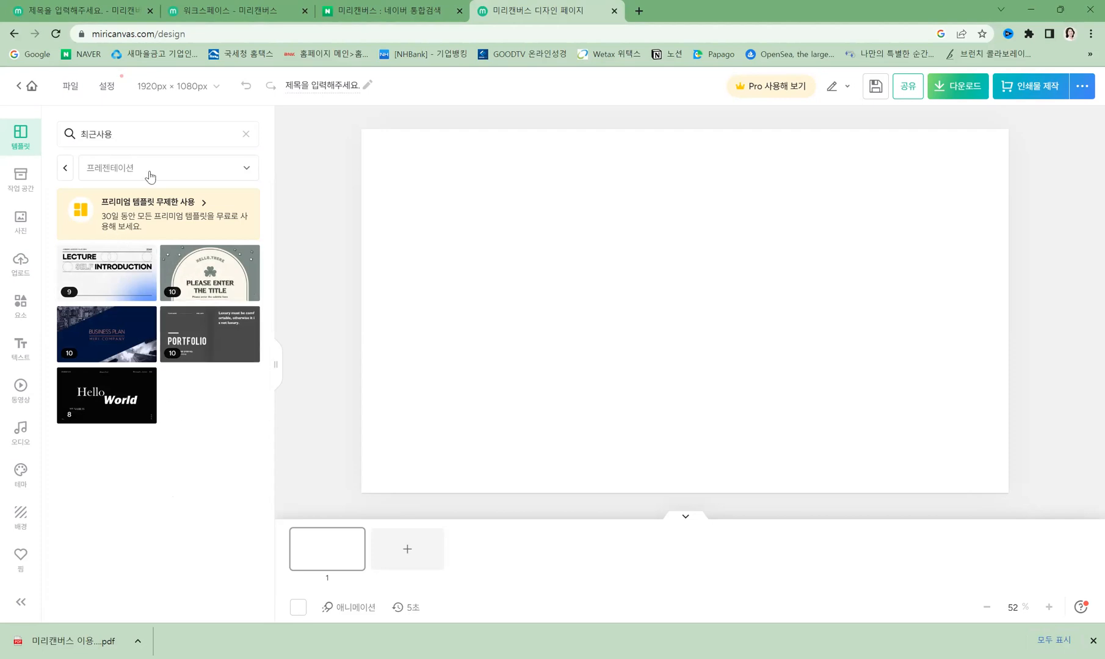
left_click(67, 169)
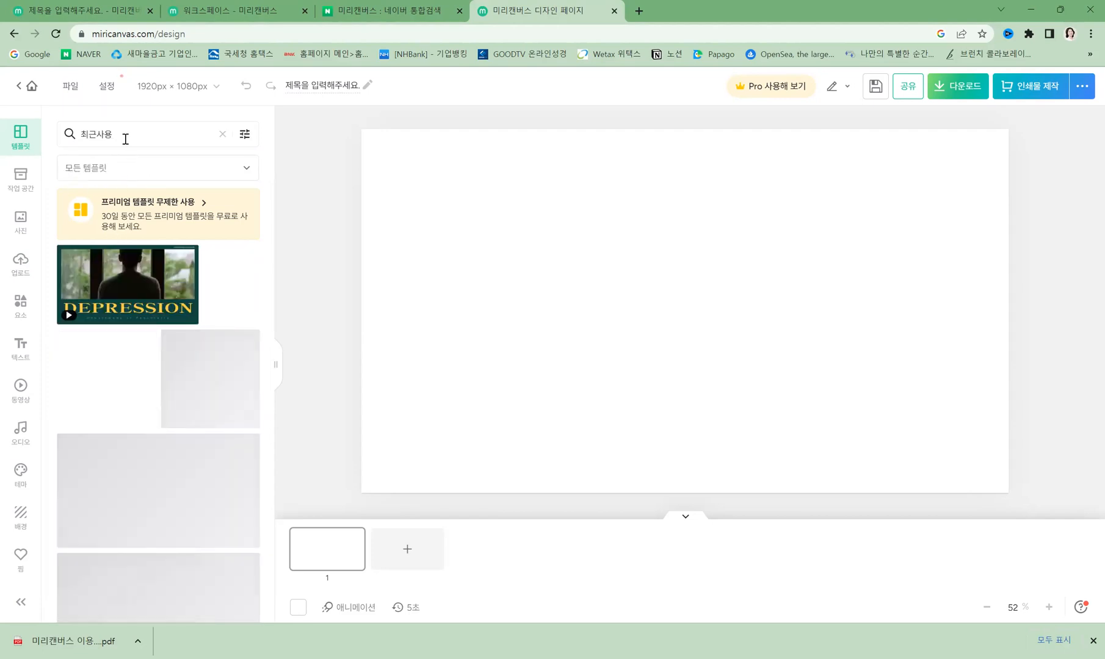
left_click(176, 135)
left_click(224, 137)
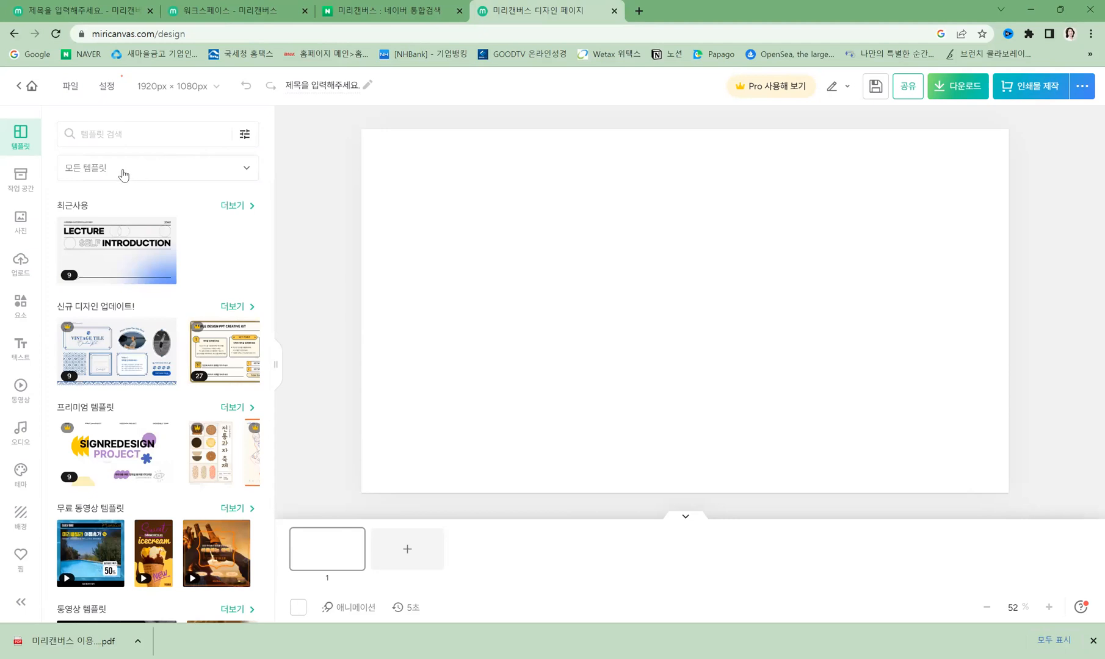
scroll(119, 318, "down", 8)
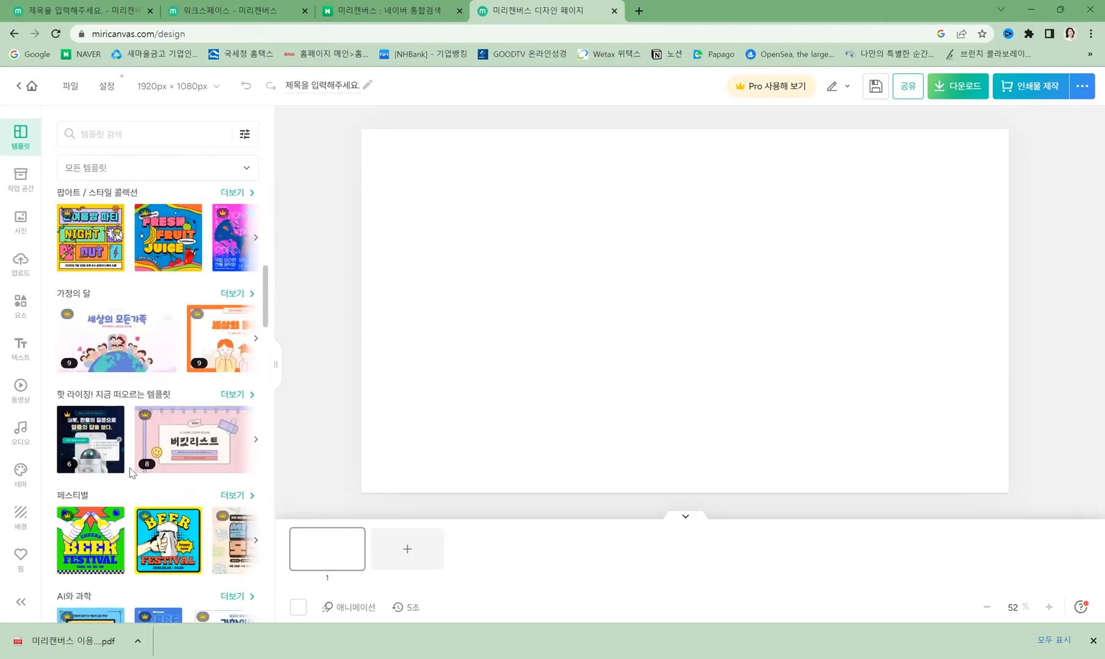
scroll(144, 446, "up", 8)
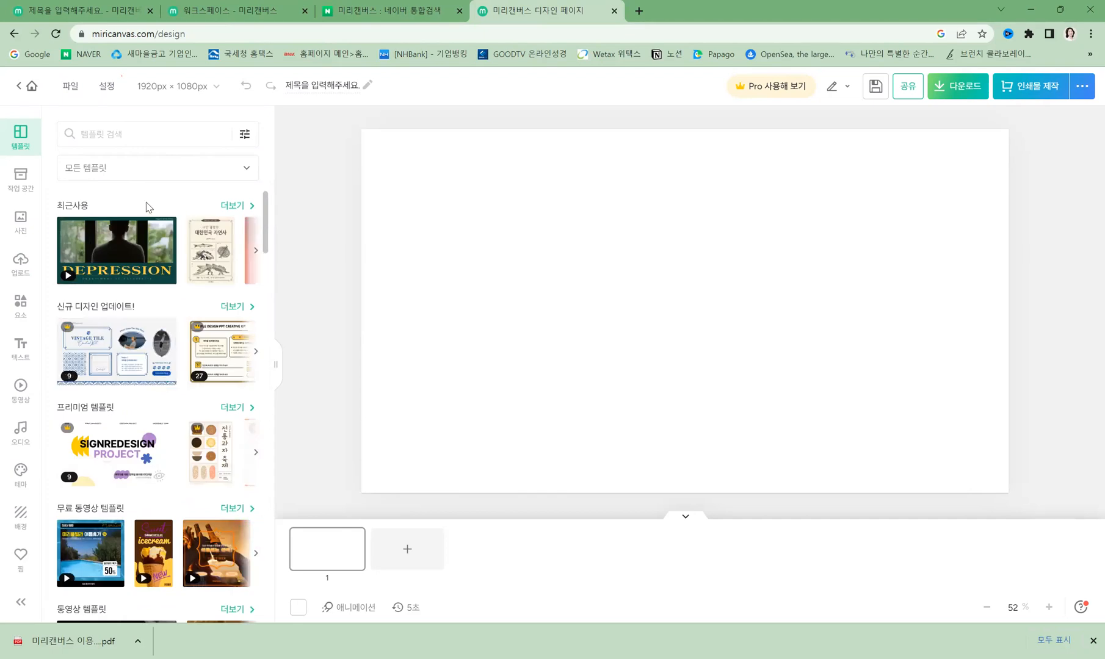
- Filter the templates to 프레젠테이션 and overwrite the blank design with the green 프로이트의 성격발달이론 template from 과제 / 발표
left_click(126, 170)
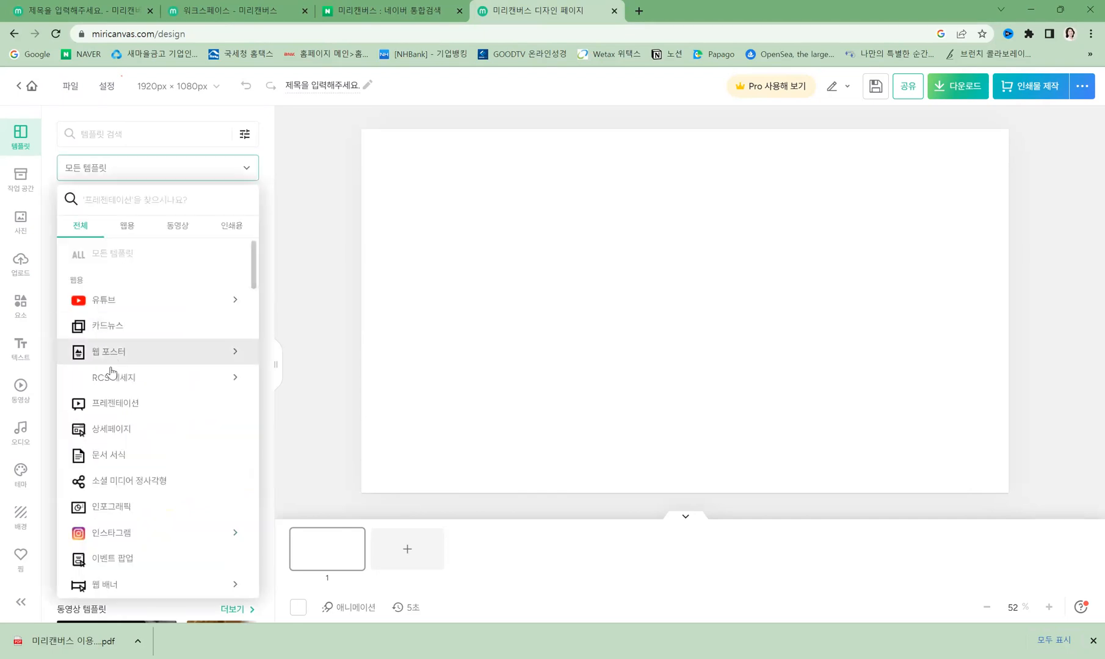
left_click(116, 408)
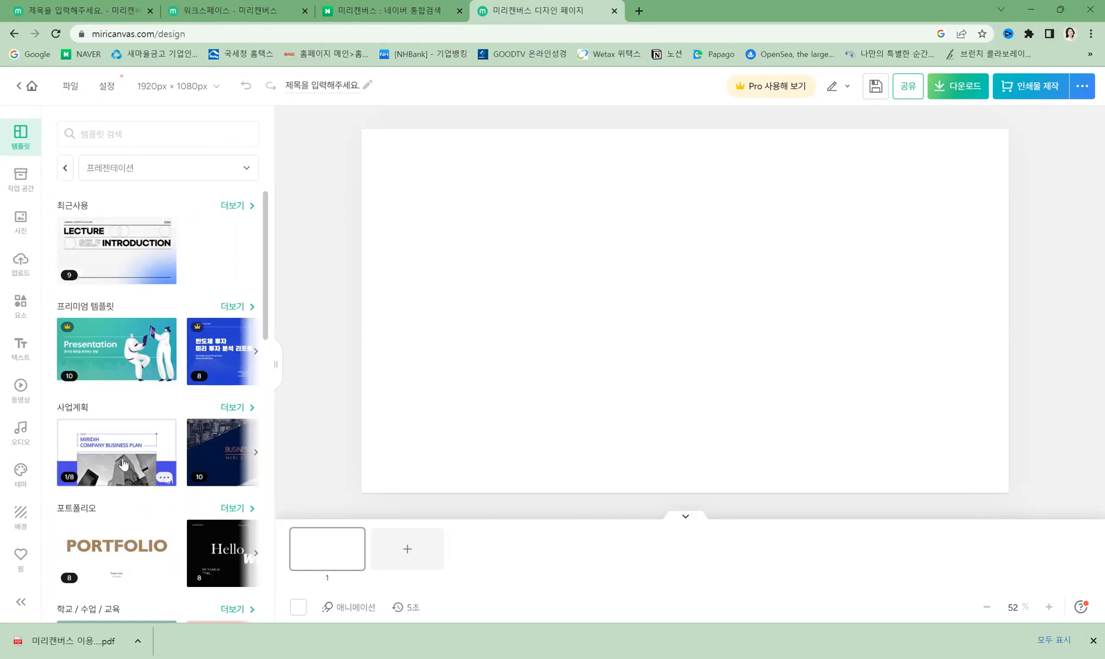
scroll(116, 486, "down", 1)
scroll(126, 502, "down", 3)
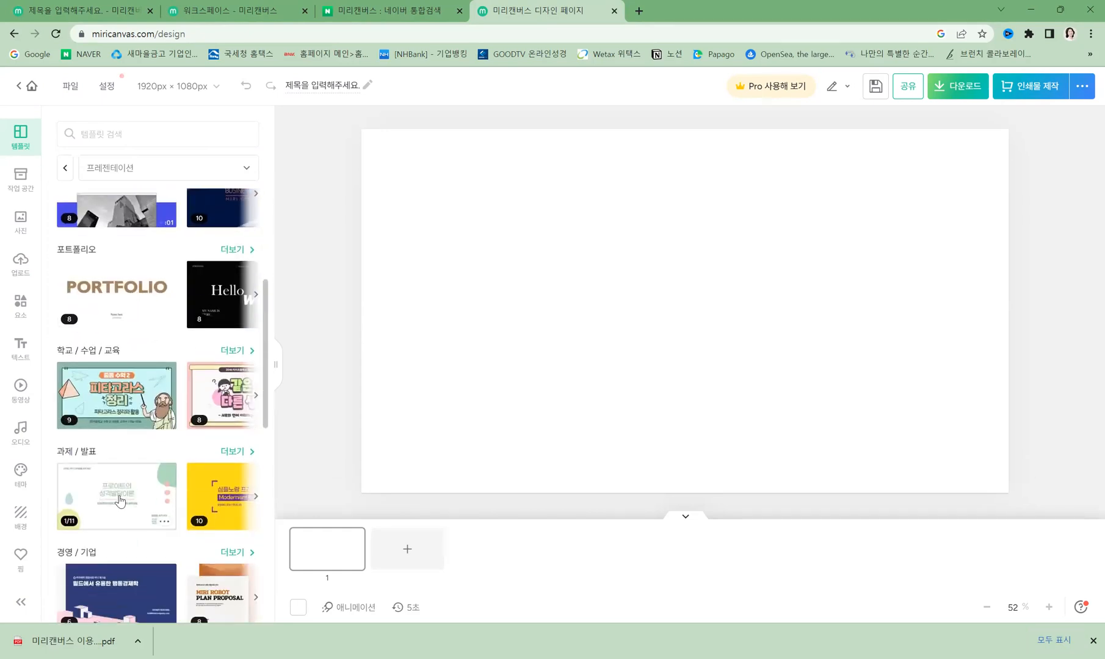
left_click(125, 501)
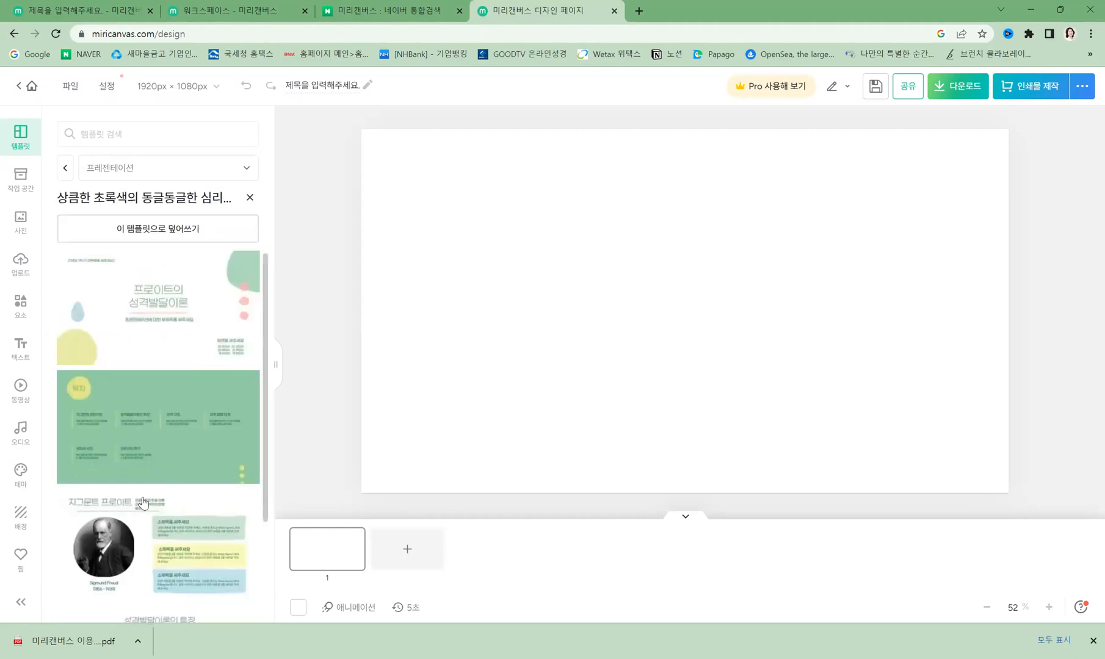
left_click(160, 237)
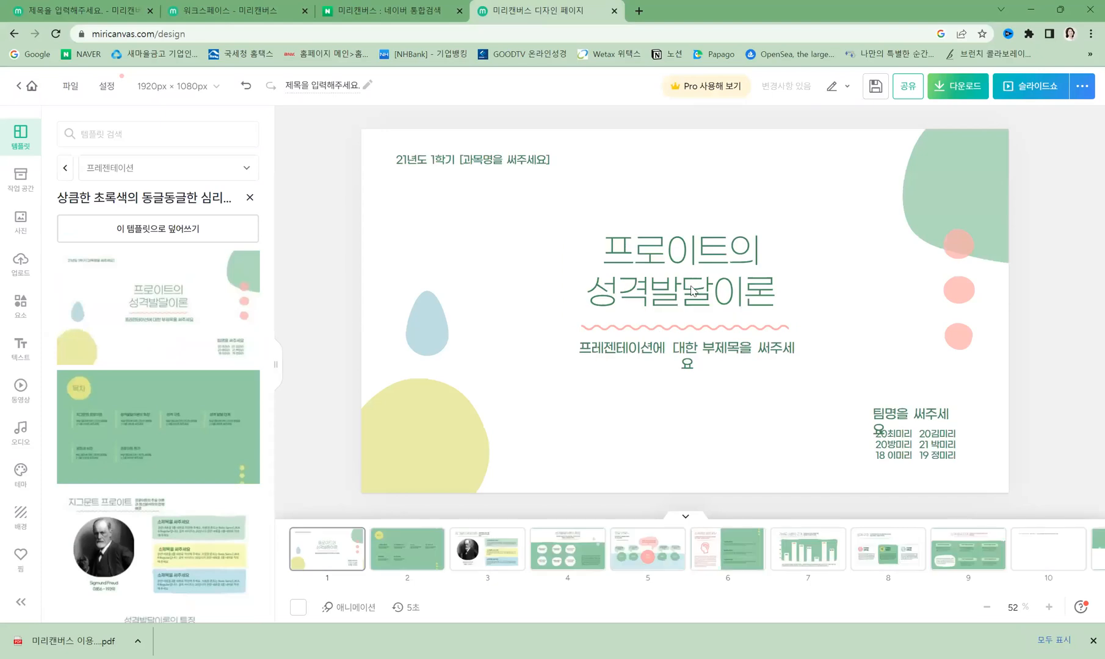
left_click(692, 291)
left_click(681, 279)
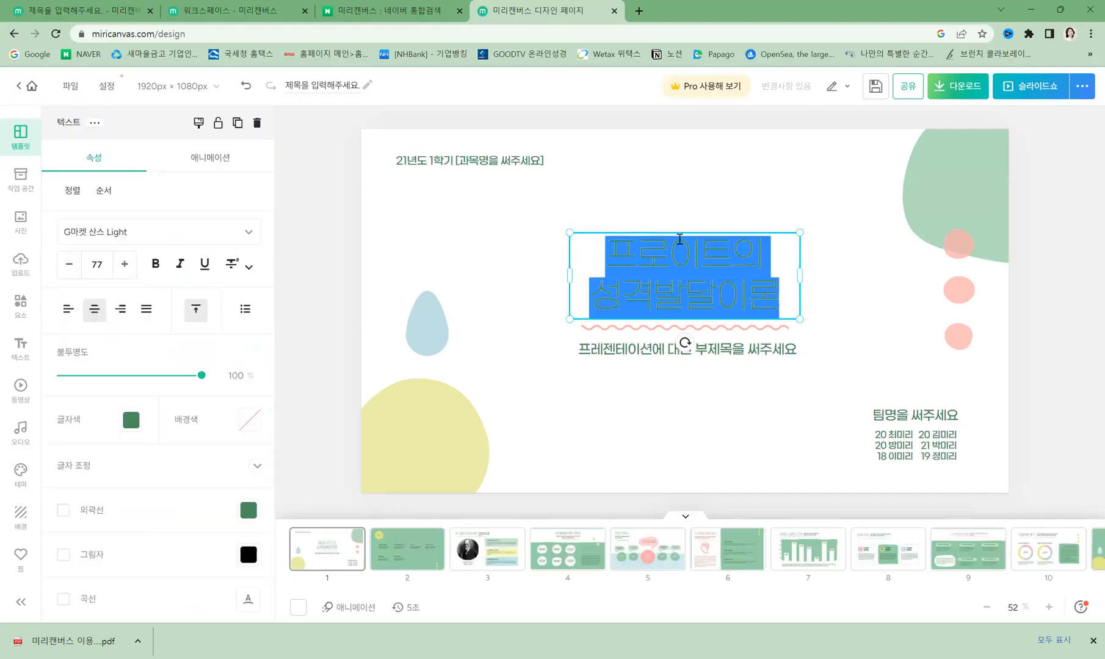
left_click(694, 189)
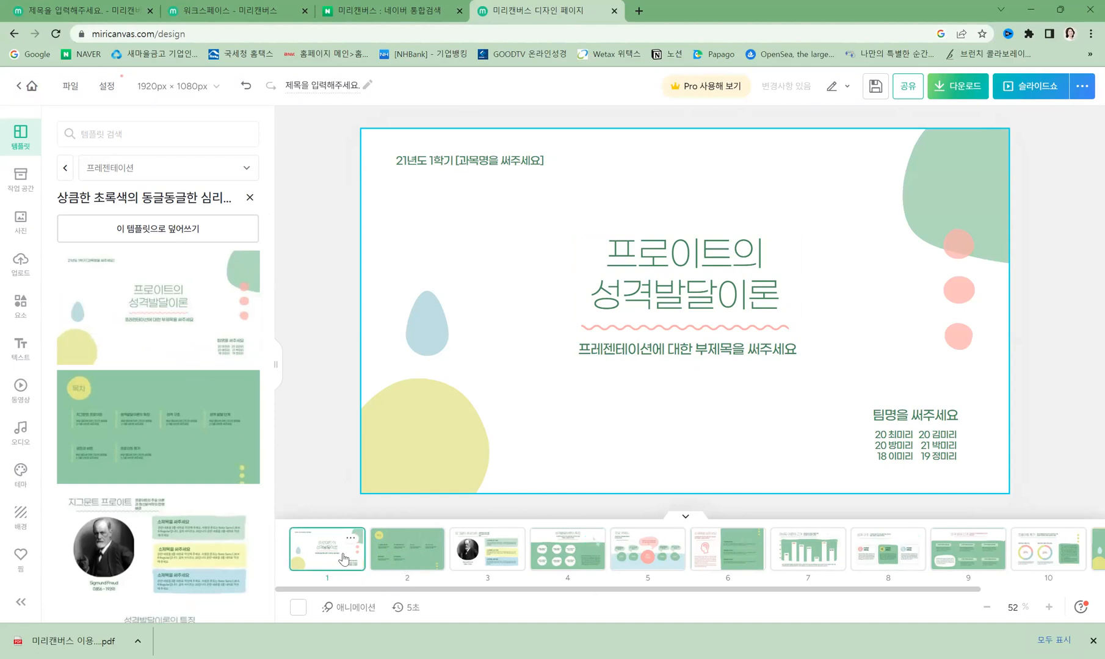
- Look through the applied template's slides from the cover up to slide 9
key("Right")
key("Right")
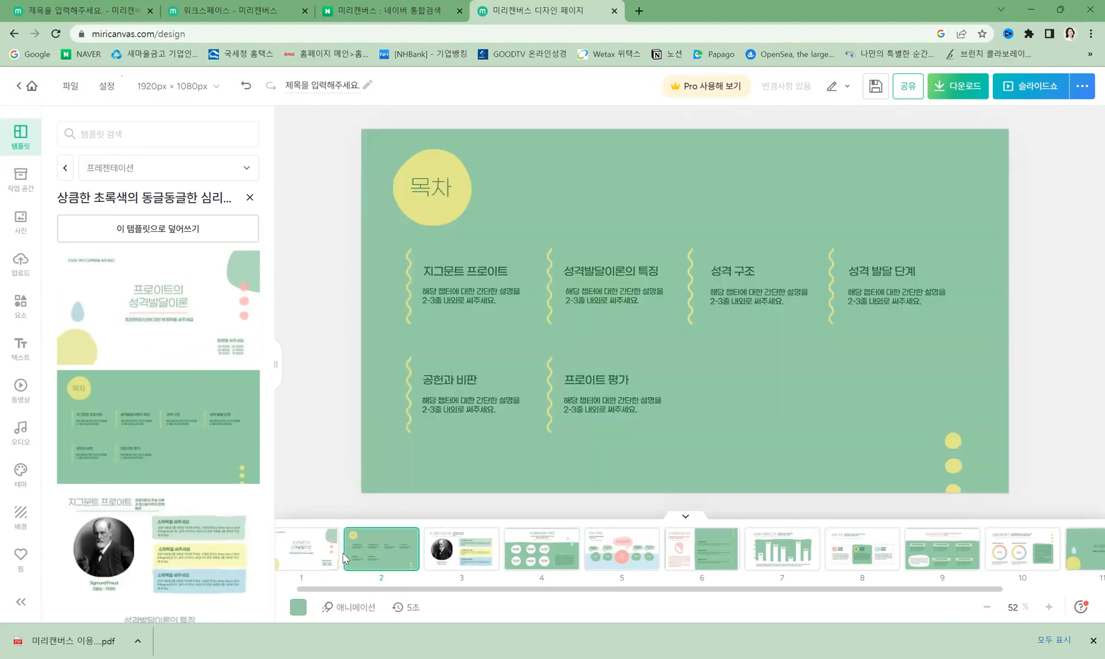
key("Right")
key("Right")
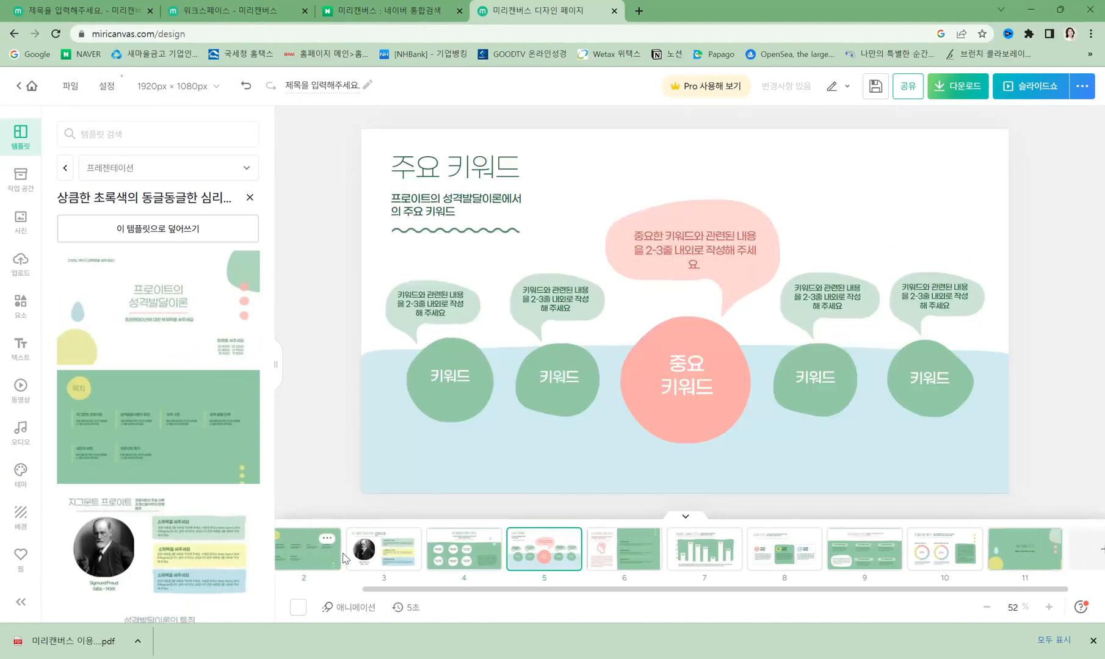
key("Right")
key("Right")
key("Right")
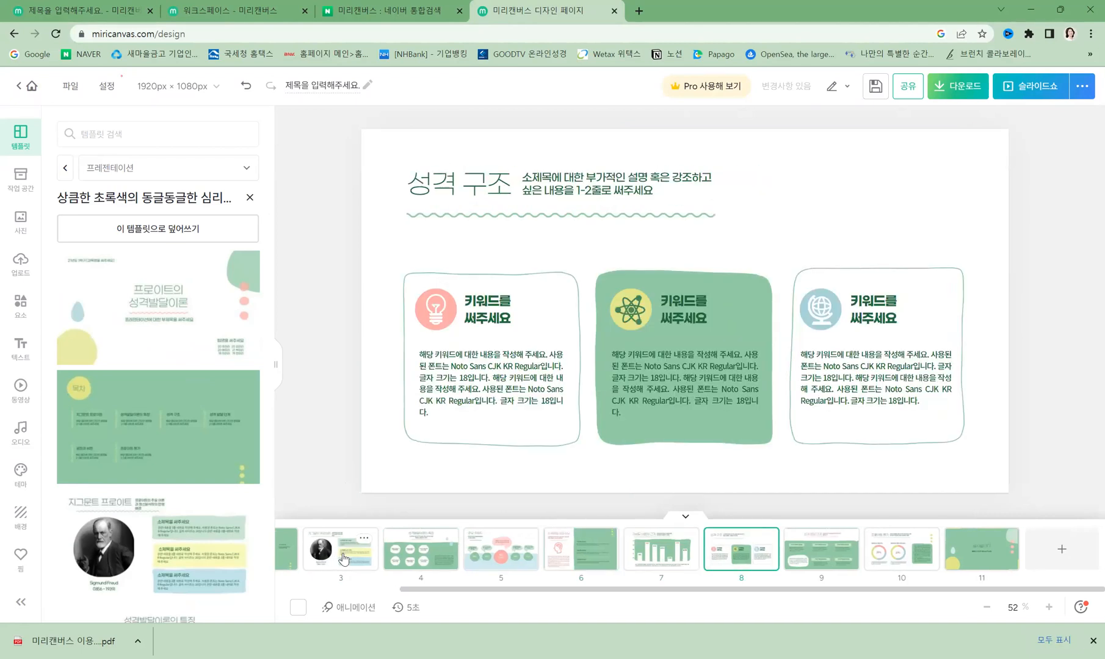
key("Right")
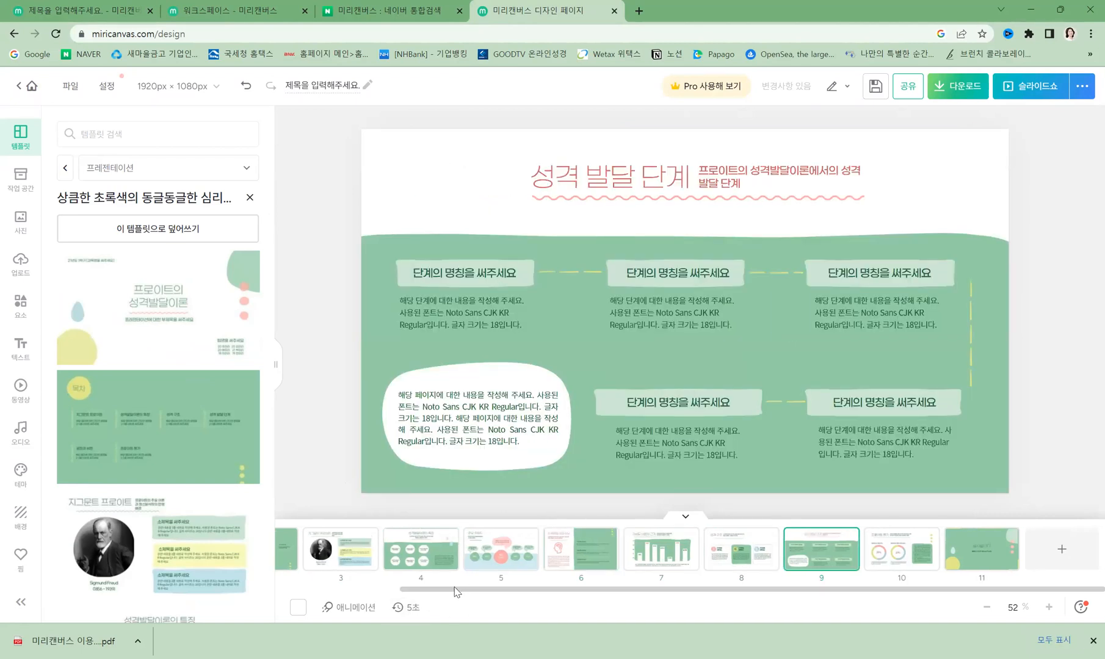
scroll(454, 591, "up", 3)
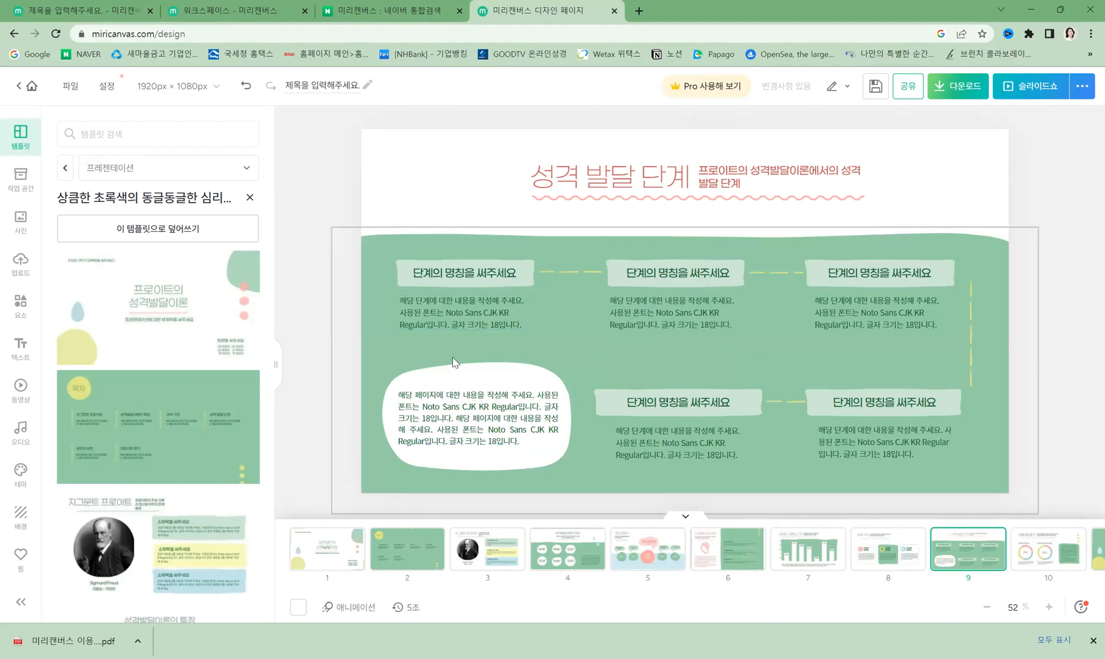
- Replace the title text on the cover slide with 그래도
left_click(327, 548)
left_click(645, 279)
double_click(645, 279)
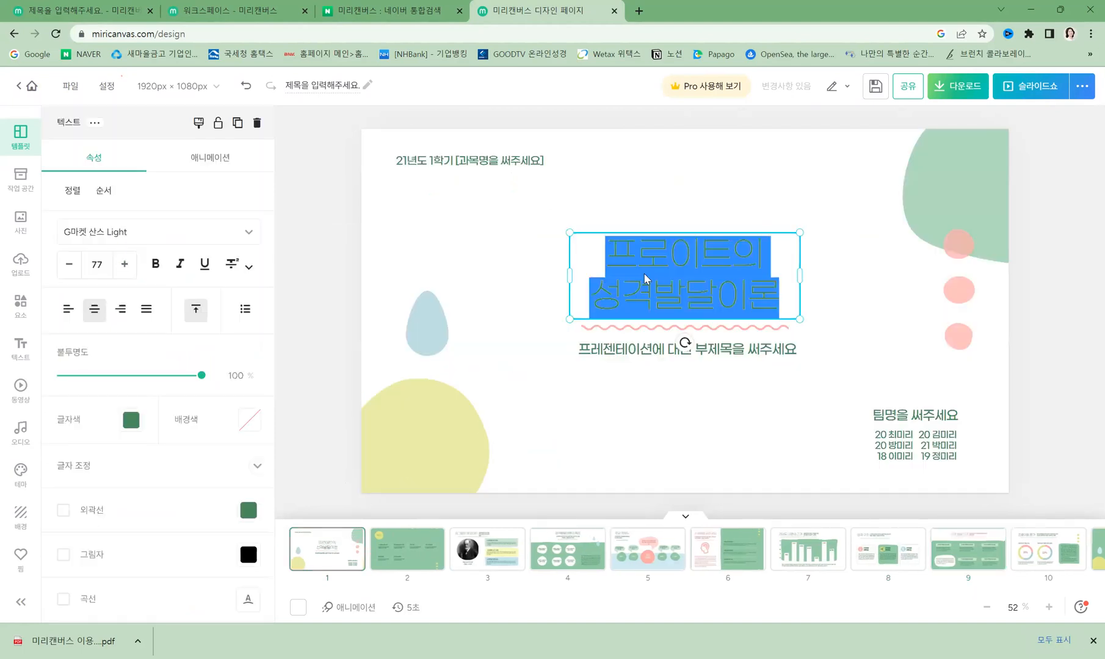
type("그래도")
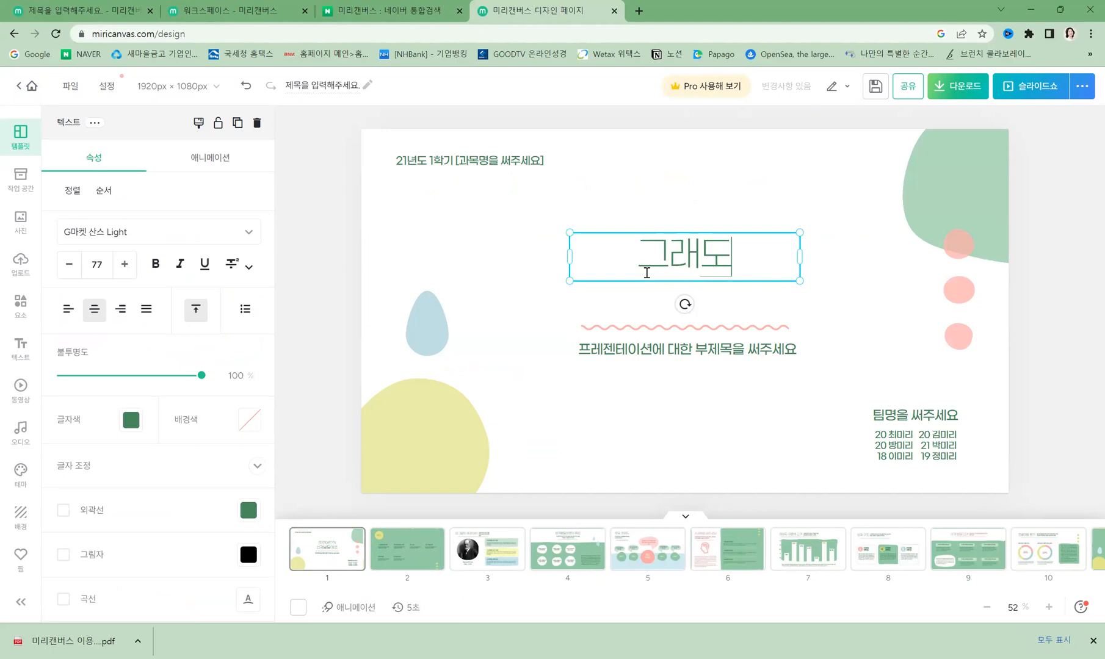
- Enlarge the cover title's text box on both sides, scaling its text to a size of about 144.8
left_click(567, 296)
left_click(585, 282)
left_click_drag(570, 280, 449, 306)
left_click_drag(799, 305, 881, 323)
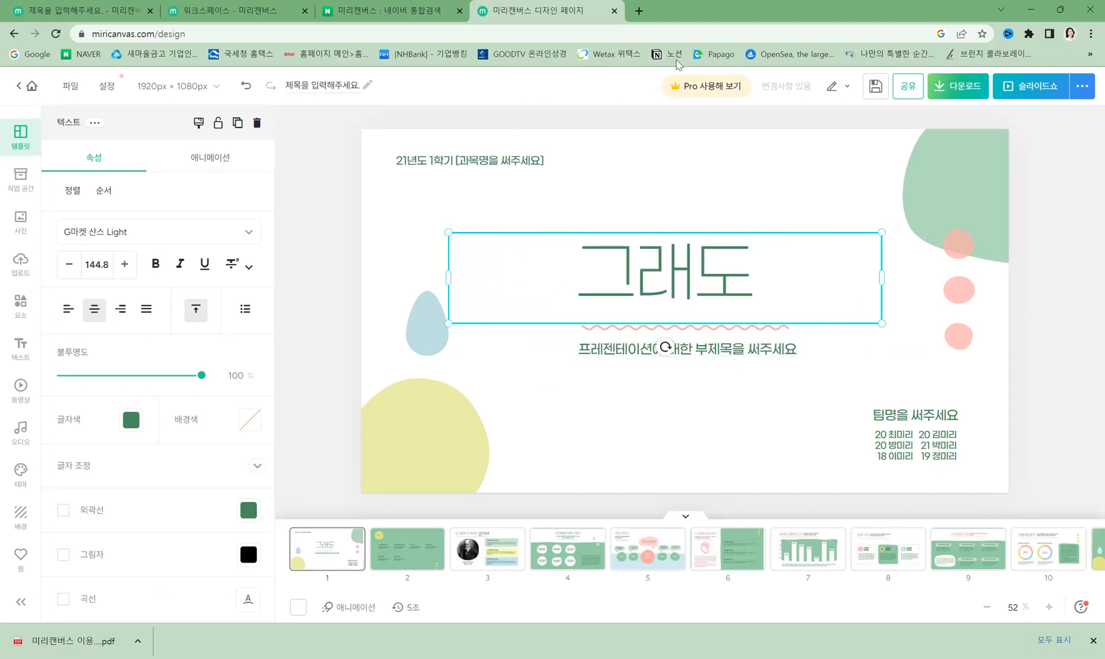
- Search Naver for 알라딘 in a new browser tab and open the 알라딘 bookstore site
left_click(638, 10)
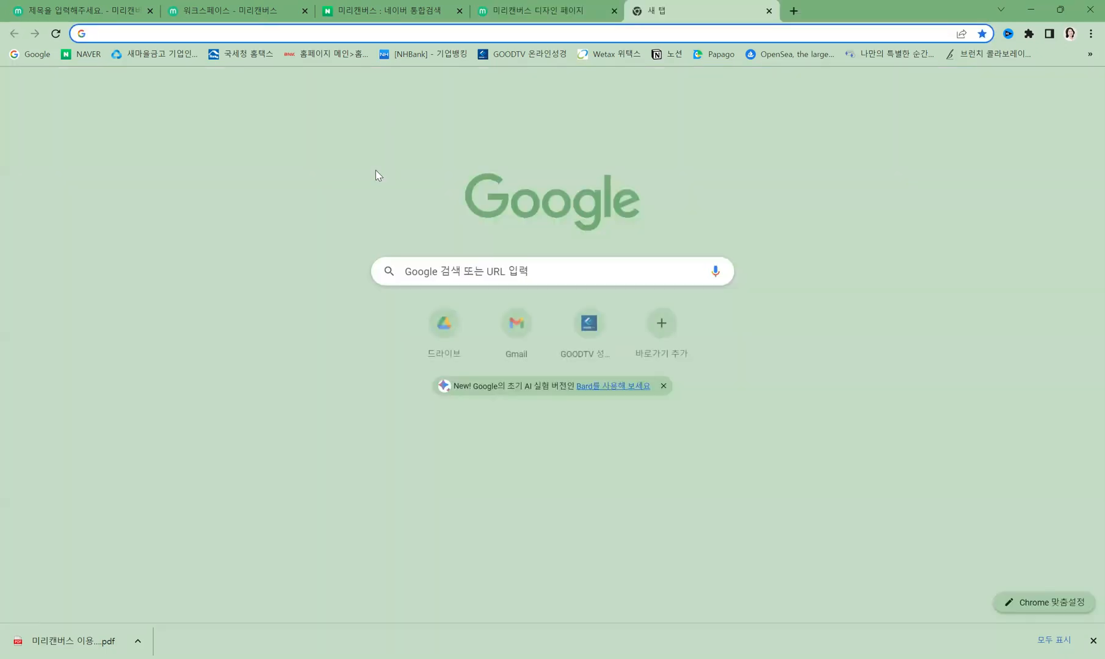
left_click(82, 55)
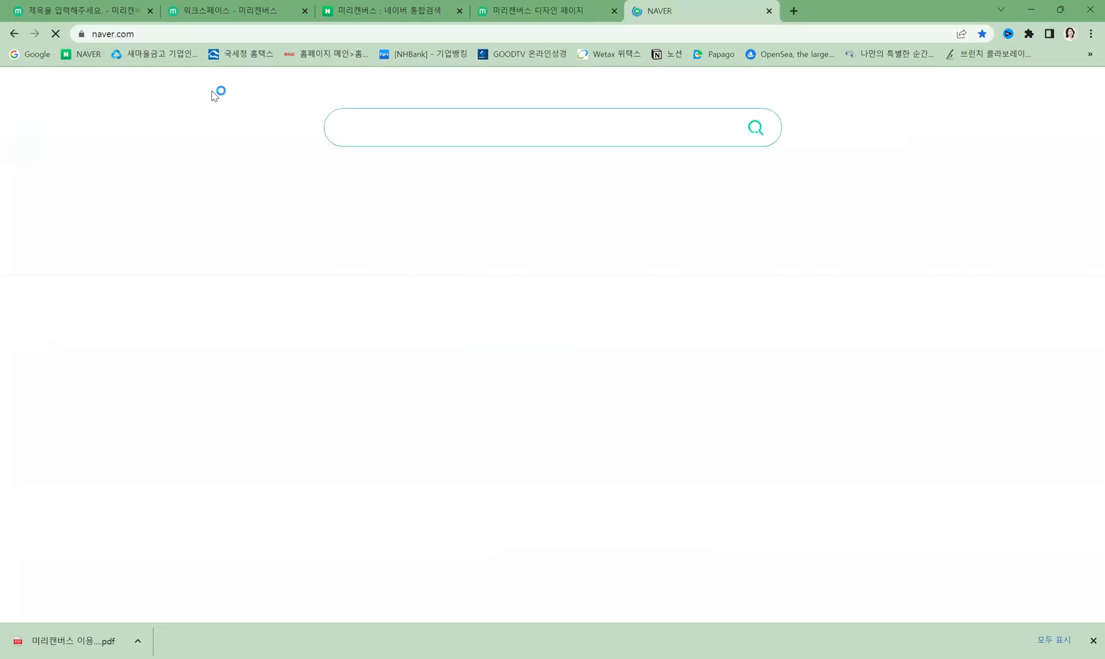
left_click(404, 127)
type("알라딘")
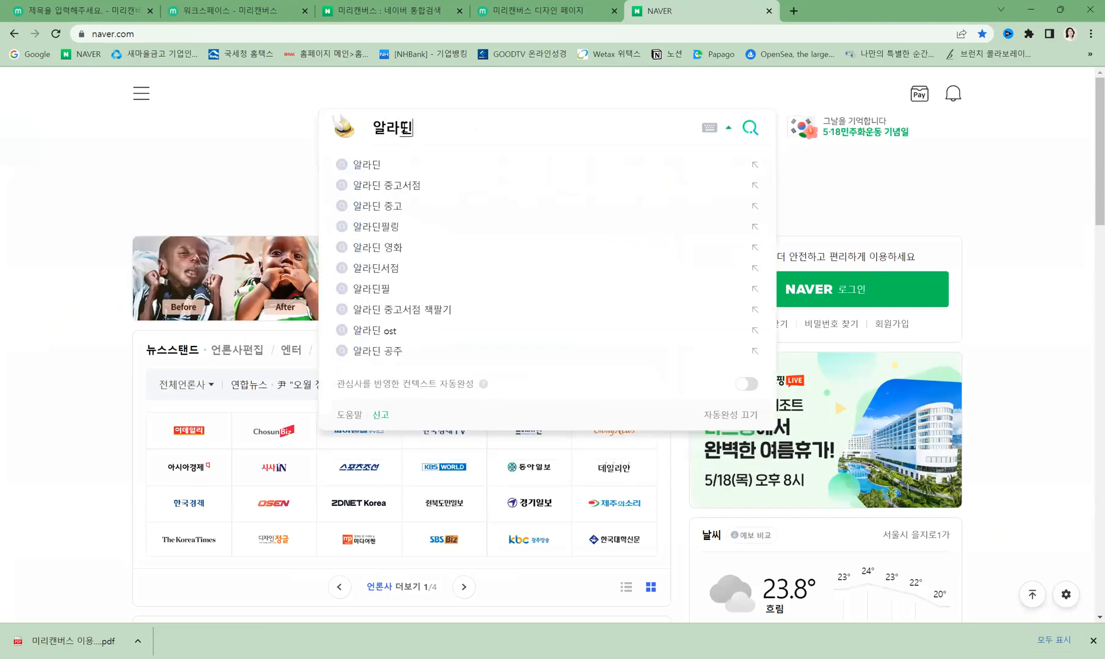
key("Return")
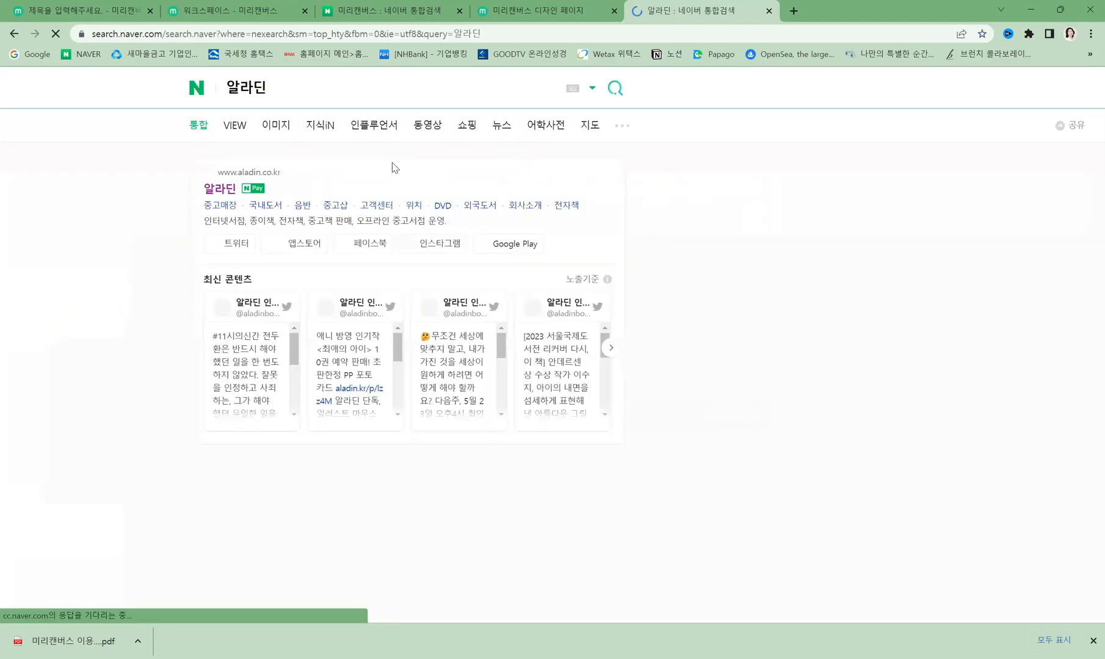
left_click(213, 192)
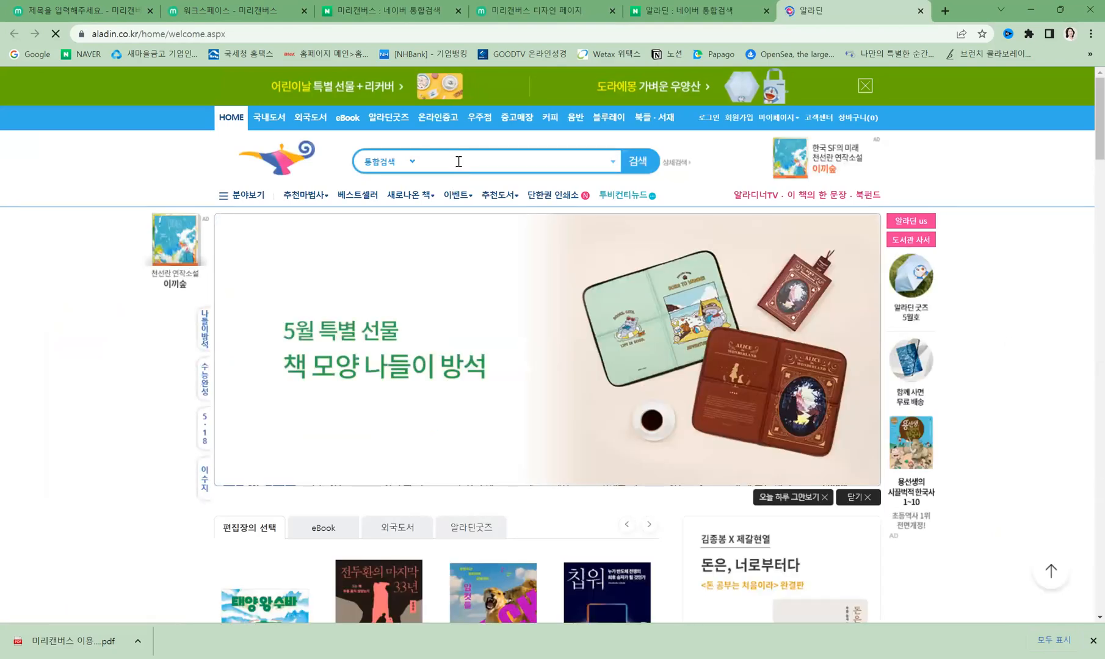
- Search the 알라딘 bookstore for 그래도 캔트키스
type("그랜")
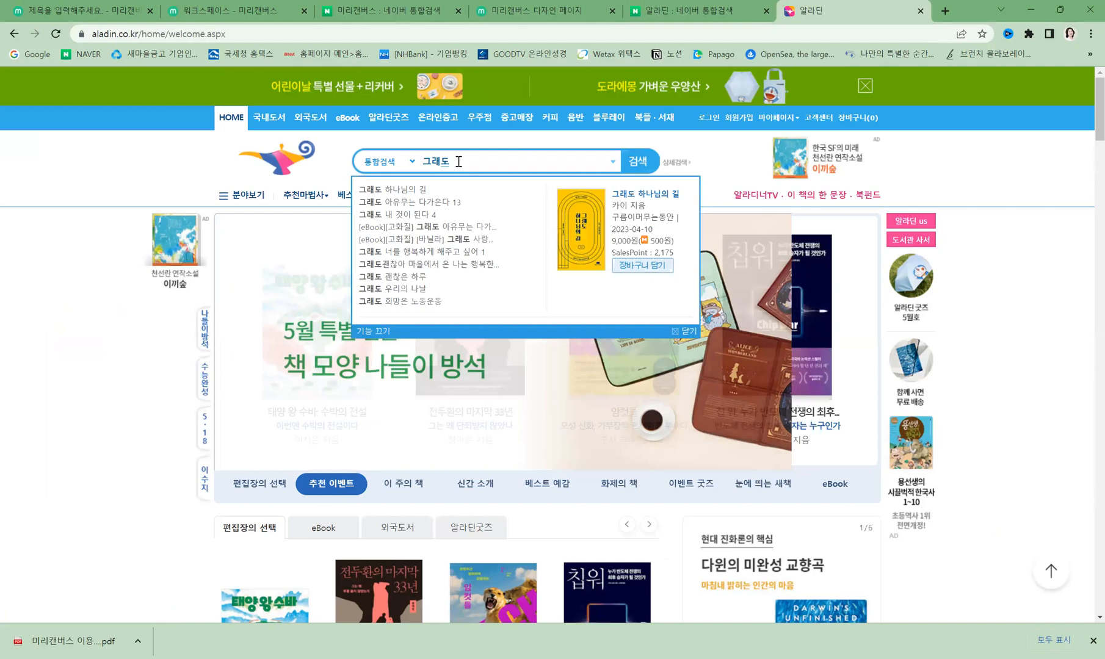
type(" 칸트")
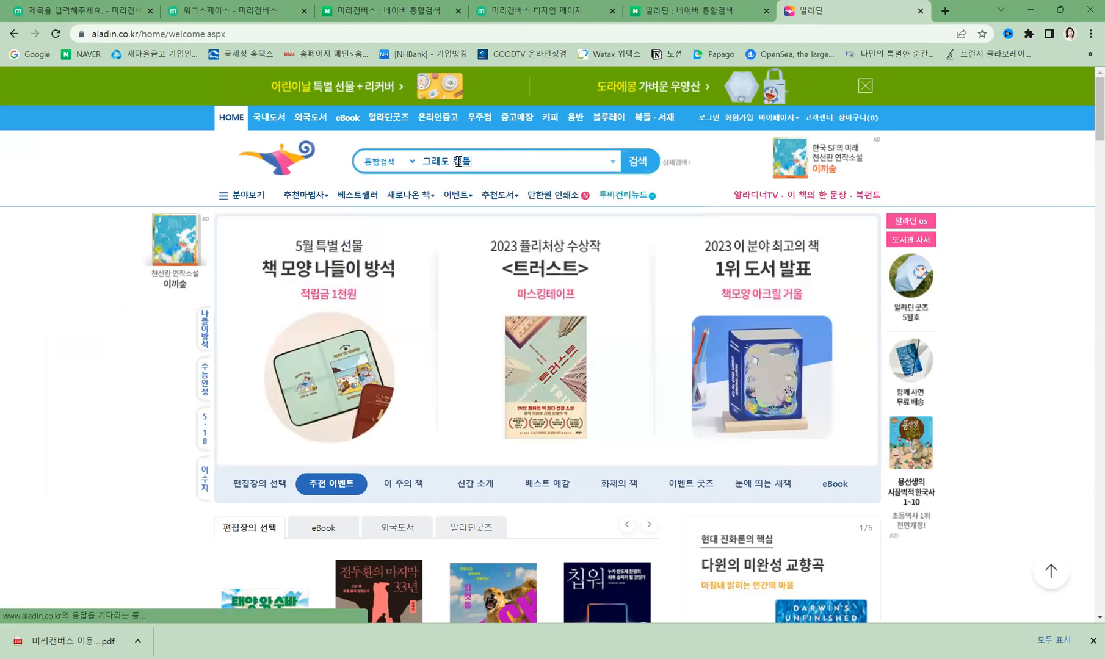
type("키스")
key("Return")
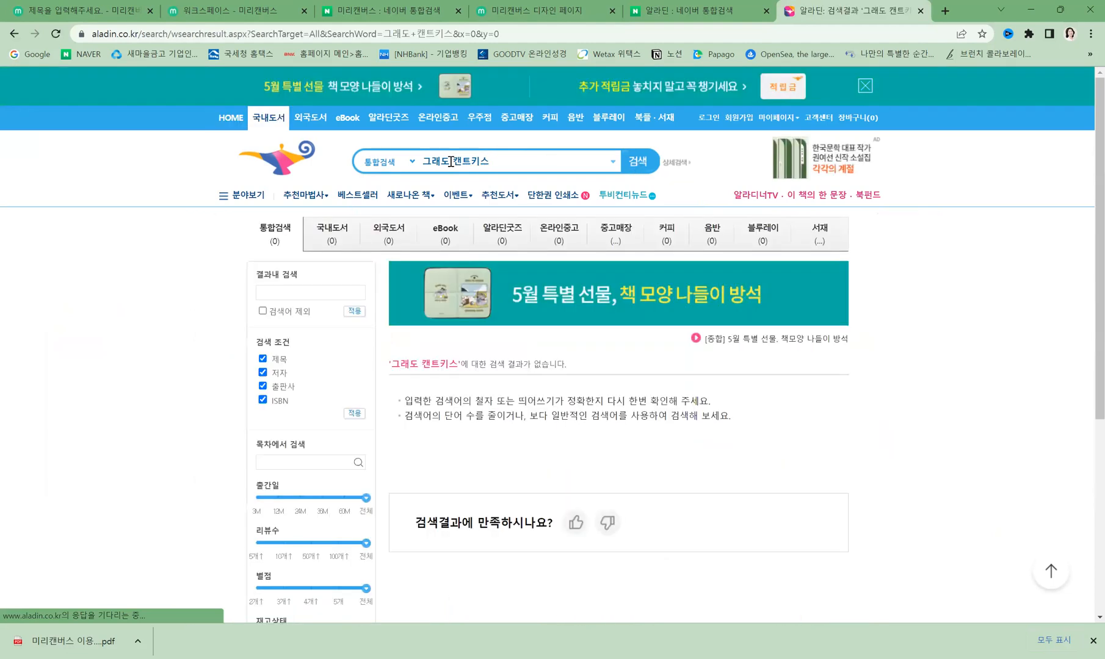
- Change the bookstore search to 켄트키스 and open the page of the book 그래도 Anyway
left_click(457, 162)
key("BackSpace")
key("BackSpace")
key("BackSpace")
key("BackSpace")
key("Delete")
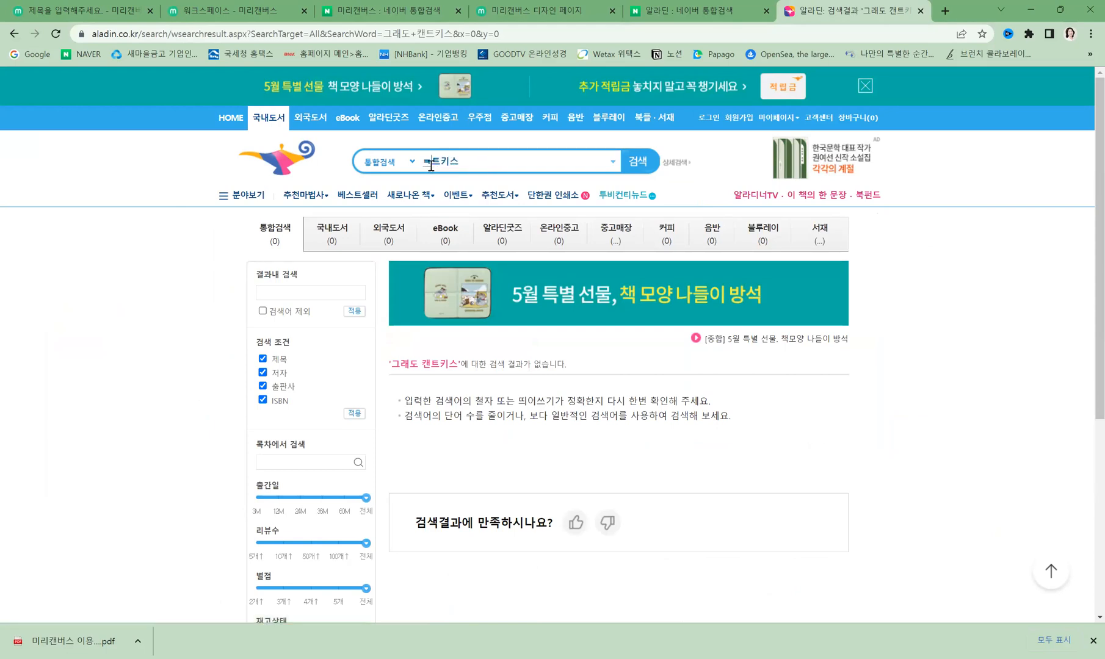
key("Return")
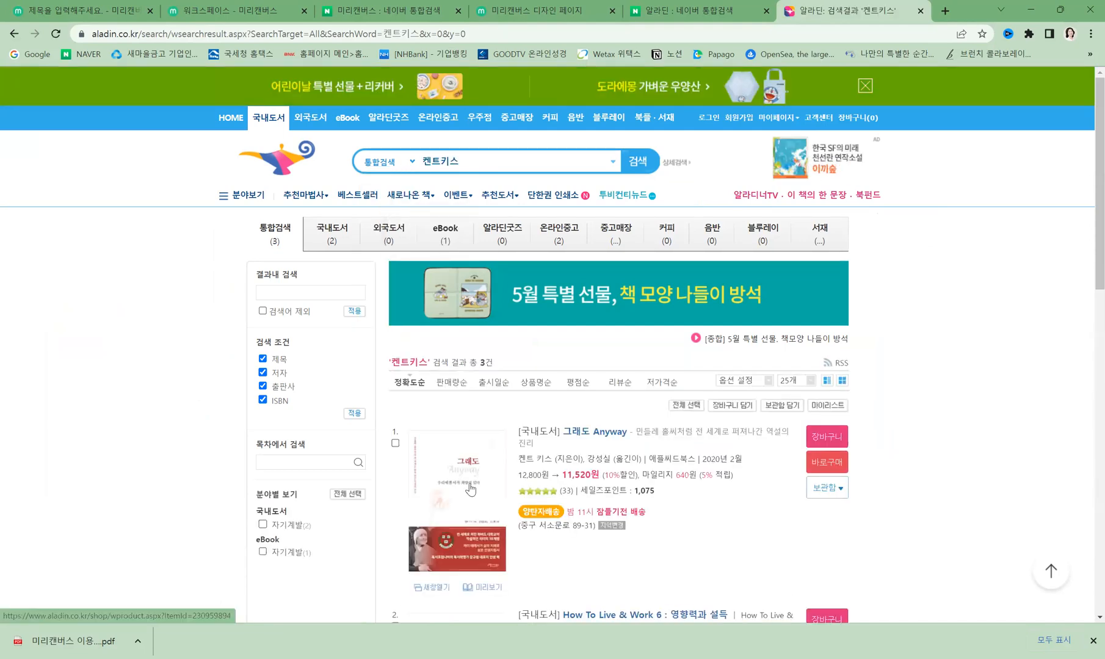
left_click(473, 475)
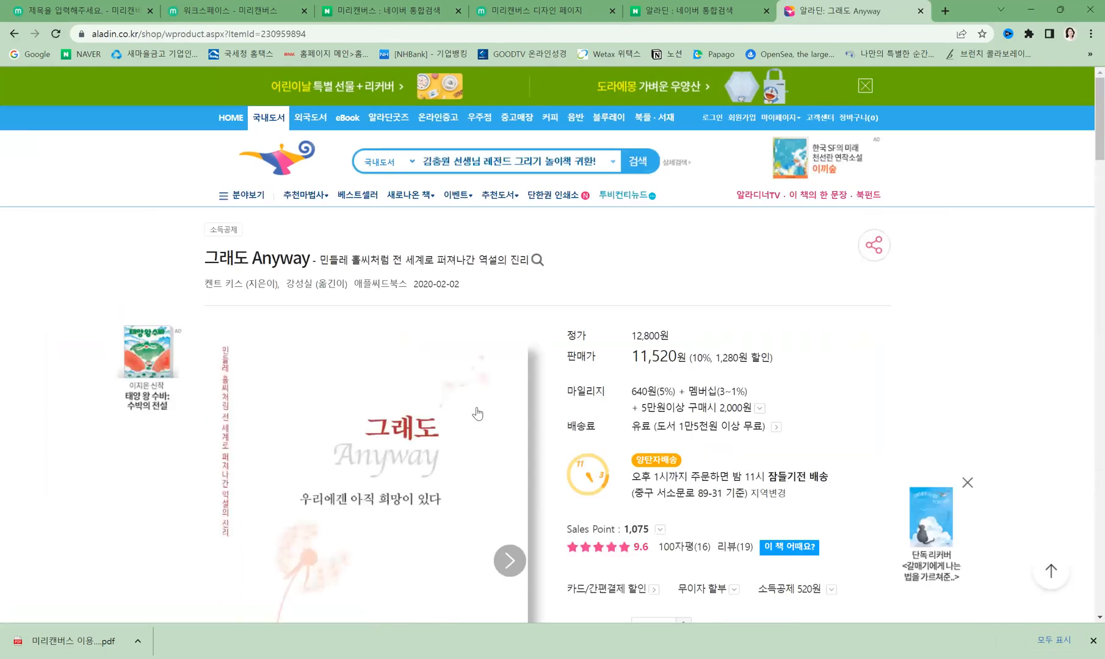
- Copy the book's cover image, switch to MiriCanvas, paste it onto the cover slide and place it at the slide's upper right
scroll(476, 442, "down", 1)
scroll(477, 443, "down", 3)
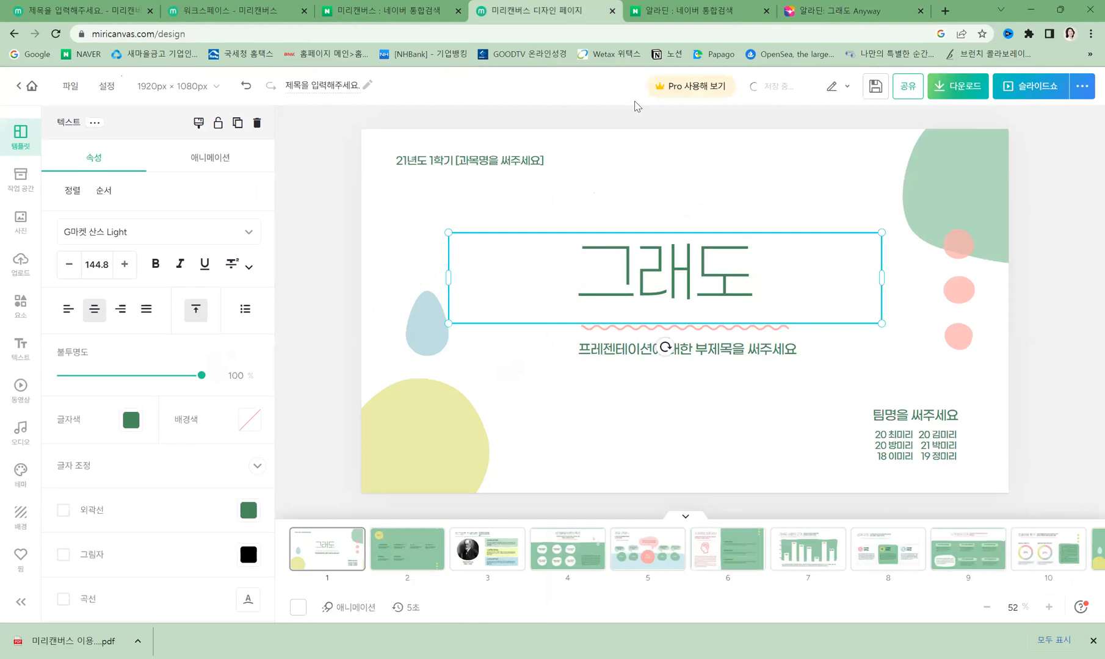
left_click(825, 187)
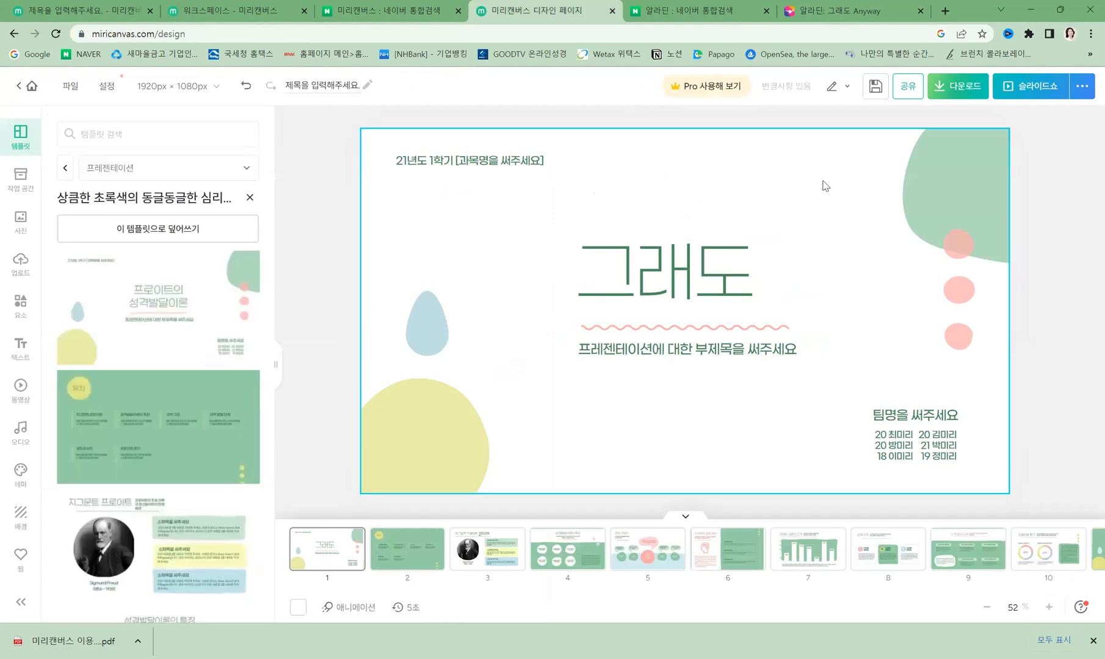
key("ctrl+v")
left_click_drag(678, 264, 909, 222)
- Narrow the text box of the title 그래도 and move it into the left part of the cover slide
left_click(664, 271)
left_click_drag(664, 272, 568, 257)
left_click_drag(783, 264, 636, 263)
left_click_drag(529, 272, 617, 278)
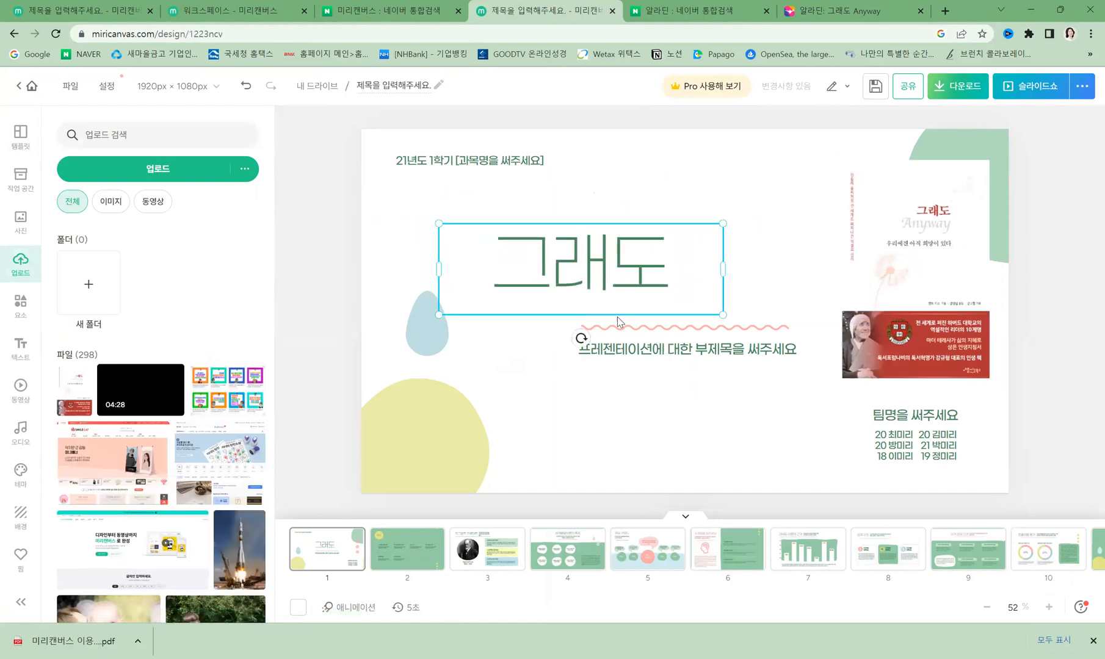
- Move the wavy line and the subtitle left and line them up beneath the title 그래도
left_click(642, 329)
left_click_drag(639, 330, 526, 321)
left_click_drag(569, 358, 437, 352)
left_click_drag(553, 290, 531, 290)
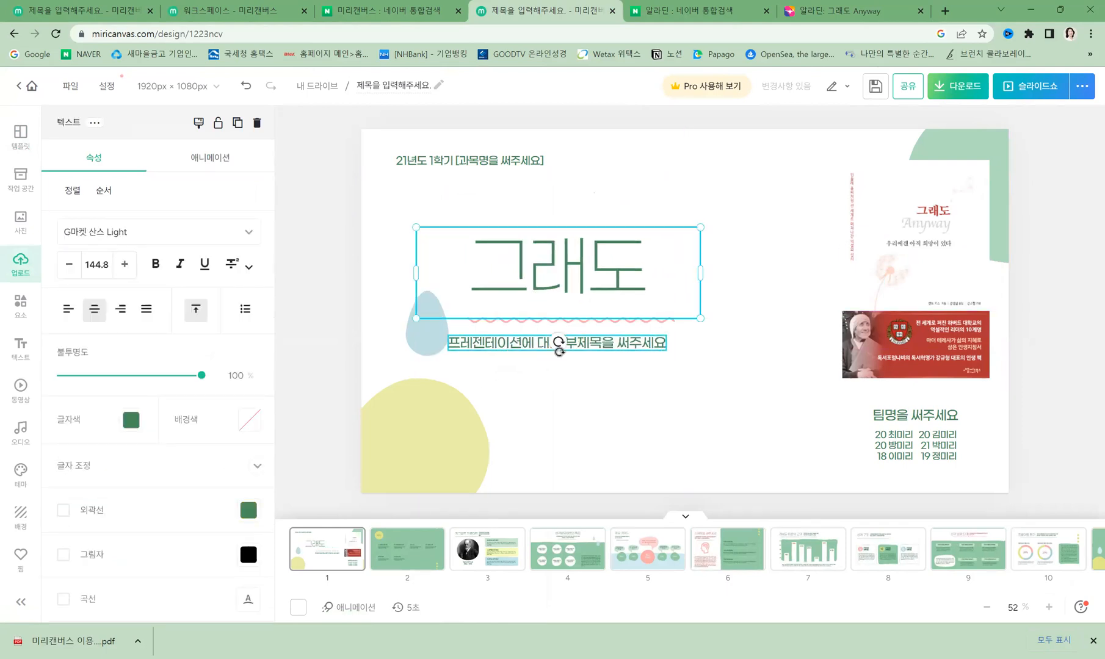
left_click_drag(559, 344, 570, 346)
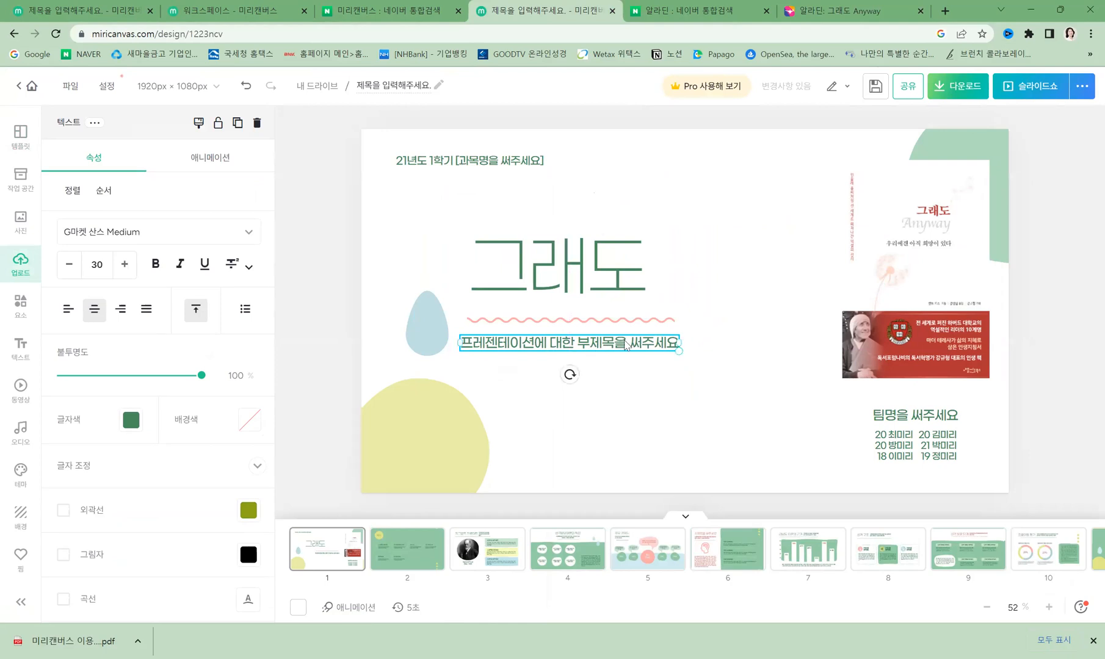
- Delete the team name and member list texts from the cover slide
left_click(879, 263)
left_click_drag(863, 403, 967, 464)
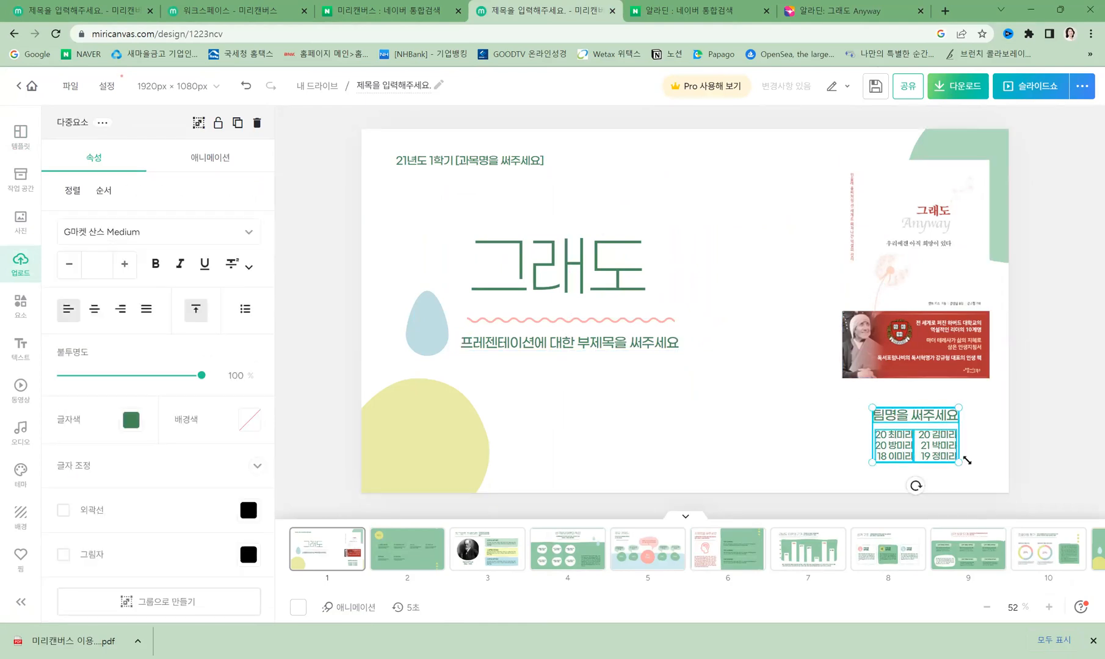
left_click(943, 391)
- Enlarge the book cover image until it fills the right part of the cover slide from top to bottom
left_click(924, 346)
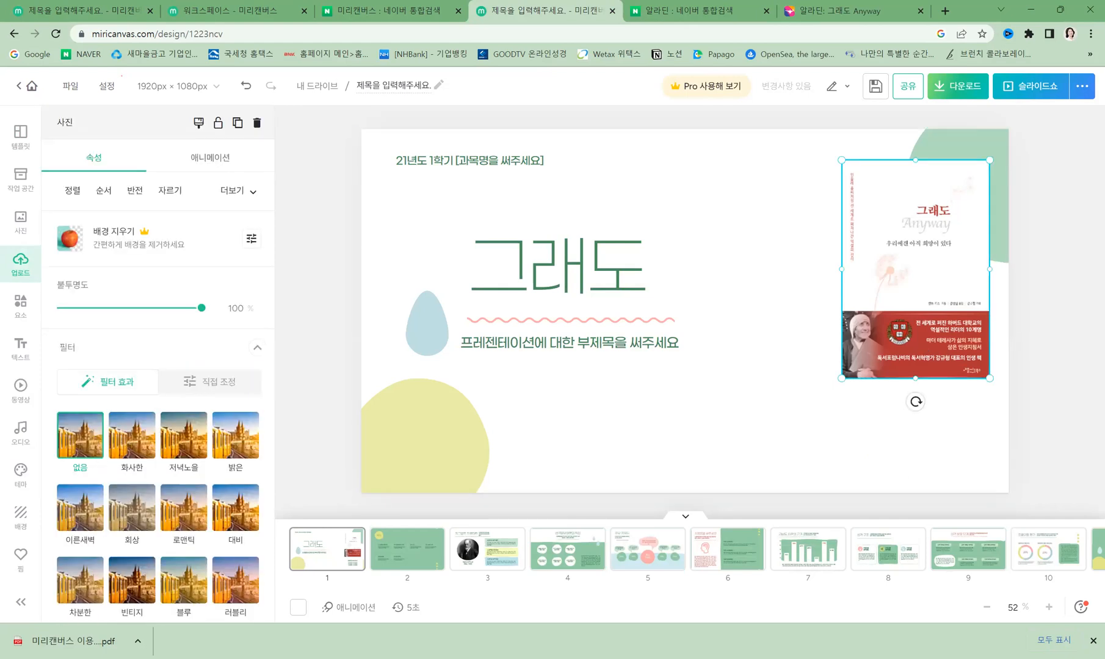
left_click_drag(840, 376, 765, 493)
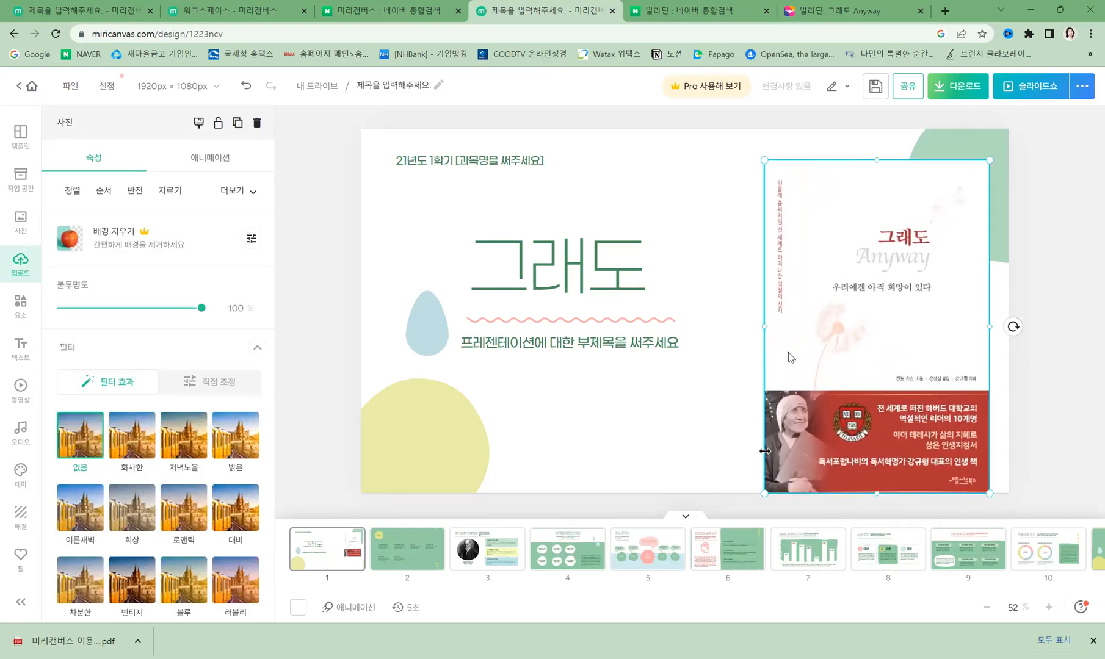
left_click_drag(756, 171, 744, 146)
left_click_drag(993, 310, 1011, 310)
left_click_drag(740, 313, 732, 313)
left_click(620, 364)
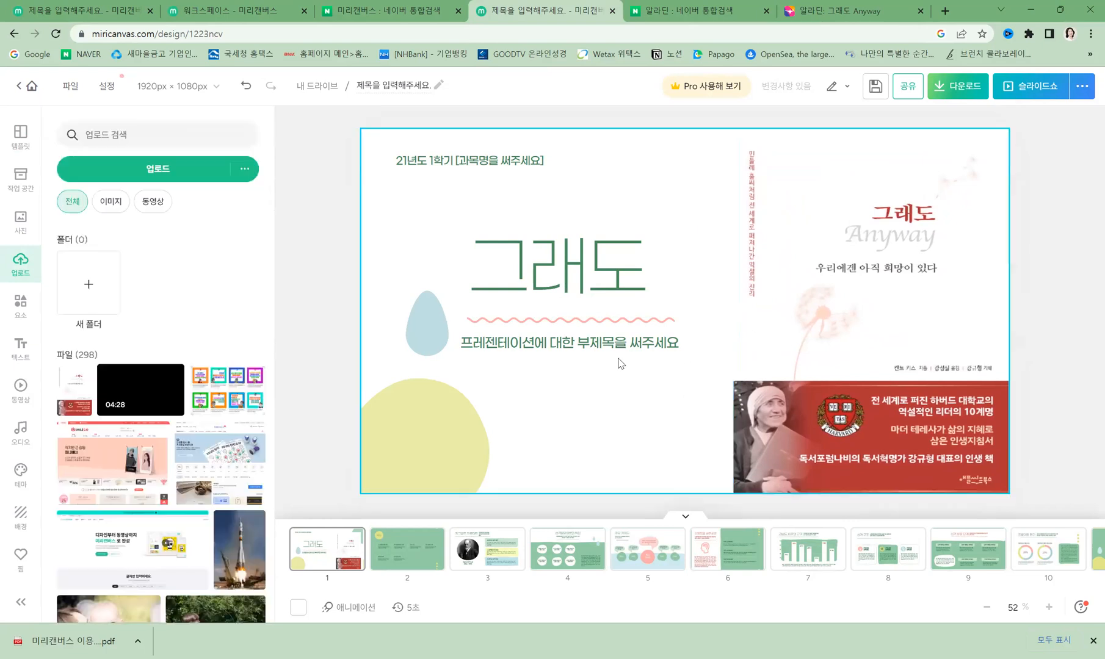
- Replace the subtitle under the wavy line with Anyway
left_click(535, 343)
left_click(536, 343)
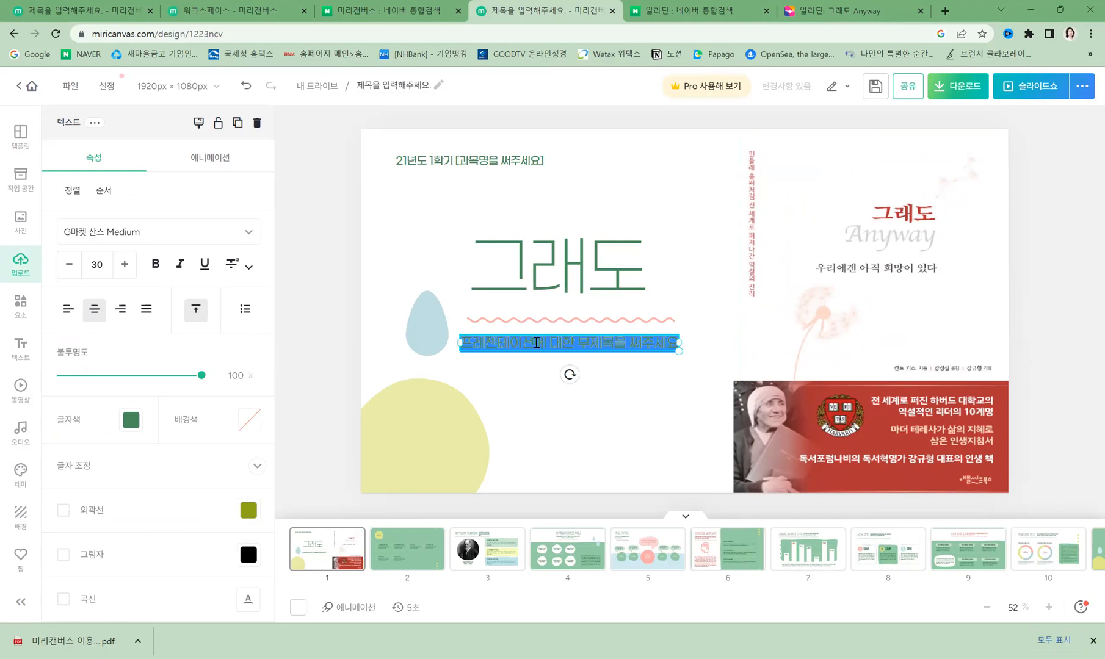
type("무")
key("BackSpace")
key("BackSpace")
type("an")
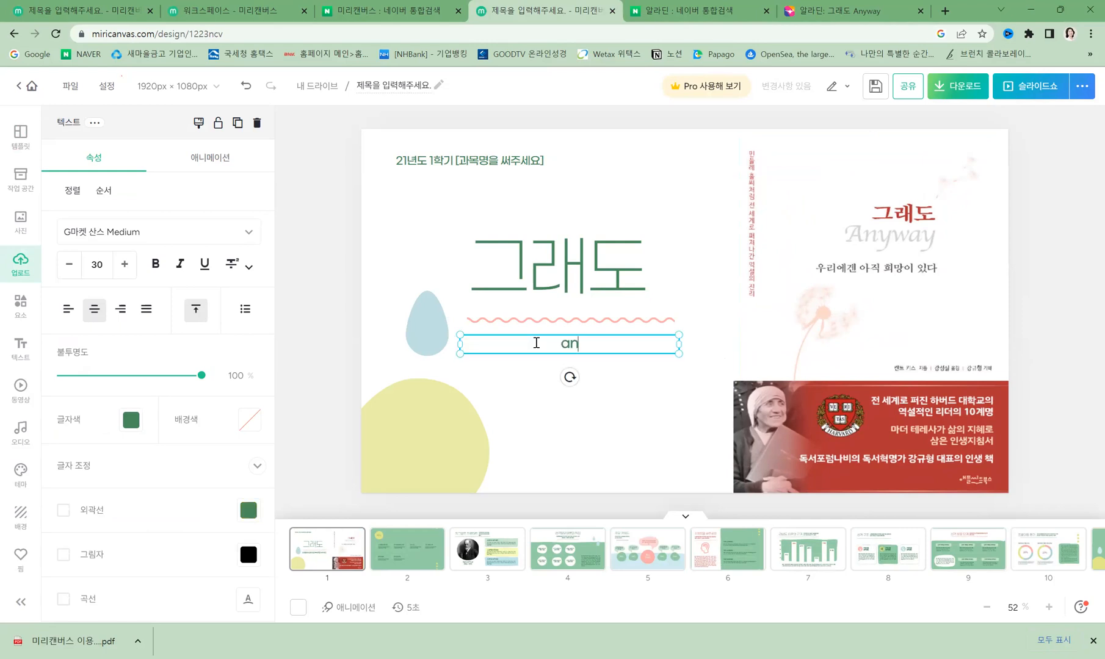
type("way")
key("Delete")
type("A")
left_click(564, 345)
type("y")
- Replace the semester and course name line in the slide's upper left corner with 켄트키스
left_click(483, 163)
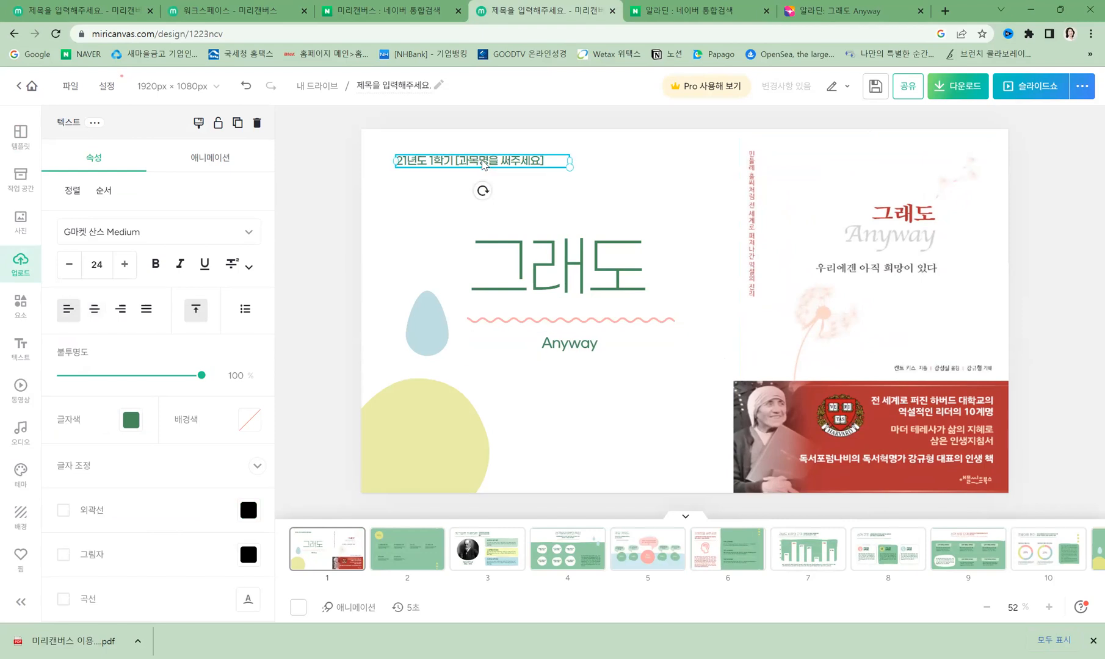
double_click(512, 163)
left_click(562, 179)
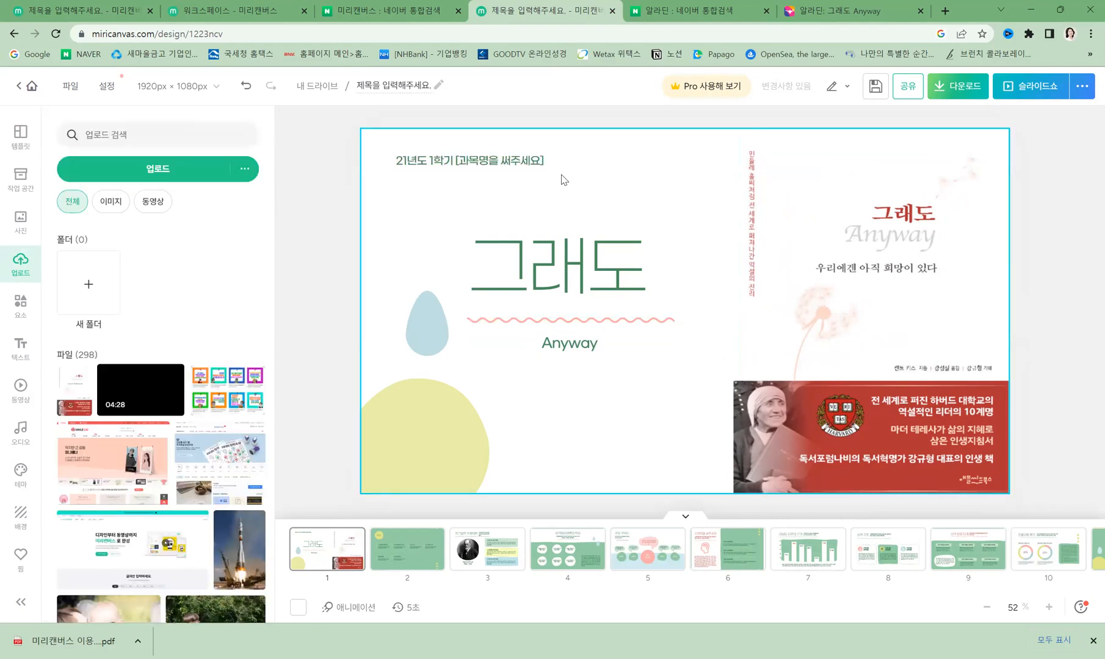
left_click(546, 161)
left_click(544, 161)
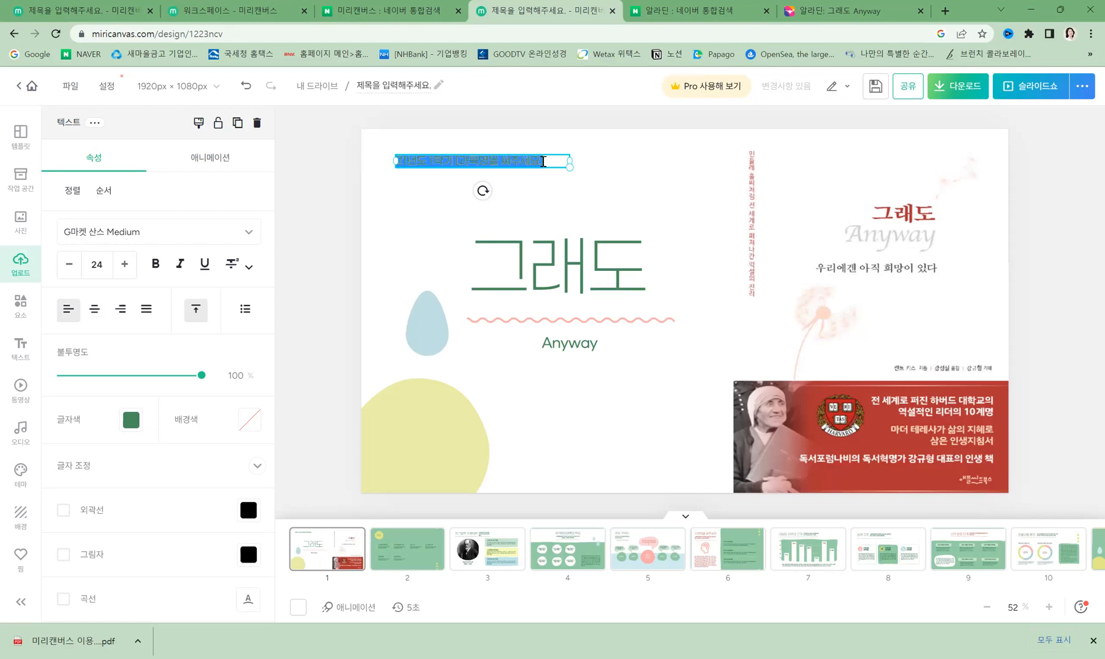
type("ㄱpsx")
key("BackSpace")
key("BackSpace")
key("BackSpace")
key("BackSpace")
type("켄")
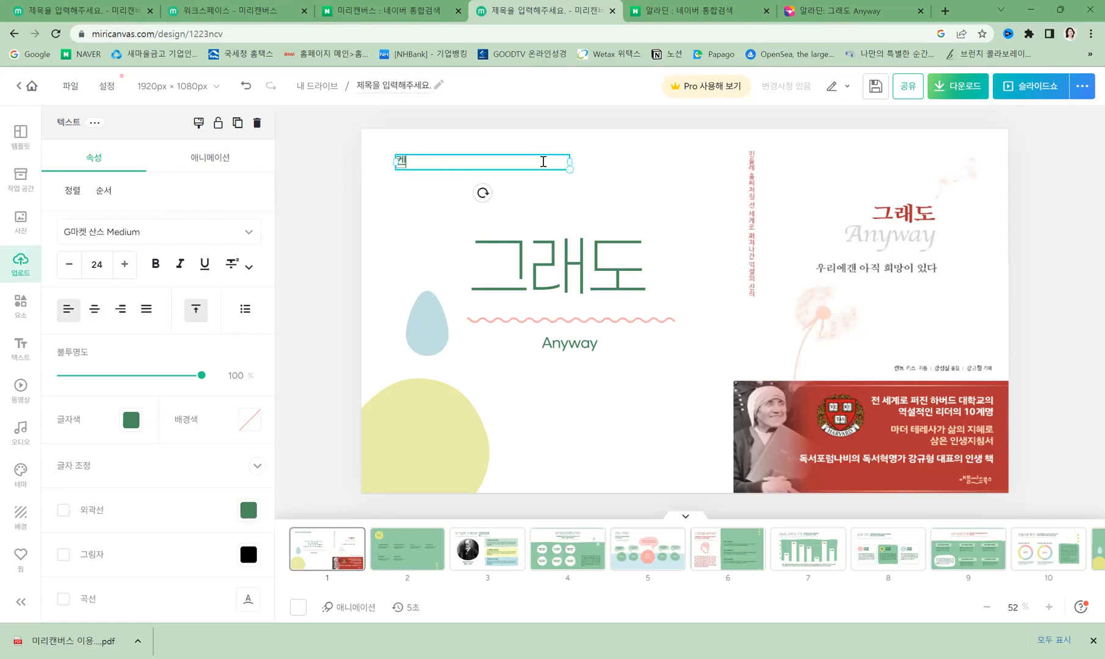
type("트키스")
left_click(643, 182)
- Move the 켄트키스 text slightly right and down from the slide's corner
left_click(503, 163)
left_click_drag(503, 164, 532, 237)
left_click(574, 407)
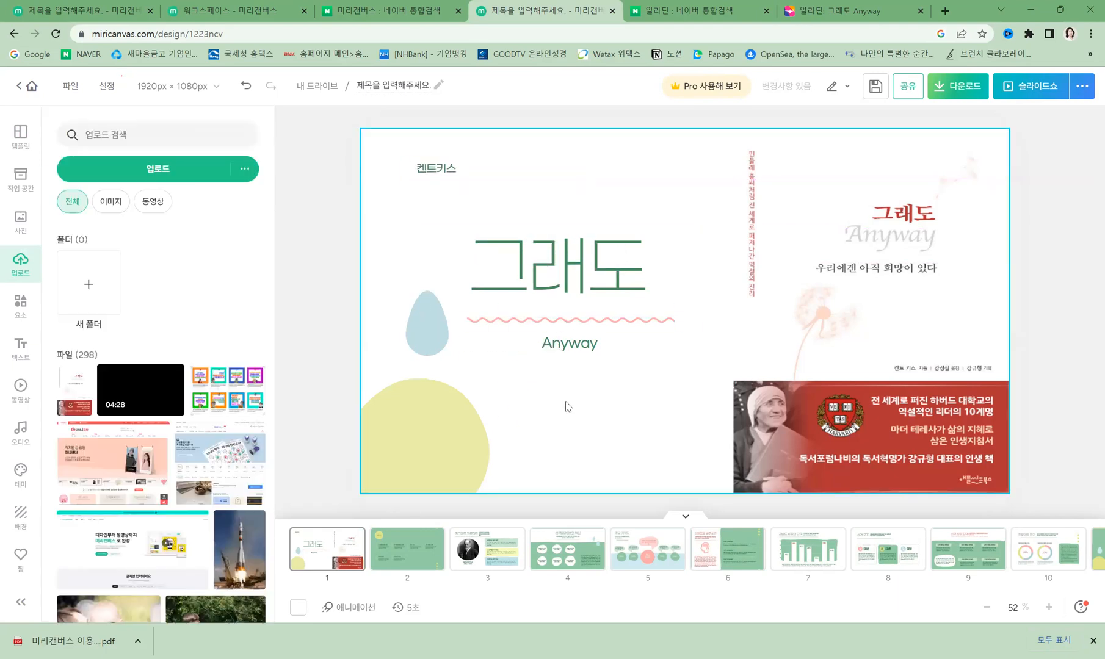
- Enlarge the blue drop and the yellow blob on the cover slide and move the drop onto the blob
left_click(428, 336)
left_click_drag(449, 356, 548, 415)
left_click(464, 438)
left_click_drag(447, 340, 440, 430)
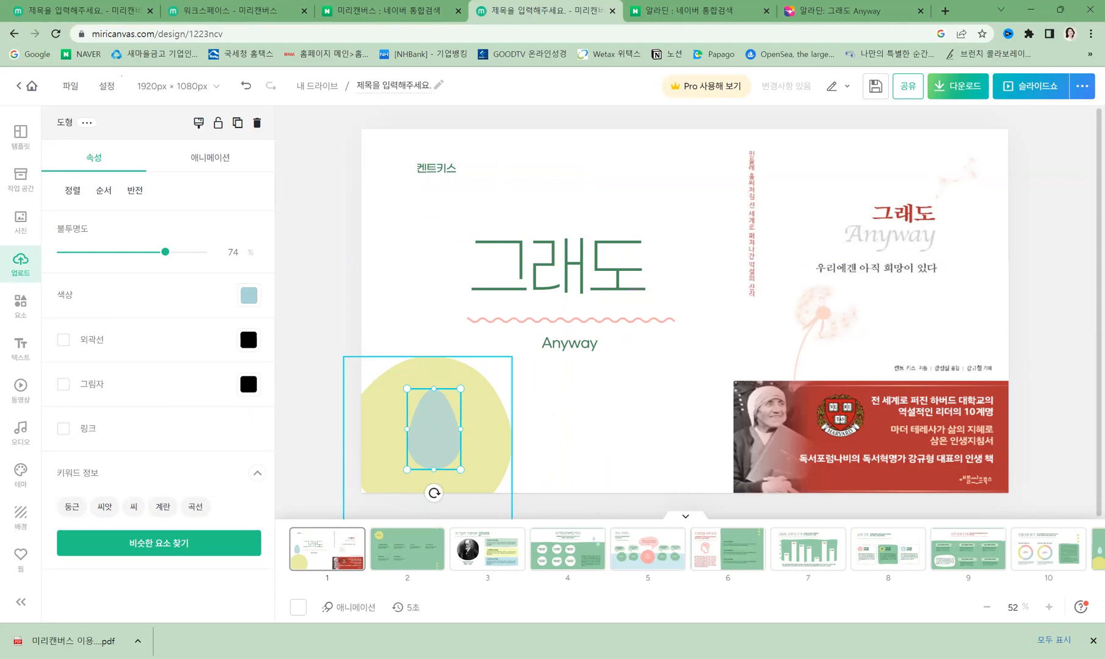
- Delete the blue drop and the yellow blob from the cover slide
key("Delete")
left_click(469, 440)
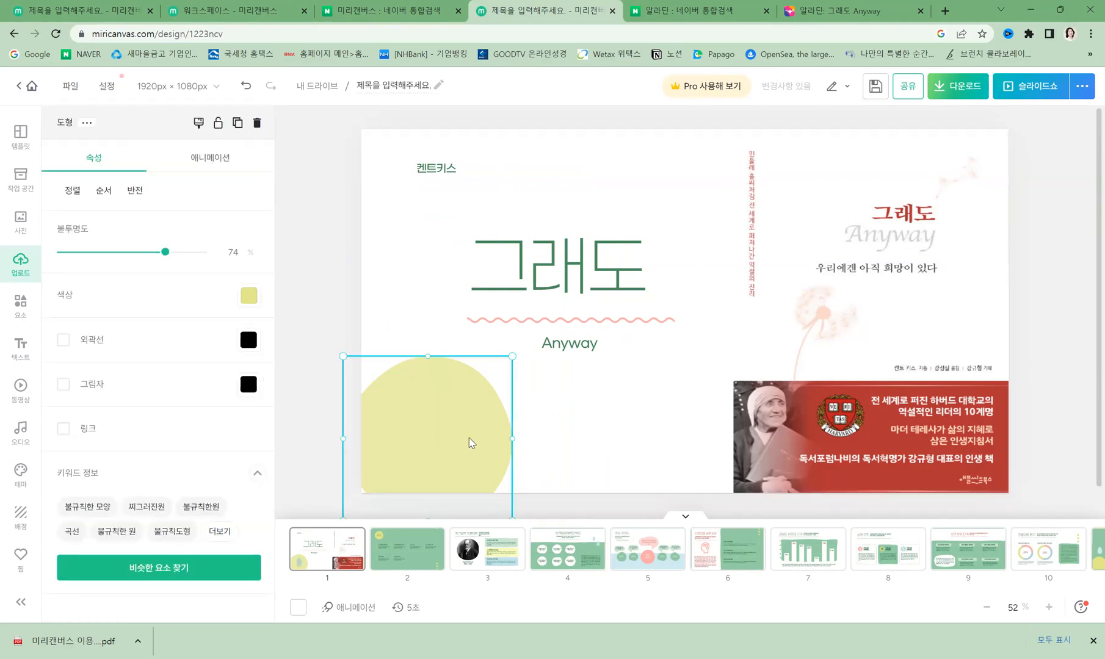
key("Delete")
- Move the Anyway subtitle, the wavy line and the title 그래도 lower on the cover slide
left_click_drag(571, 344, 556, 403)
left_click(578, 333)
left_click_drag(578, 332, 568, 382)
left_click_drag(621, 261, 606, 292)
- Make the cover title 그래도 bold
double_click(548, 308)
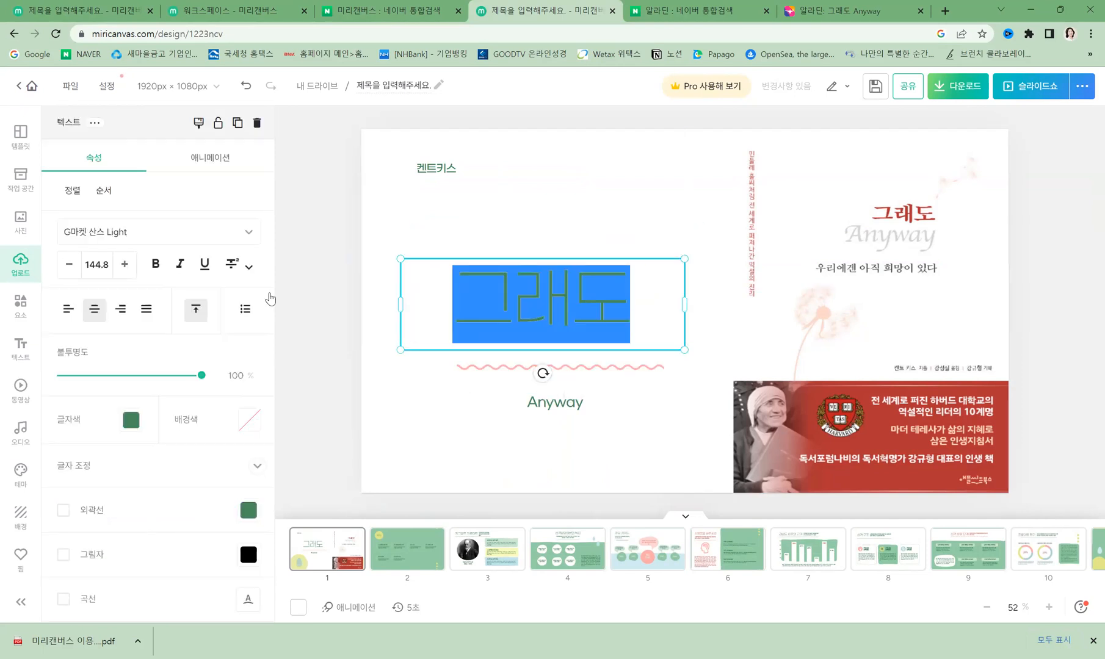
left_click(156, 269)
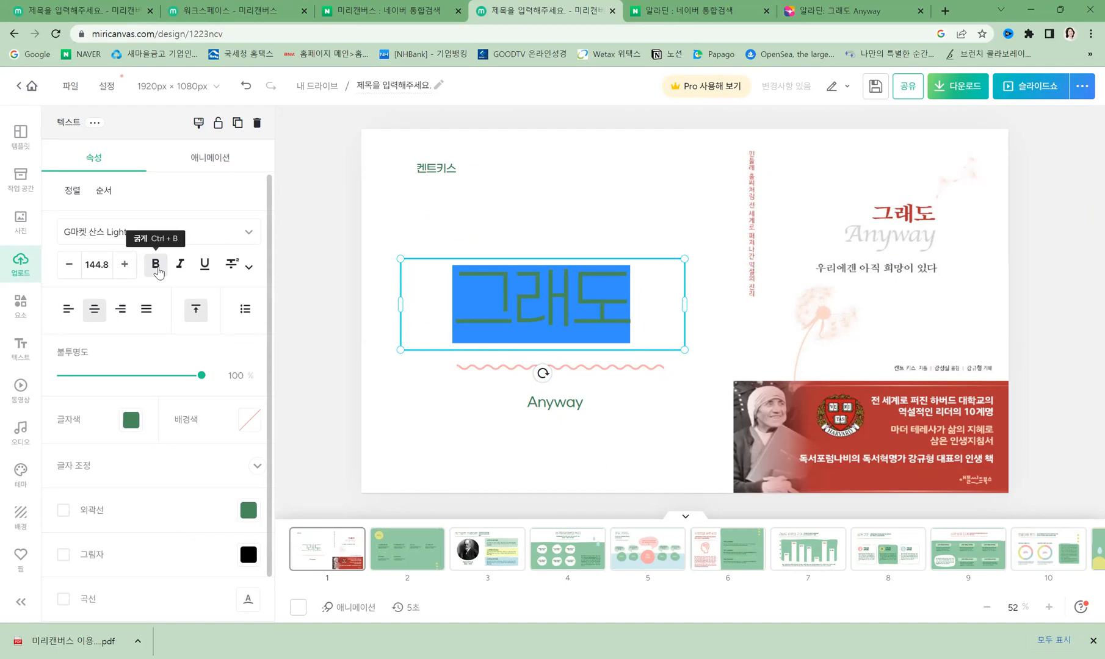
left_click(429, 406)
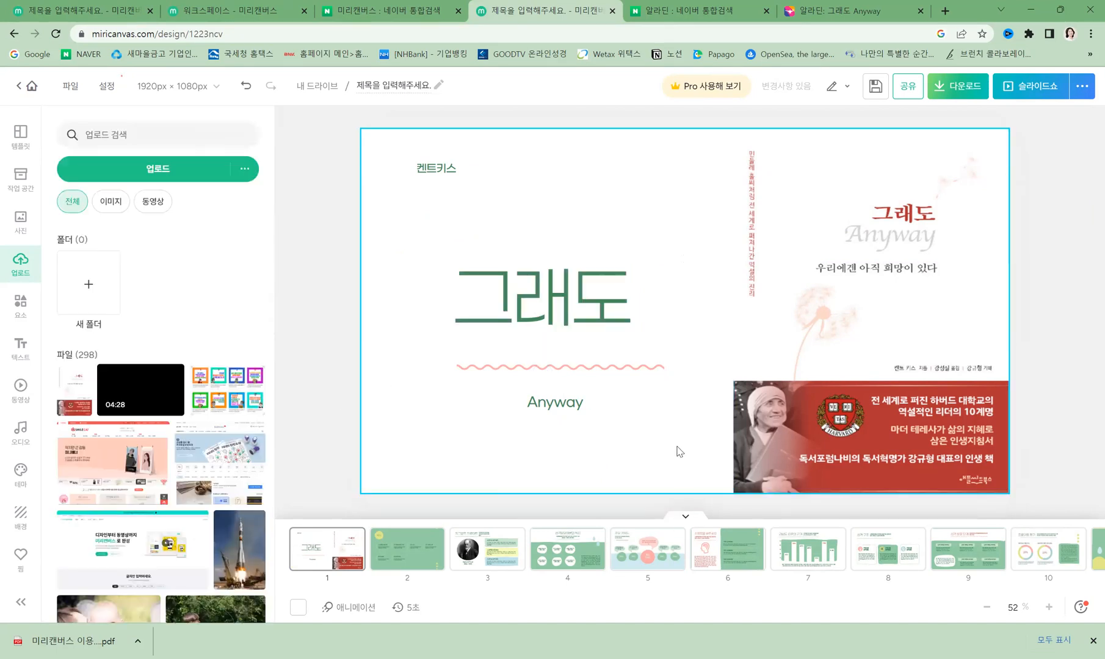
- On slide 2, delete every 목차 entry except 지그문트 프로이트, and delete that entry's description text
left_click(417, 549)
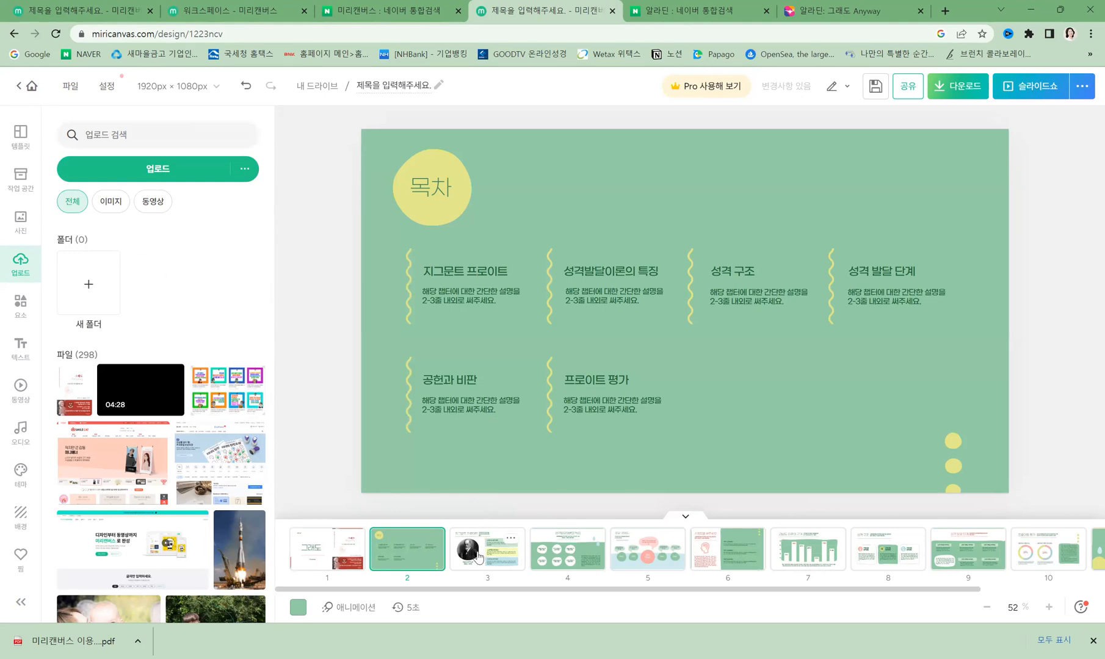
left_click(468, 292)
left_click(596, 314)
left_click_drag(519, 226, 934, 453)
key("Delete")
left_click_drag(392, 371, 521, 419)
key("Delete")
left_click(486, 298)
double_click(481, 297)
key("Delete")
- Enlarge the 지그문트 프로이트 heading on slide 2 to a font size of about 85.4
left_click(534, 278)
left_click(498, 274)
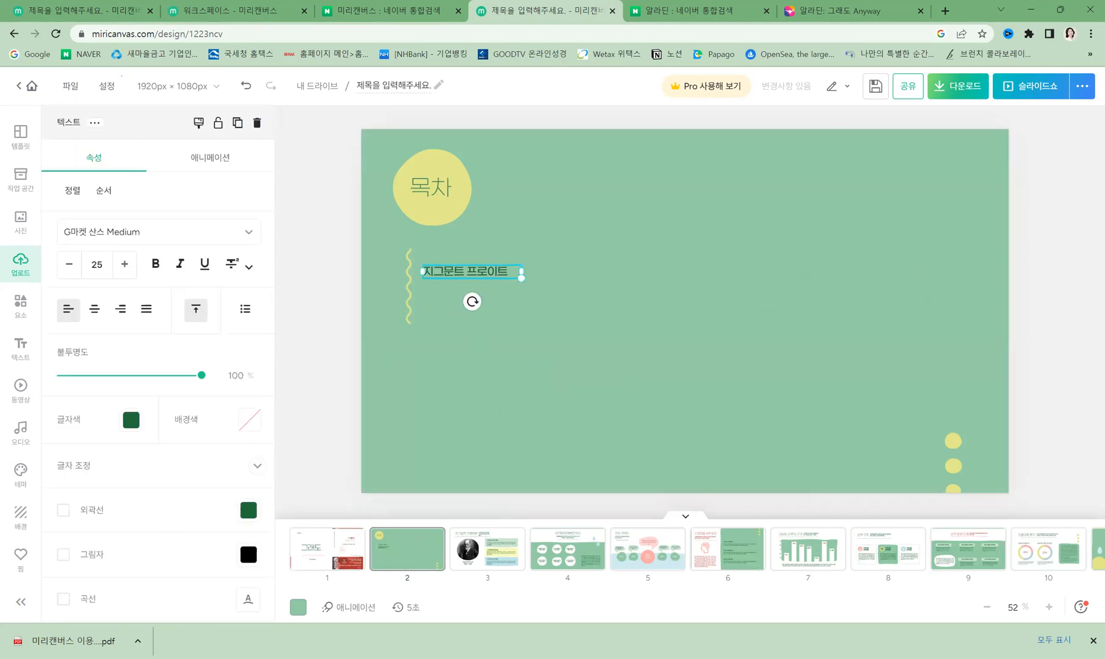
left_click_drag(517, 278, 683, 334)
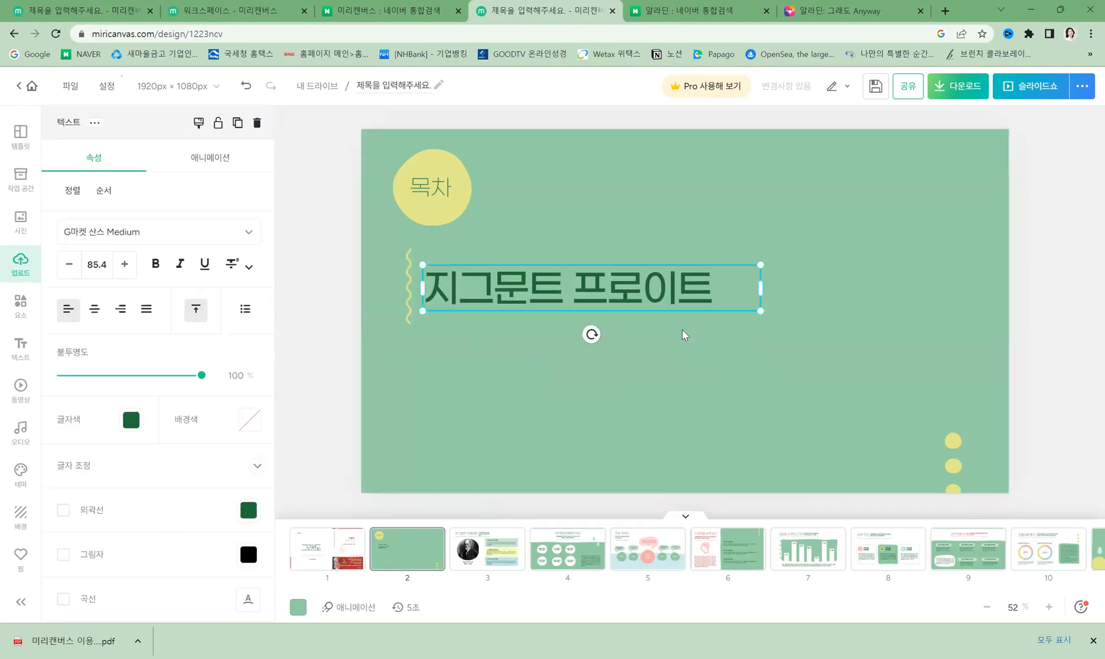
- Replace the 지그문트 프로이트 heading with 올바르고 좋은일, 진실된 일을 행하면 그 행동은 그 자체로서 본질적인 가치를 지니게 된다 and move it higher
double_click(617, 291)
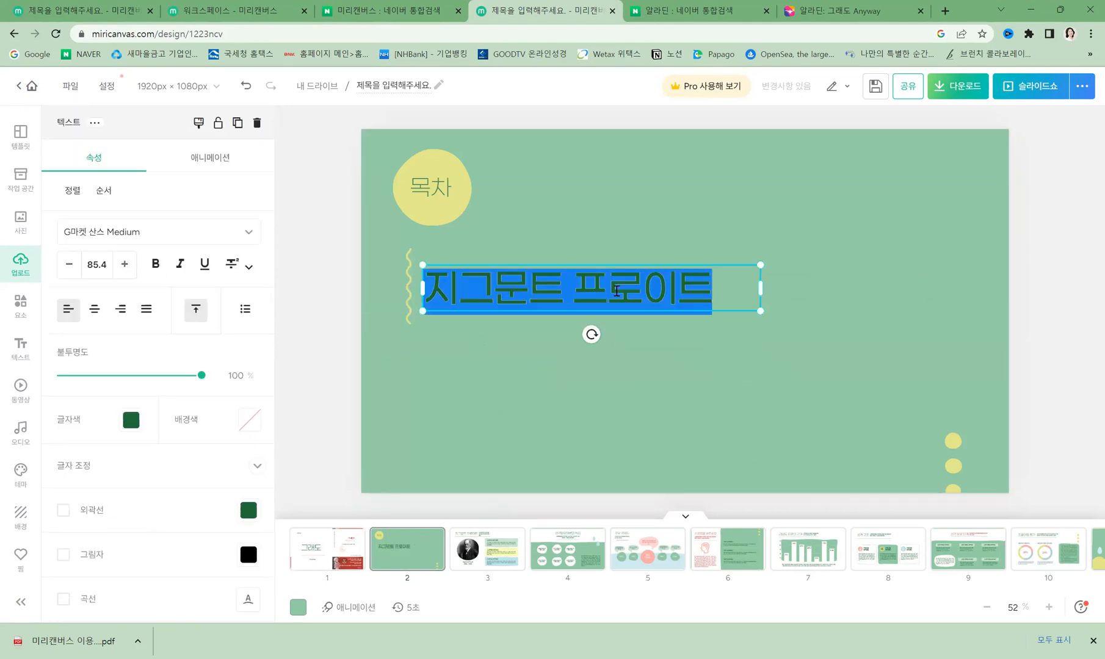
type("올바륵ㅗ ㅈㅗㅎ은일, ")
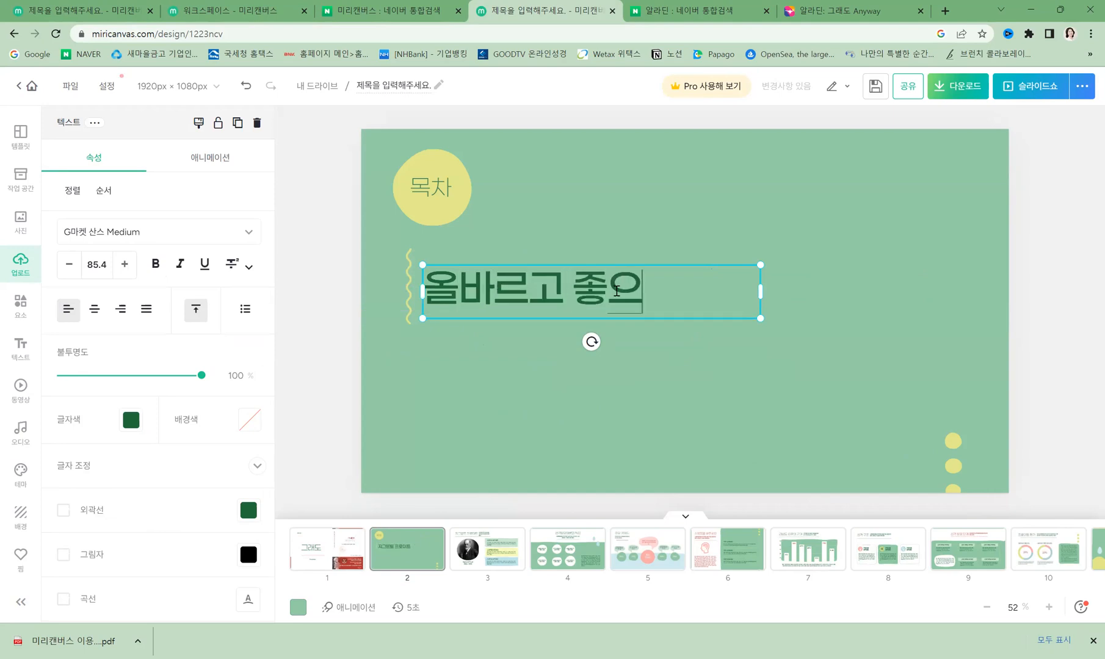
type("진실된 일으")
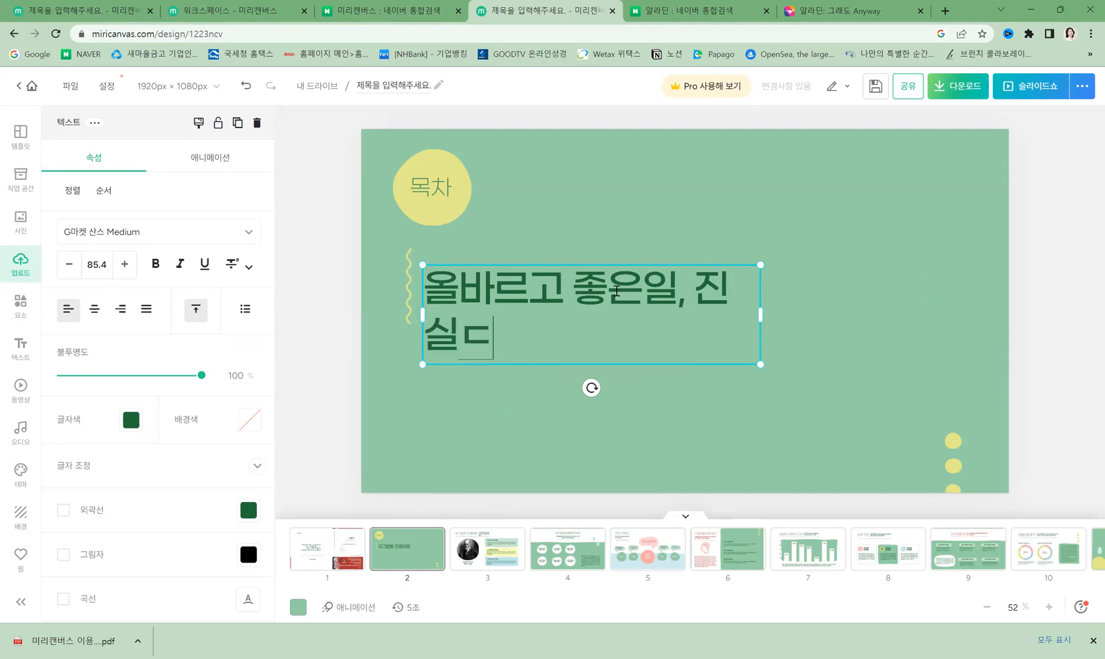
type("ㄹ 행하면 그 해")
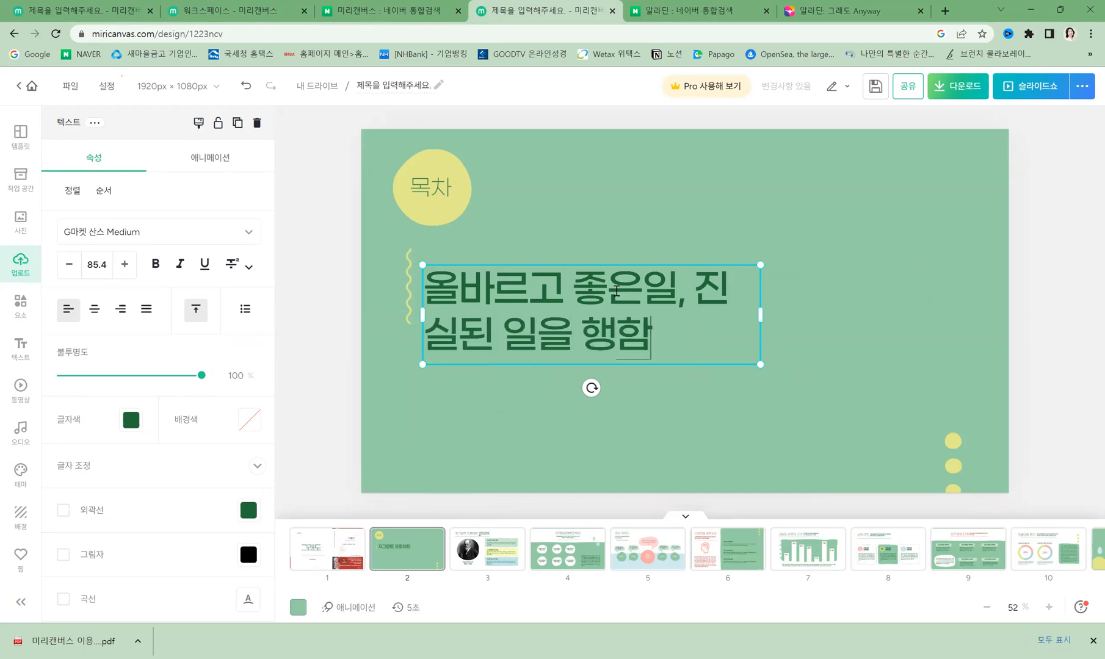
type("ㅇ동은")
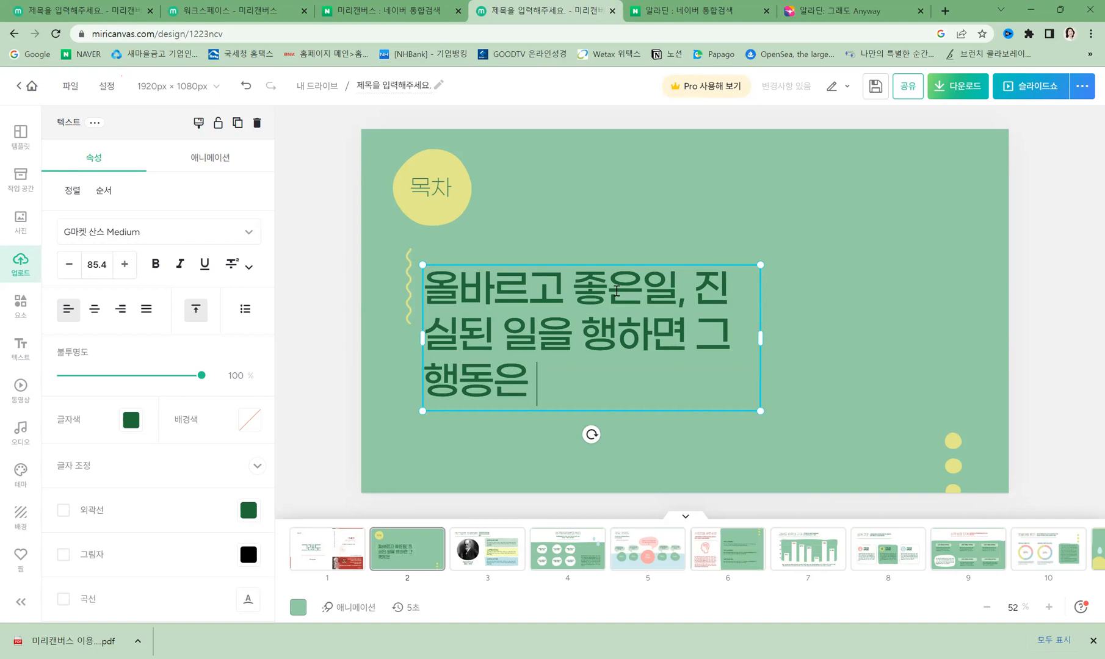
type("그 자체로서 본질적인 가치를 지니게 된다")
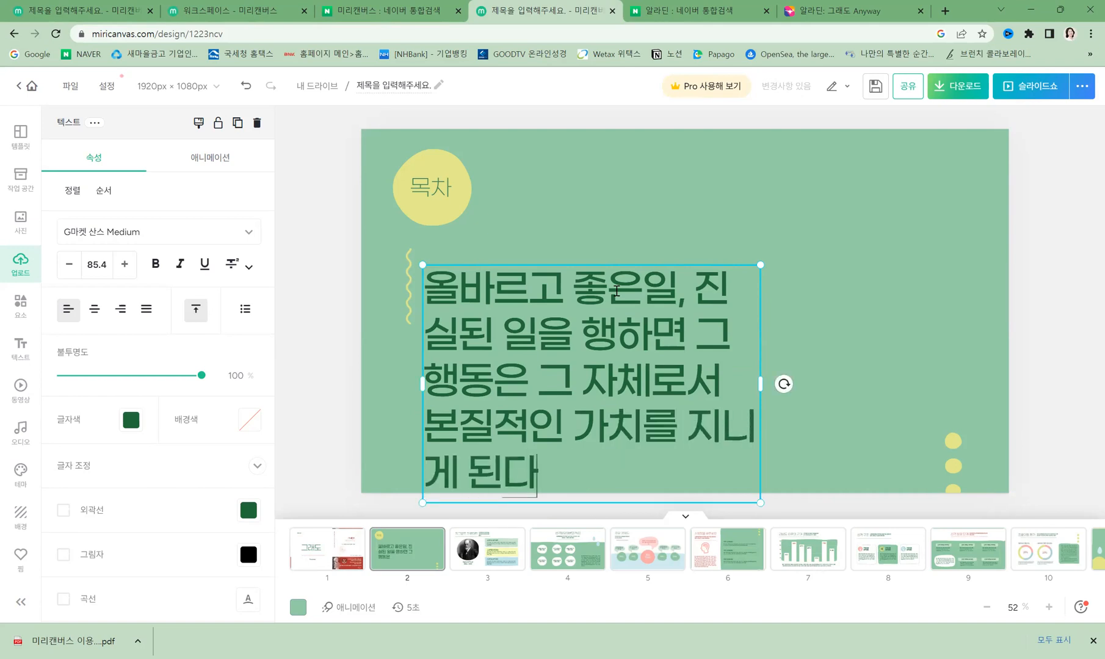
left_click(913, 247)
left_click_drag(548, 251, 565, 200)
- Stretch the yellow circle on slide 2 into a wide ellipse and change its 목차 label to 원포인트 on a single line
left_click(443, 192)
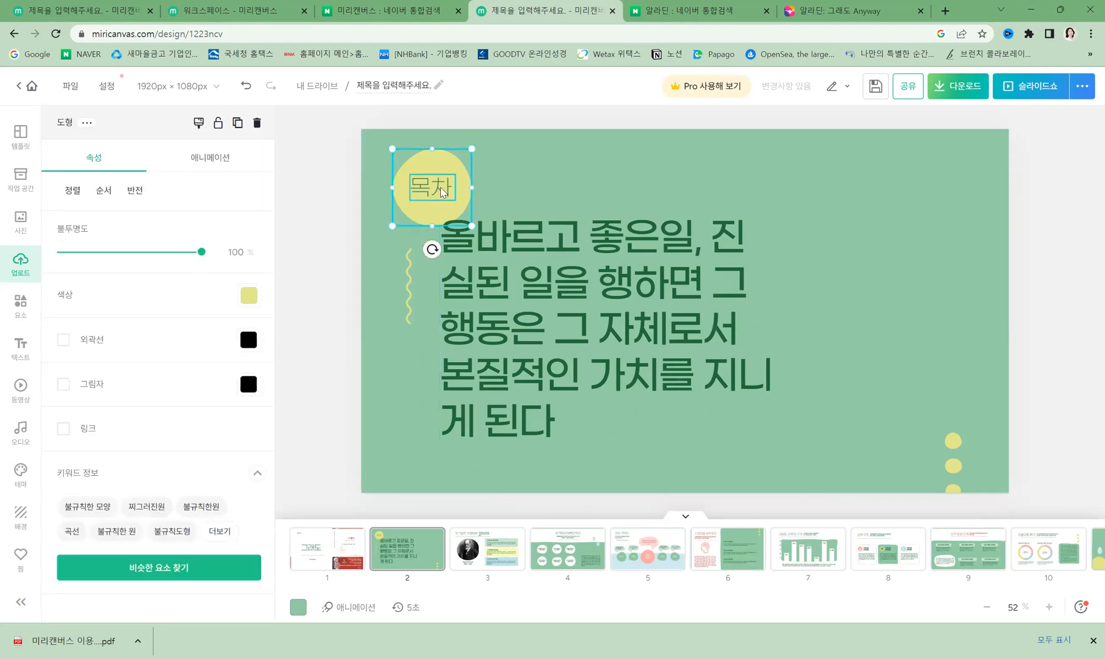
left_click_drag(472, 187, 498, 188)
double_click(498, 187)
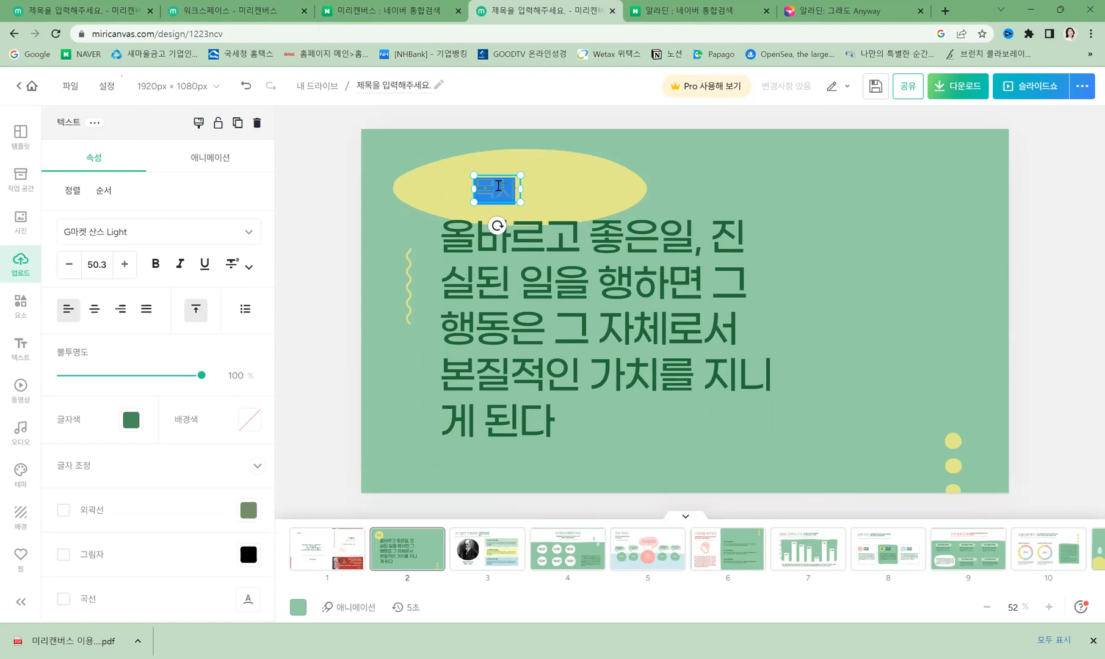
type("원포인트")
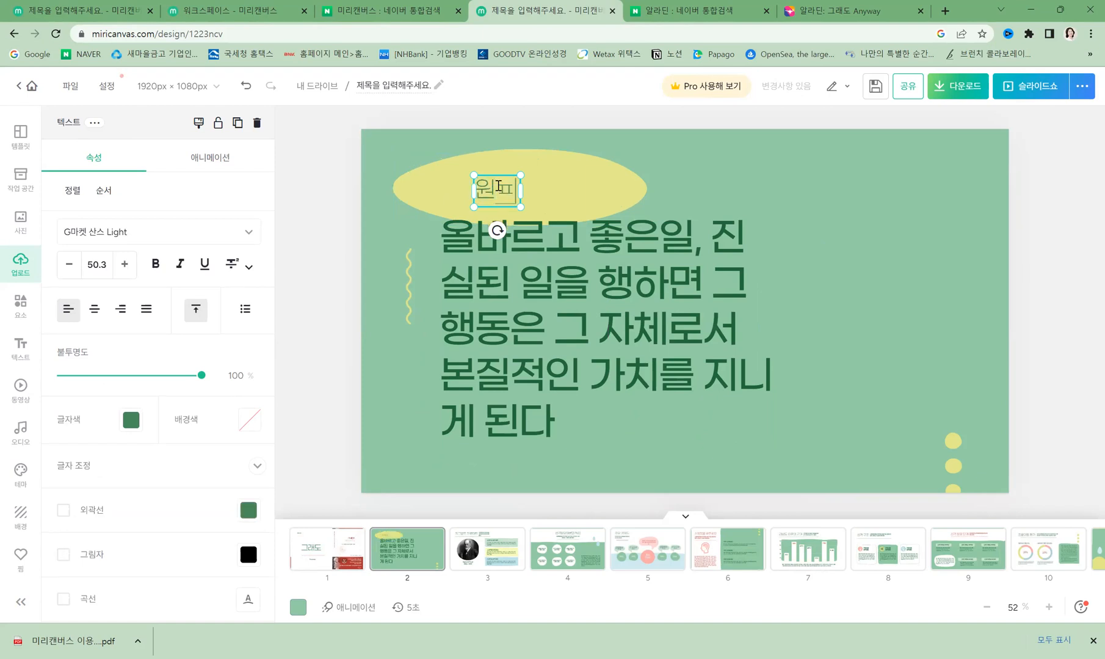
left_click(668, 170)
left_click(505, 190)
left_click_drag(520, 204, 547, 191)
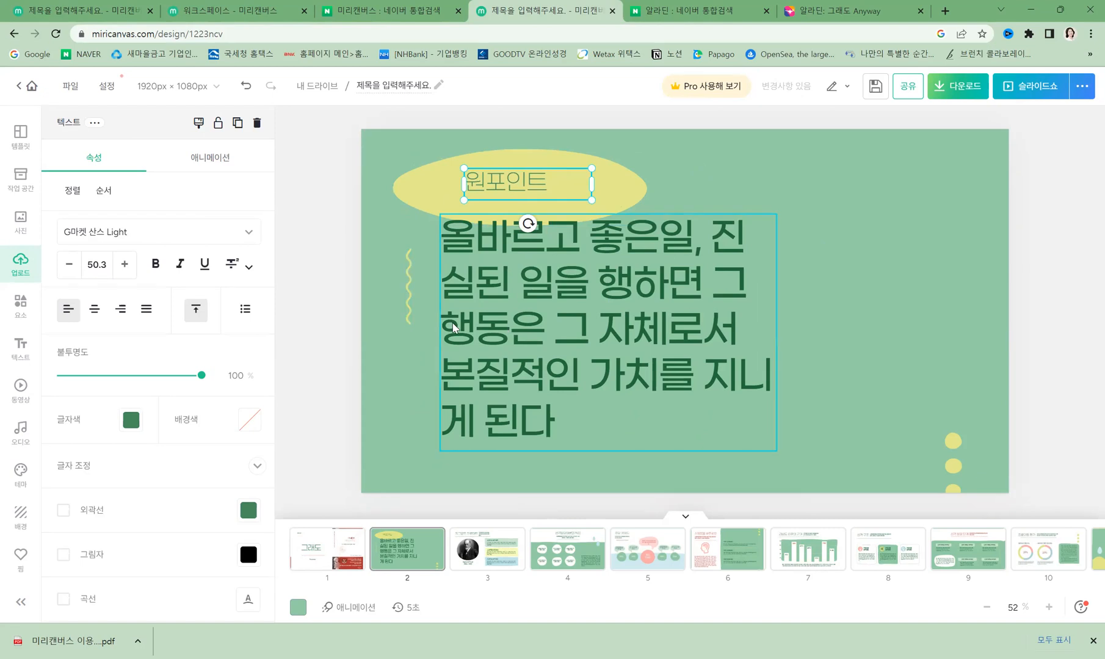
- Lengthen the wavy vertical line beside the sentence downward to about 562 px
left_click(409, 321)
left_click_drag(409, 323, 407, 439)
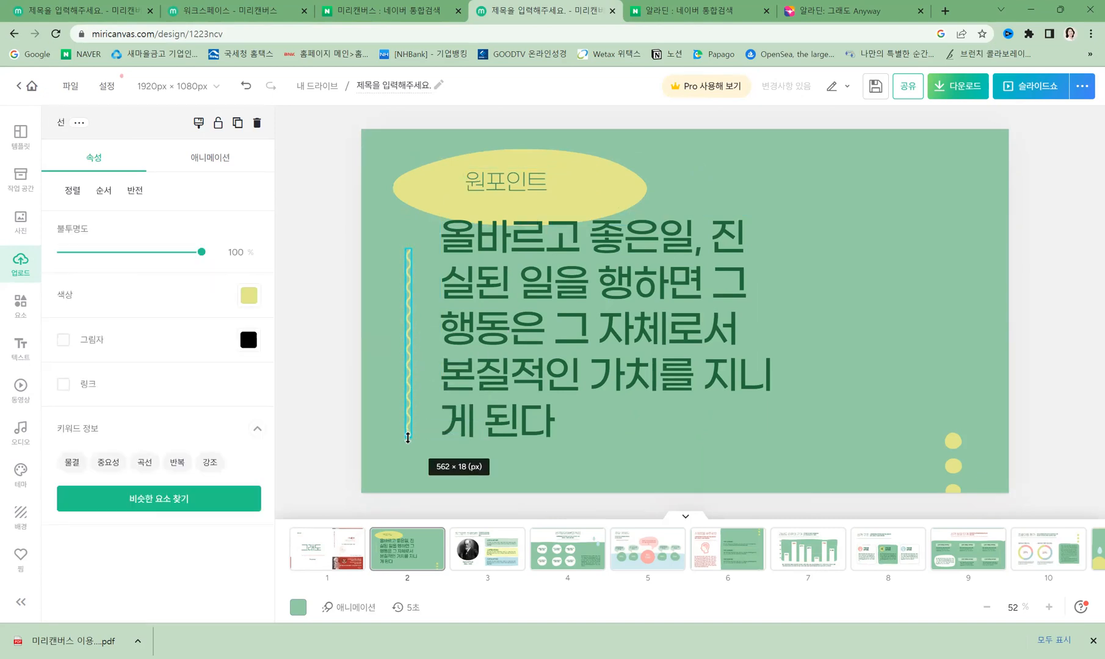
- Widen the sentence's text box until the text wraps onto three lines, and move it down clear of the yellow ellipse
left_click(495, 363)
left_click(757, 338)
left_click(789, 331)
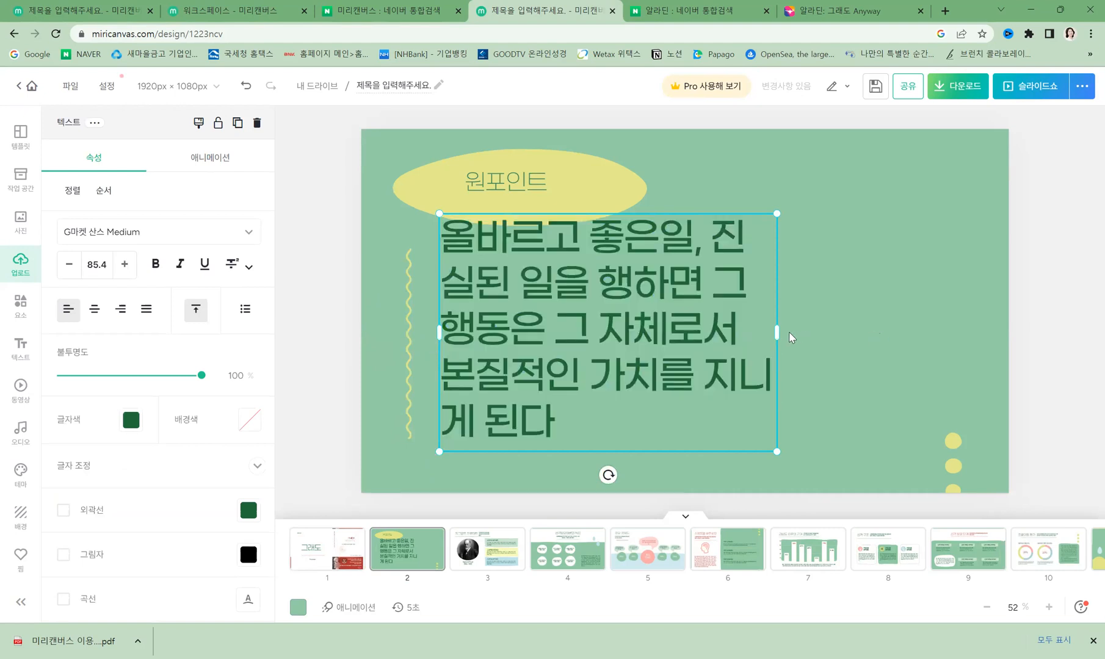
left_click(760, 334)
left_click(773, 332)
left_click(832, 304)
left_click(672, 316)
left_click_drag(779, 335, 935, 339)
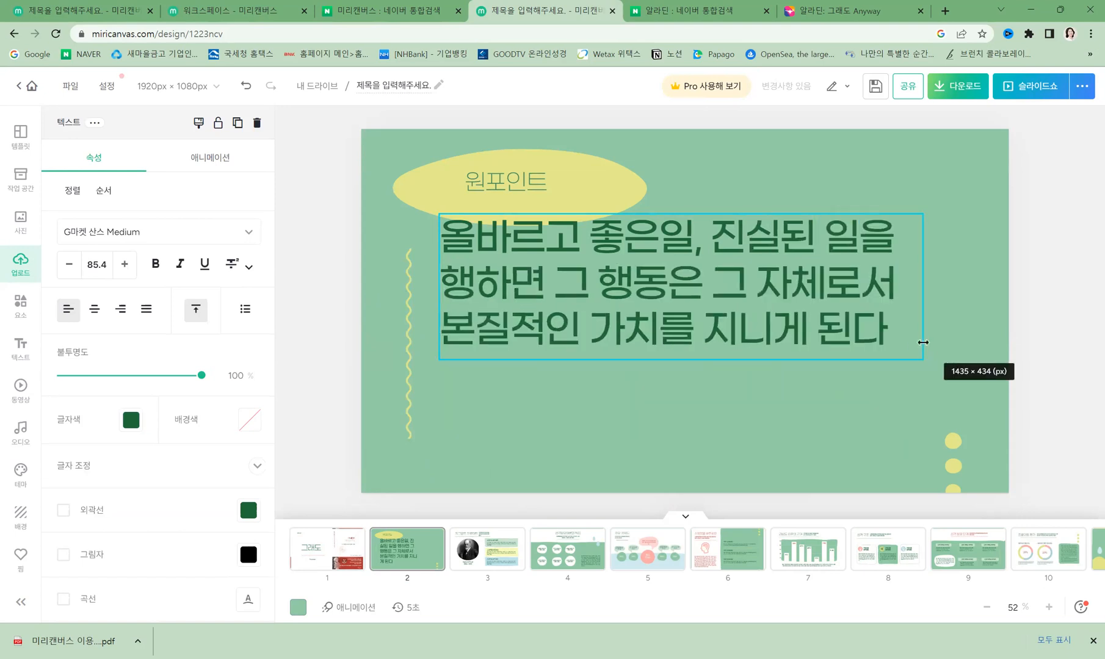
left_click_drag(763, 318, 760, 368)
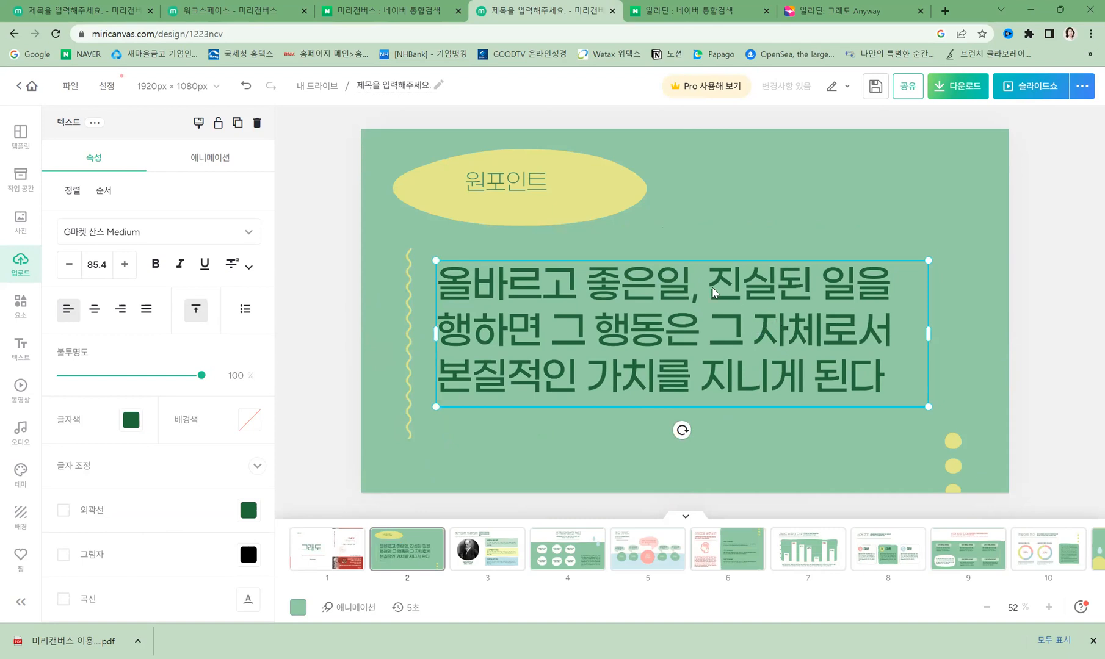
- Center-align the sentence on slide 2 and widen its text box further, fitting it close beside the wavy line
double_click(636, 290)
left_click(575, 289)
left_click(608, 424)
left_click(713, 335)
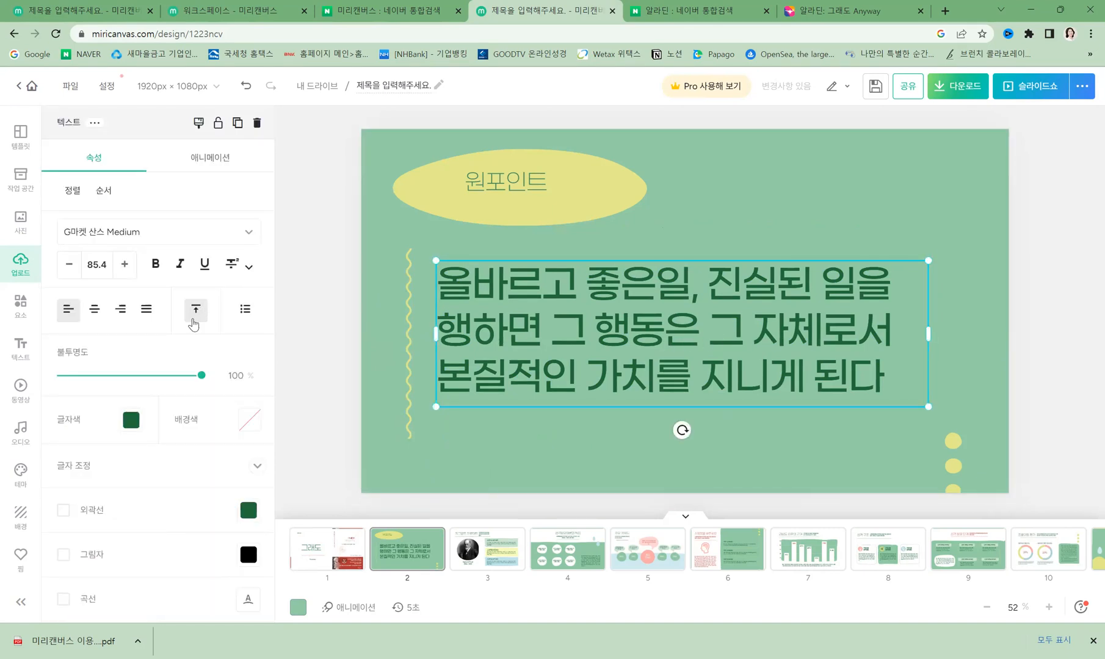
left_click(94, 311)
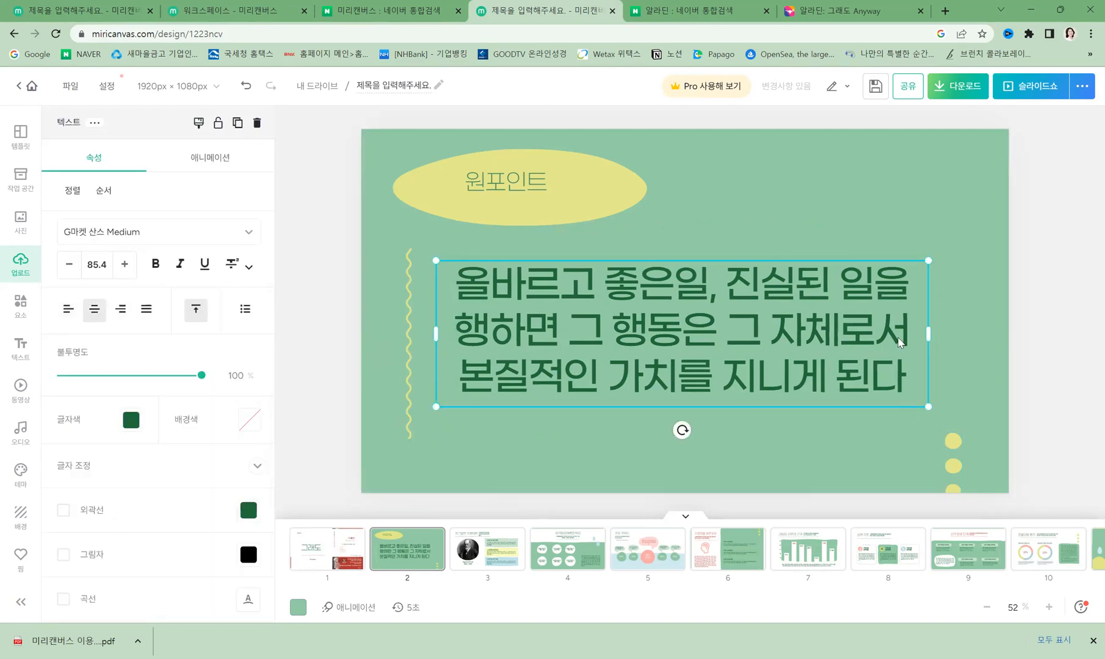
left_click_drag(928, 334, 986, 333)
left_click_drag(834, 339, 822, 352)
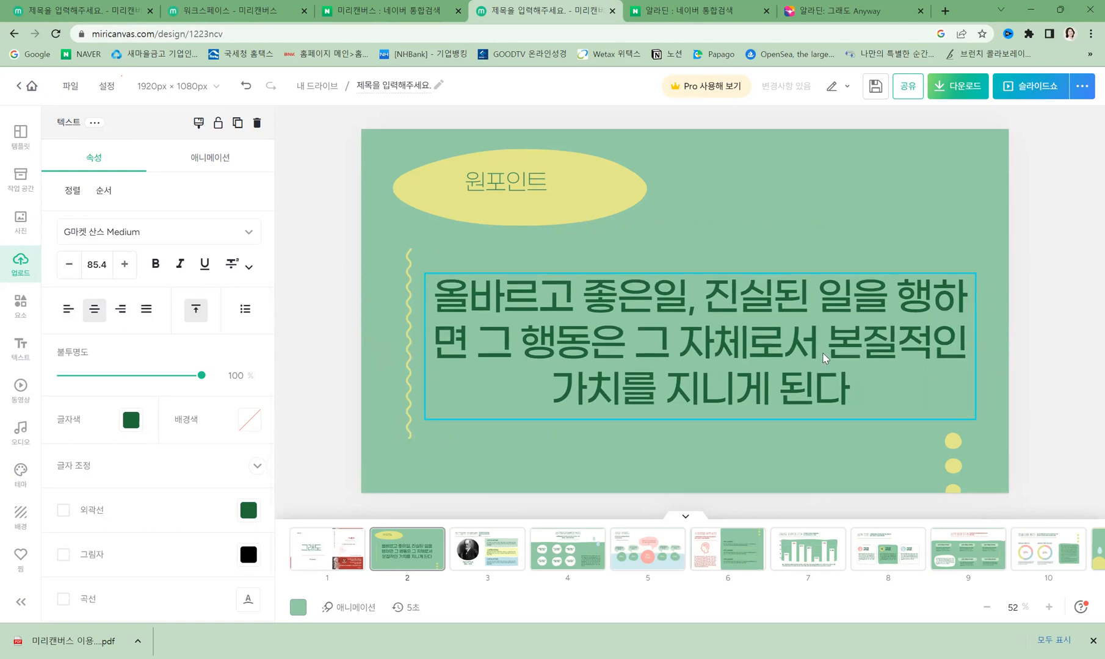
- Split the sentence into four lines with breaks after 좋은일, 행동은 and 본질적인, and move the text block slightly higher
double_click(831, 305)
left_click(901, 299)
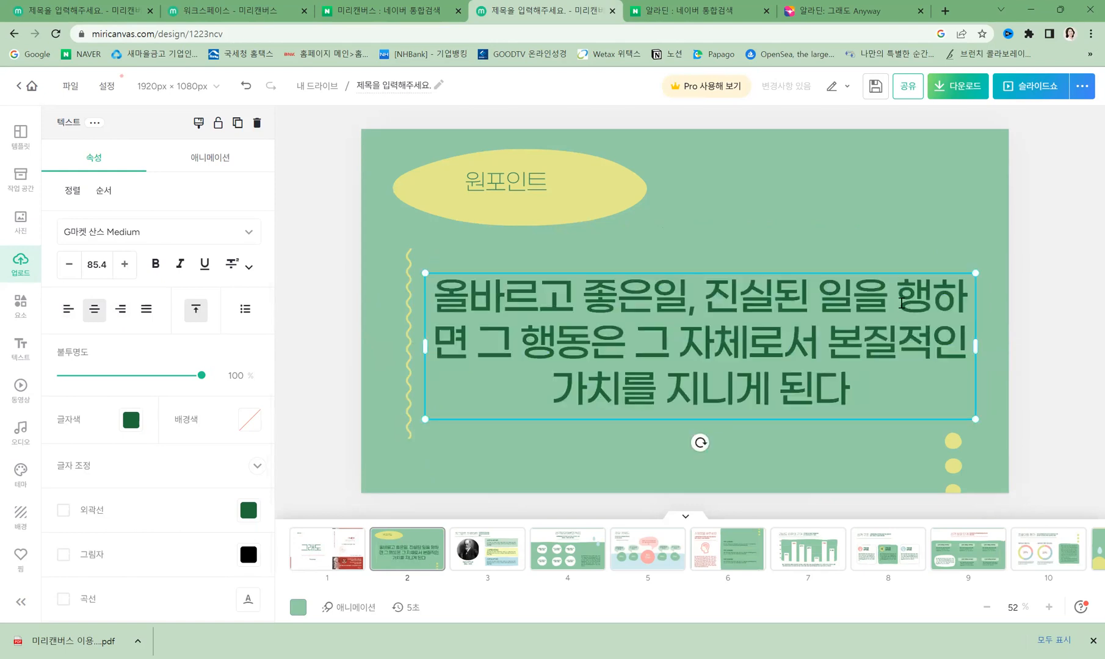
key("Return")
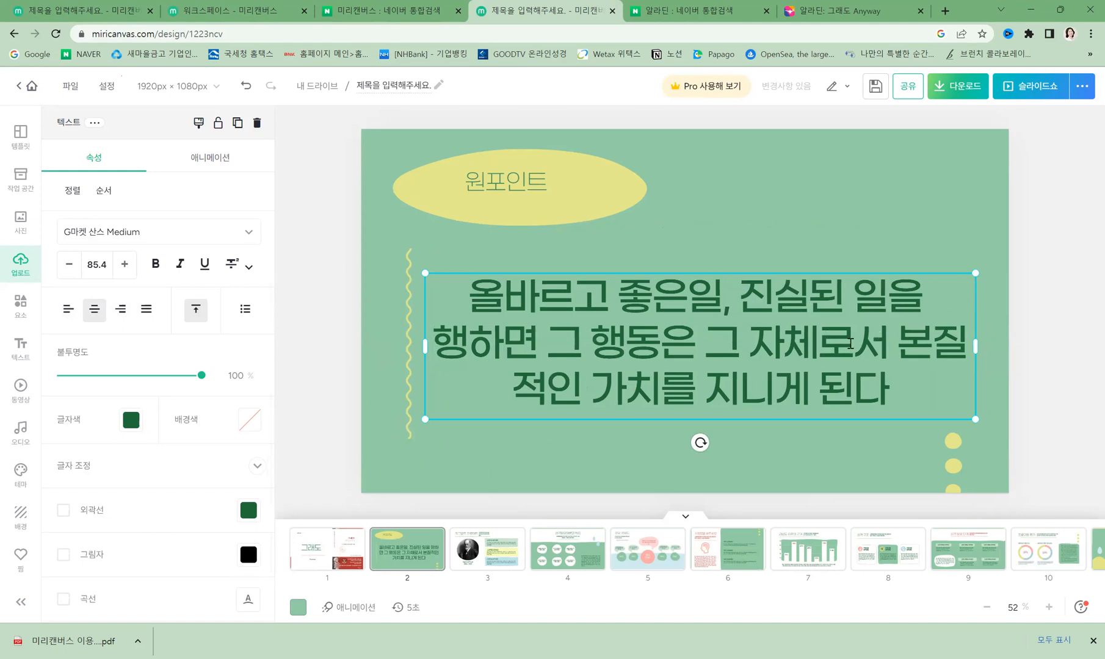
left_click(714, 350)
key("Return")
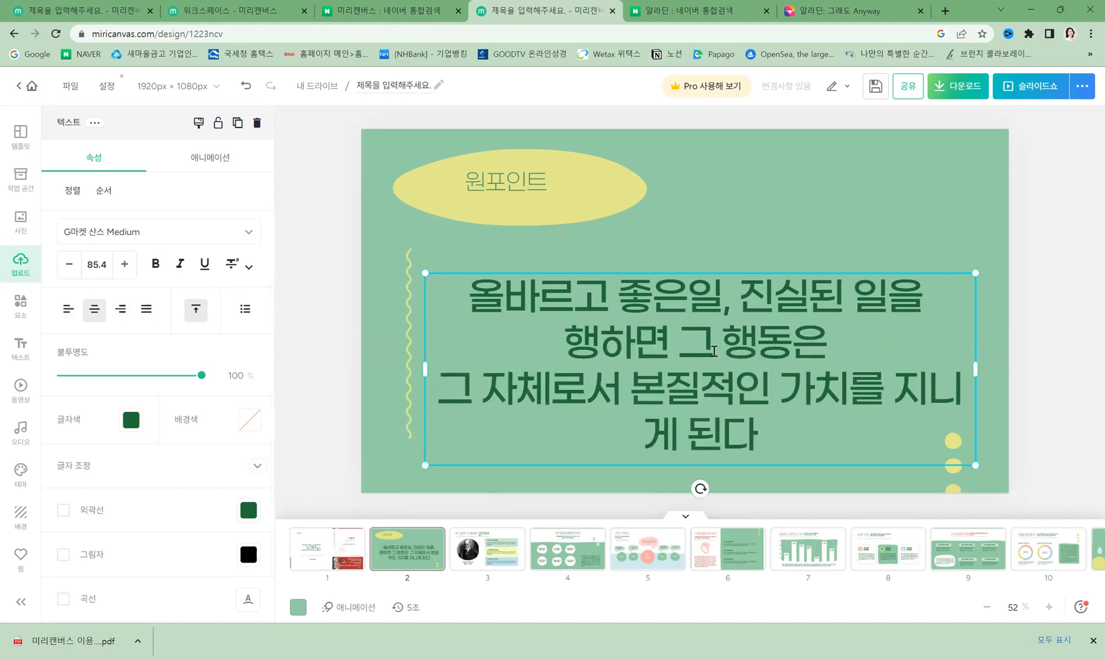
left_click(779, 389)
key("Return")
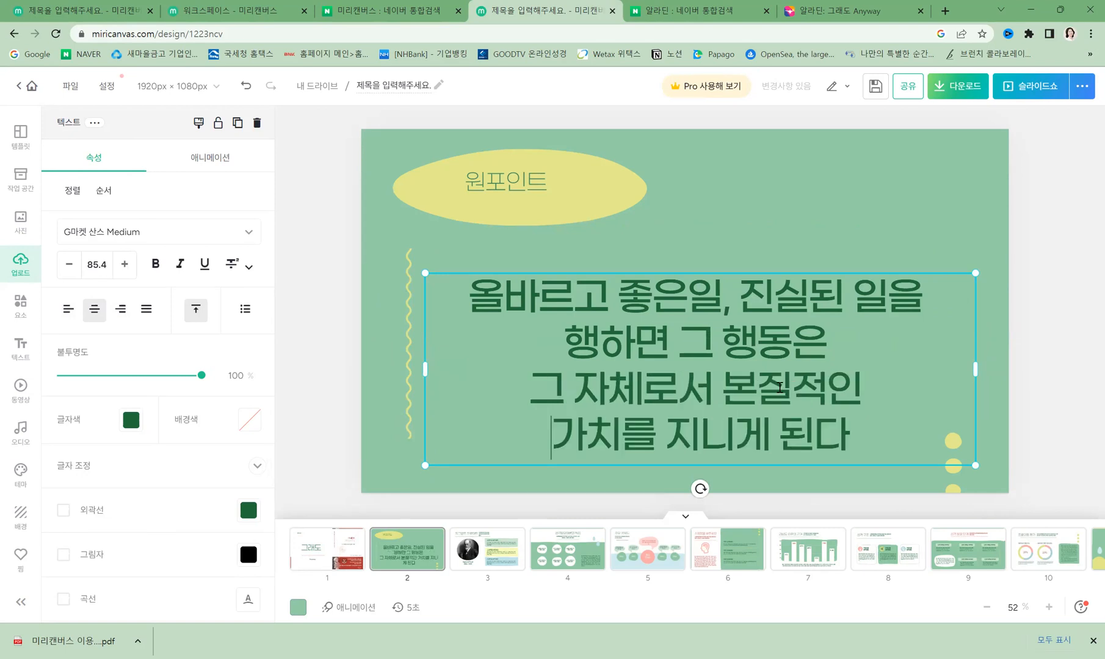
left_click(716, 387)
left_click(742, 296)
key("Return")
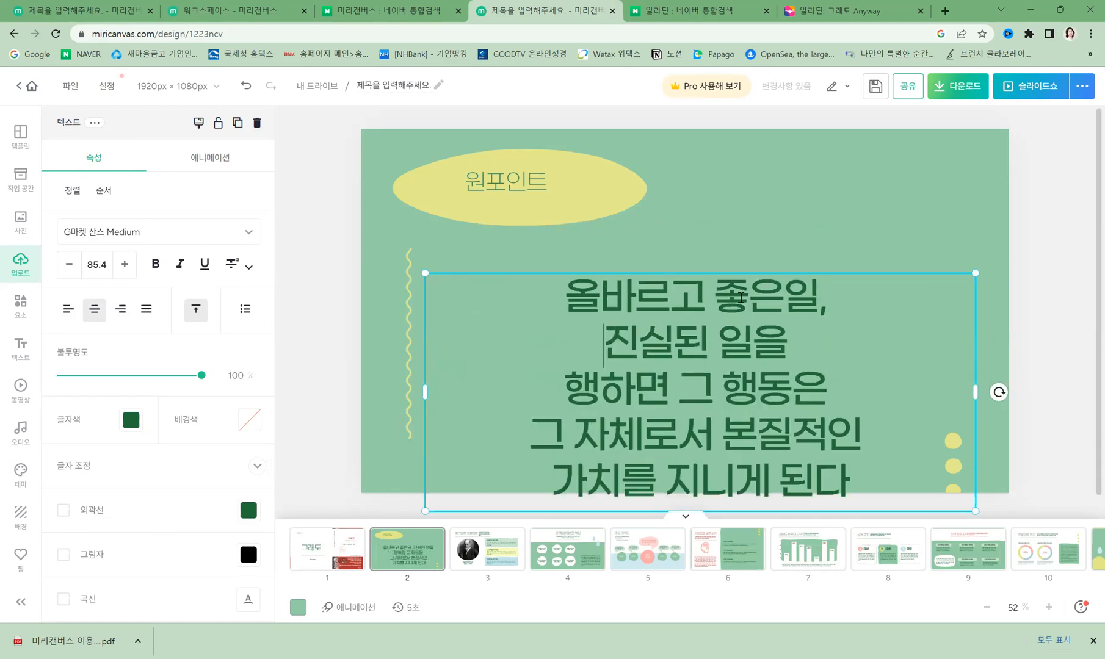
left_click(834, 336)
key("Delete")
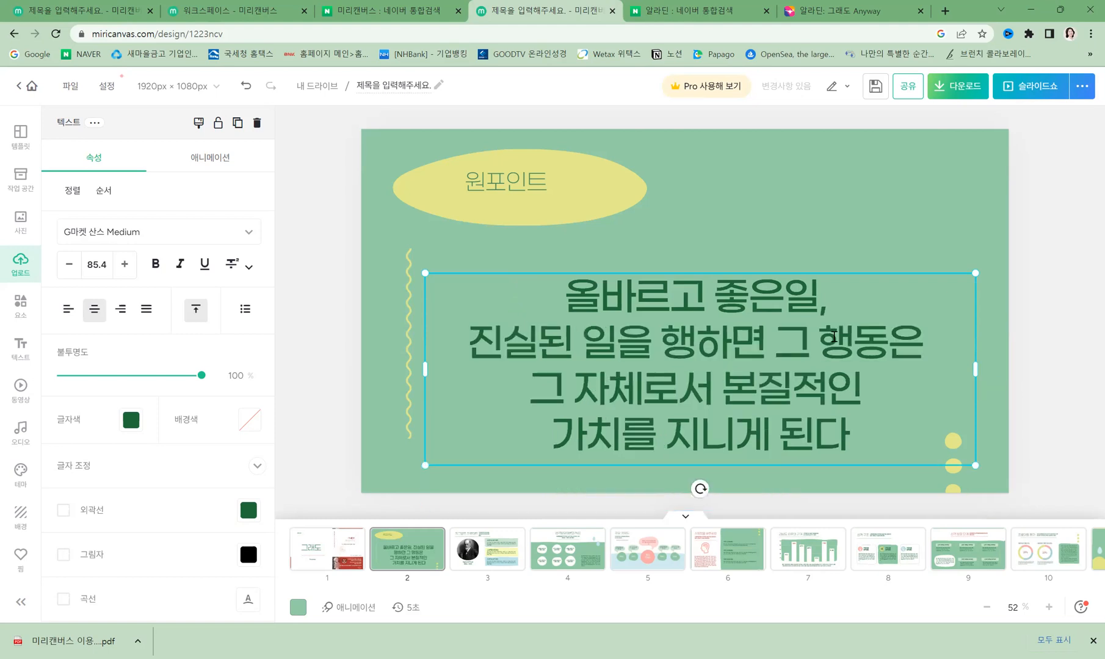
left_click(855, 221)
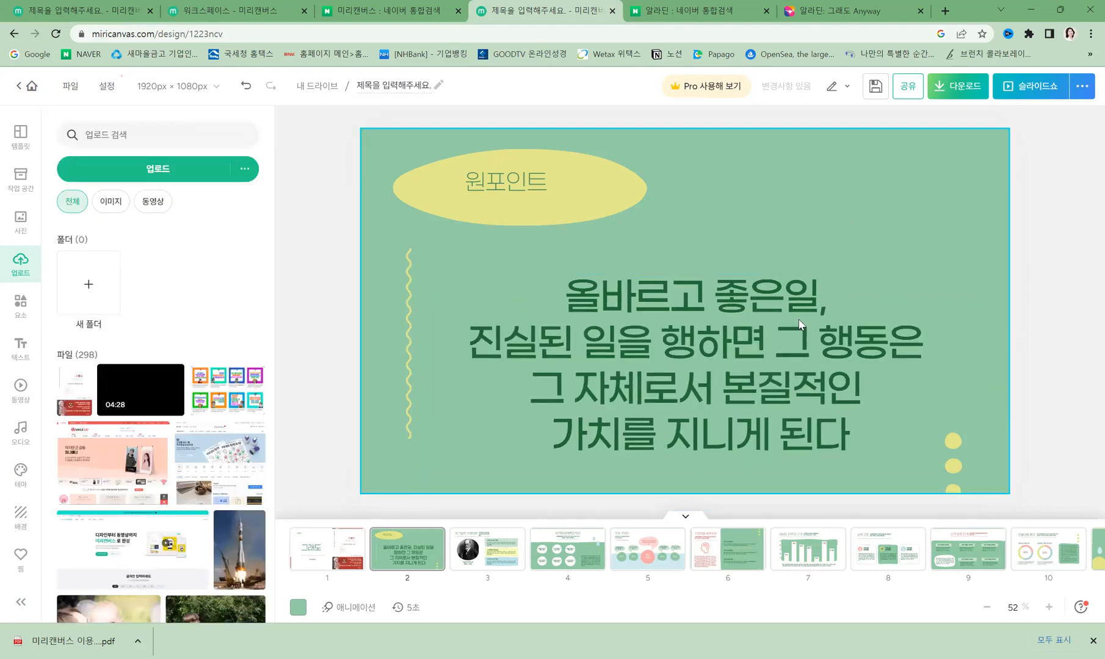
left_click(732, 305)
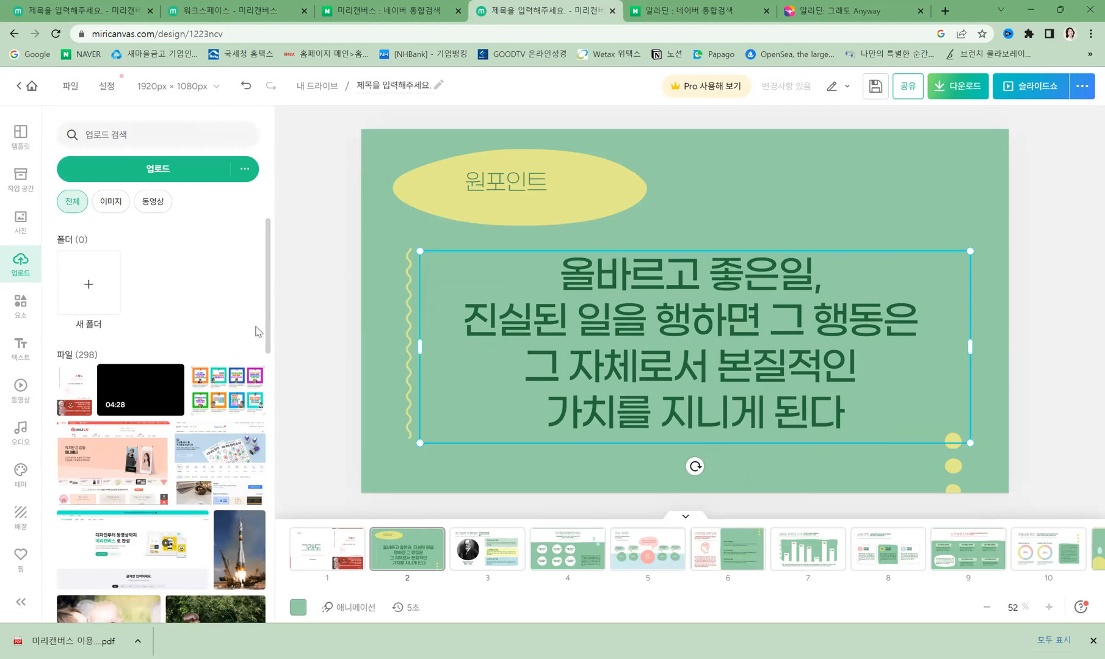
double_click(517, 361)
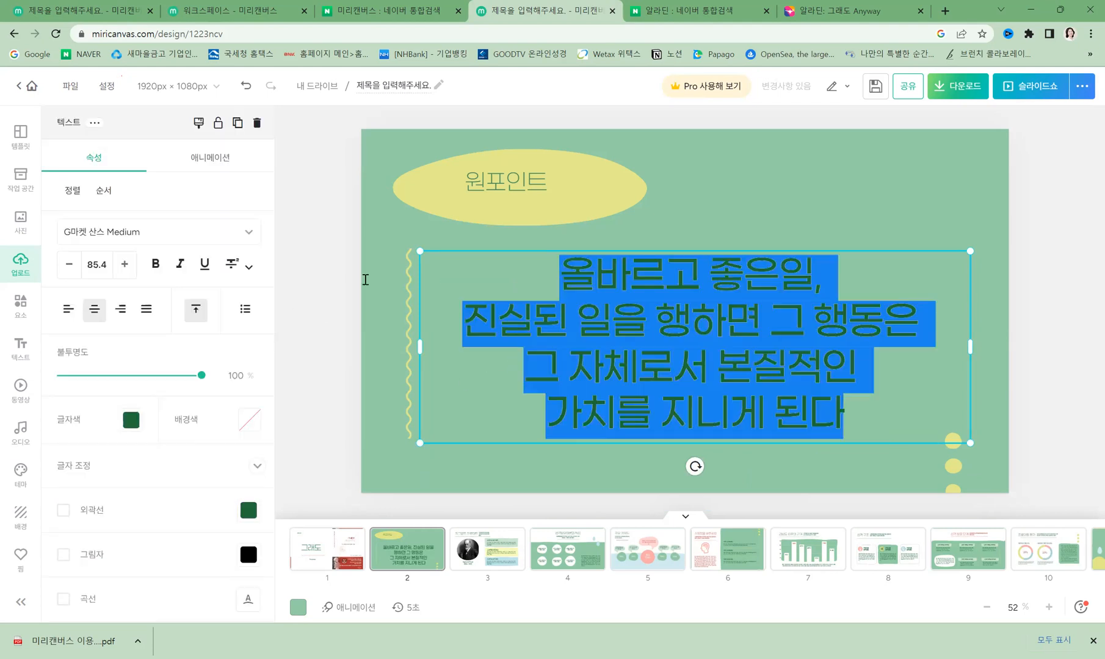
left_click(694, 221)
left_click(669, 324)
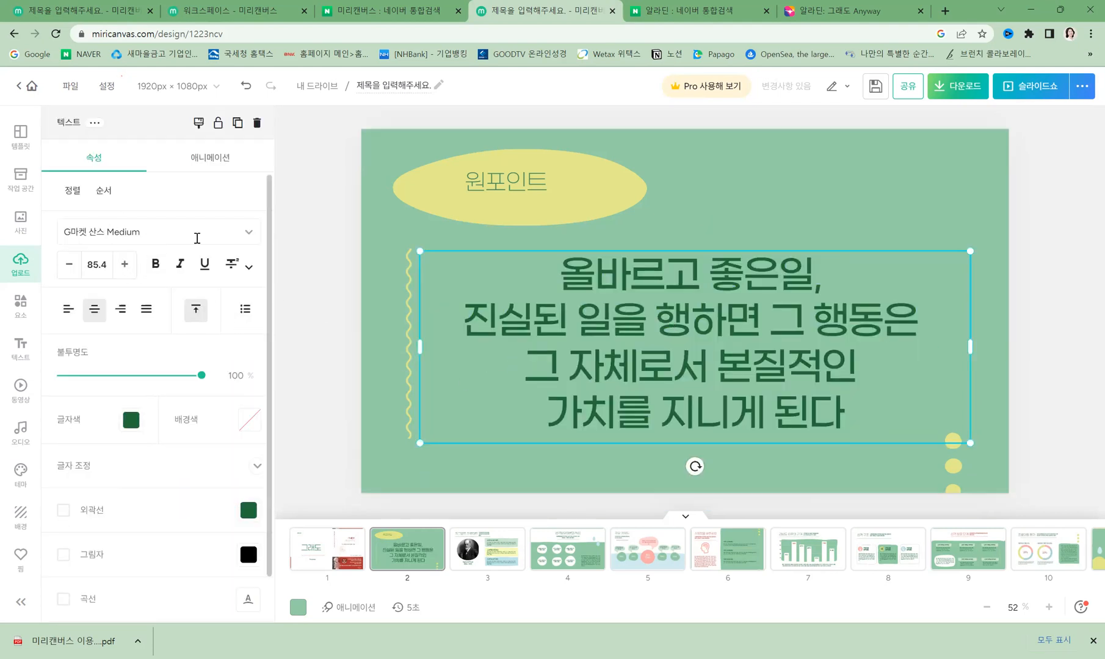
left_click(249, 235)
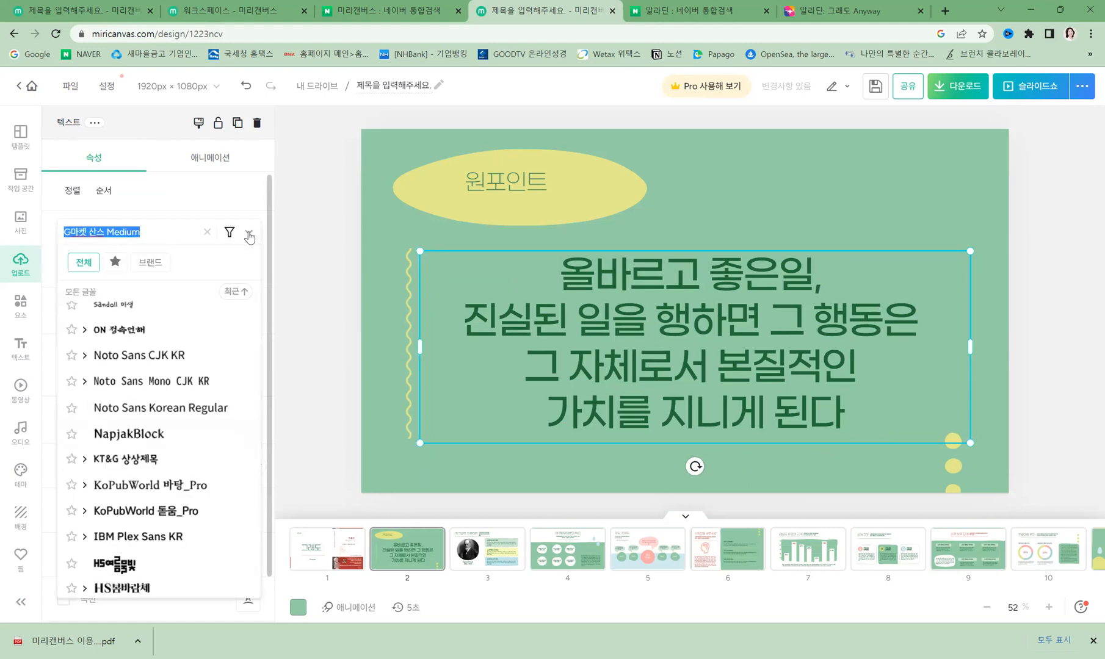
left_click(682, 231)
left_click(687, 313)
left_click(729, 244)
left_click(701, 286)
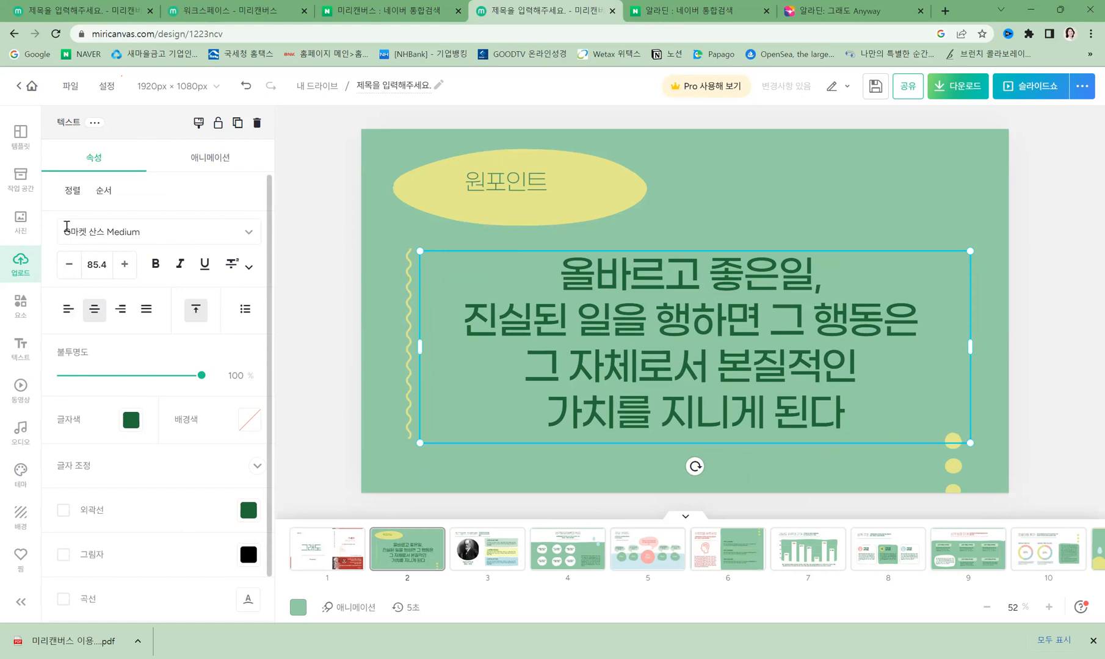
- Try the EBS훈민정음 L font on the four-line sentence and undo the font change
left_click(246, 235)
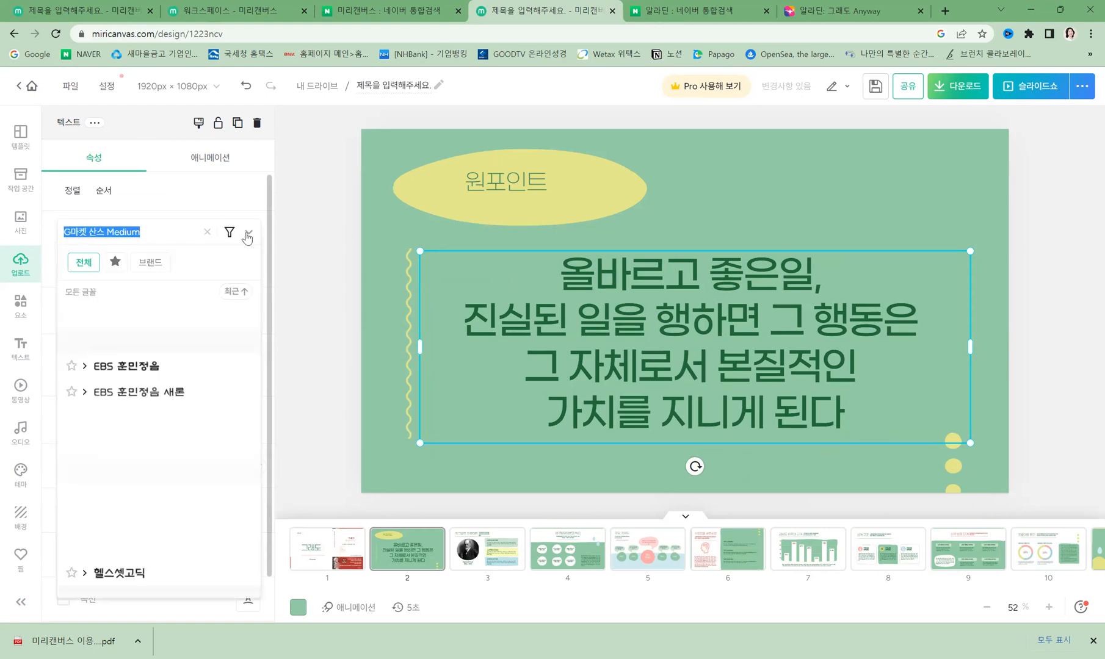
left_click(137, 366)
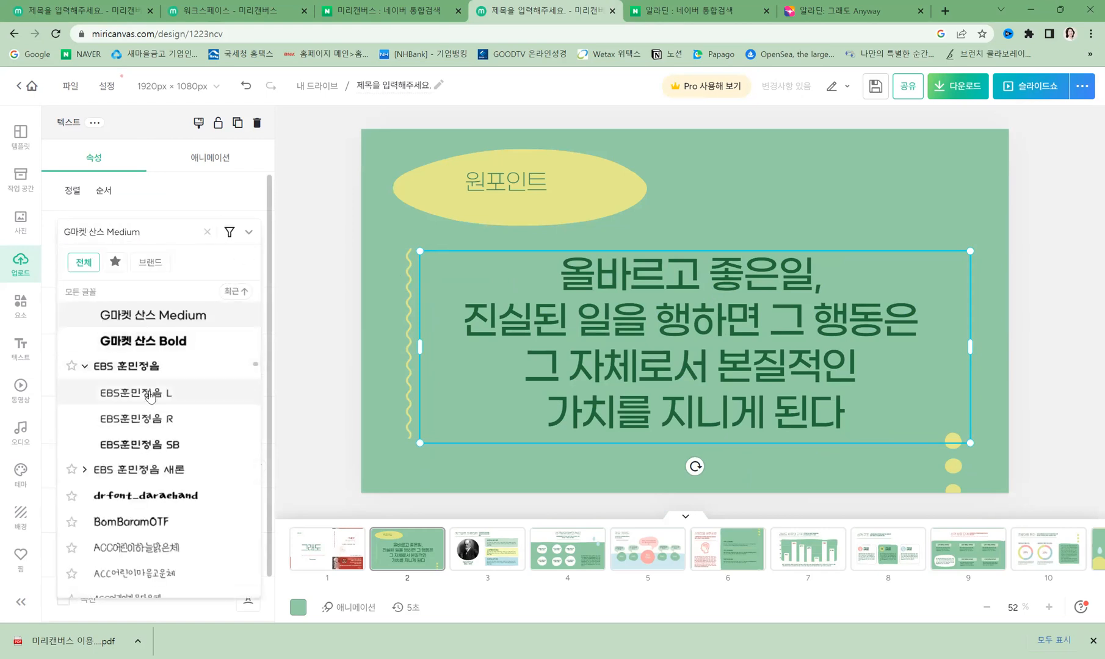
left_click(150, 394)
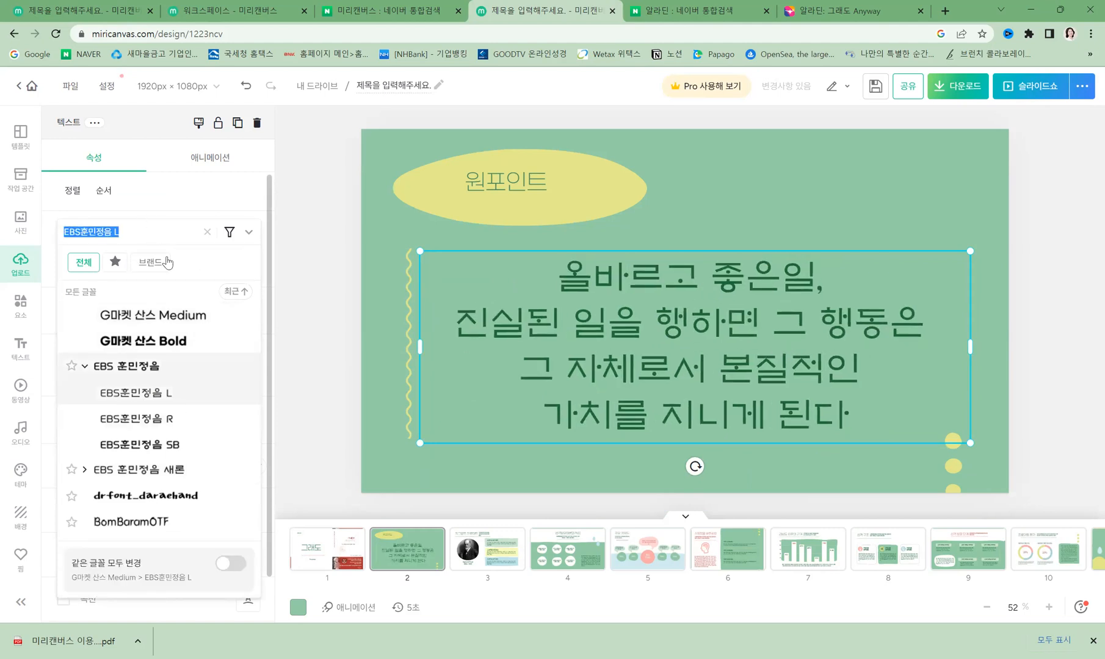
left_click(388, 327)
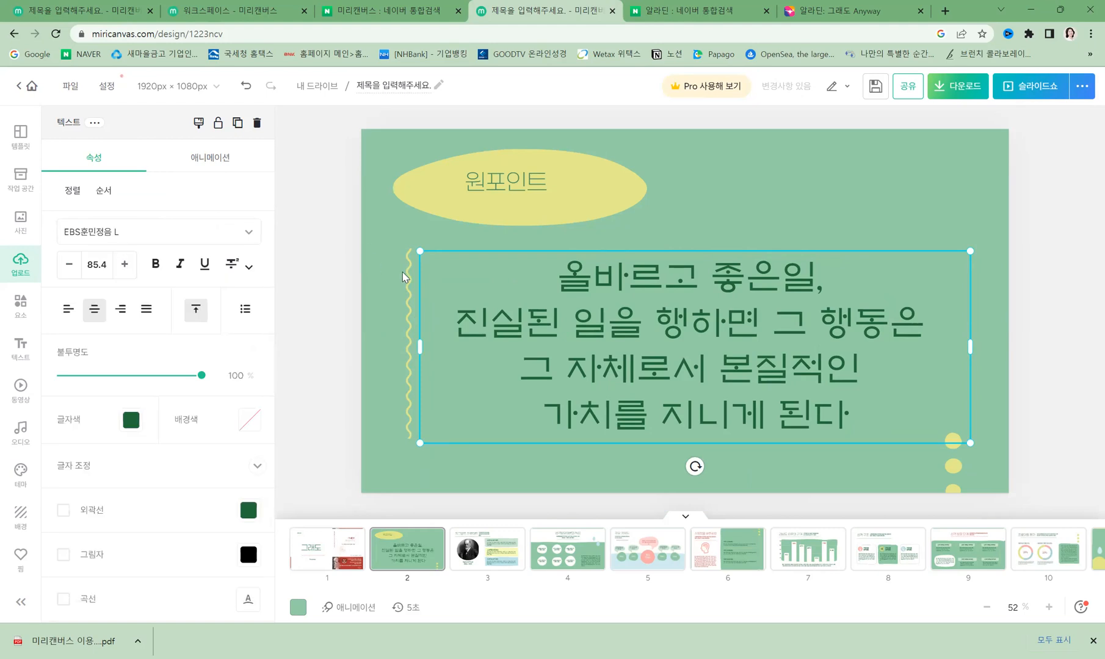
left_click(249, 89)
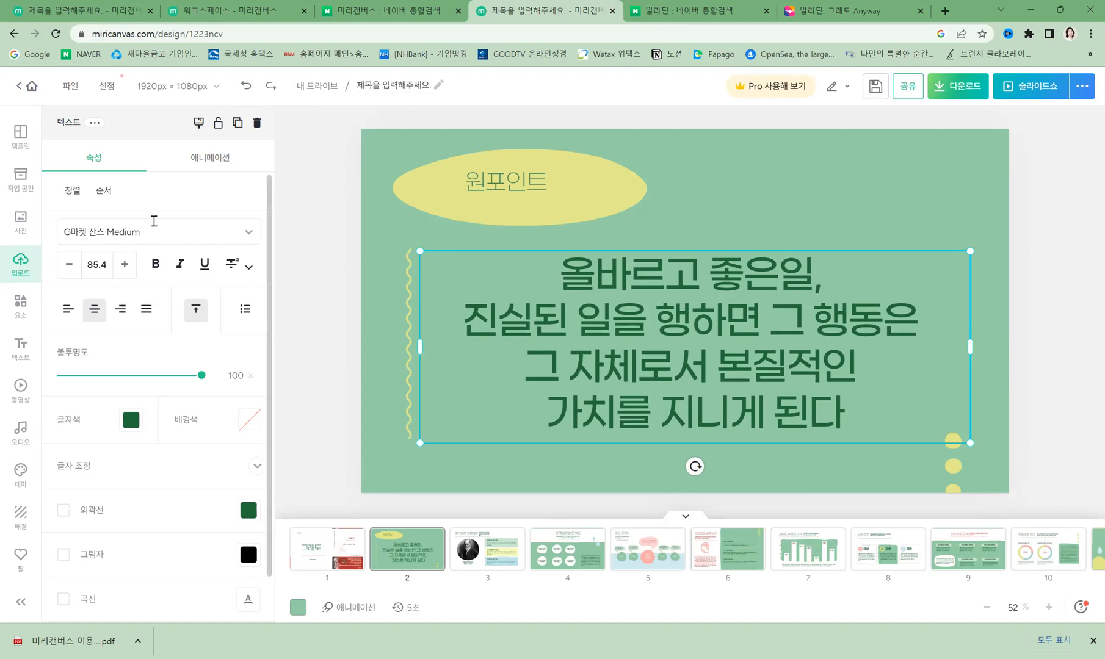
- Apply the EBS훈민정음 SB font to the four-line sentence on slide 2, and go to slide 3
left_click(249, 238)
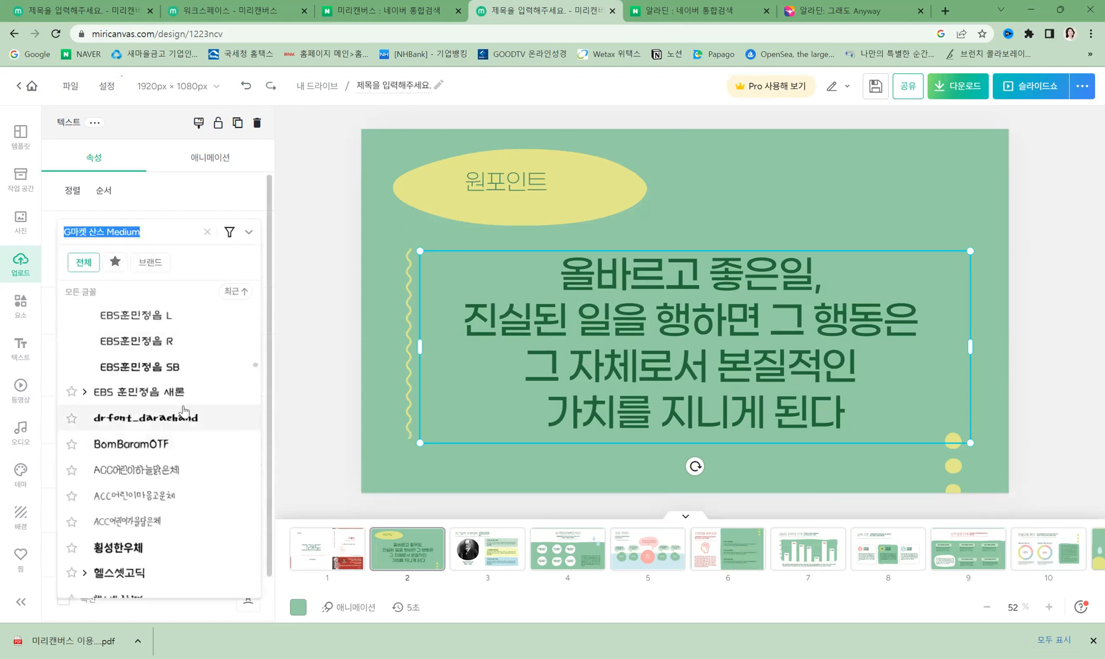
left_click(173, 368)
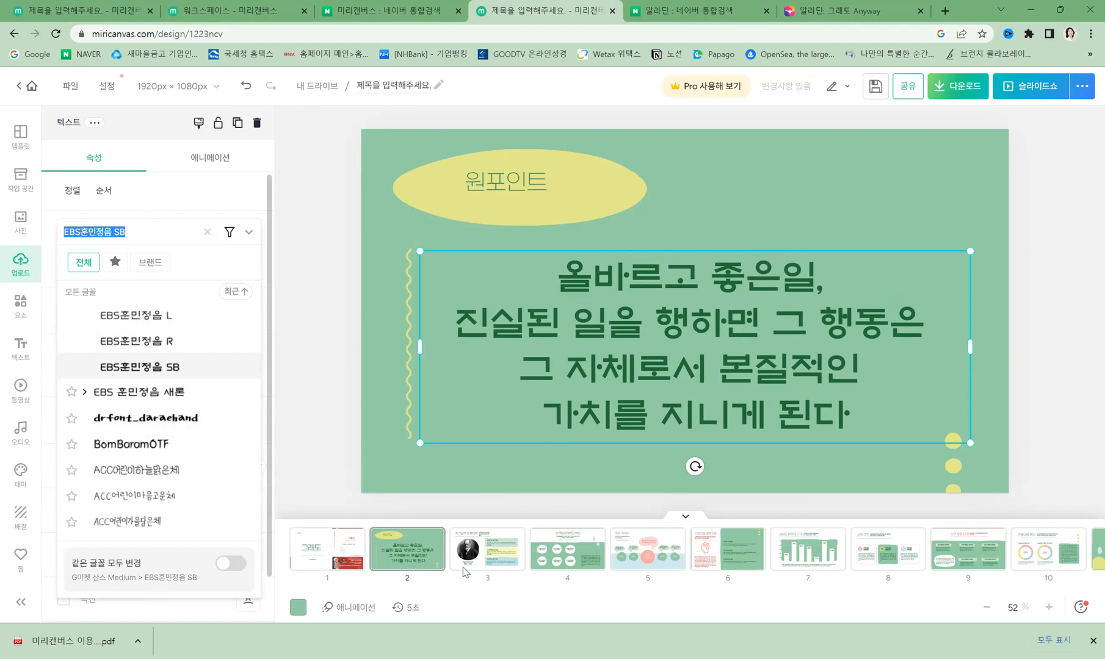
left_click(313, 451)
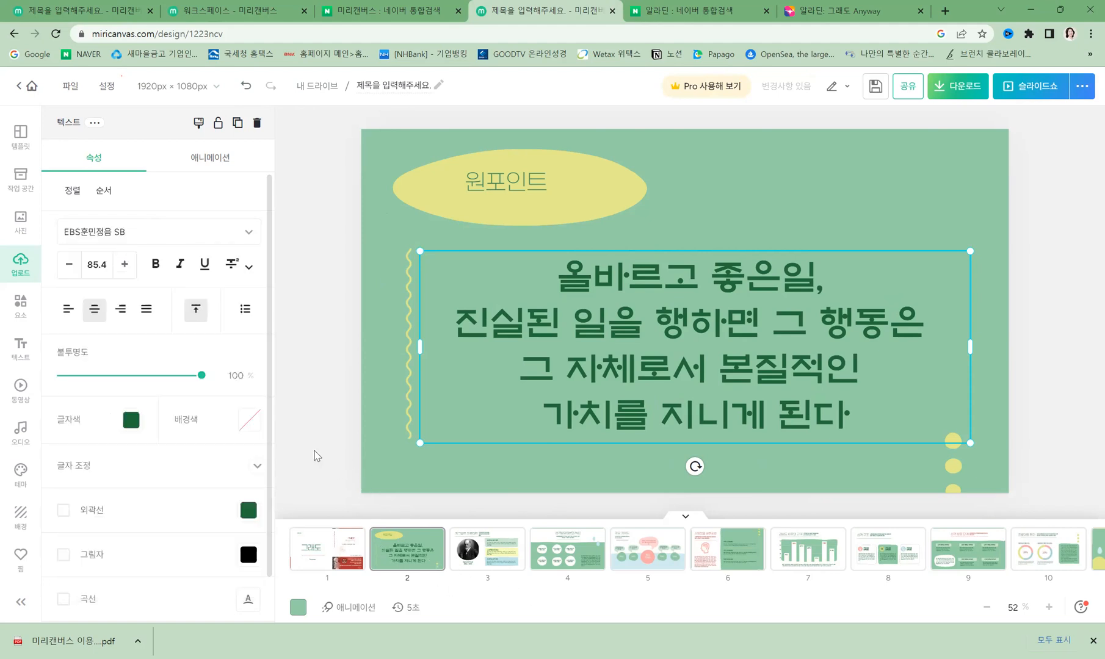
left_click(488, 565)
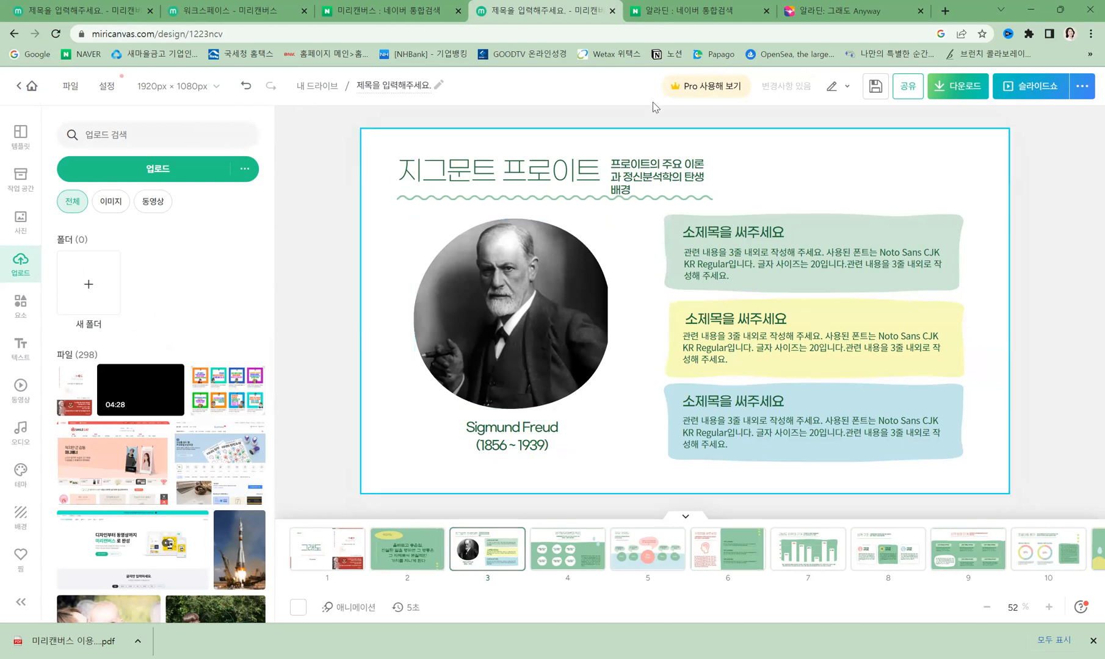
- Search Google for 픽사베이 in a new browser tab and open the Pixabay site
key("ctrl+t")
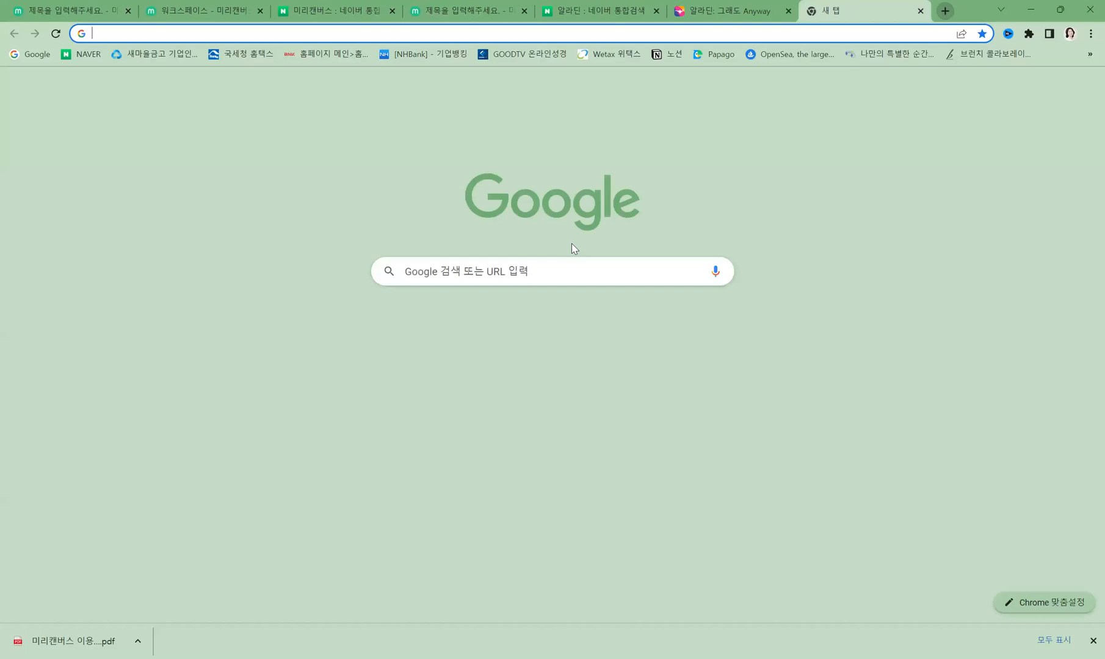
left_click(514, 271)
type("픽사베이")
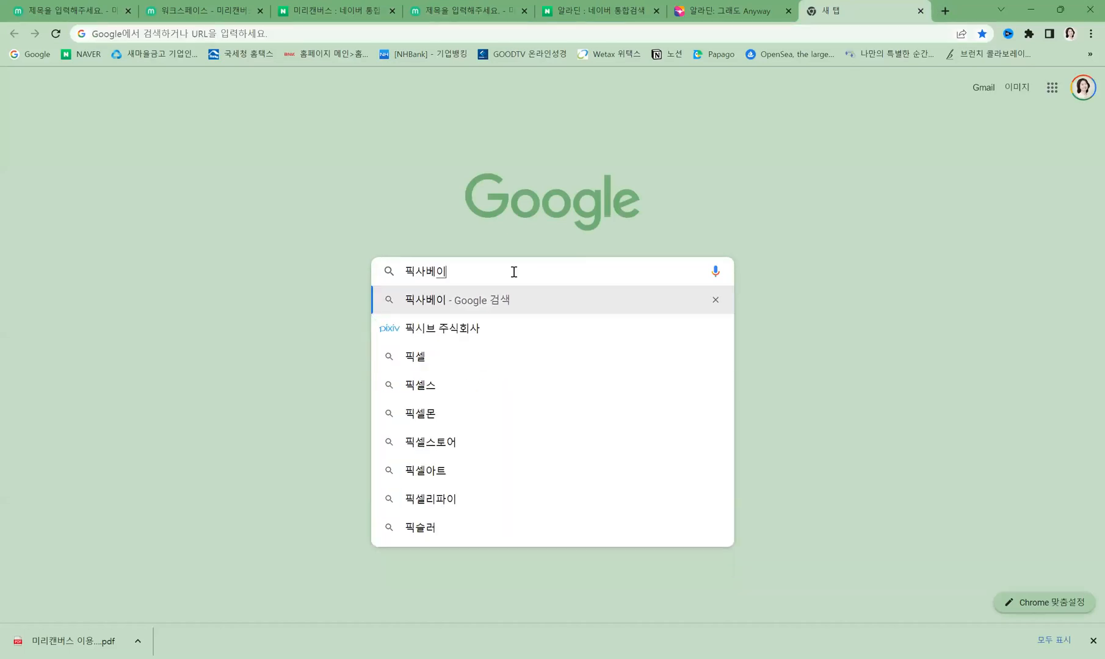
key("Return")
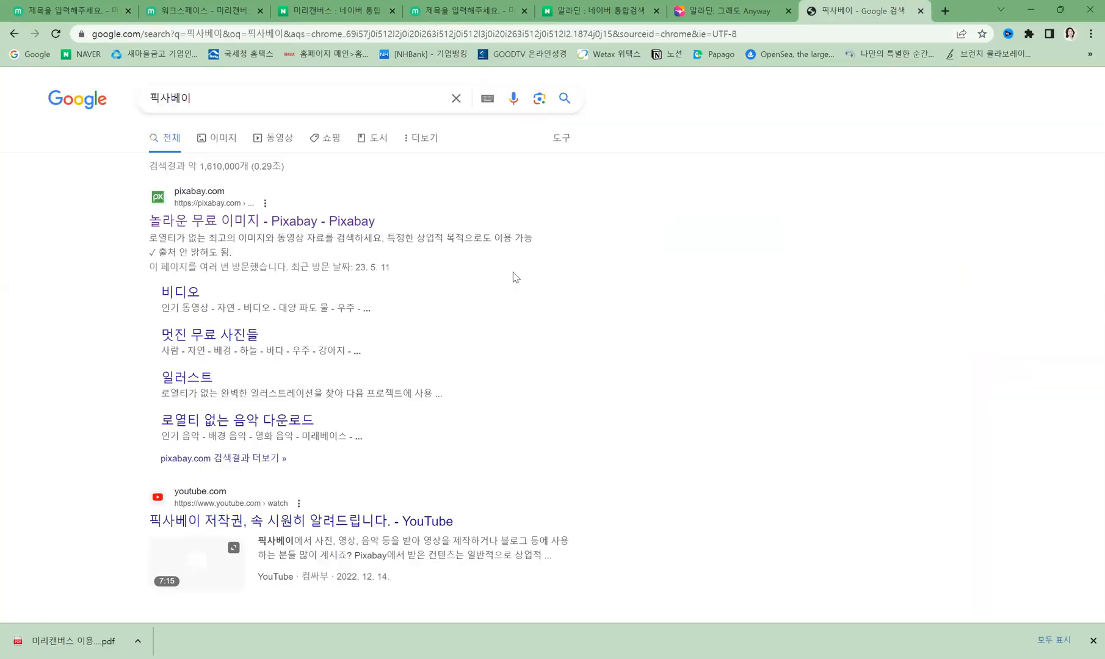
left_click(234, 219)
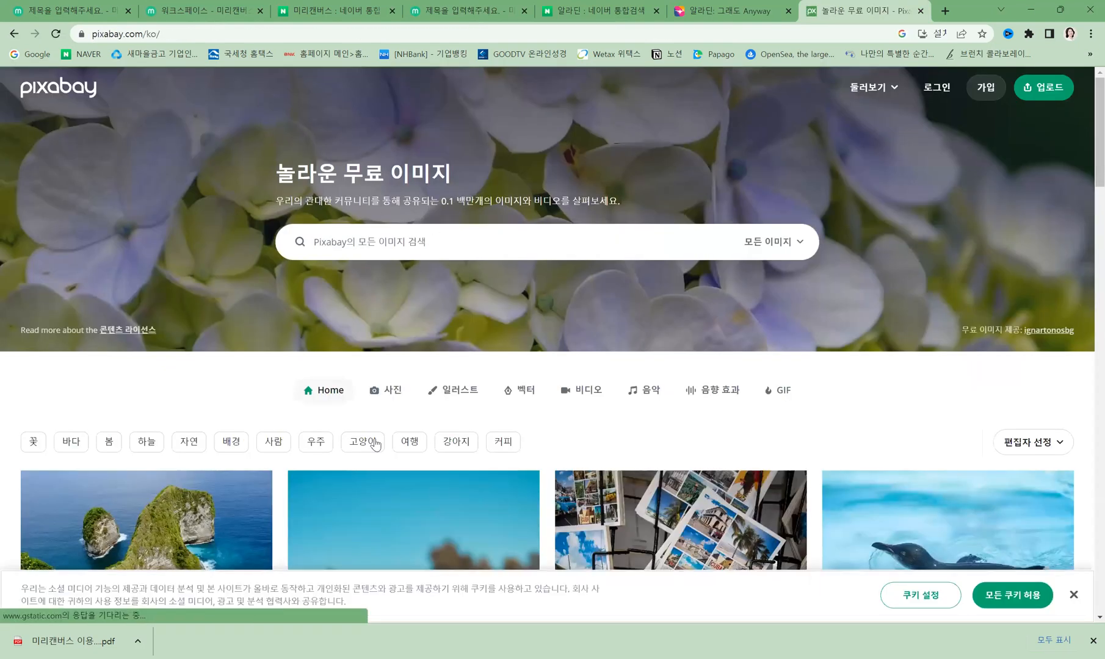
- Search Pixabay for images matching 진실
scroll(432, 346, "down", 1)
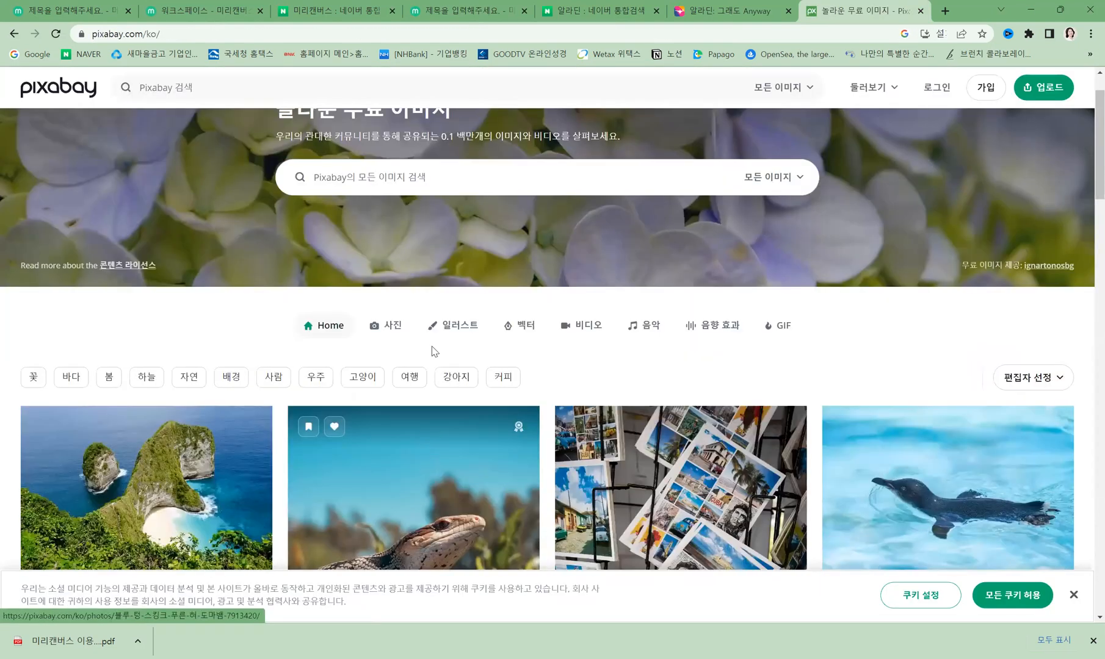
left_click(455, 175)
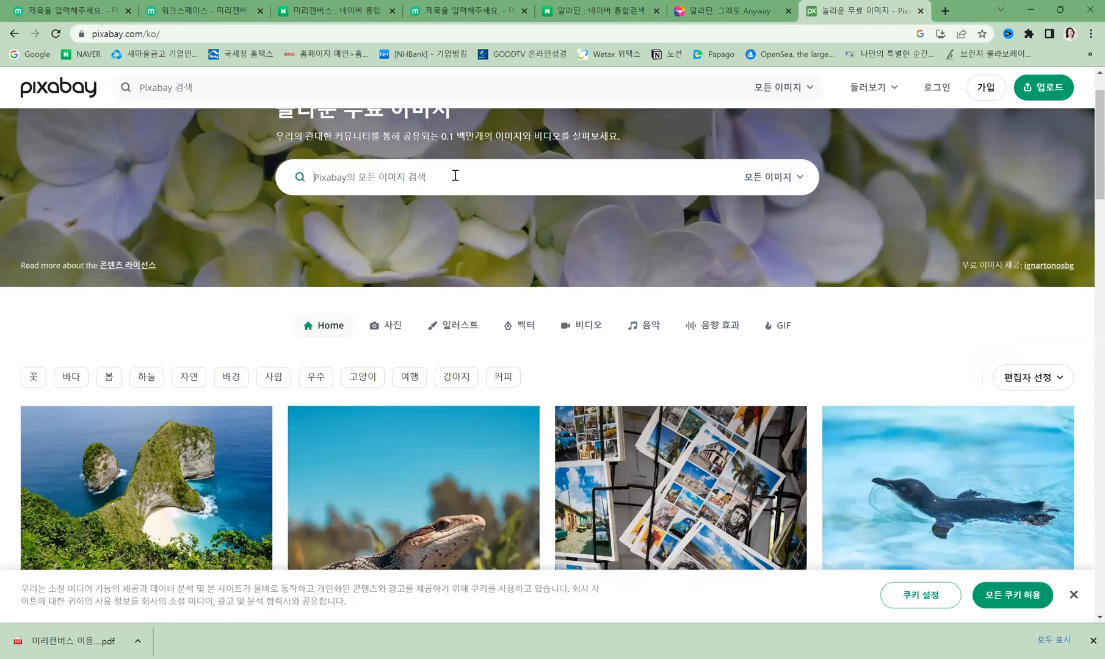
type("젠")
type("실")
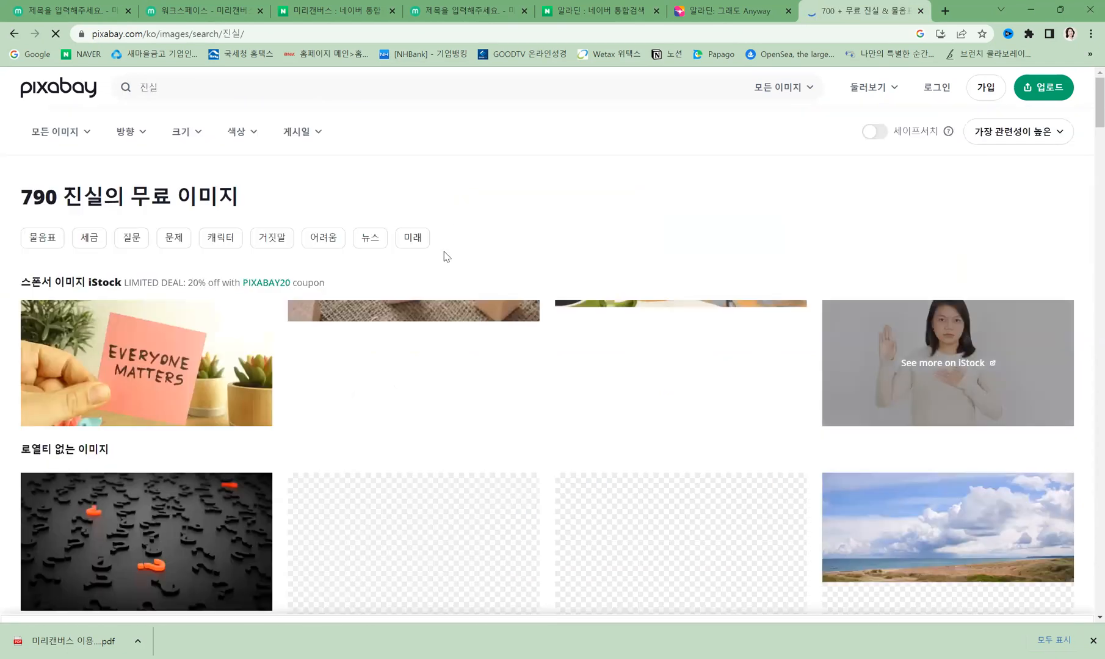
- Browse the royalty-free 진실 results and open the picture of the two bronze statues, Justice with scales and a figure holding tablets
scroll(576, 360, "down", 3)
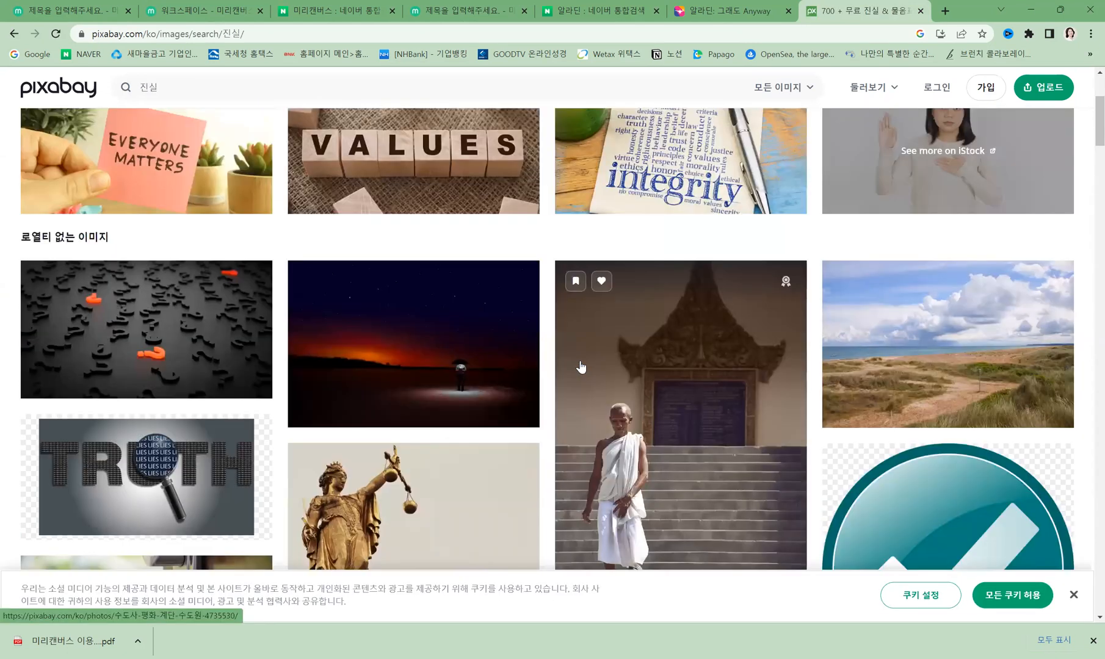
scroll(574, 366, "down", 6)
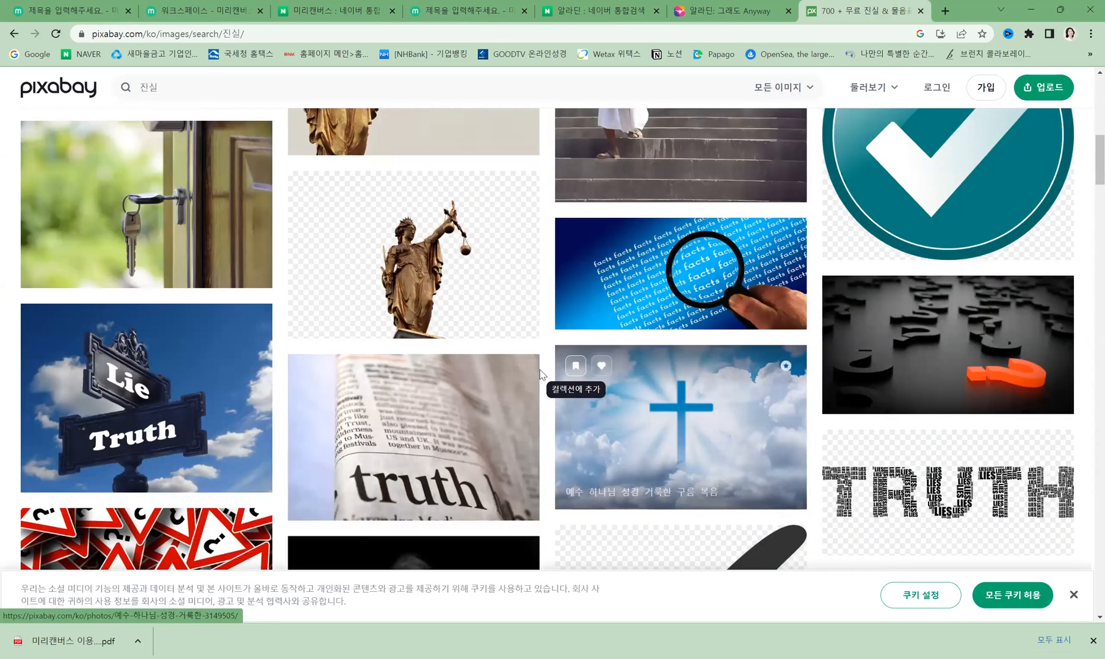
scroll(485, 370, "down", 4)
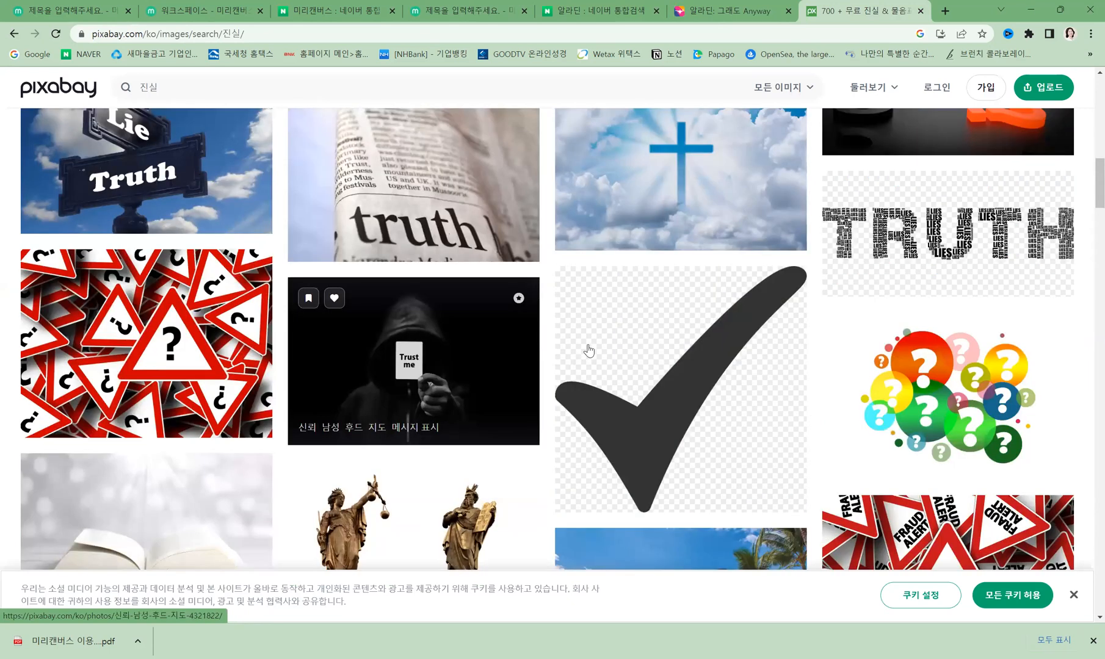
scroll(411, 282, "down", 4)
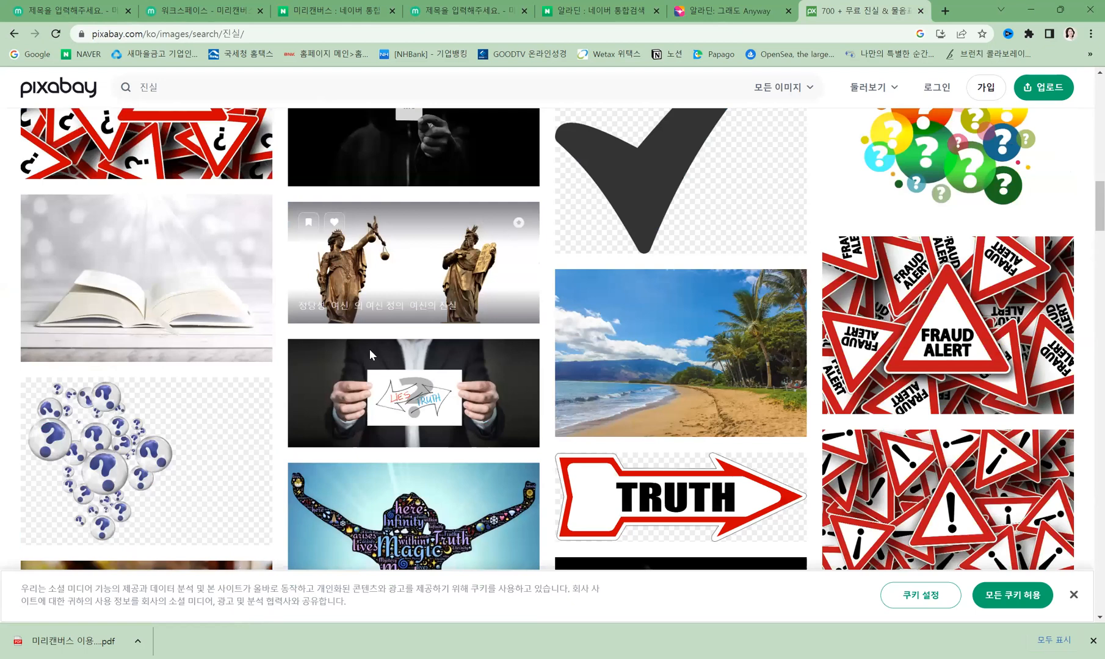
left_click(421, 293)
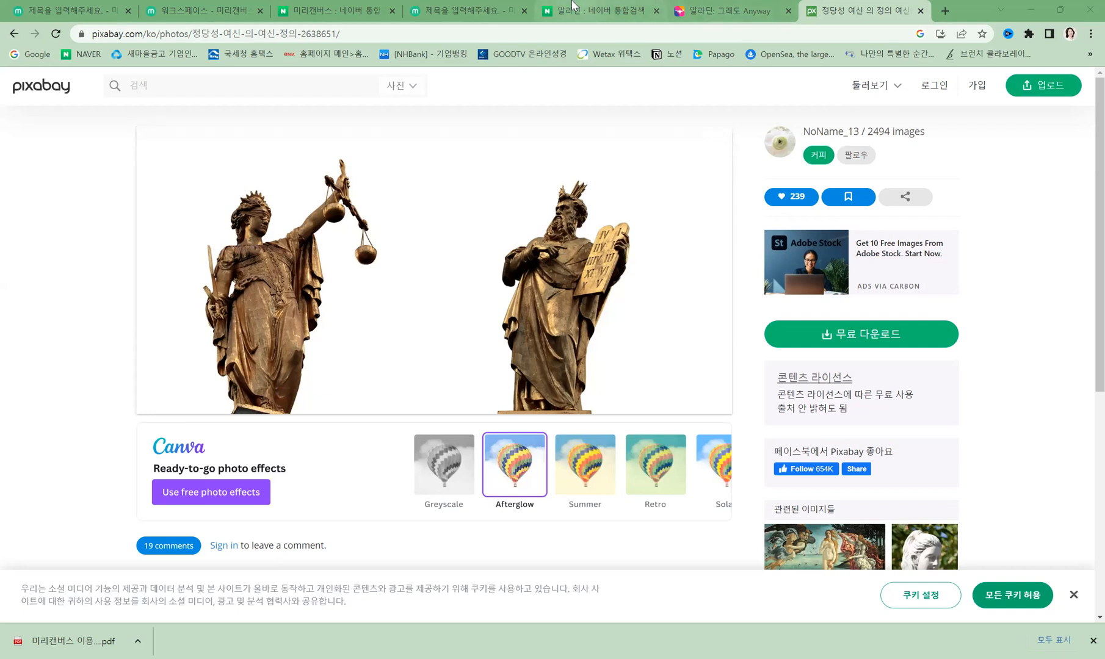
- Switch back to the MiriCanvas presentation, paste the copied statue image onto slide 3, and undo its trial placement in the round portrait frame
left_click(465, 14)
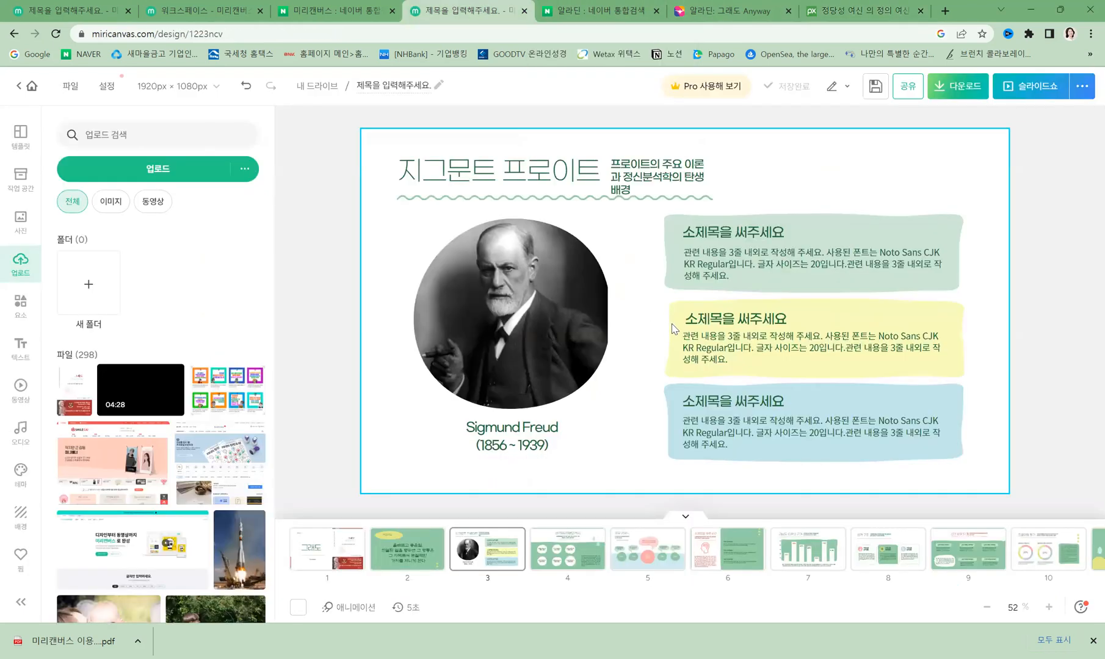
key("ctrl+v")
left_click_drag(664, 341, 537, 340)
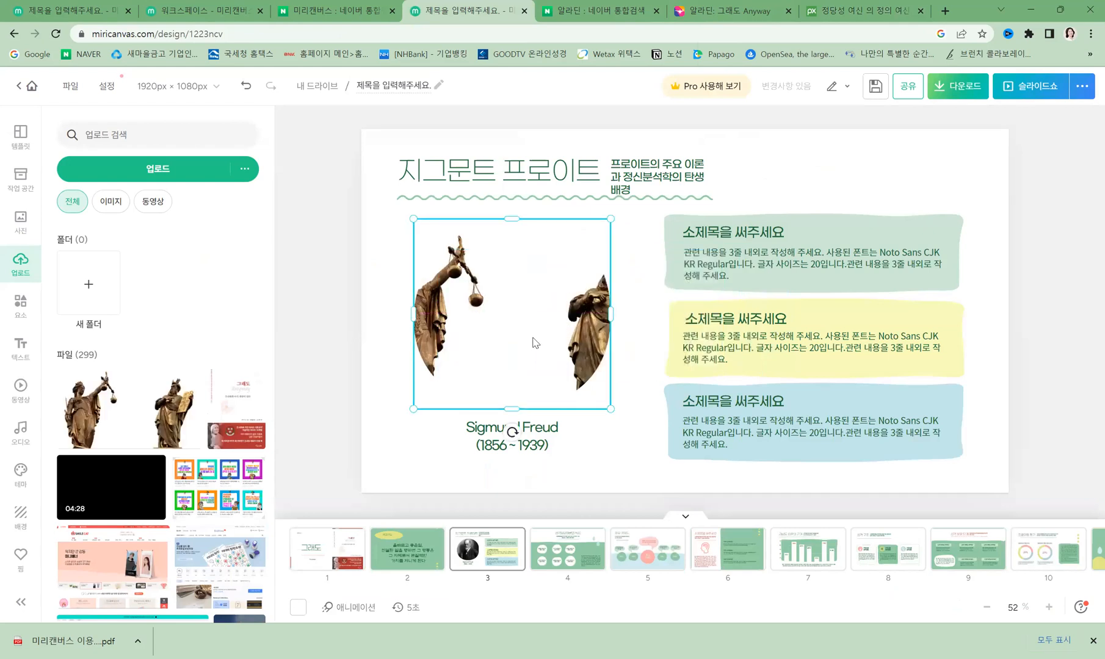
left_click(245, 86)
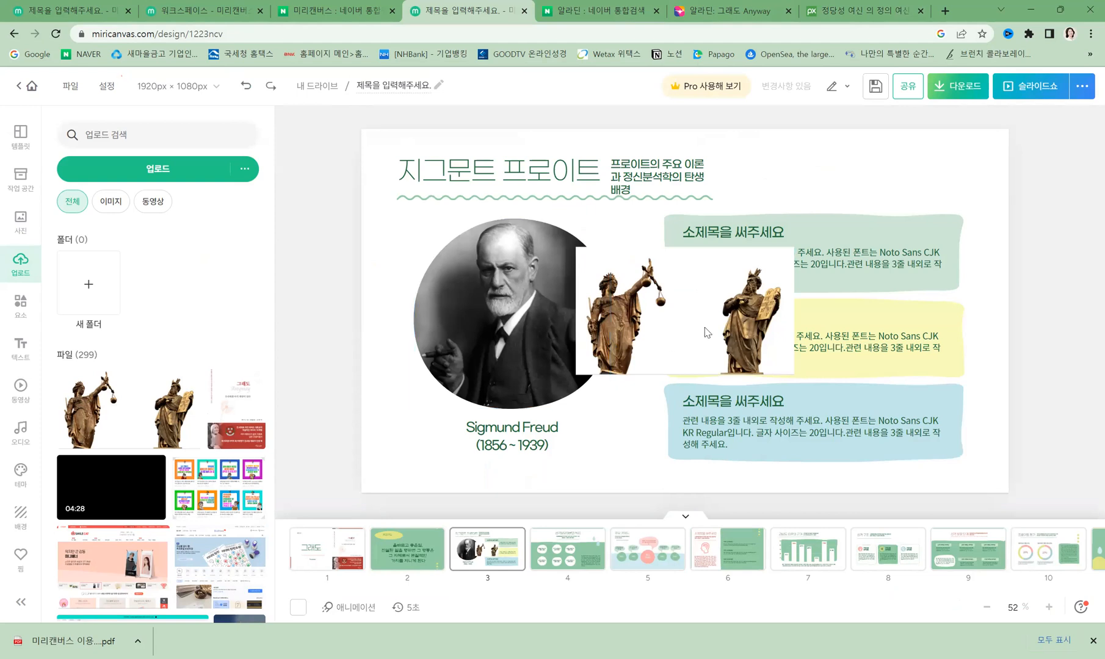
- Try filling the round portrait frame with the statue image and resizing the frame, and undo the placement and all the resizing
left_click_drag(694, 317, 589, 320)
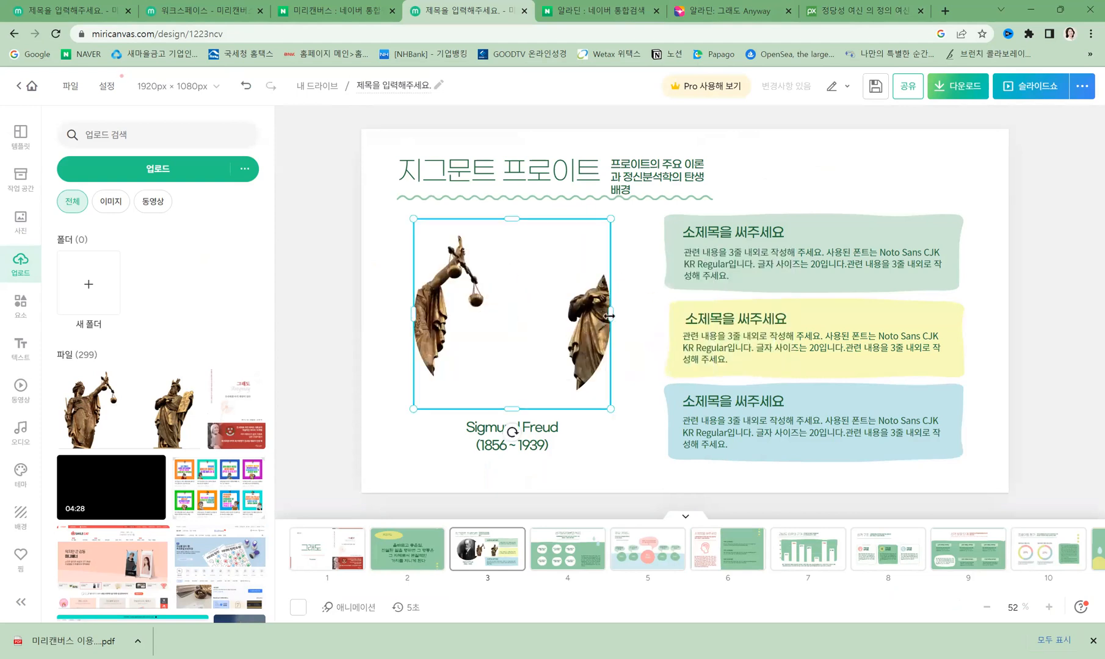
left_click_drag(611, 315, 922, 315)
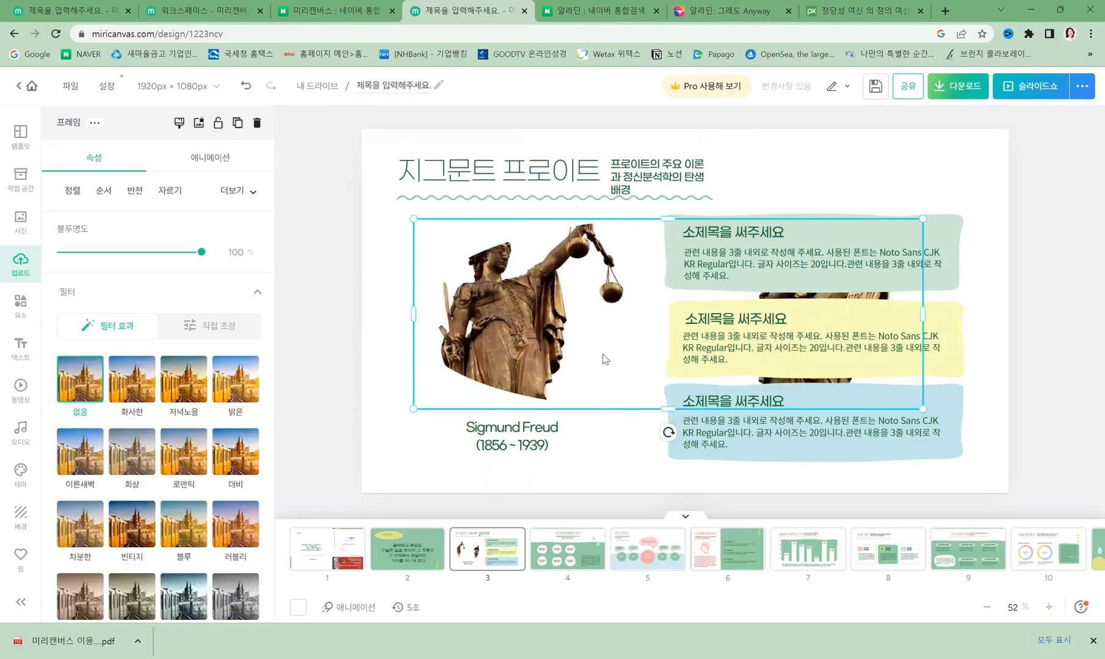
left_click_drag(668, 408, 668, 479)
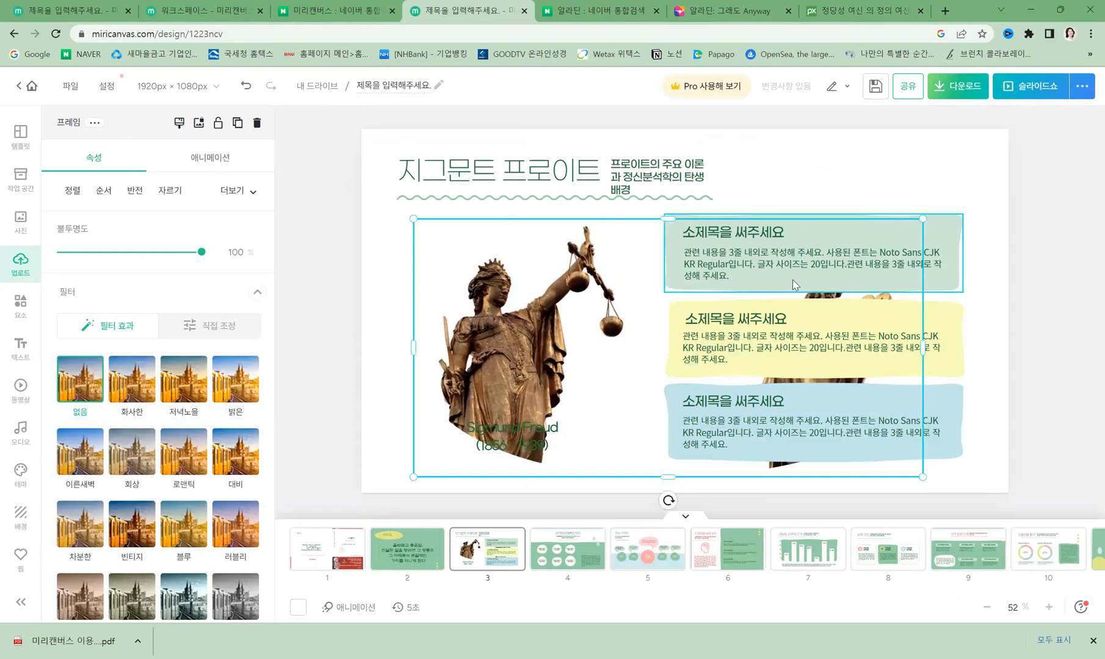
left_click(822, 281)
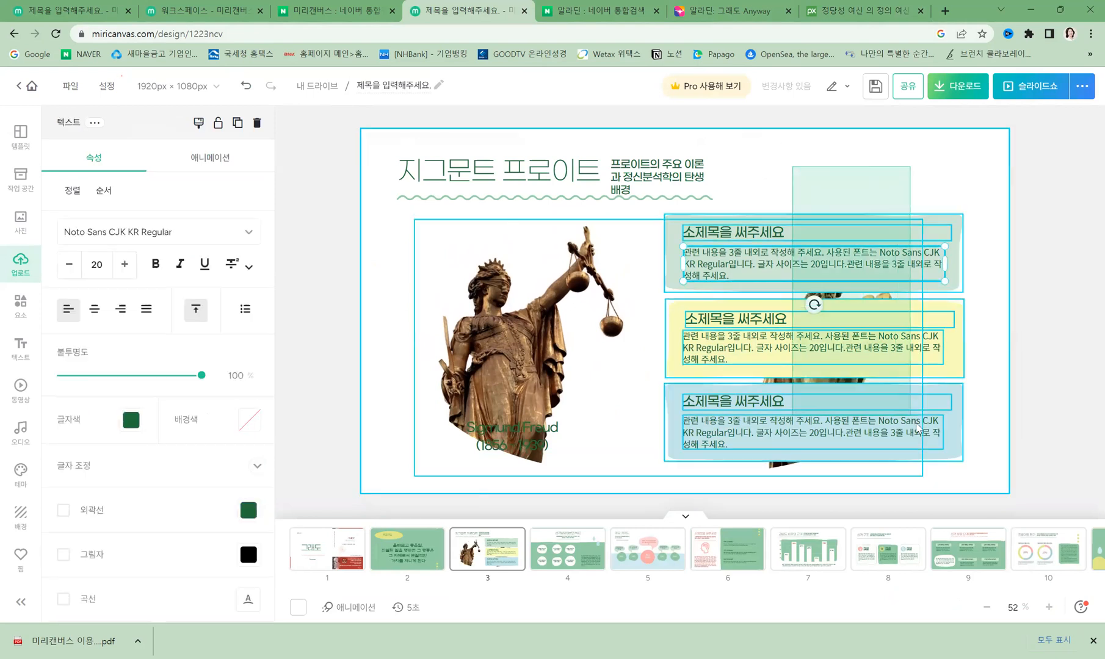
left_click(636, 407)
left_click_drag(917, 346, 654, 345)
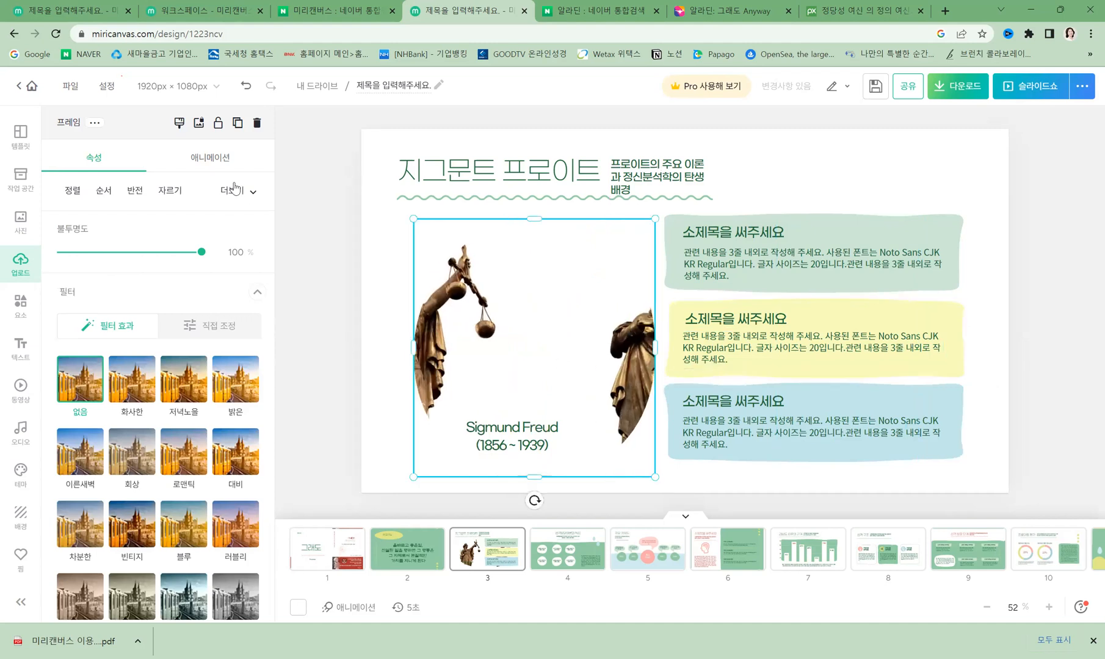
left_click(246, 87)
left_click(246, 86)
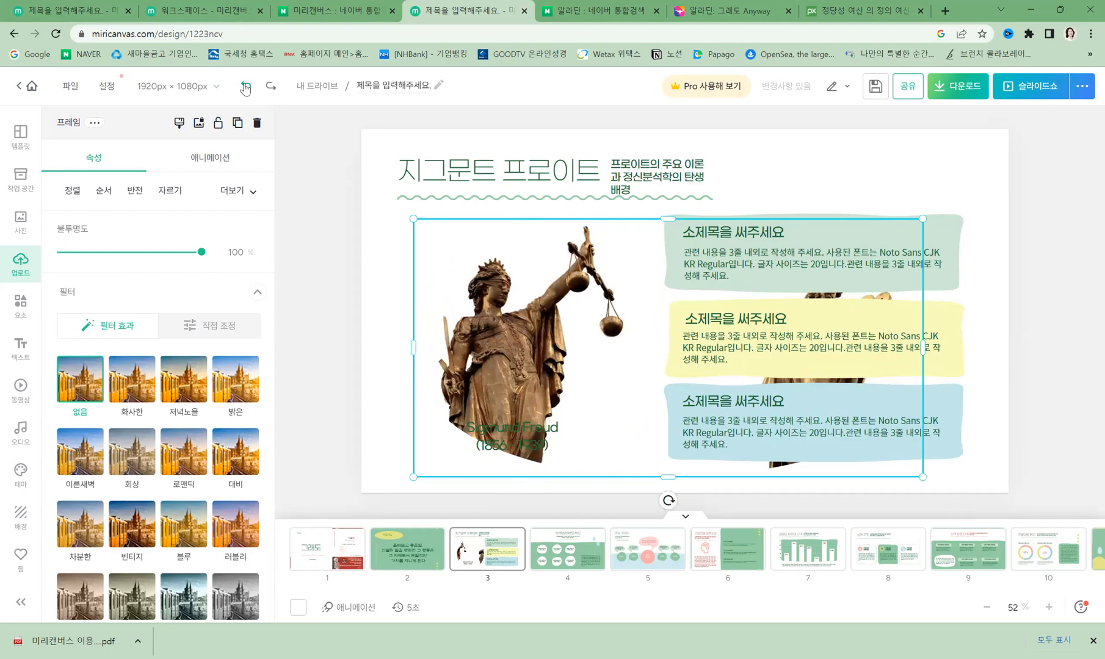
left_click(245, 87)
left_click(245, 86)
- Move the statue image over the subtitle boxes to clear the round Freud portrait, and delete the portrait frame
left_click_drag(513, 311, 739, 310)
left_click(572, 315)
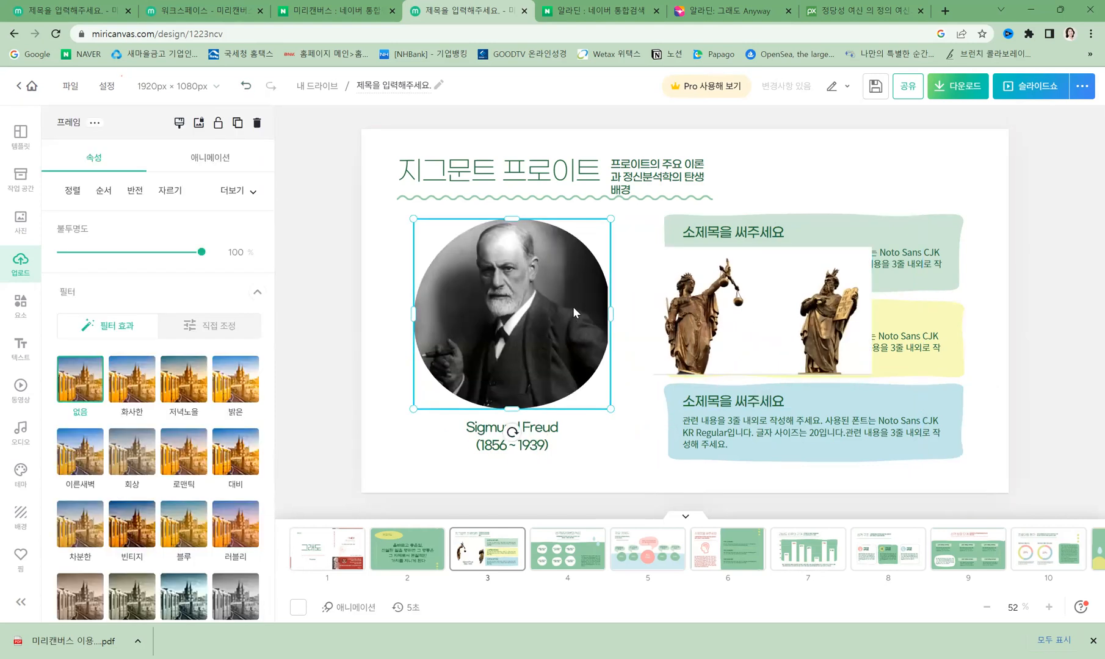
key("Delete")
key("Delete")
- Move the statue image into the deleted portrait's place and enlarge it, undoing the accidental rotation
left_click_drag(788, 335, 518, 324)
left_click_drag(602, 362, 643, 363)
left_click_drag(515, 365, 517, 467)
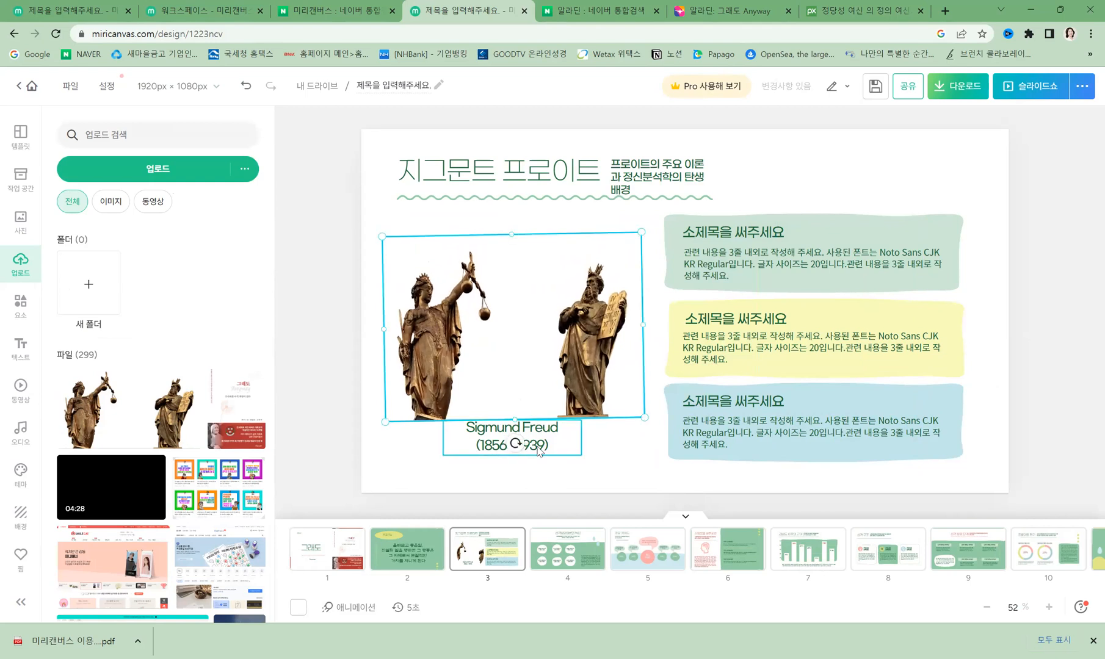
left_click(246, 86)
- Move the Sigmund Freud caption down to the slide's lower edge, and shift the statue image slightly right above it
left_click_drag(513, 435, 527, 472)
left_click(532, 356)
left_click_drag(555, 359, 580, 365)
left_click(753, 256)
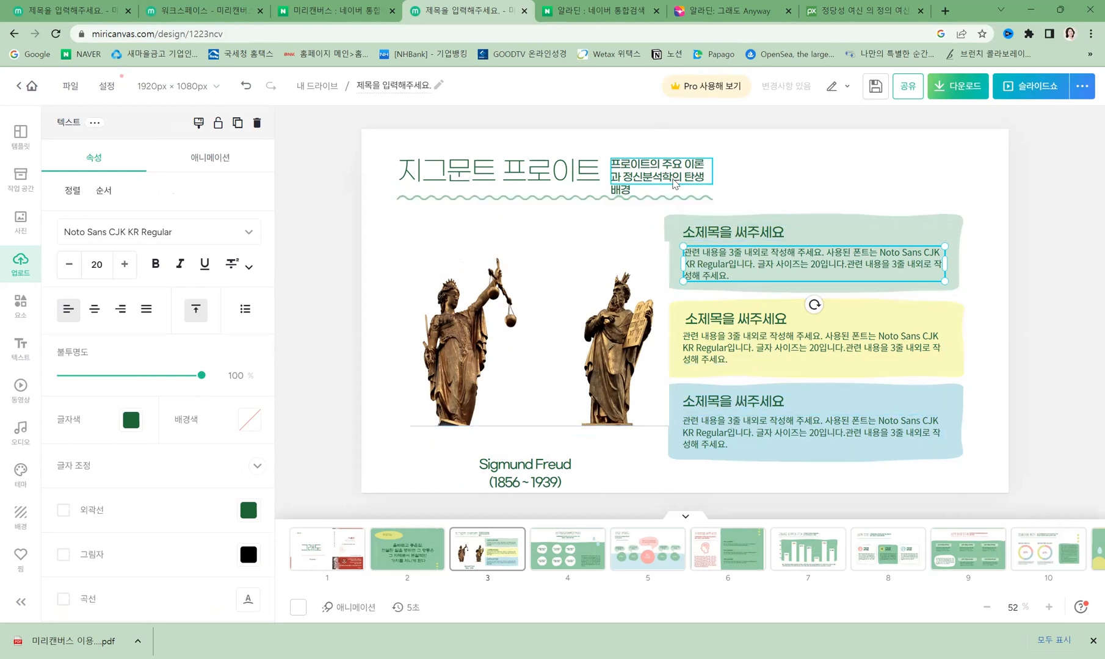
left_click(329, 208)
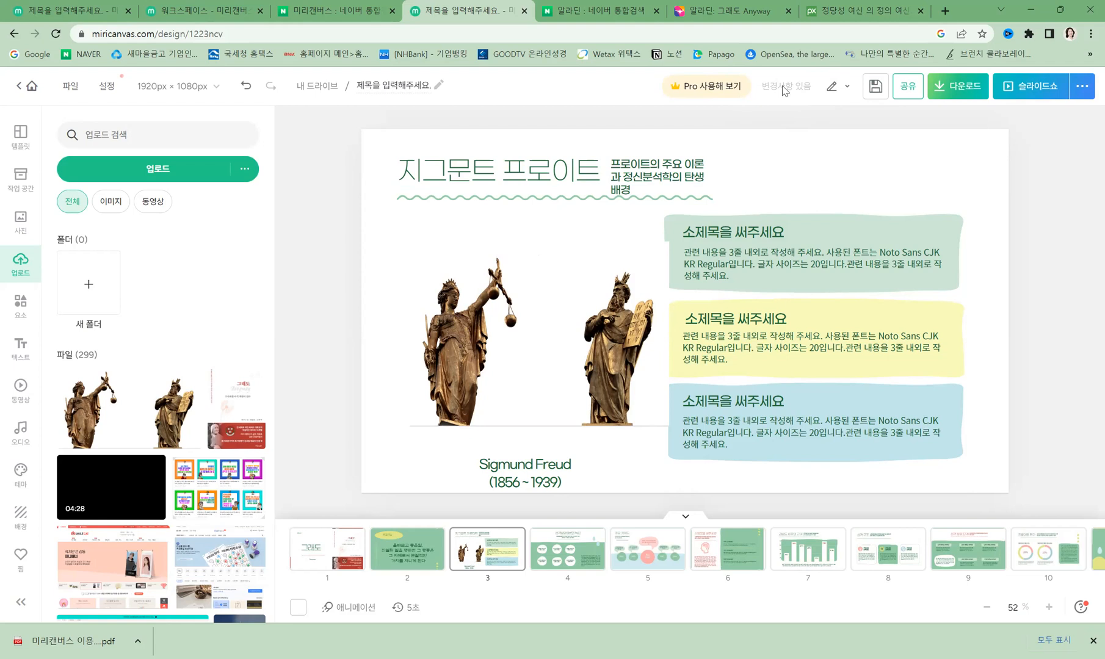
- Save the presentation and look over slide 2, ending back on slide 3
left_click(876, 87)
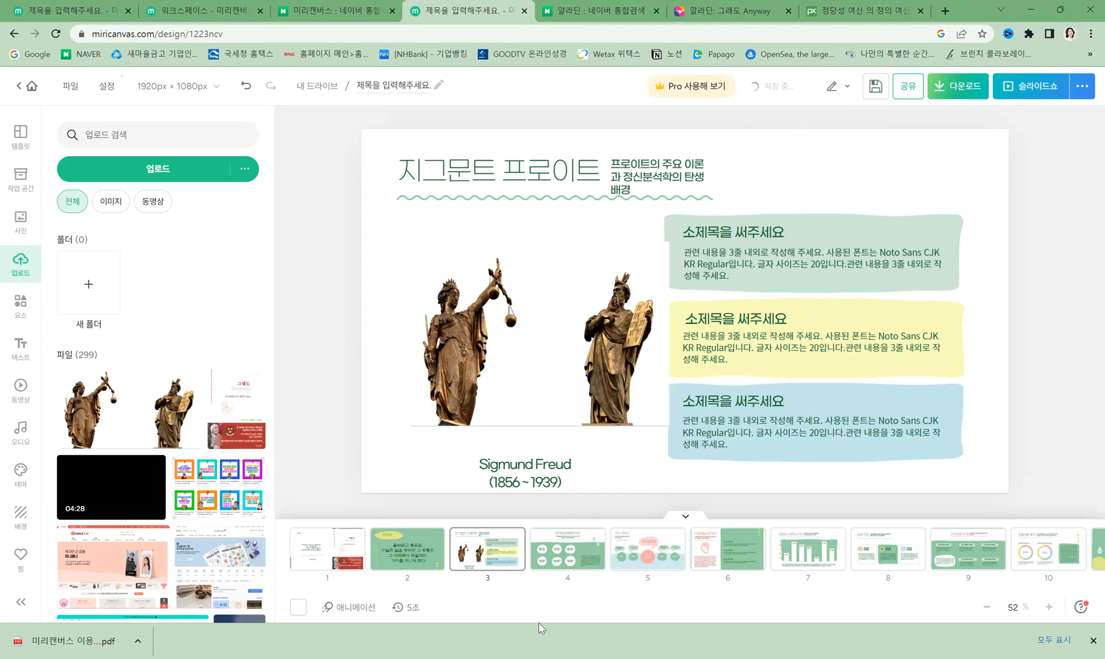
left_click(345, 555)
left_click(397, 553)
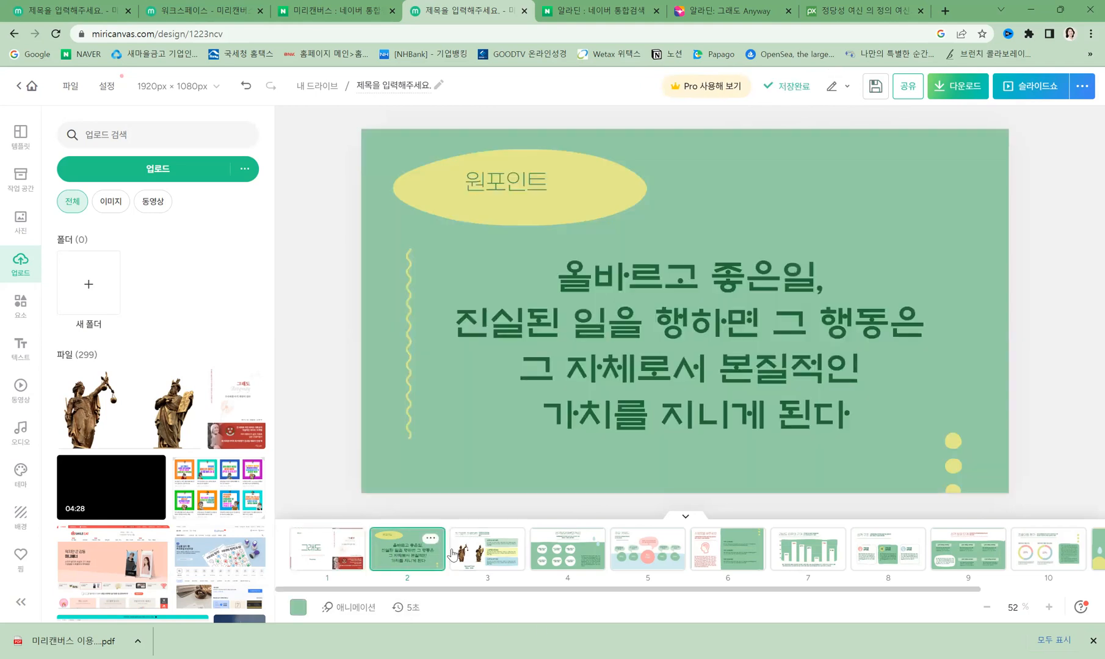
left_click(462, 553)
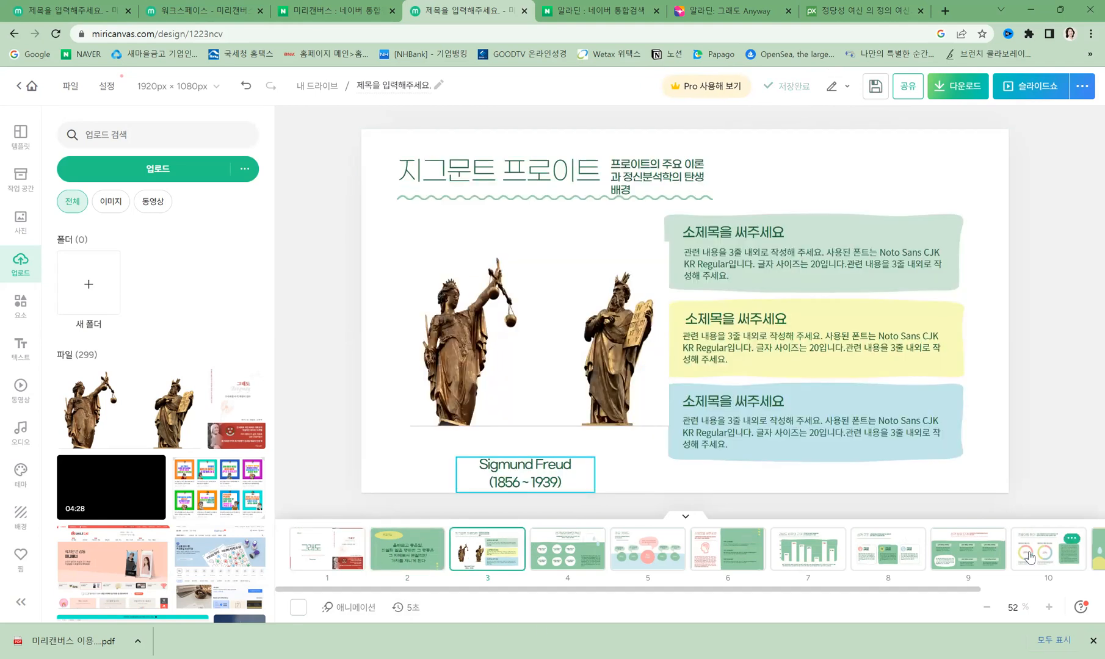
left_click(472, 518)
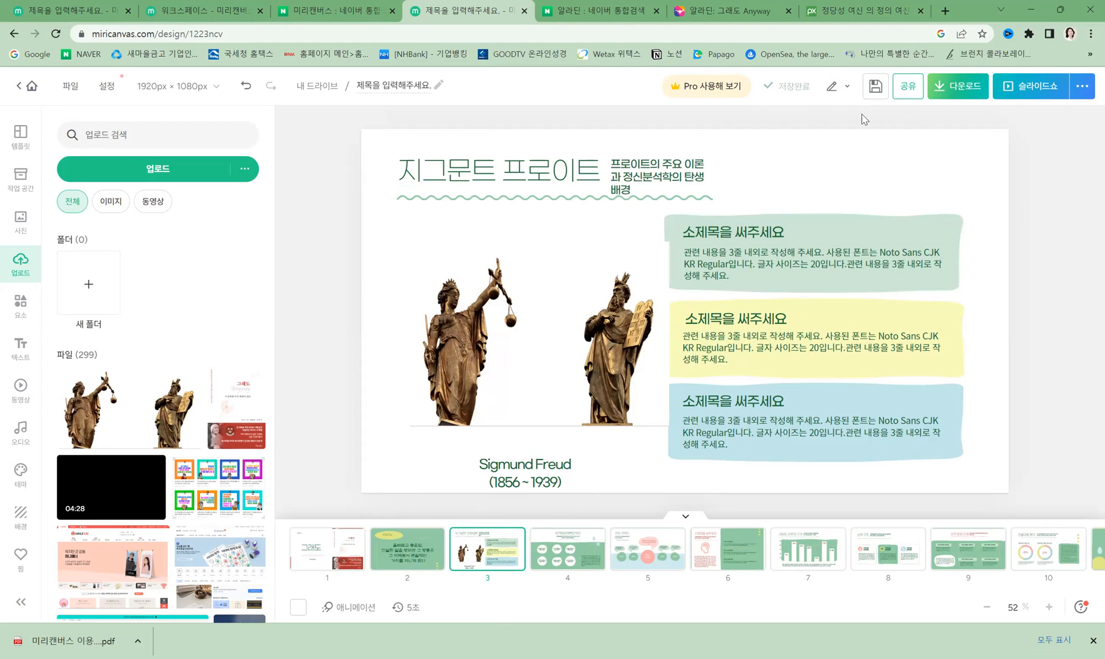
- Create a new 카드뉴스 design and overwrite its blank page with the yellow 연말정산 template 이것만 기억하세요!
left_click(31, 89)
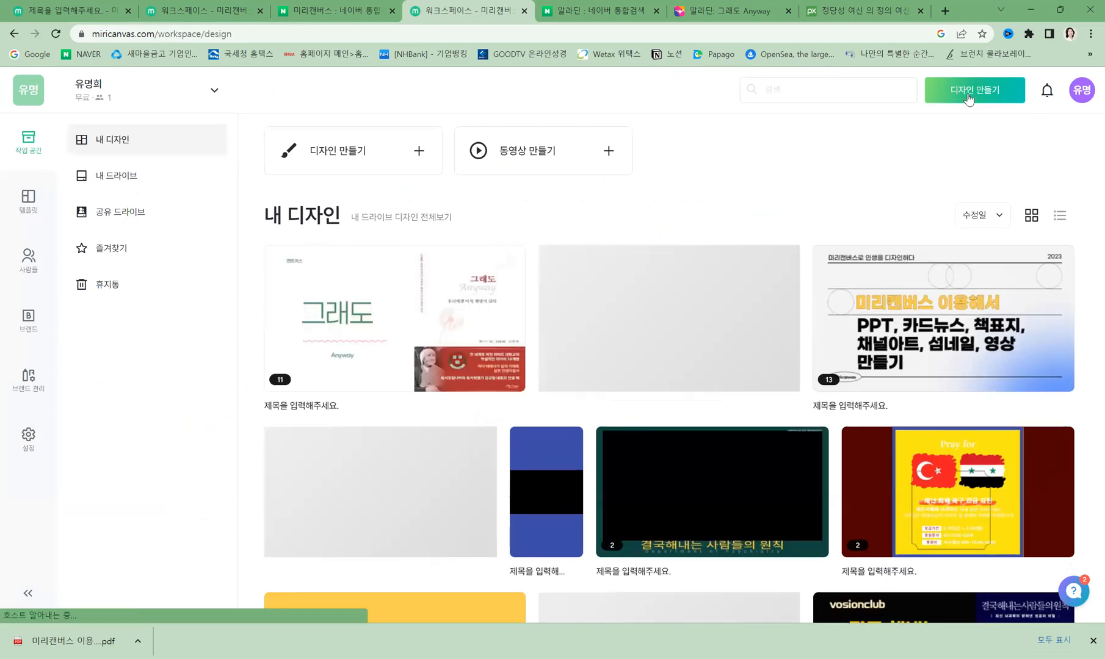
left_click(973, 92)
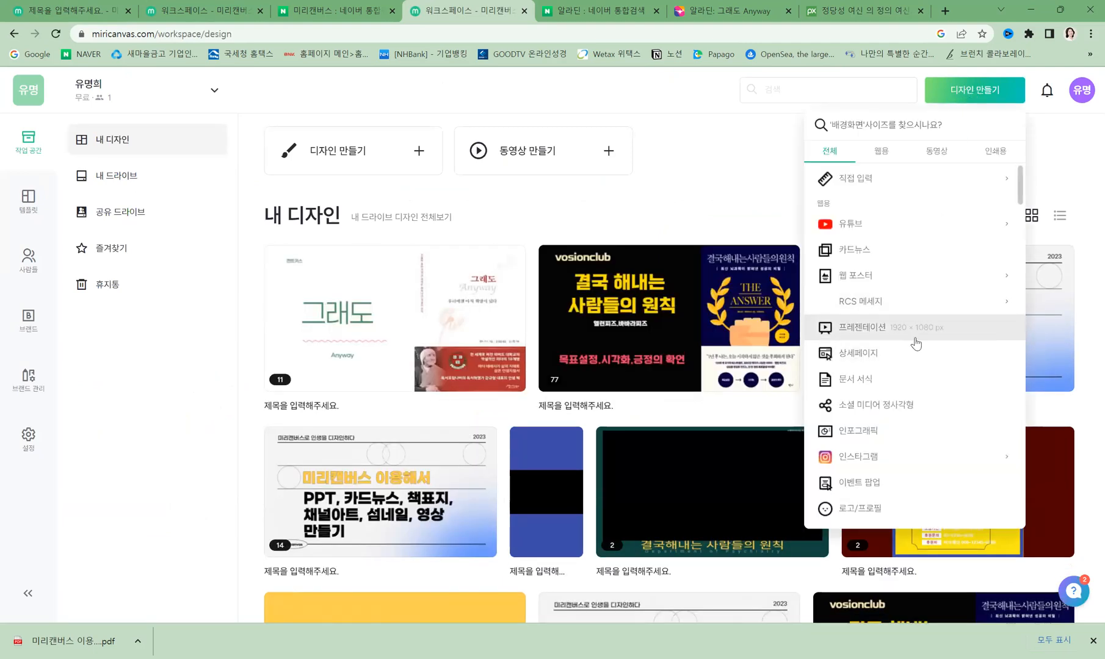
left_click(851, 250)
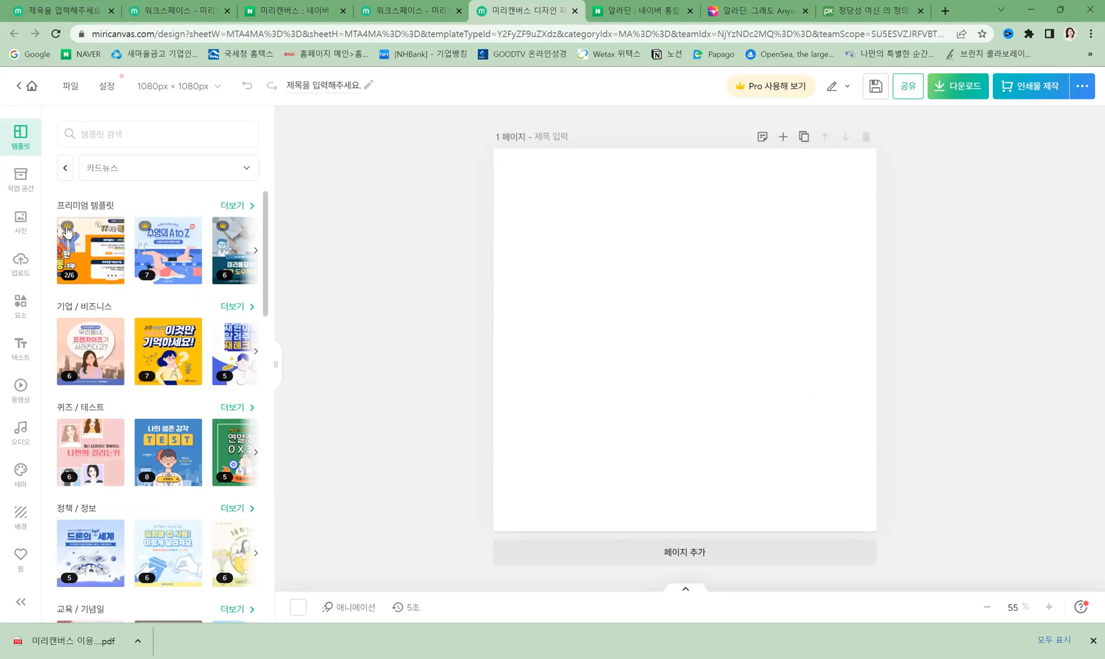
left_click(158, 346)
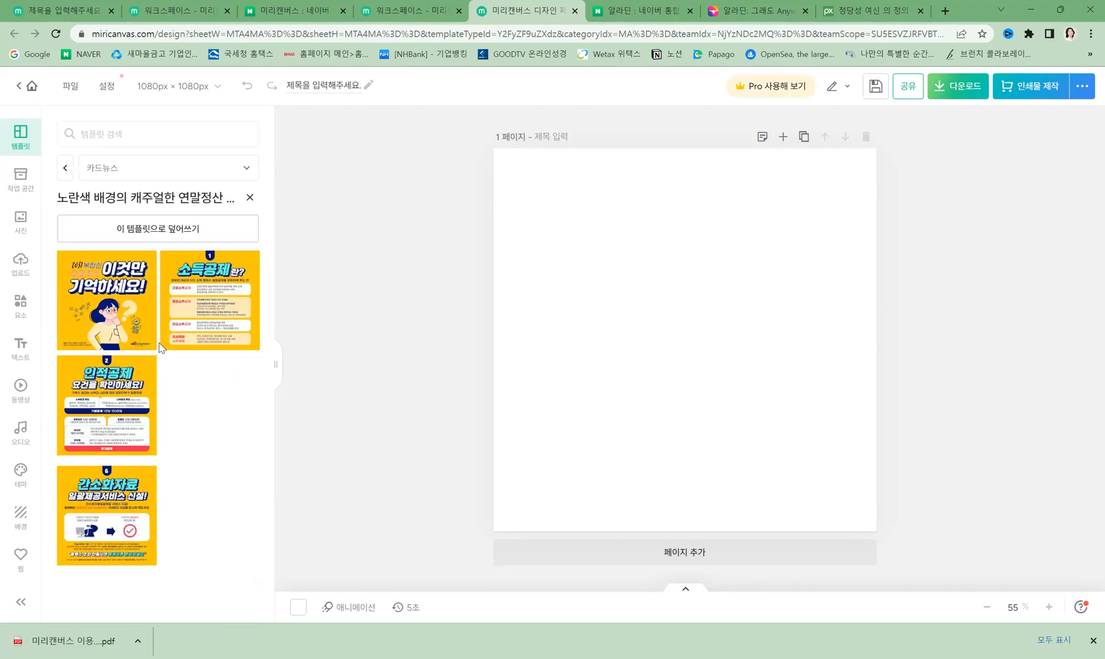
left_click(190, 230)
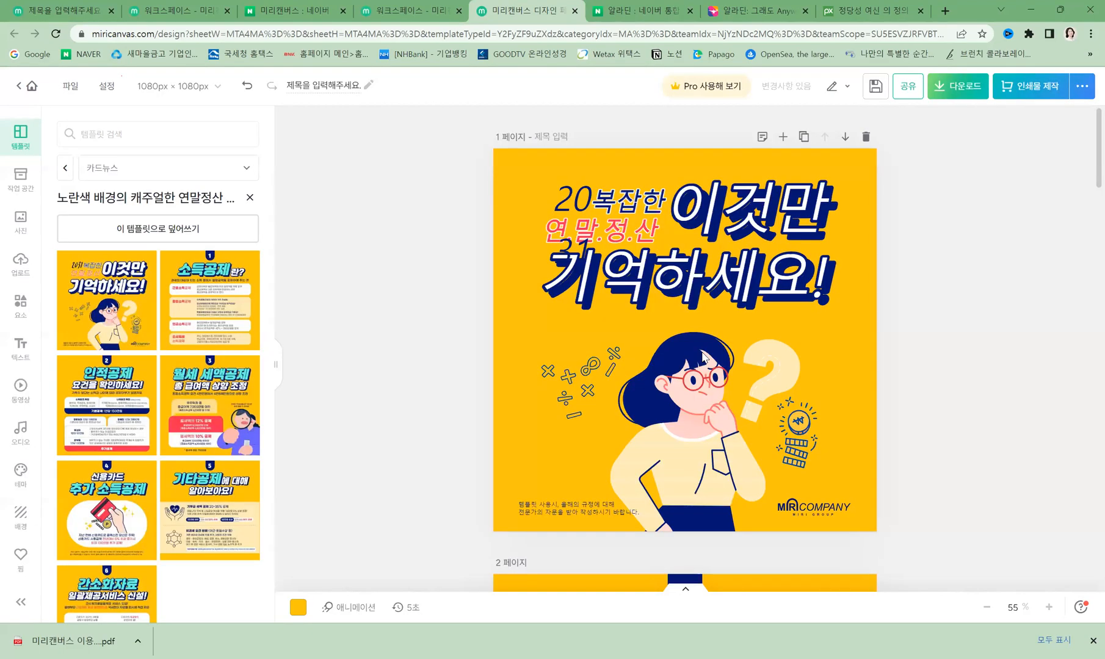
- Delete the small 복잡한 연말정산 text and the 2031 text from the card news cover
left_click(622, 233)
key("Delete")
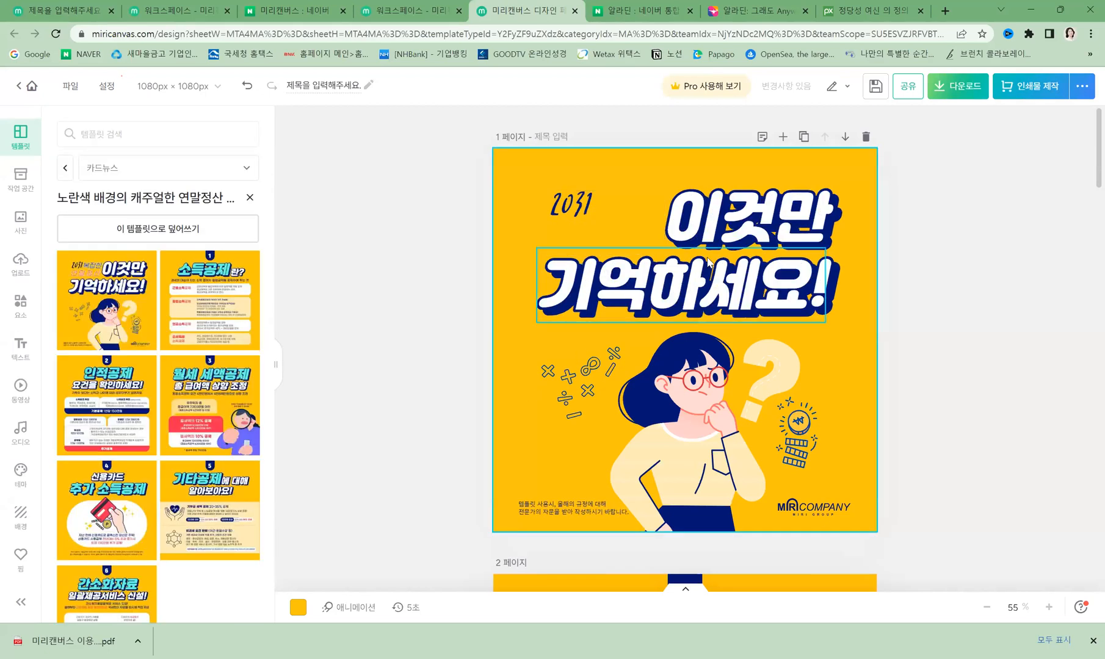
left_click(586, 217)
key("Delete")
- Centre the 이것만 heading, replace its text with 그래도, and delete the 기억하세요! heading below it
left_click_drag(727, 247, 663, 230)
left_click(664, 231)
double_click(678, 219)
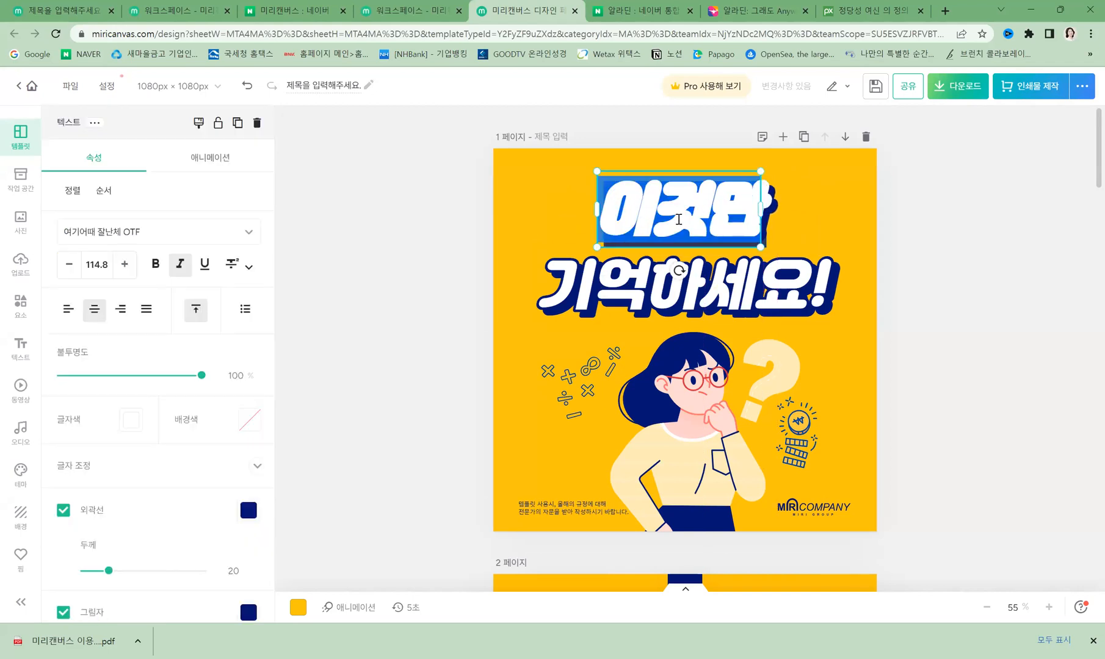
type("그래도")
left_click(716, 292)
key("Delete")
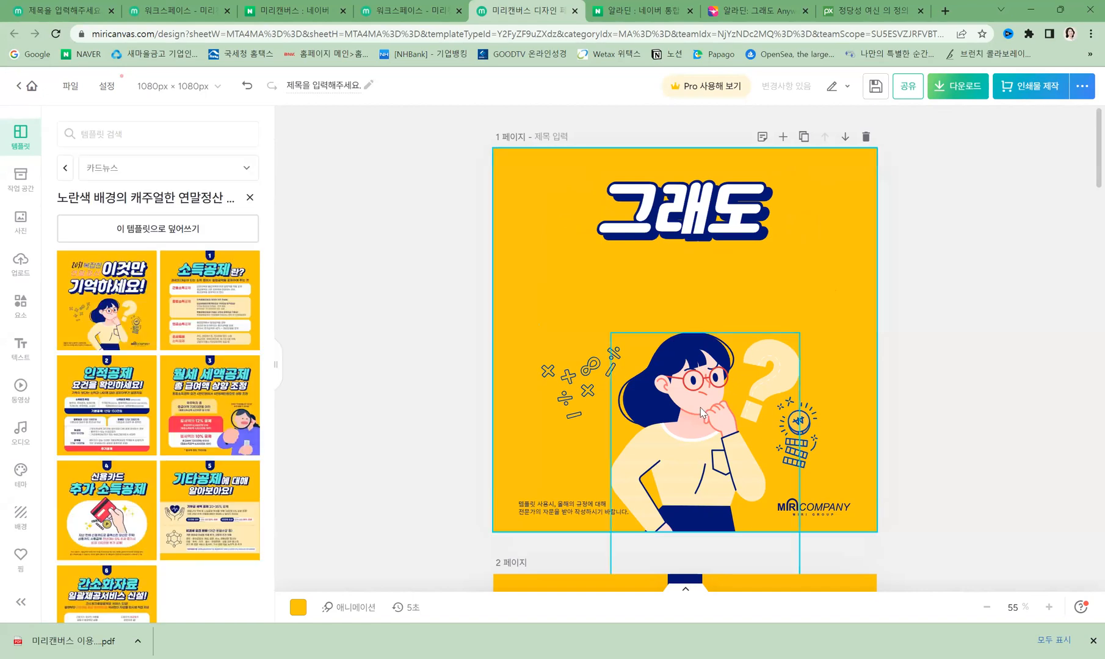
- Move the woman illustration up and left, and shift the maths symbols and coin drawing to other spots on the cover
left_click_drag(692, 410, 587, 330)
left_click_drag(567, 389, 744, 330)
left_click_drag(796, 434, 756, 422)
- Move the company logo up, and delete the coin, maths symbols and thinking woman illustrations from the cover
left_click_drag(808, 506, 819, 429)
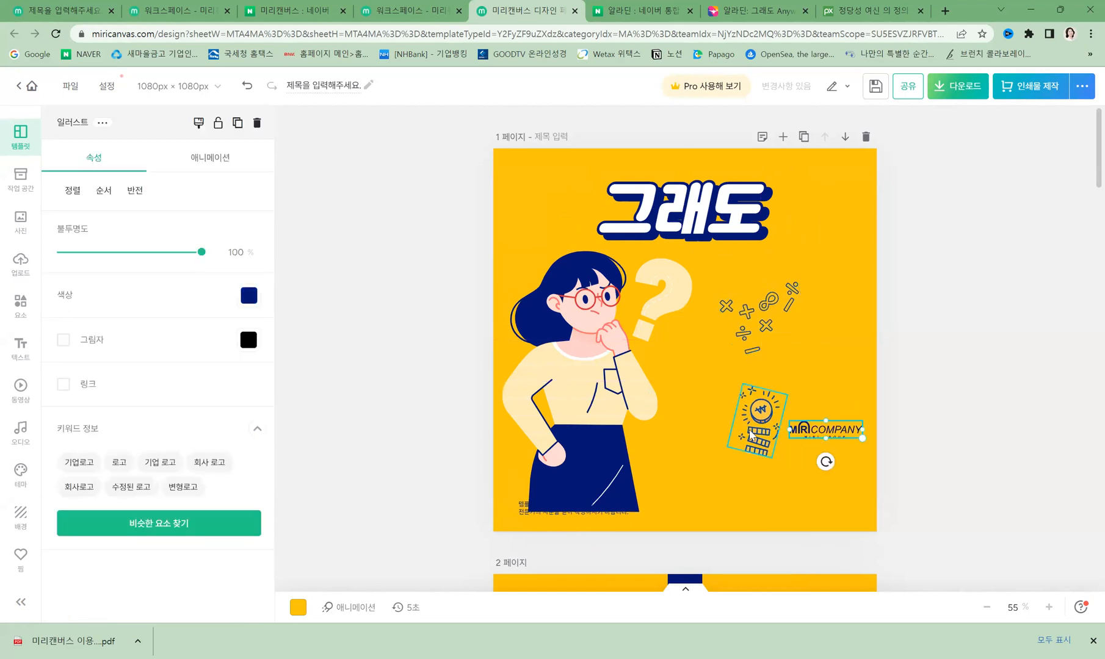
left_click_drag(758, 413, 748, 435)
key("Delete")
left_click(754, 327)
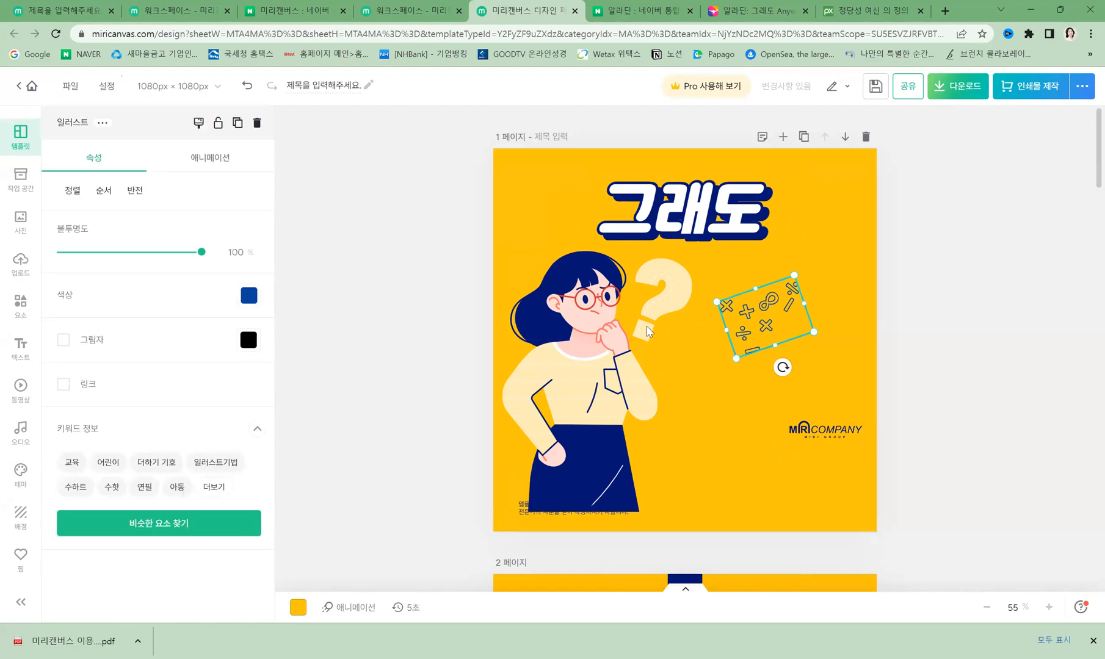
key("Delete")
left_click(588, 355)
key("Delete")
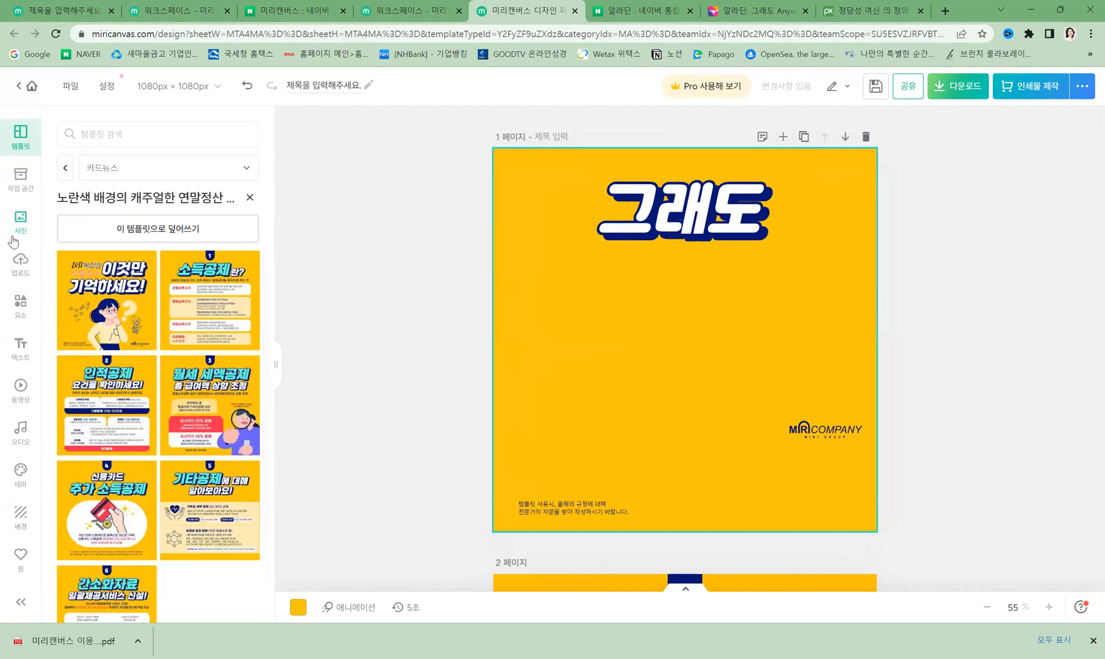
- Search the design elements library for 탑
left_click(20, 305)
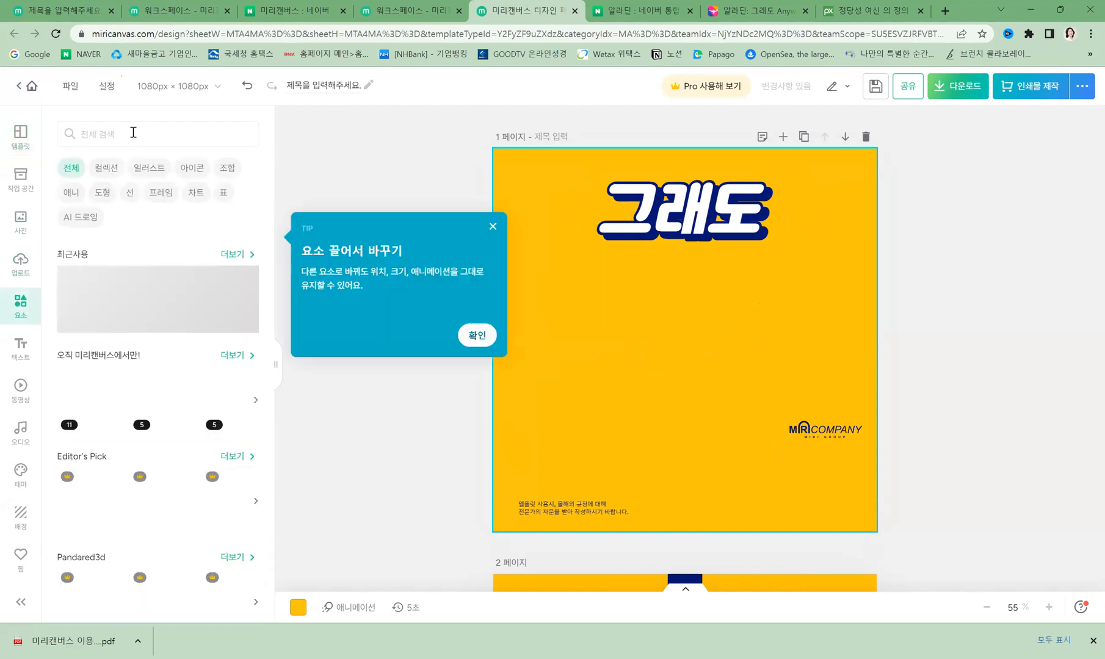
left_click(130, 133)
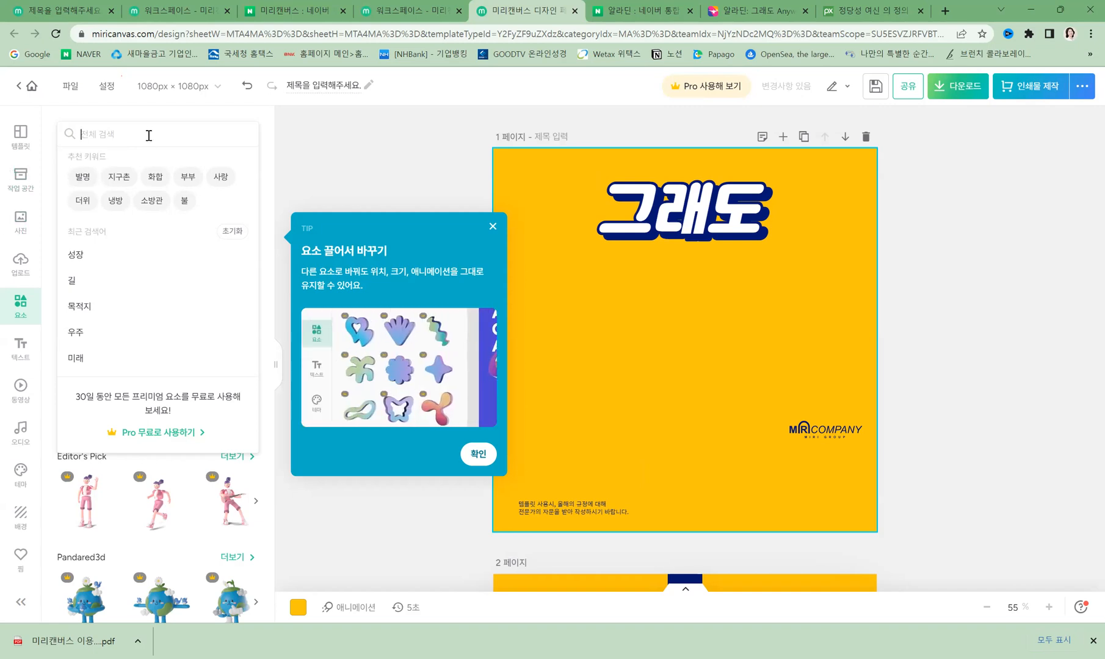
type("태")
key("BackSpace")
type("탑")
key("Return")
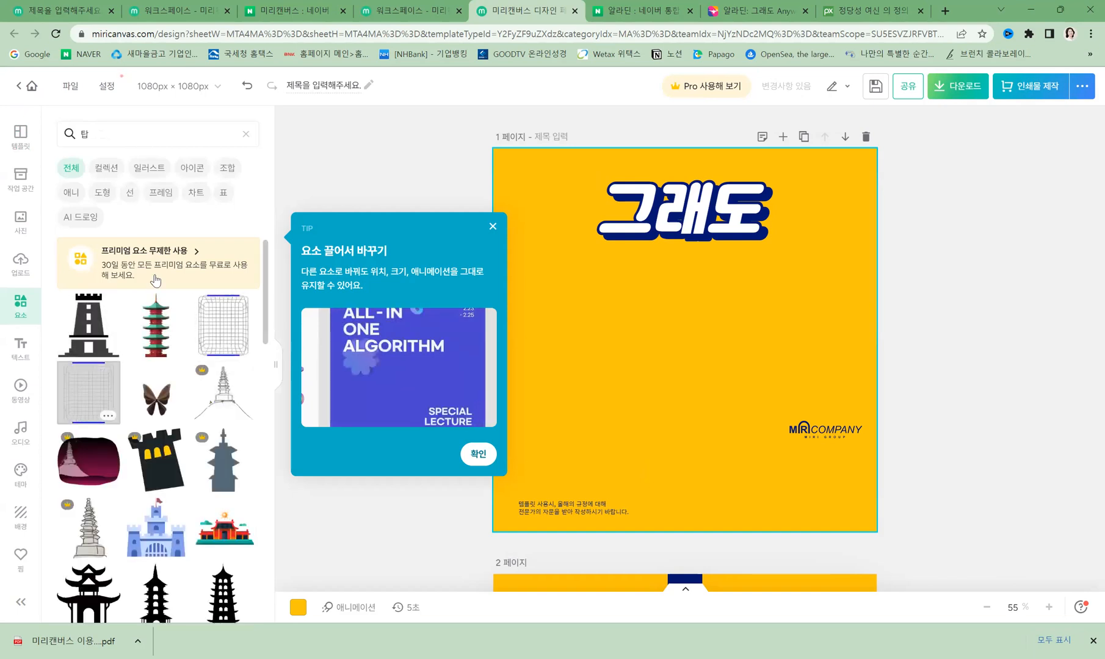
- Add the black multi-storey pagoda silhouette to the cover and place it at the lower right over the logo
scroll(156, 464, "down", 2)
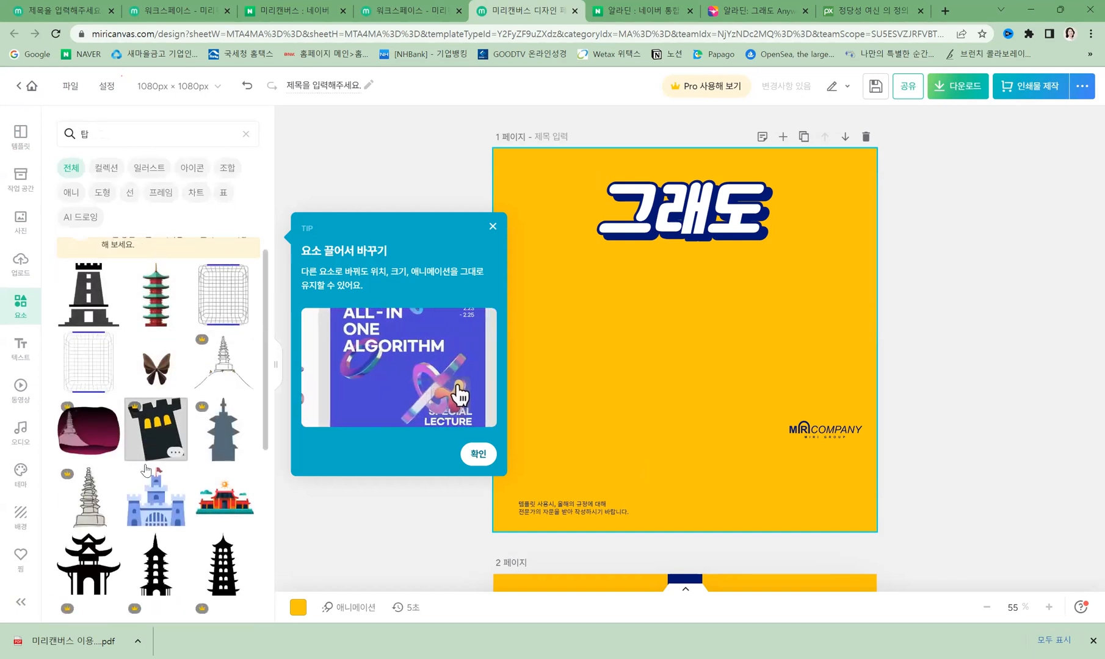
scroll(131, 482, "up", 2)
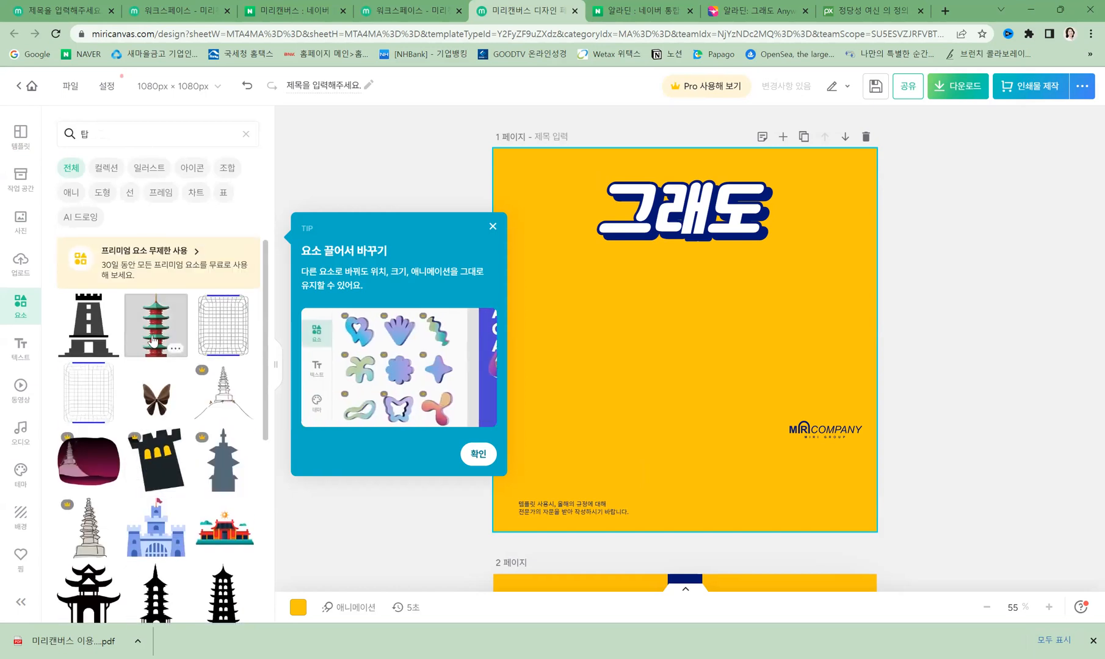
scroll(110, 428, "down", 4)
scroll(92, 464, "up", 4)
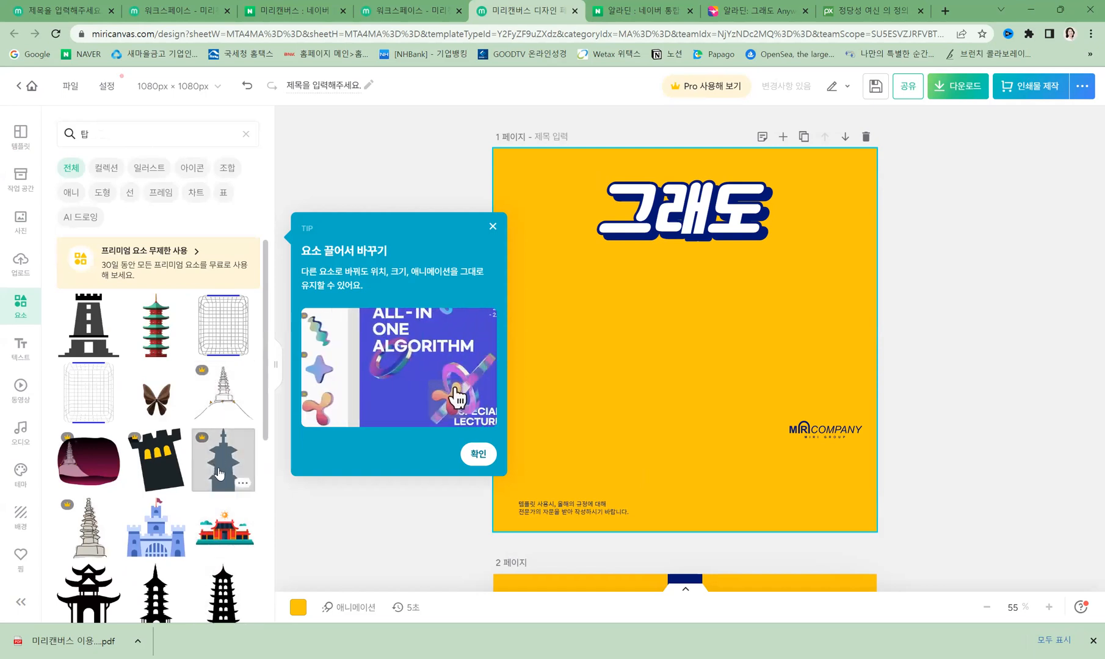
scroll(183, 495, "down", 3)
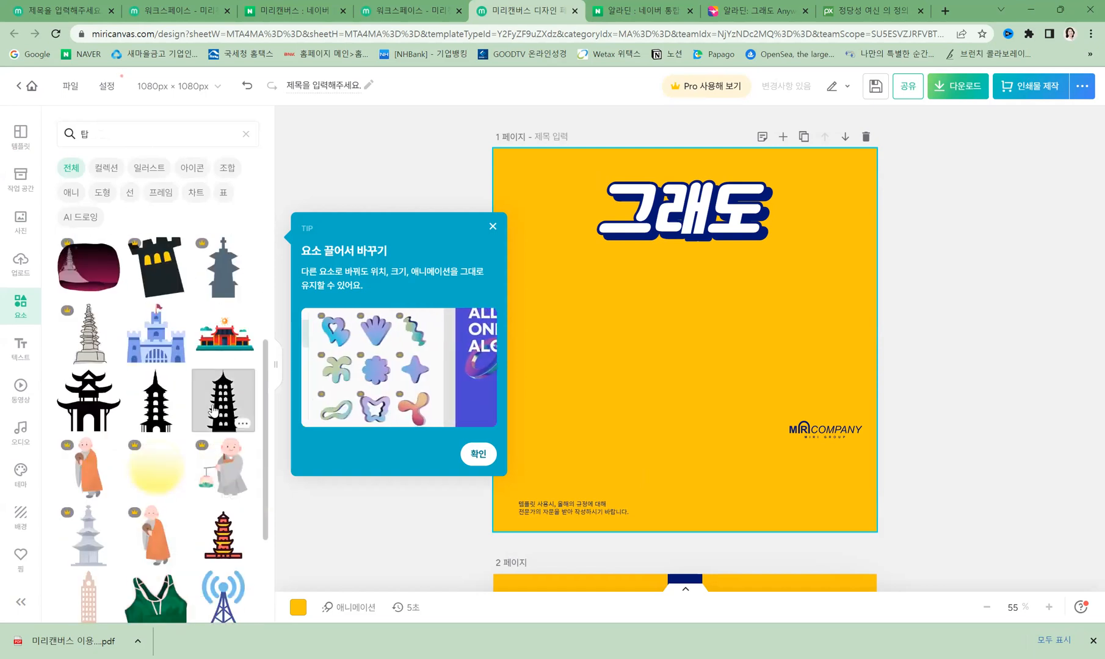
scroll(145, 461, "down", 2)
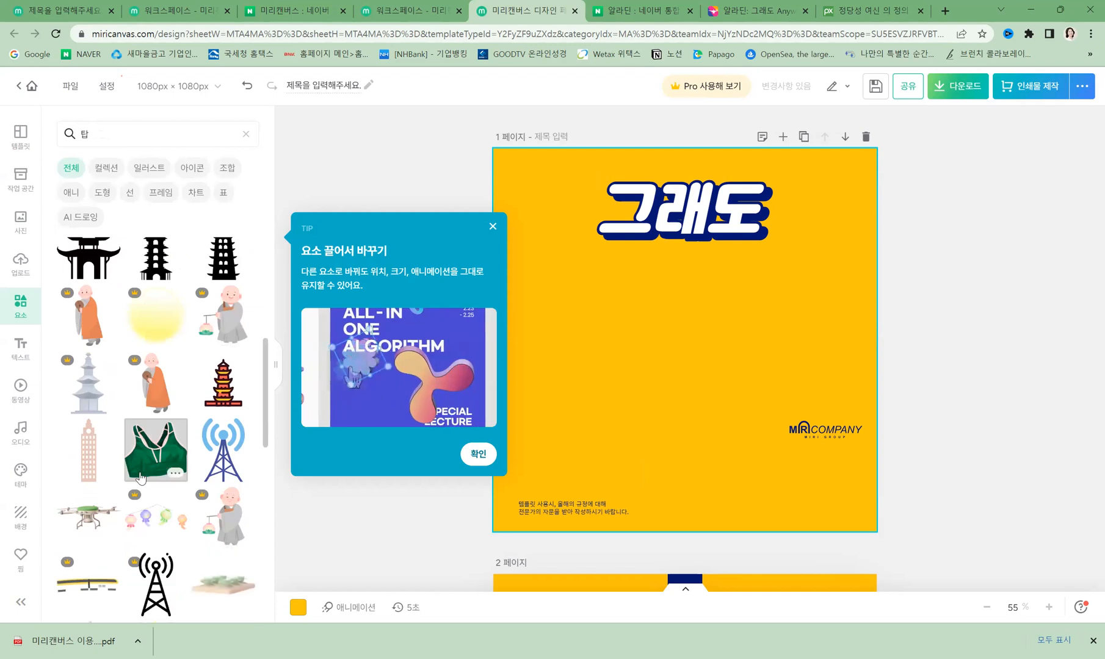
scroll(154, 478, "up", 1)
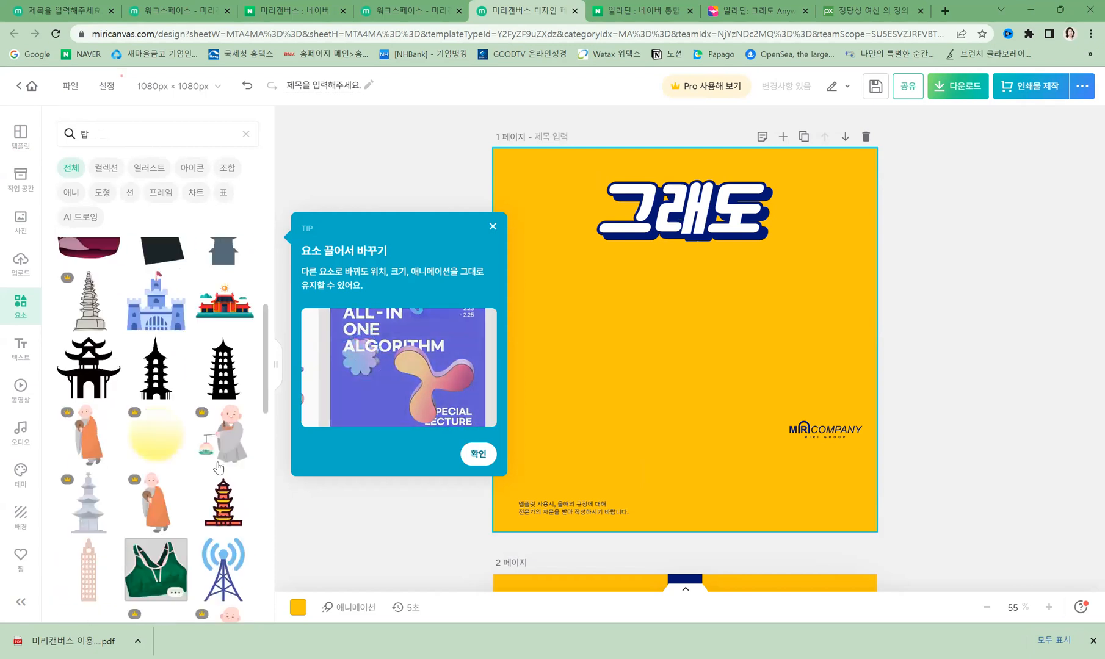
left_click_drag(699, 382, 822, 421)
- Add the brown butterfly element, shrink it, and place it on top of the pagoda's spire
left_click(154, 250)
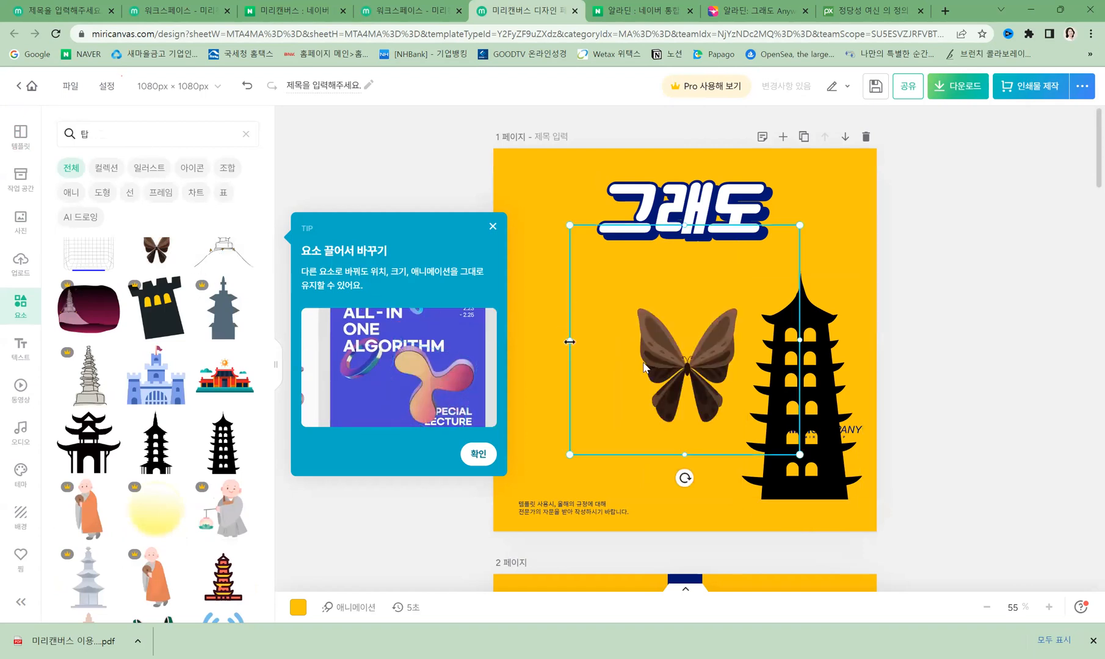
left_click(774, 259)
left_click_drag(793, 226, 718, 309)
left_click_drag(624, 436, 799, 299)
left_click(661, 323)
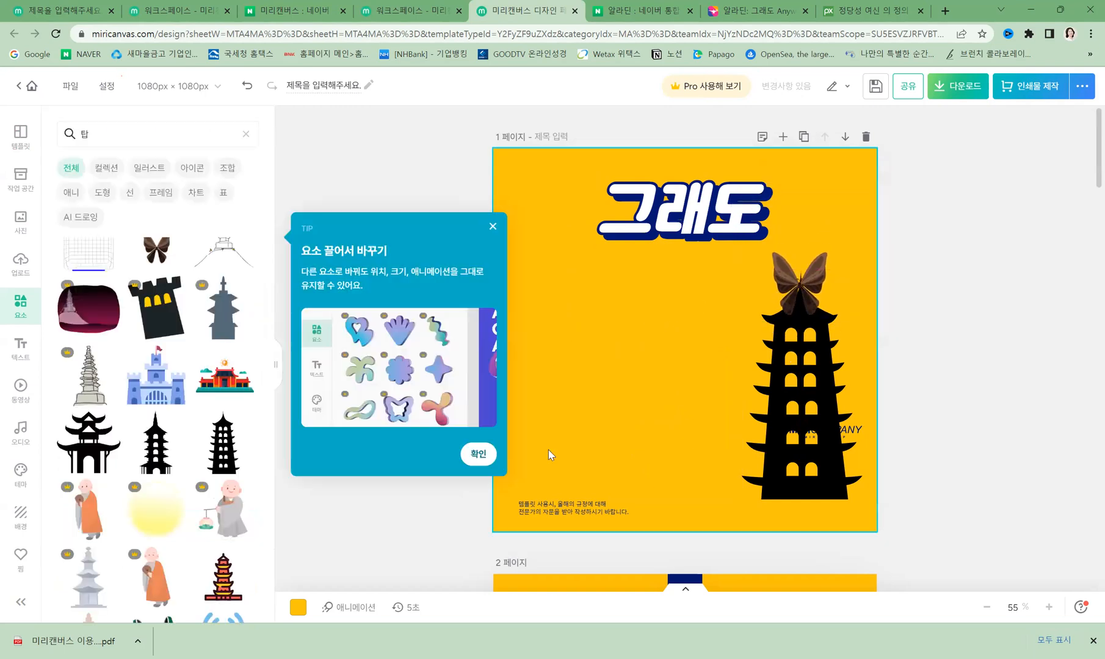
- Shift the 그래도 title left and slightly down, and move the small note text beneath it, enlarged to size 20.7
left_click_drag(651, 236, 602, 245)
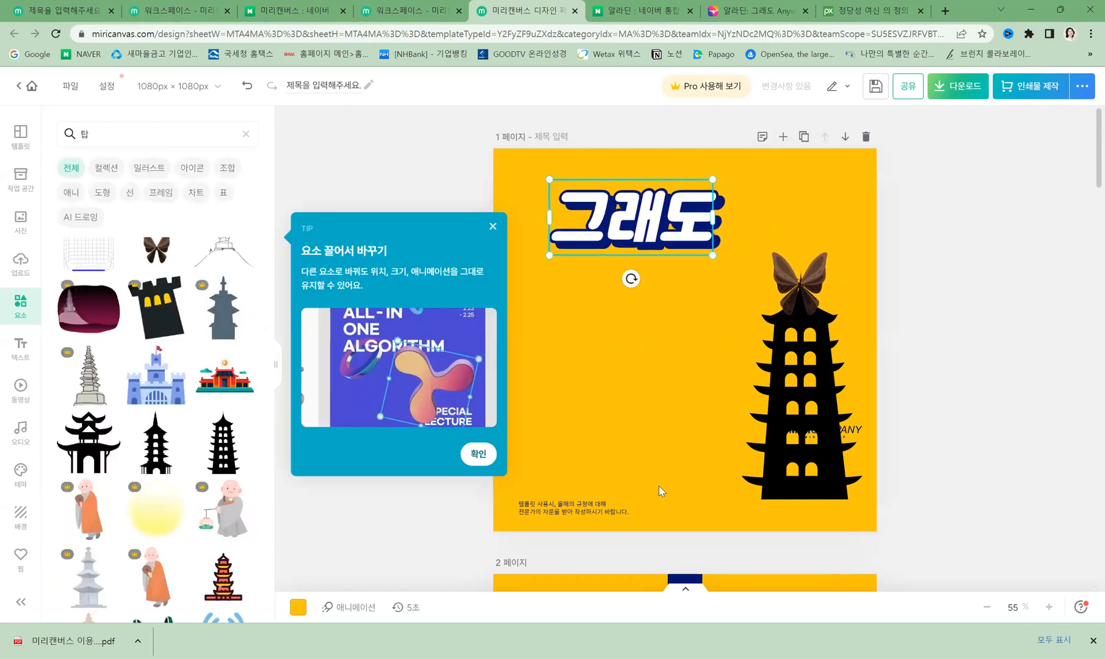
left_click(598, 505)
left_click_drag(651, 515, 669, 333)
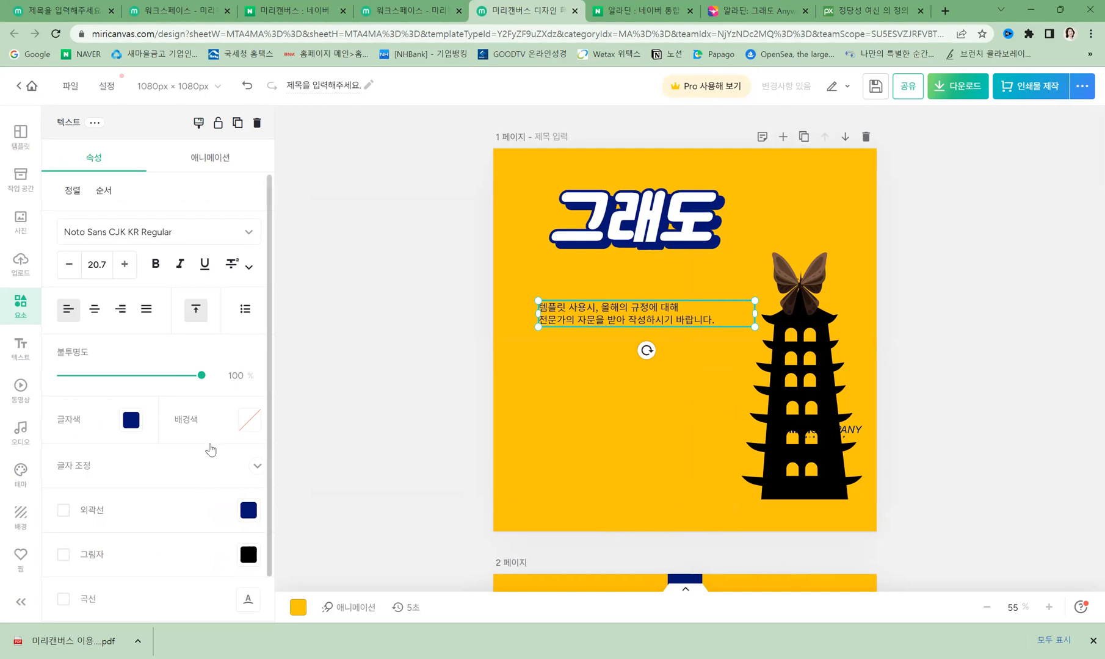
- Replace the note text under the title with 오랫동안 공들여 쌓아올린 것이
double_click(648, 315)
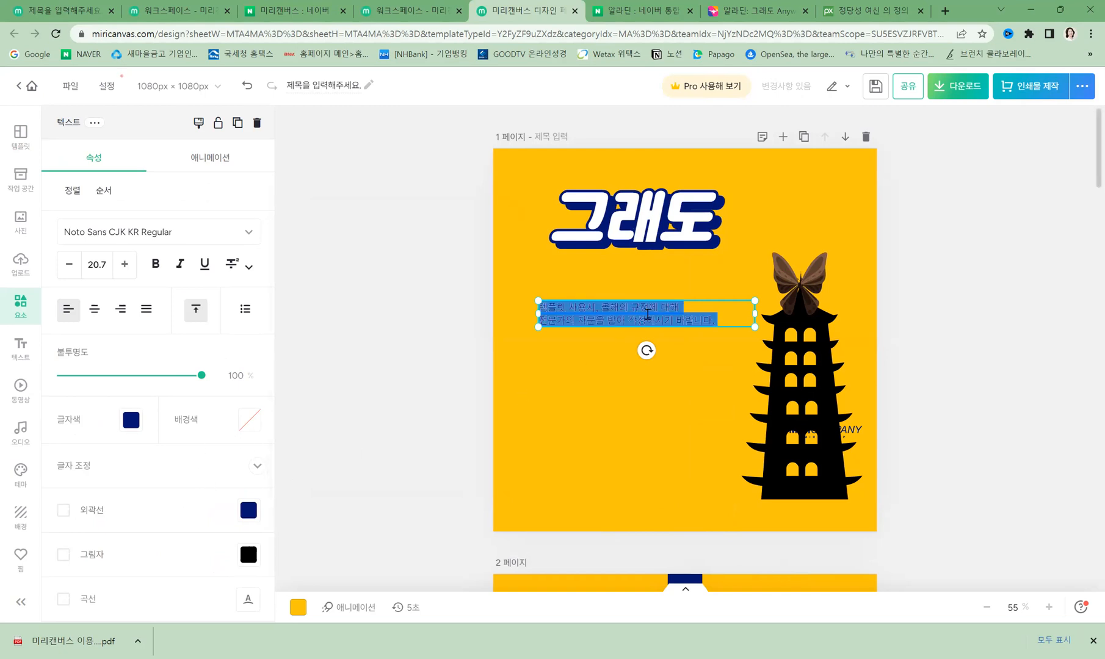
type("올린 것이")
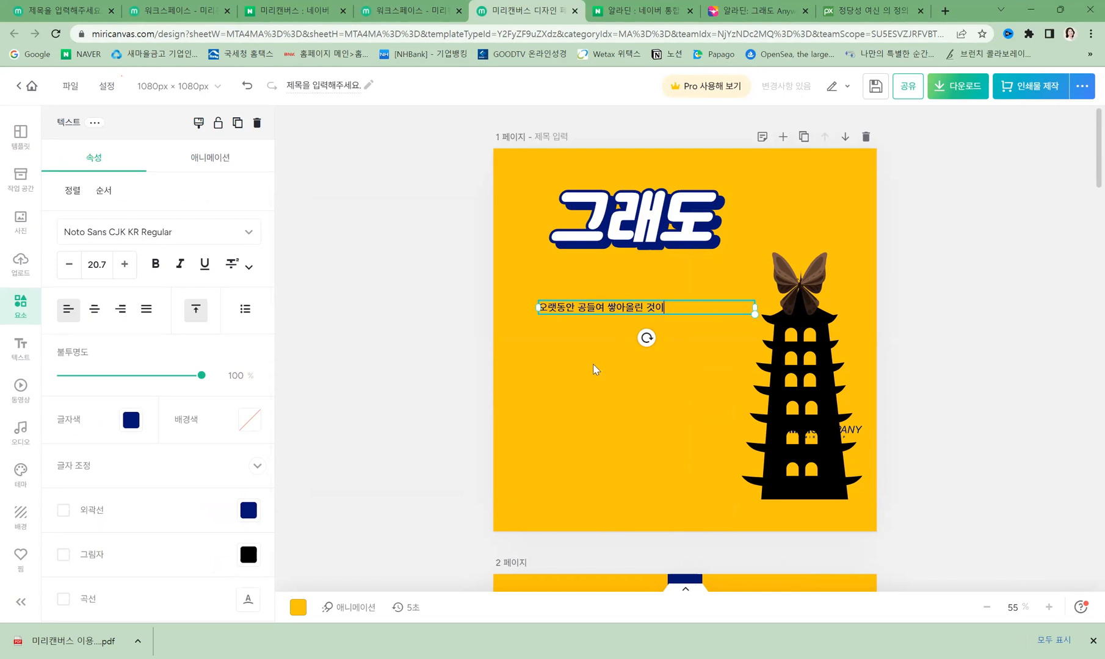
left_click(595, 369)
- Set the body text to size 40 and narrow its box so the text wraps clear of the pagoda
left_click(653, 309)
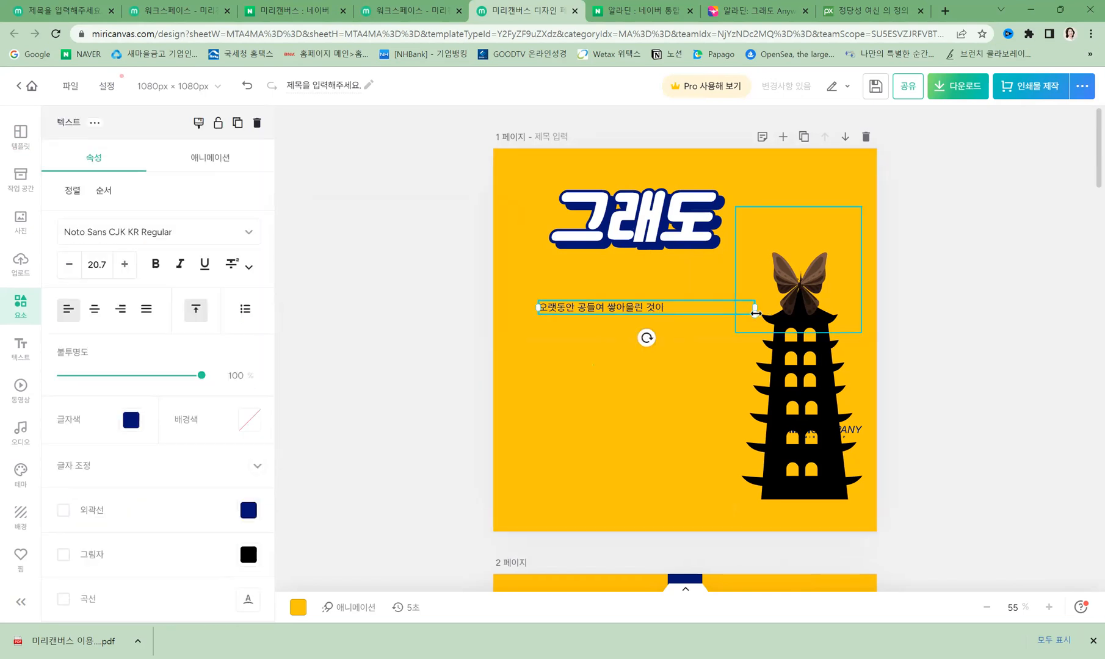
left_click_drag(752, 314, 860, 427)
left_click(96, 263)
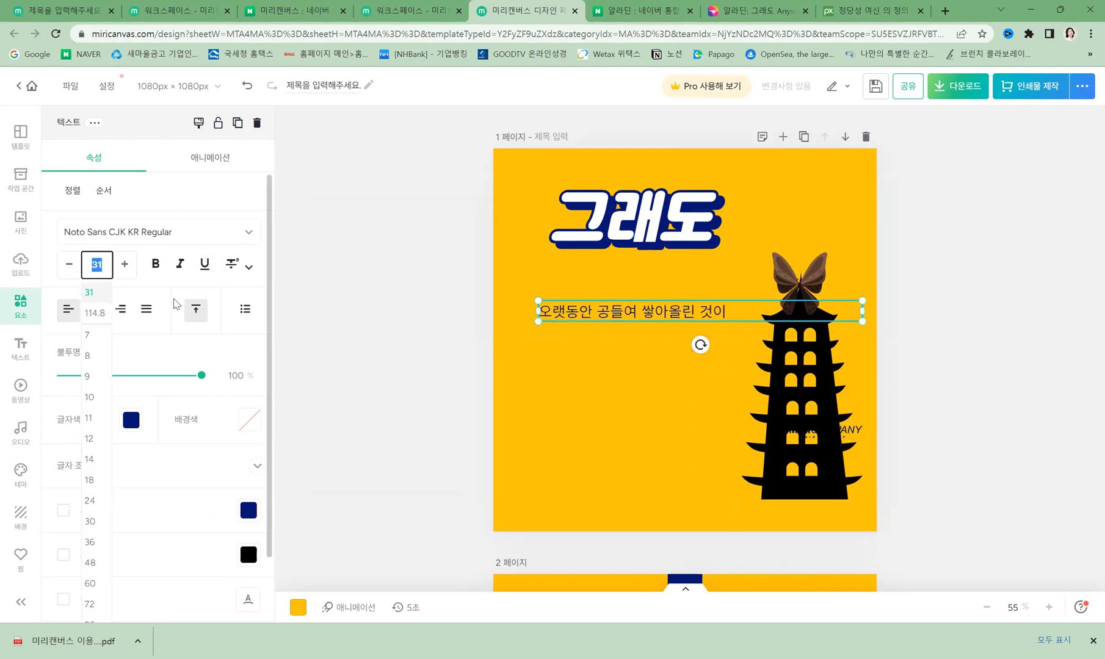
key("Return")
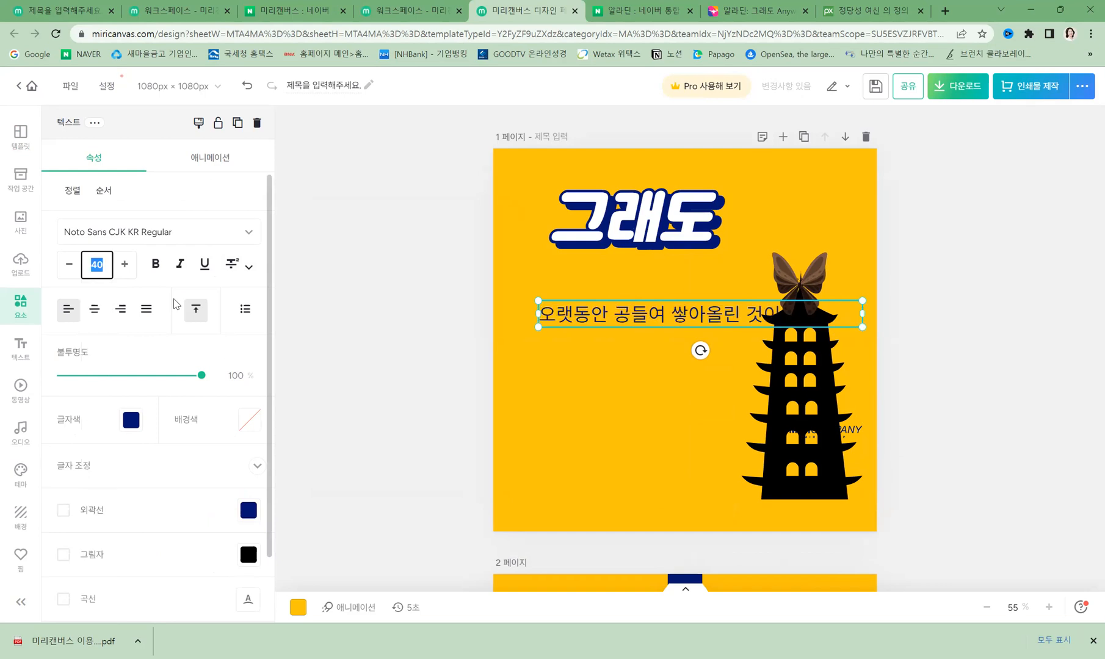
left_click_drag(862, 314, 753, 315)
- Continue the body text with 하룻밤 사이에 무너질 수 있다 and add 그래도 쌓아올려라 on a new line
left_click(602, 340)
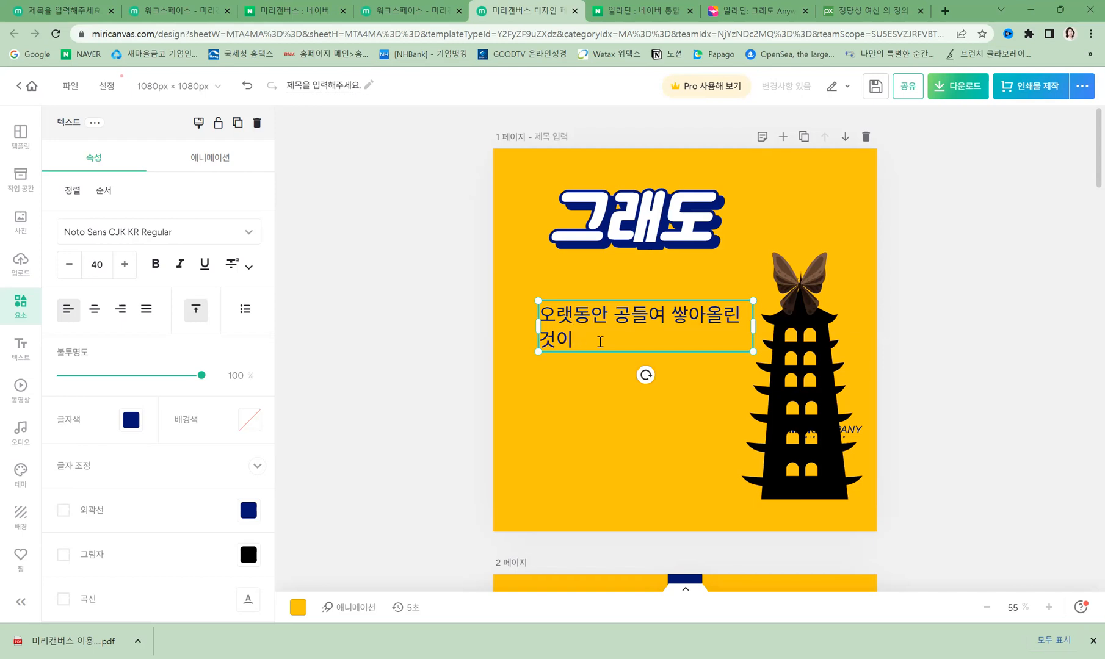
type("하룻밤 사잉")
type("에 ㅁㅜ너질 수 있다")
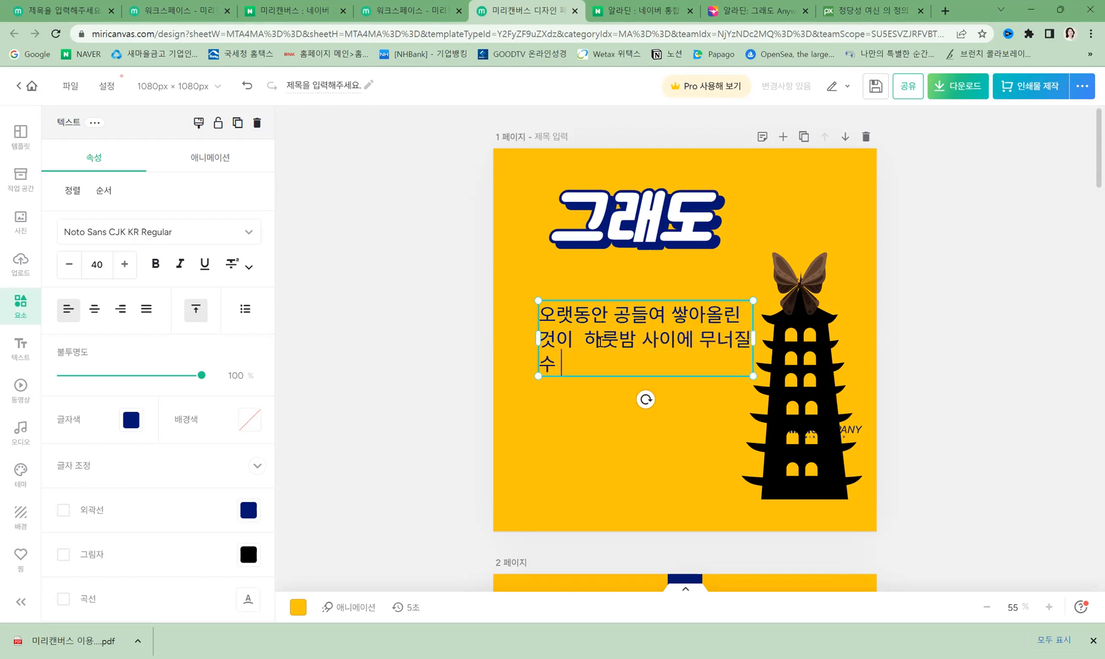
key("Return")
type("그래도 쌓아올려라")
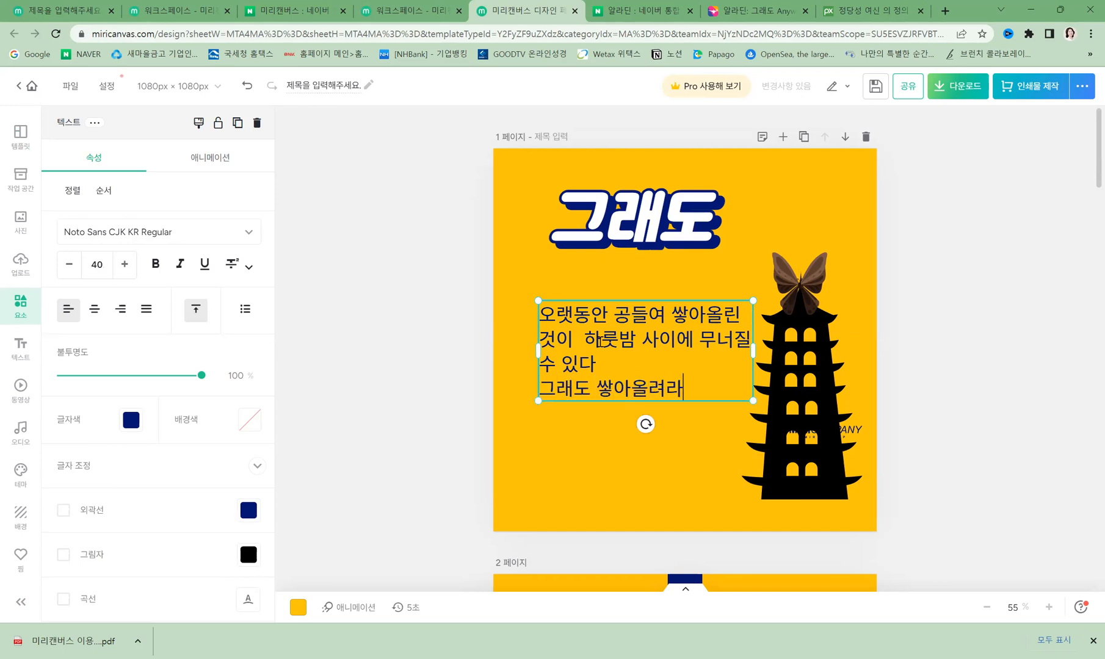
- Add the line 도움이 필요한 사람에게 도움을 주고도 공격 받을 수 있다 그래도 사람들을 도우라, and move the text box up closer to the title
key("Return")
type("도움이")
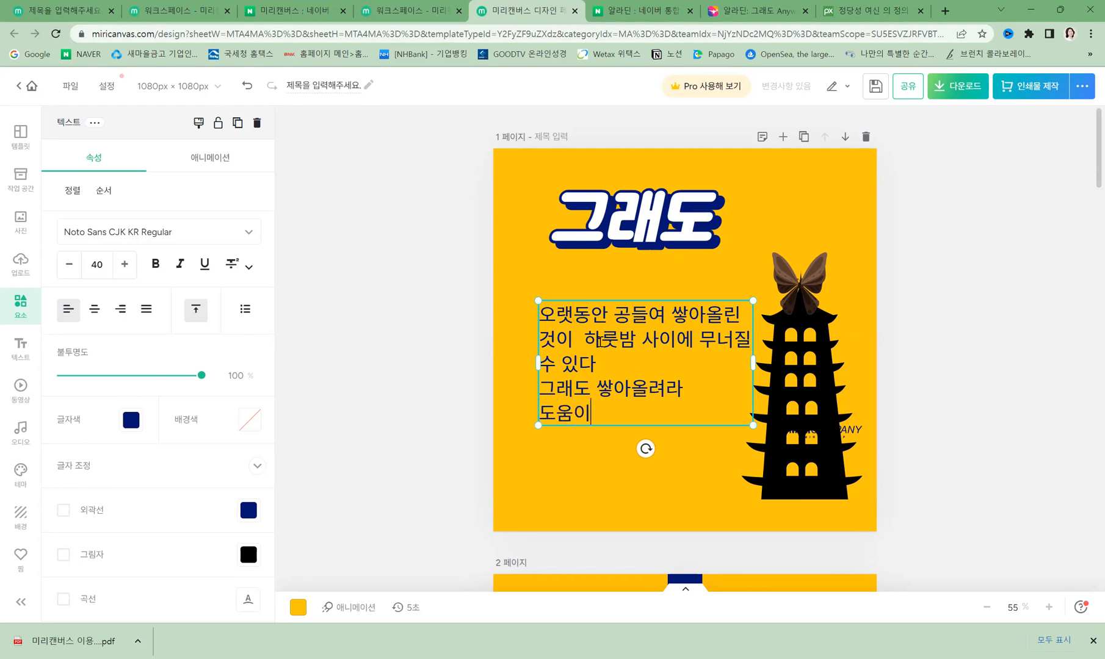
type(" 필요한 사람에")
type("게 ")
type("도움을 주고")
type("도 공격 ㅂ")
type("받을 수 있다 ")
type("그래도")
type(" 사람들을 동")
type("우리")
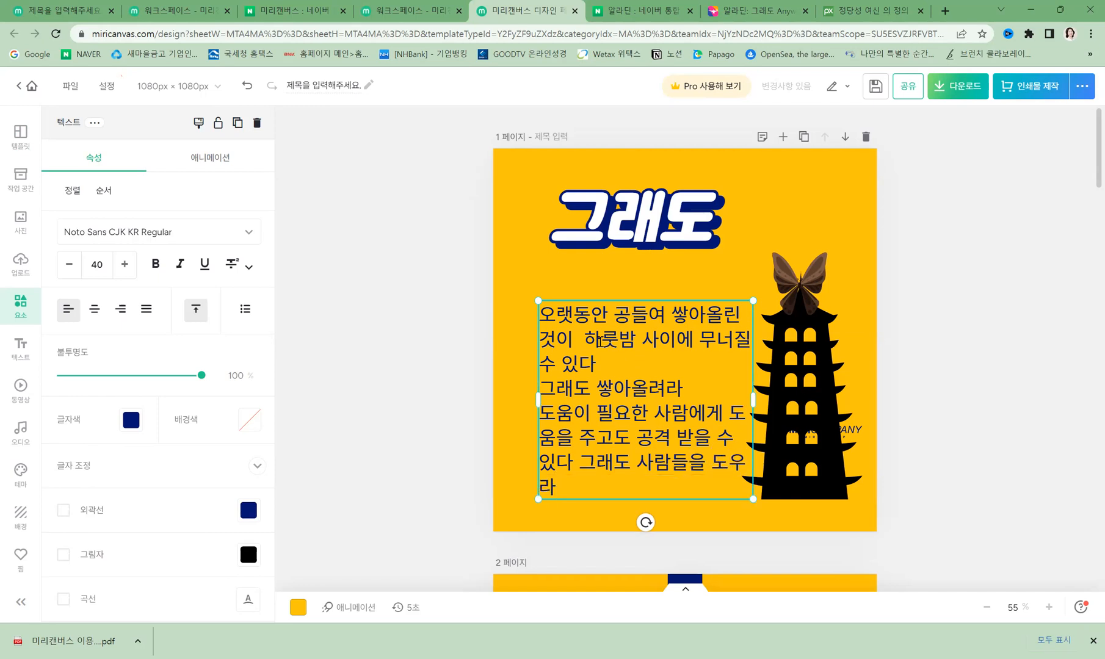
left_click_drag(617, 363, 615, 327)
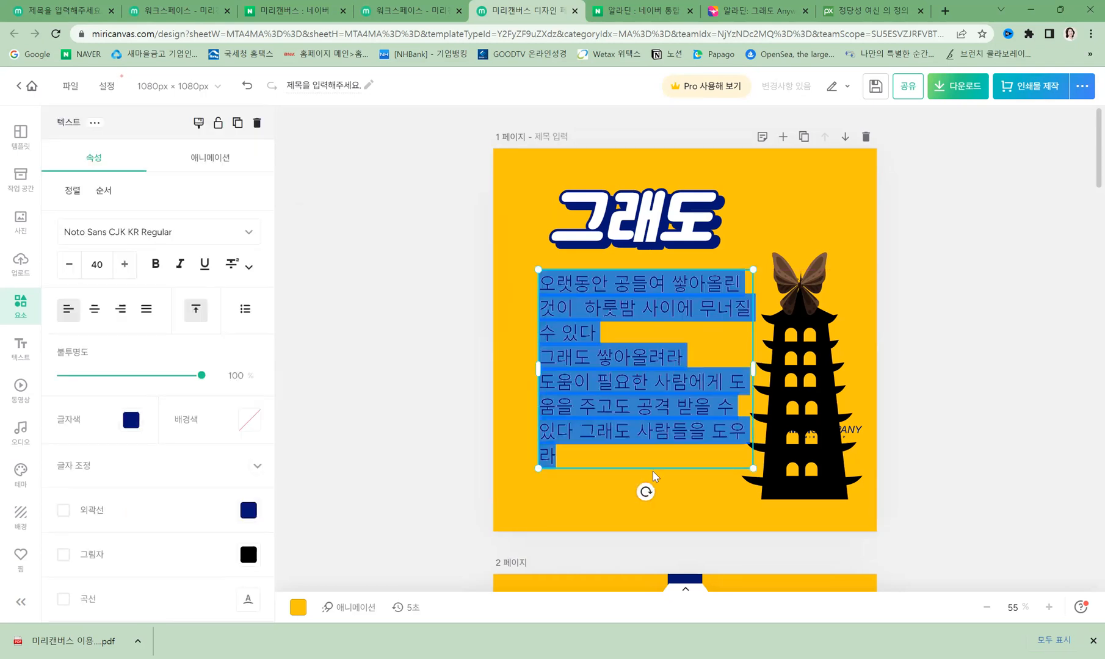
- Centre-align the body text beside the pagoda on page 1
left_click(653, 471)
left_click(641, 366)
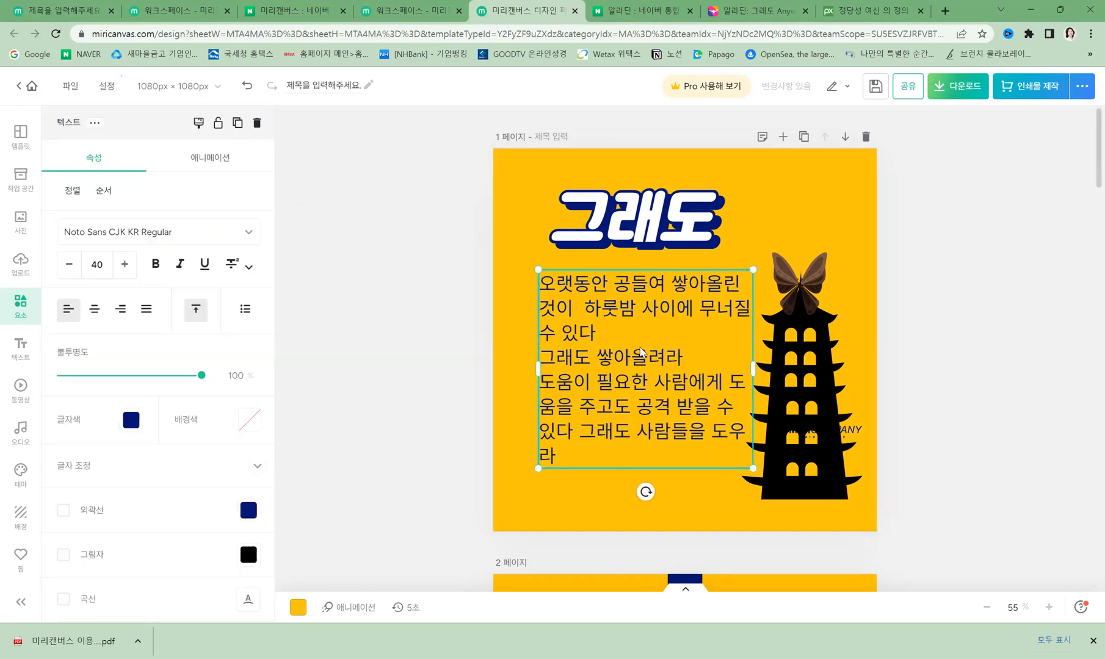
left_click(97, 313)
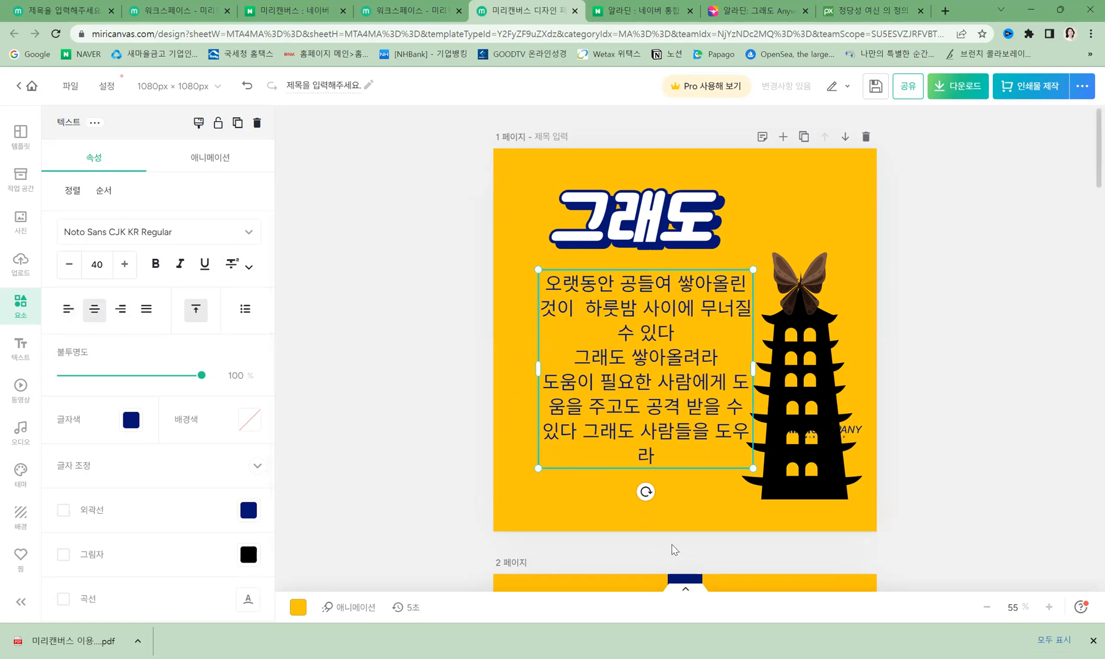
- Duplicate page 1 and dismiss the tip about swapping elements
scroll(671, 545, "down", 5)
scroll(672, 412, "up", 5)
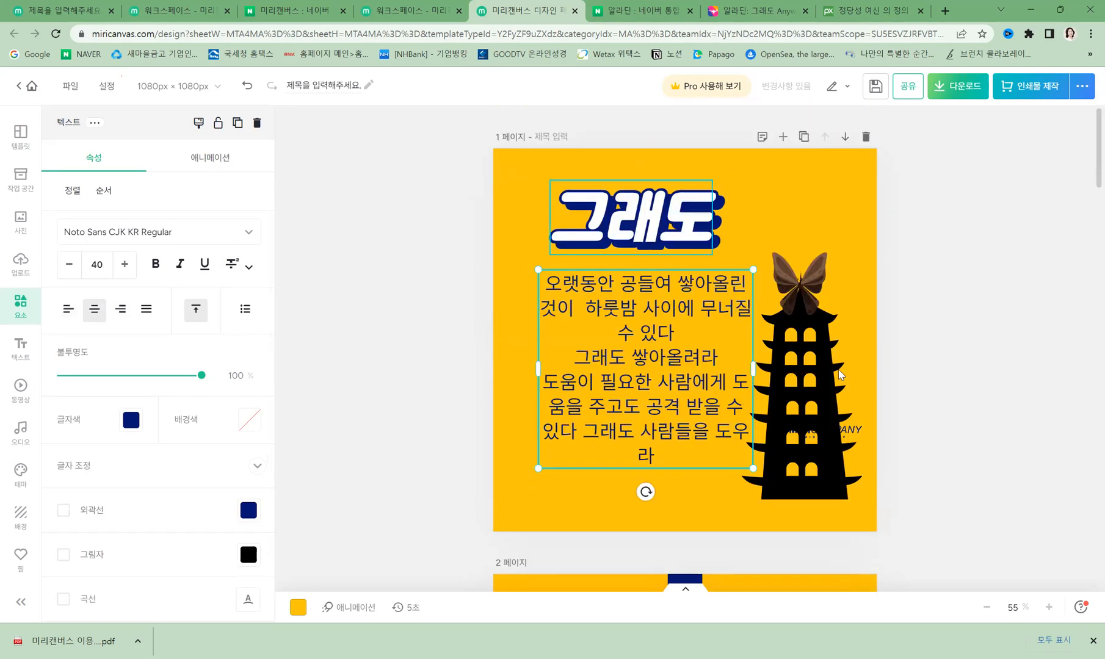
left_click(804, 138)
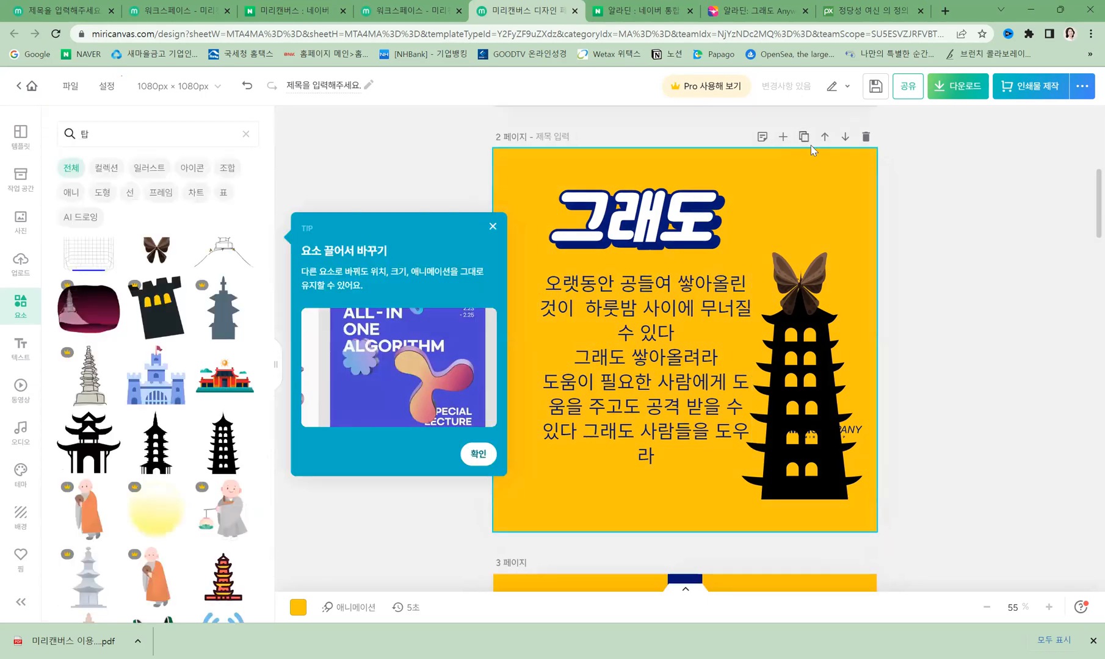
left_click(492, 227)
scroll(698, 512, "down", 6)
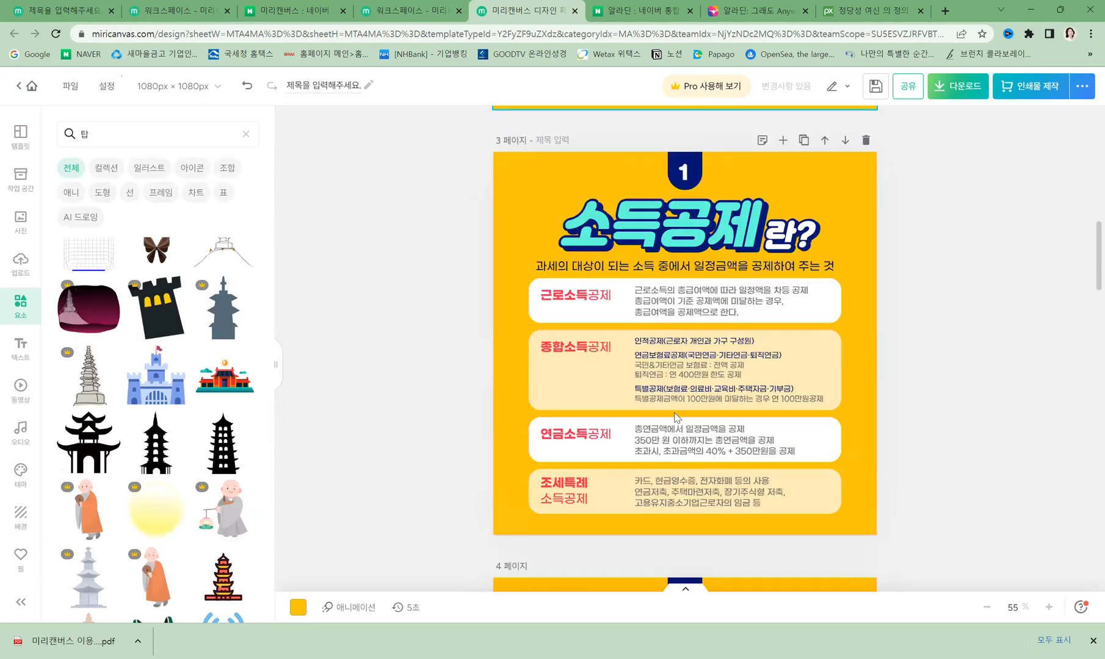
scroll(655, 335, "up", 12)
double_click(706, 361)
left_click(725, 356)
key("BackSpace")
key("BackSpace")
key("BackSpace")
key("BackSpace")
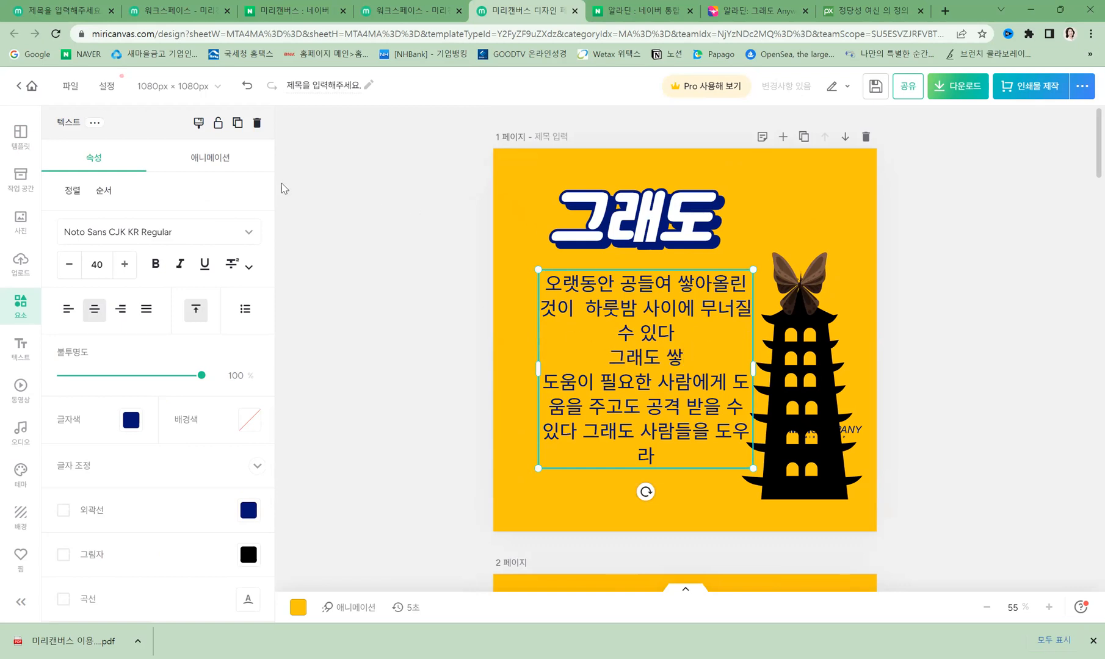
left_click(247, 87)
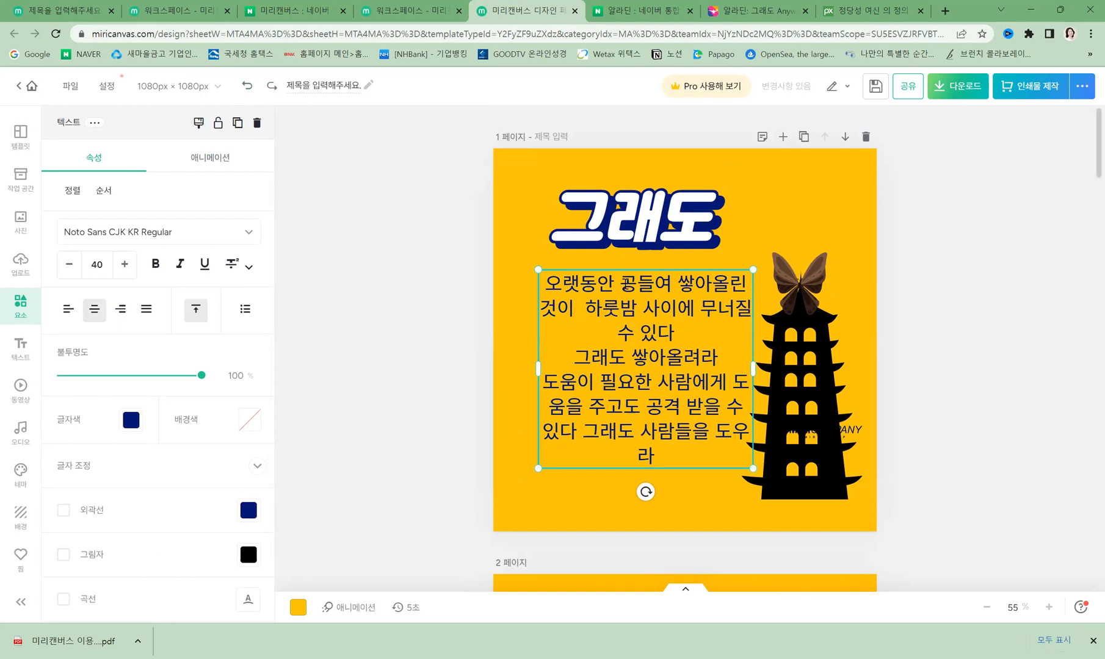
- Delete the second quotation from page 1's body text, keeping everything through 그래도 쌓아올려라, and move the text box down from the title
left_click(727, 360)
key("Delete")
key("Delete")
key("Delete")
key("Delete")
key("Delete")
key("Delete")
key("Delete")
key("Delete")
key("Delete")
key("Delete")
key("Delete")
key("Delete")
key("Delete")
key("Delete")
key("Delete")
key("Delete")
key("Delete")
key("Delete")
key("Delete")
key("Delete")
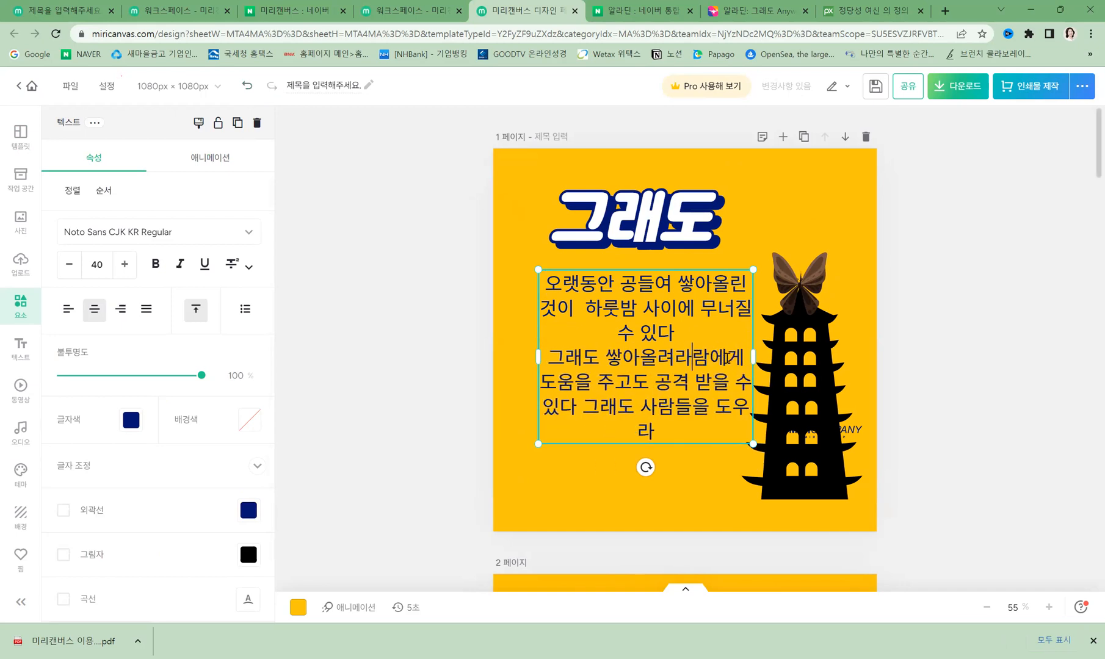
key("Delete")
key("Delete")
key("Delete")
key("Delete")
key("Delete")
key("Delete")
key("Delete")
key("Delete")
key("Delete")
key("Delete")
key("Delete")
key("Delete")
key("Delete")
key("Delete")
key("Delete")
key("Delete")
key("Delete")
key("Delete")
key("Delete")
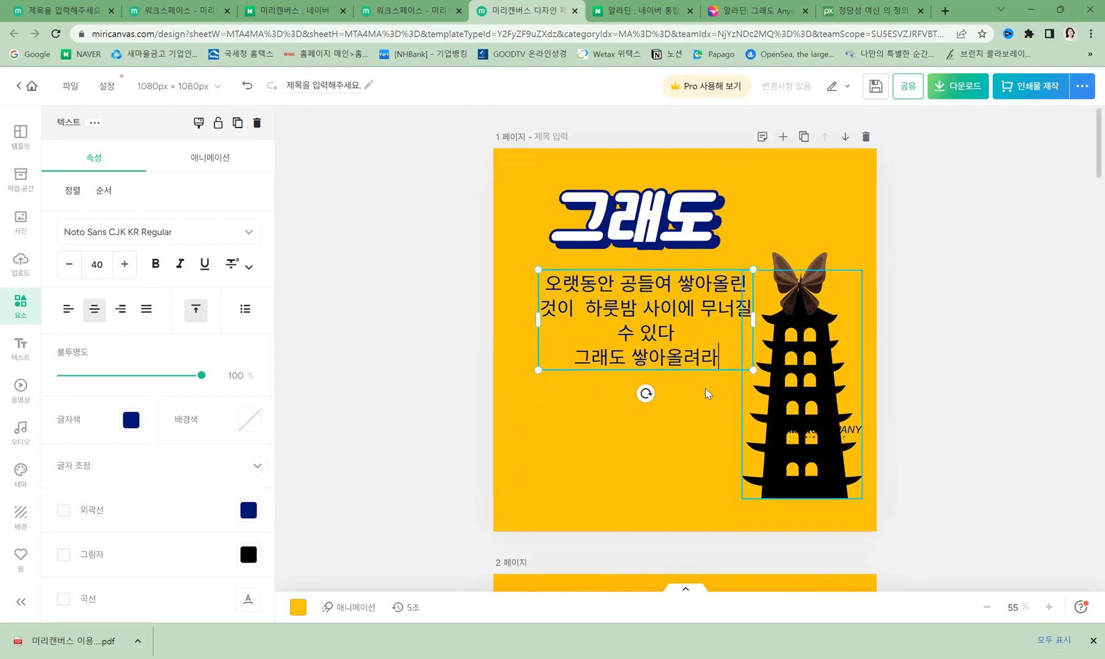
left_click(705, 388)
left_click(650, 360)
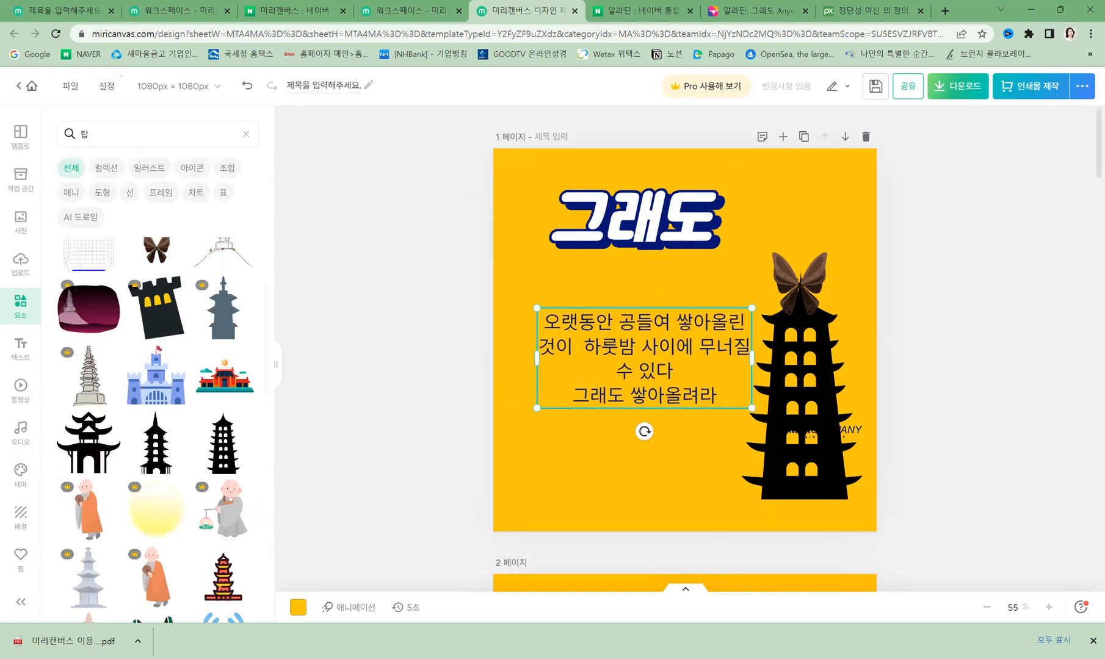
- Set page 1's body text to size 50
double_click(564, 348)
left_click(97, 266)
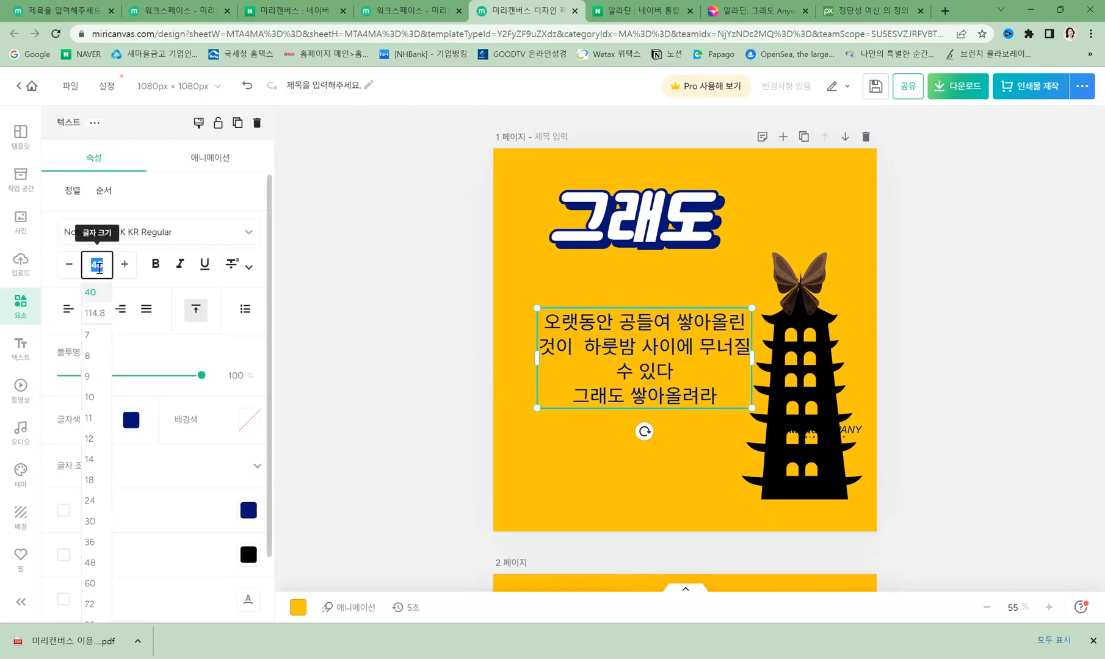
key("Return")
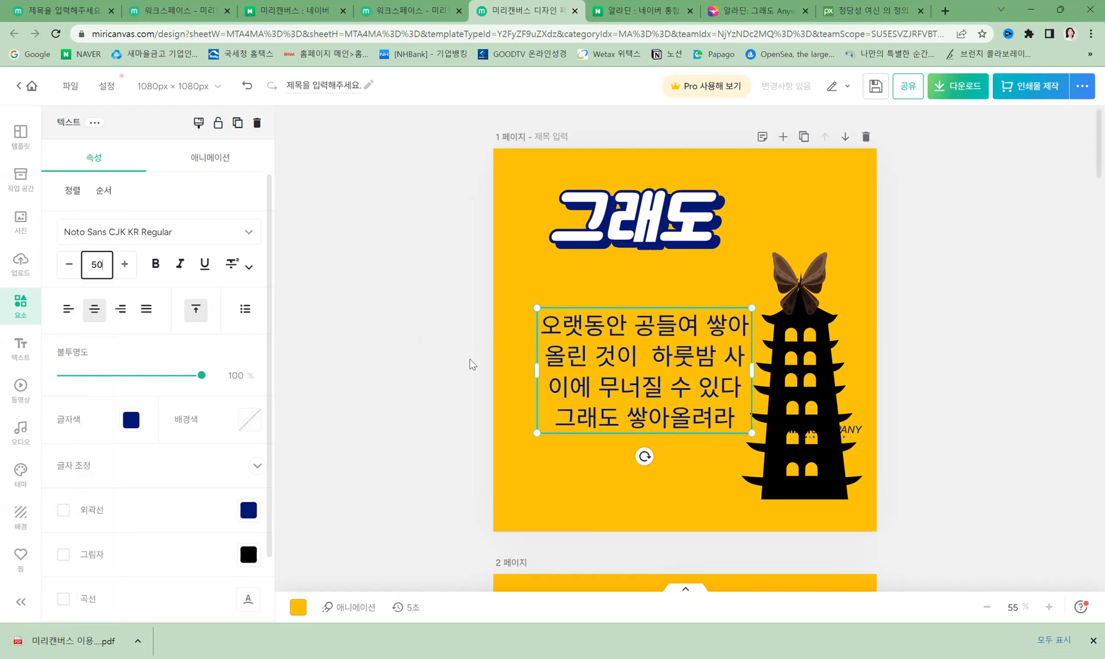
- Break page 1's body text into new lines after 공들여, 것이 and 사이에, and shift the text box slightly away from the pagoda
left_click(671, 357)
left_click(713, 331)
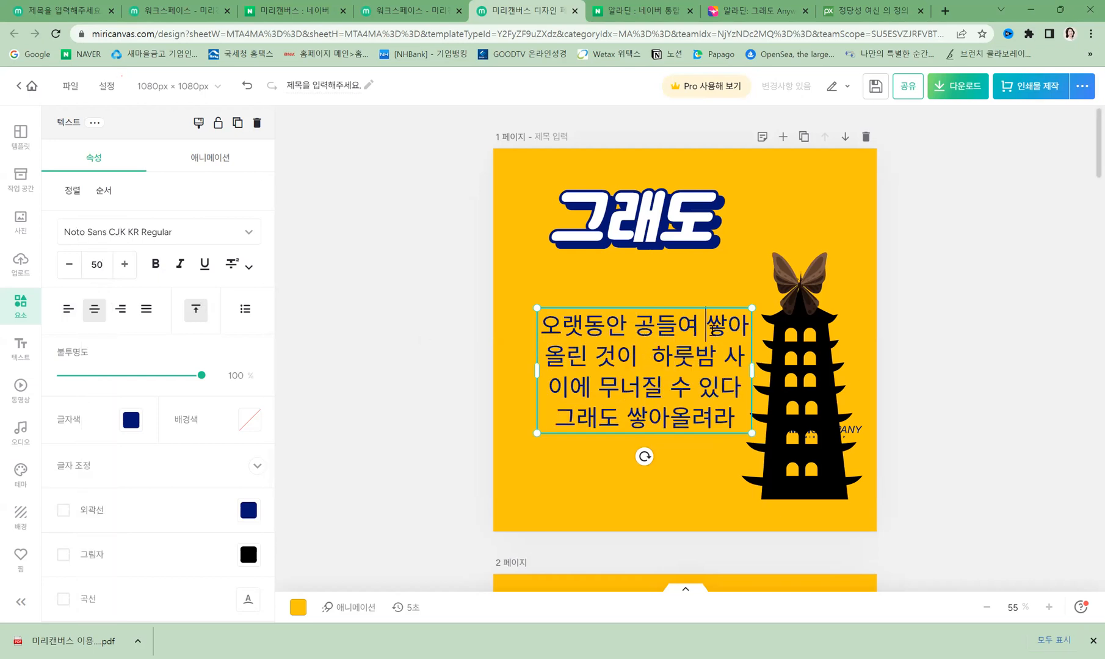
key("Return")
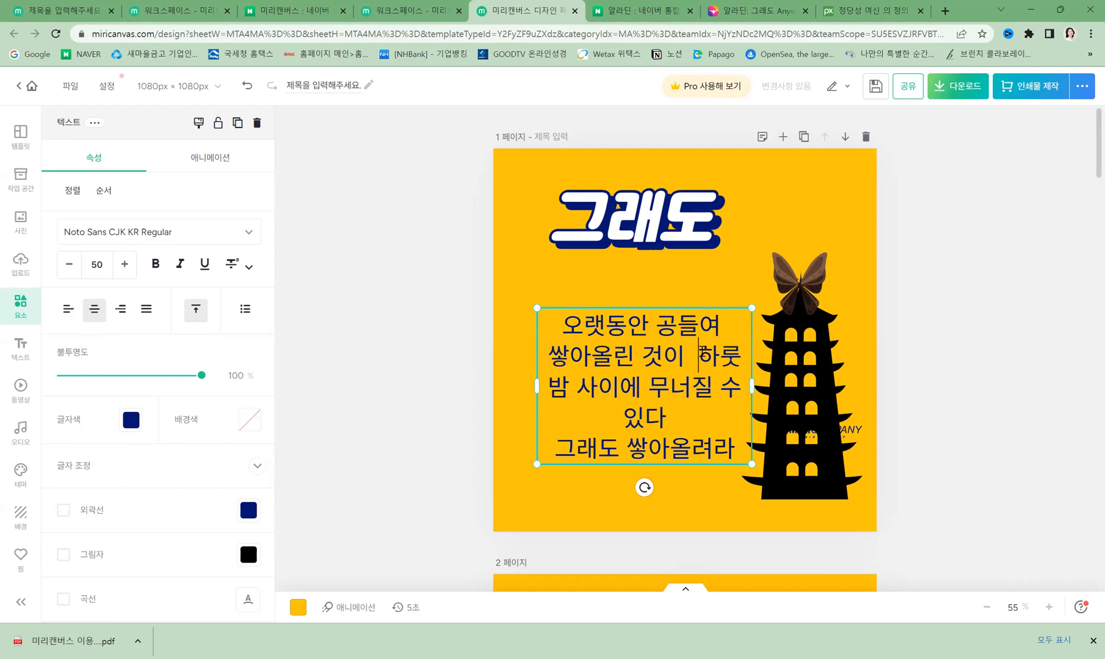
key("Return")
left_click(686, 390)
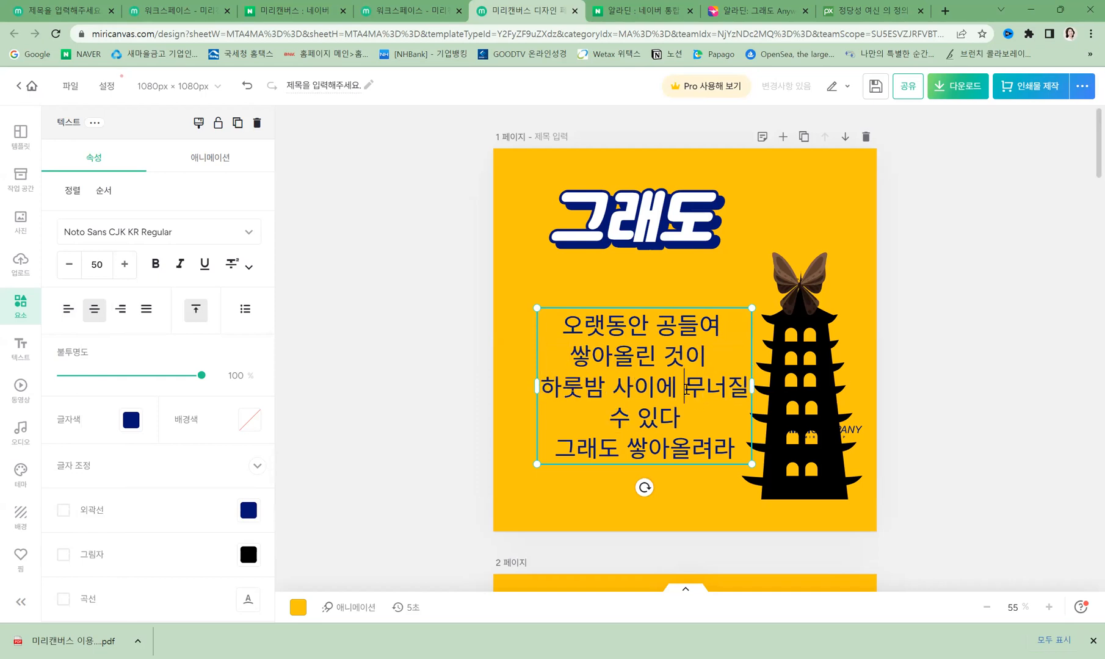
key("Return")
left_click(459, 406)
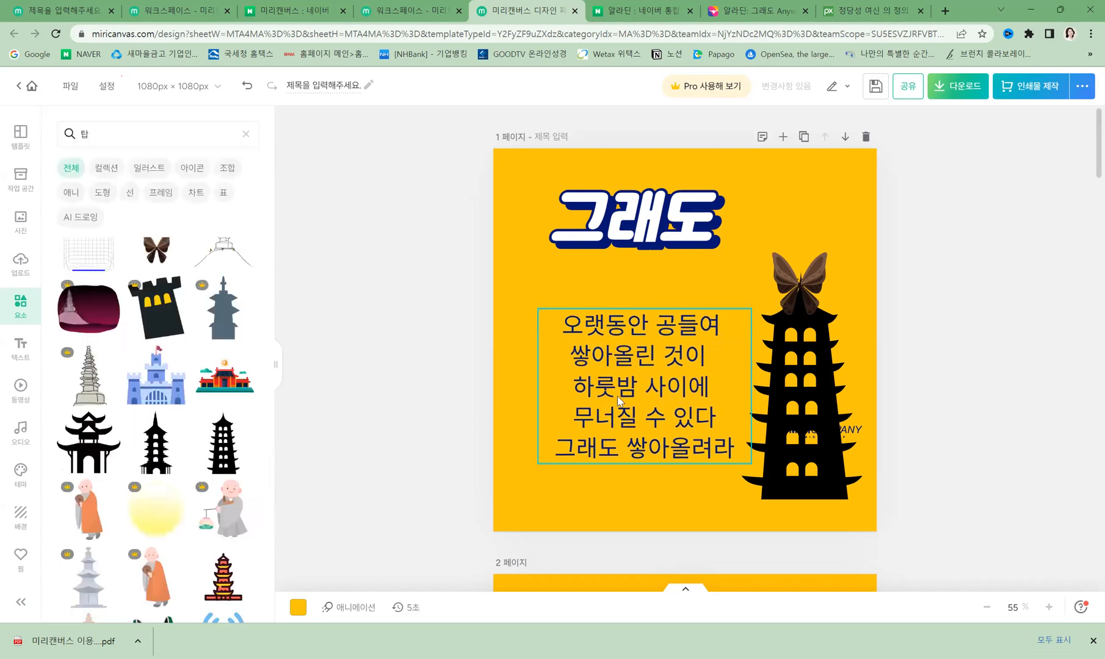
left_click_drag(617, 396, 606, 394)
- Make the last line 그래도 쌓아올려라 bold and colour it orange-red
double_click(615, 440)
left_click_drag(545, 445, 725, 446)
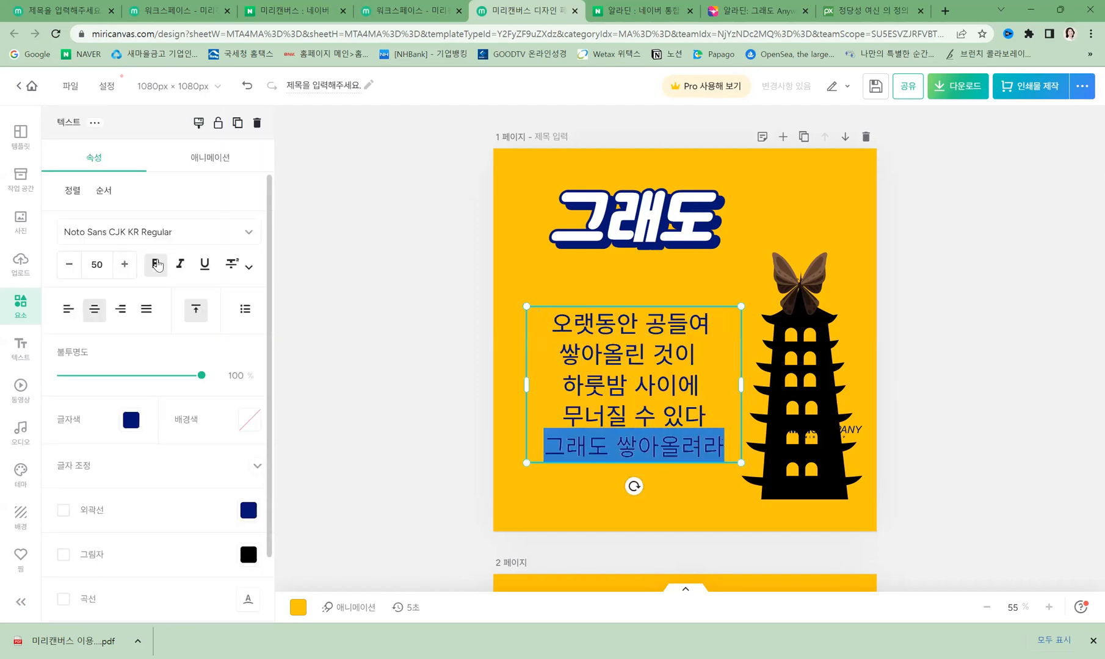
left_click(131, 420)
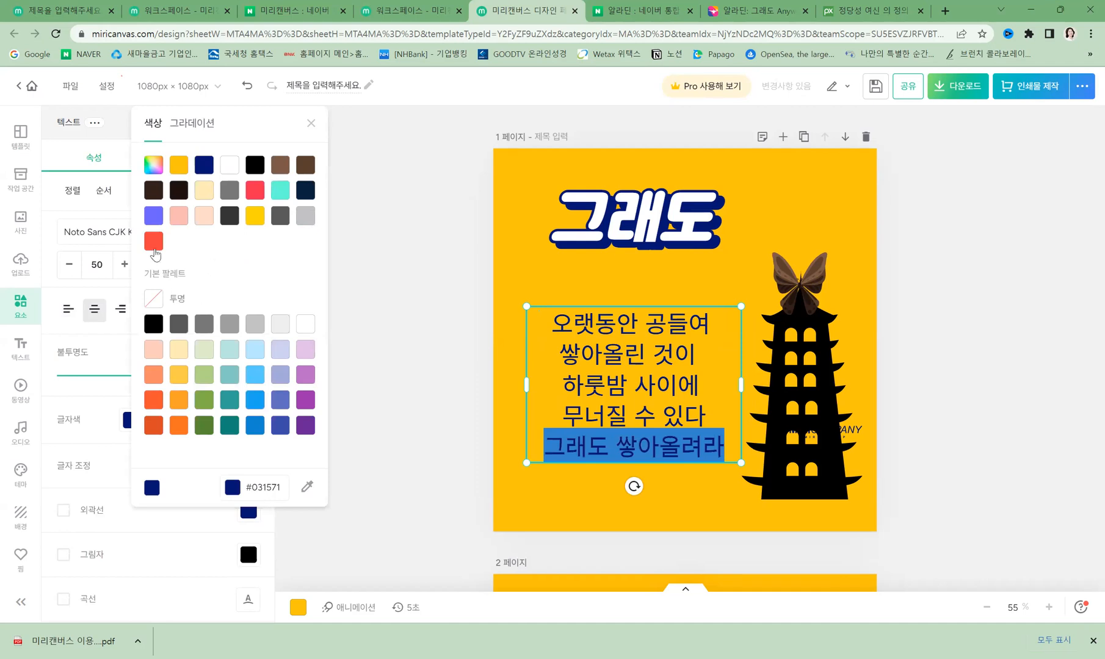
left_click(155, 244)
left_click(633, 496)
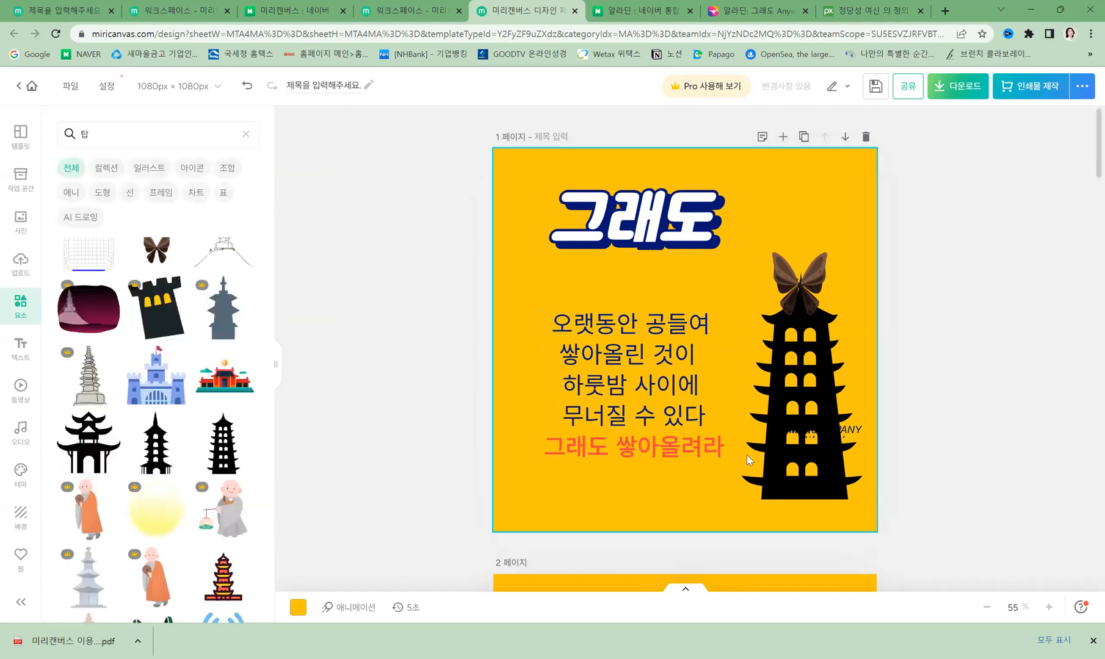
- Adjust the body text box's position between the title and the pagoda on page 1
left_click(663, 434)
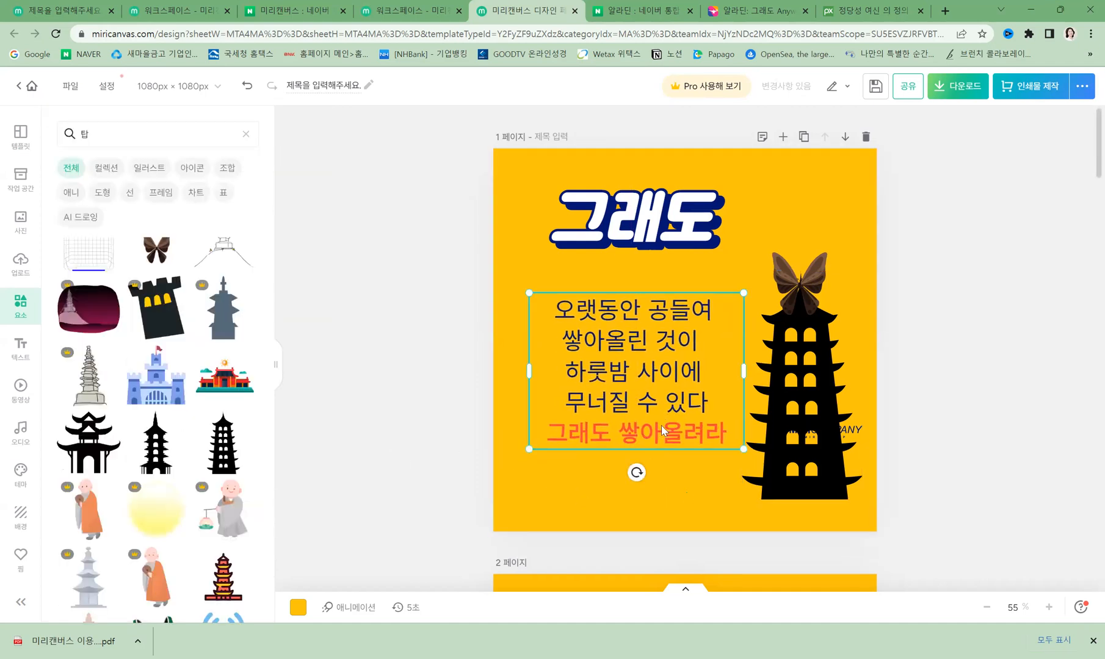
left_click_drag(661, 426, 656, 438)
left_click_drag(642, 362, 651, 360)
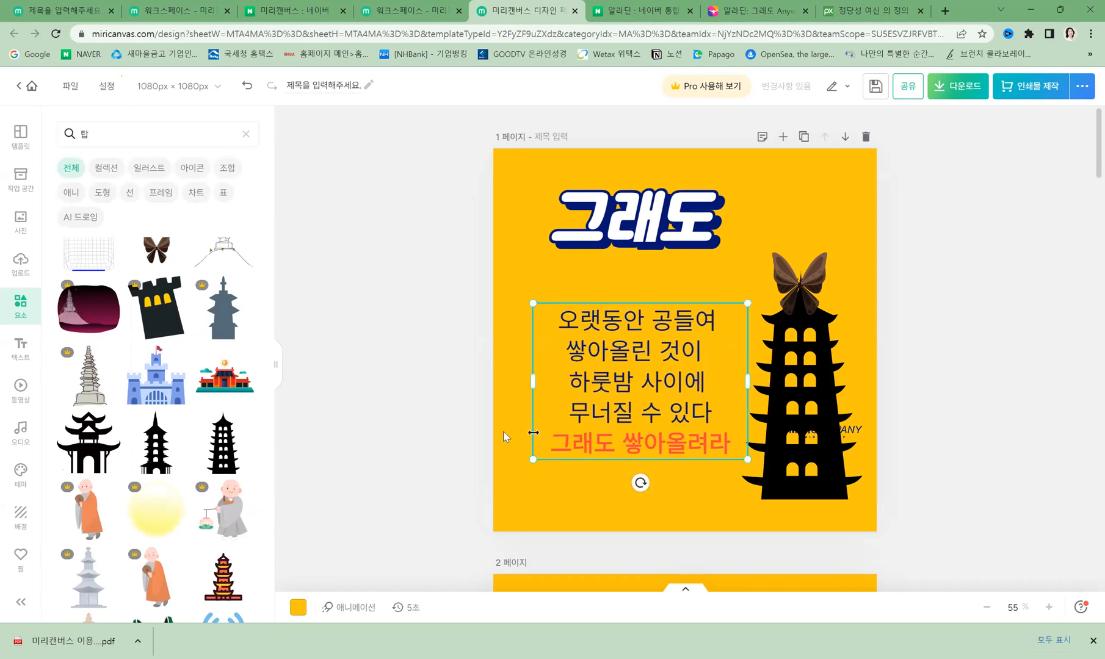
- Recolour all of page 1's body text with a custom medium green and make it bold
left_click(565, 397)
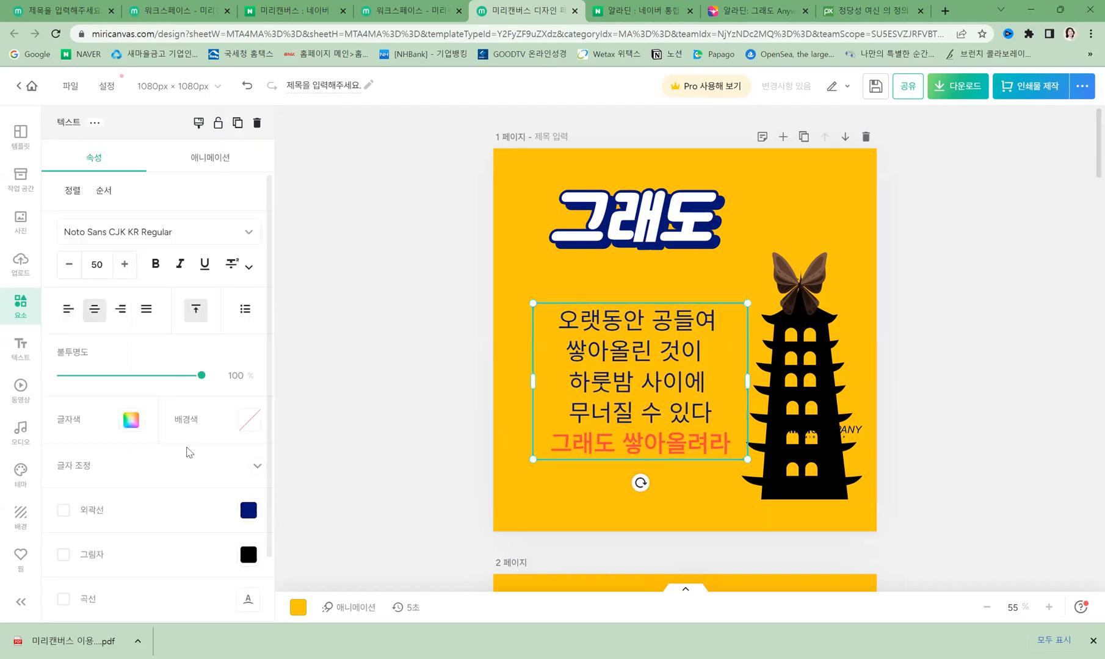
left_click(131, 424)
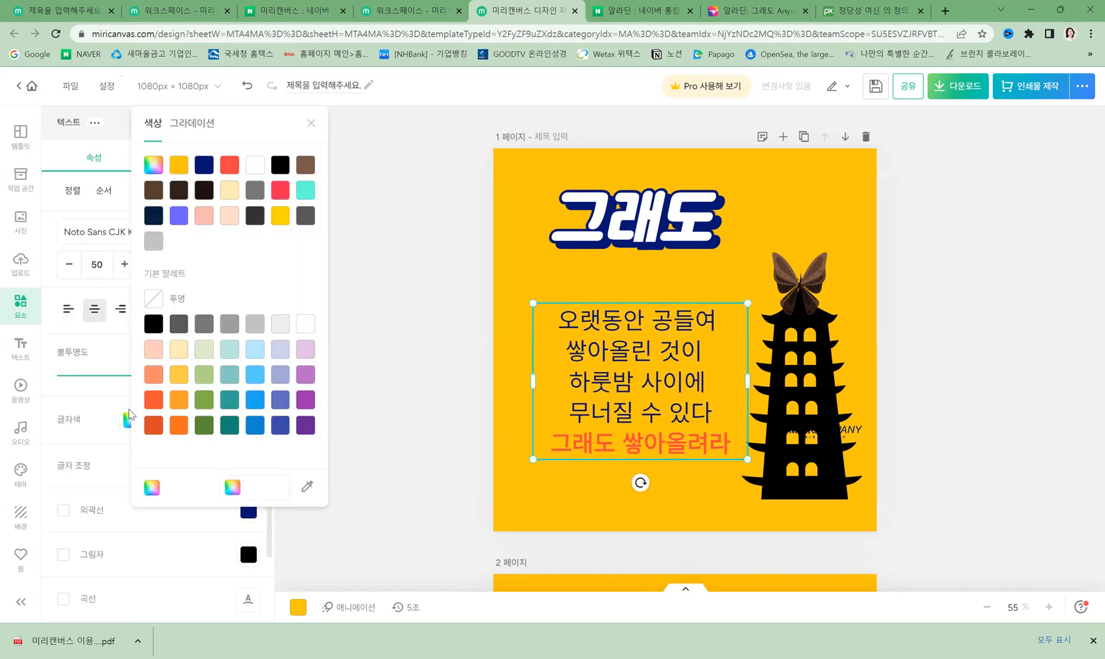
left_click(204, 168)
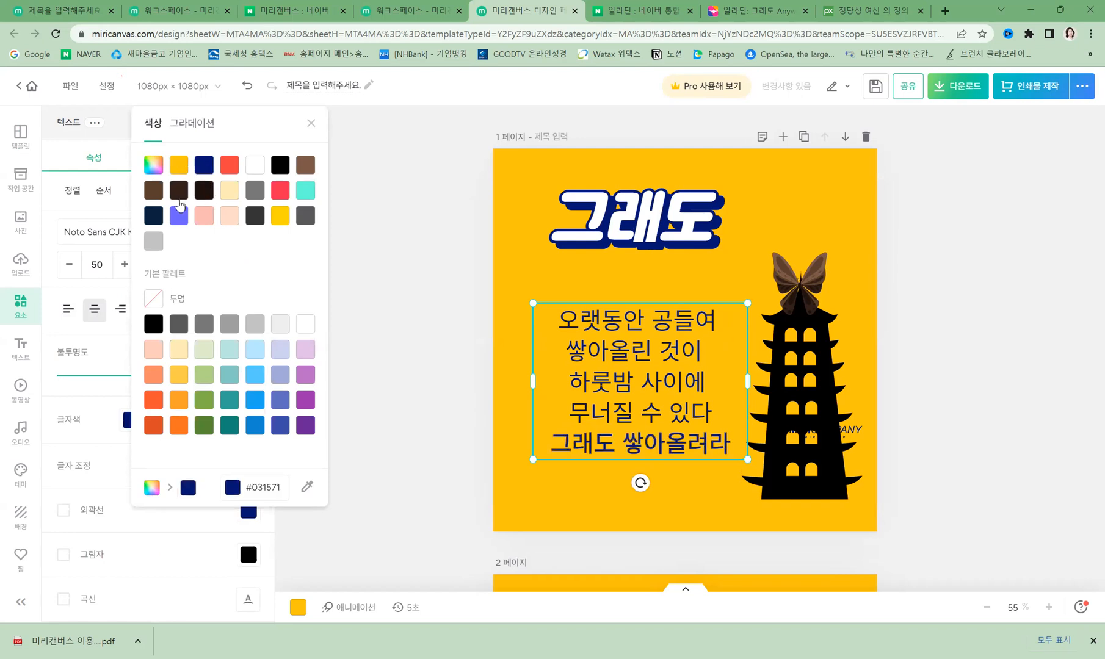
left_click(153, 176)
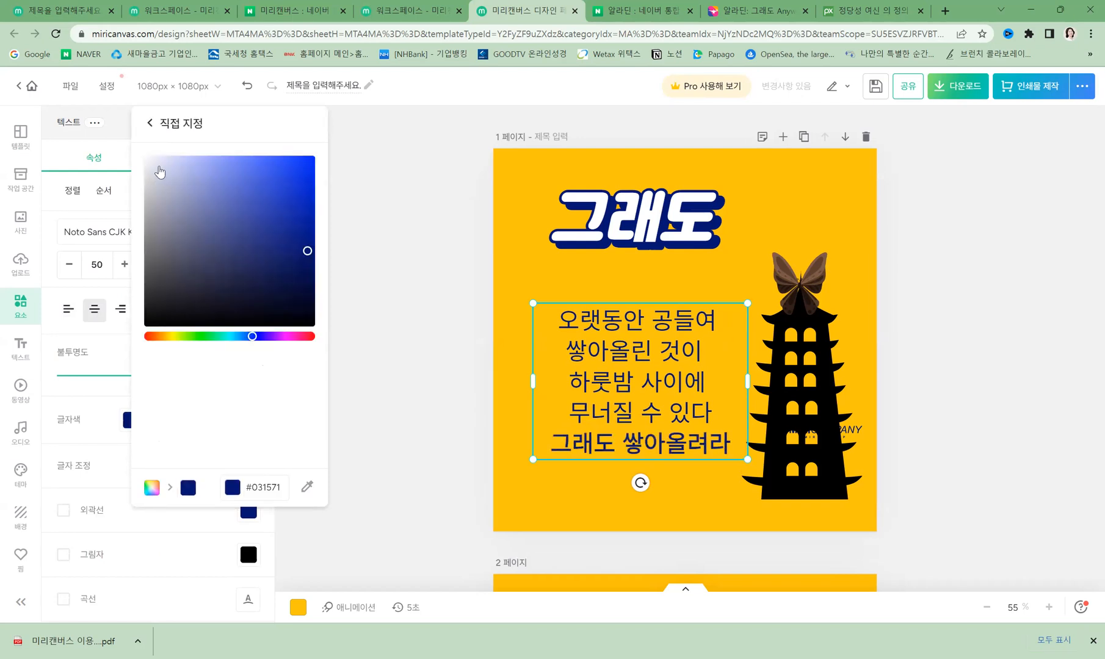
left_click_drag(249, 341, 200, 342)
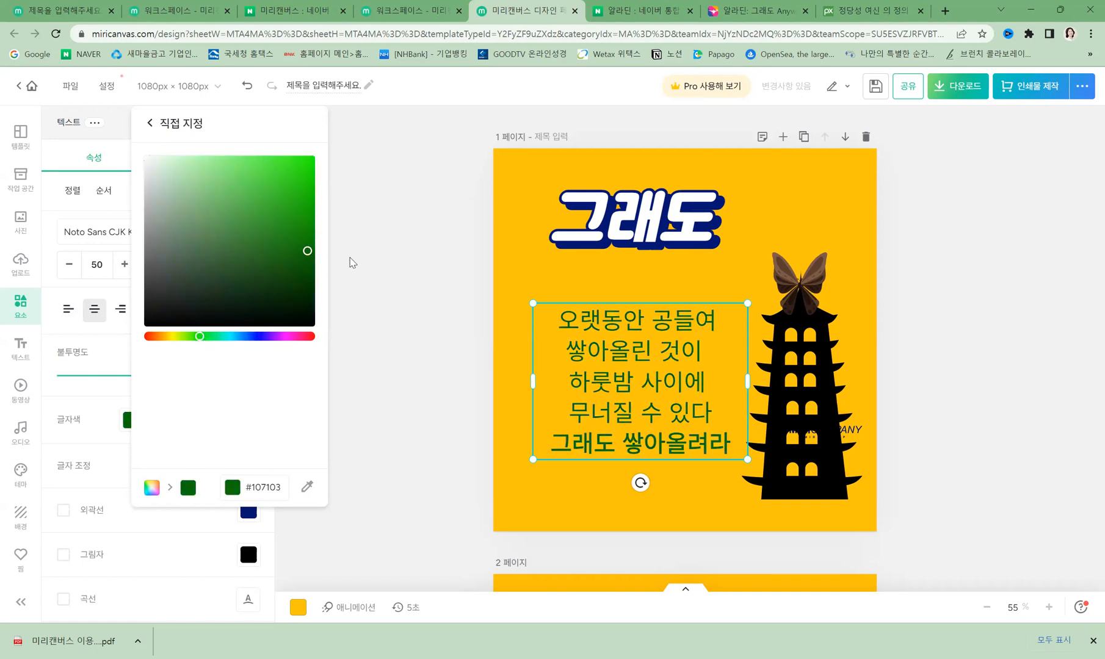
left_click(276, 220)
left_click(282, 236)
left_click(427, 361)
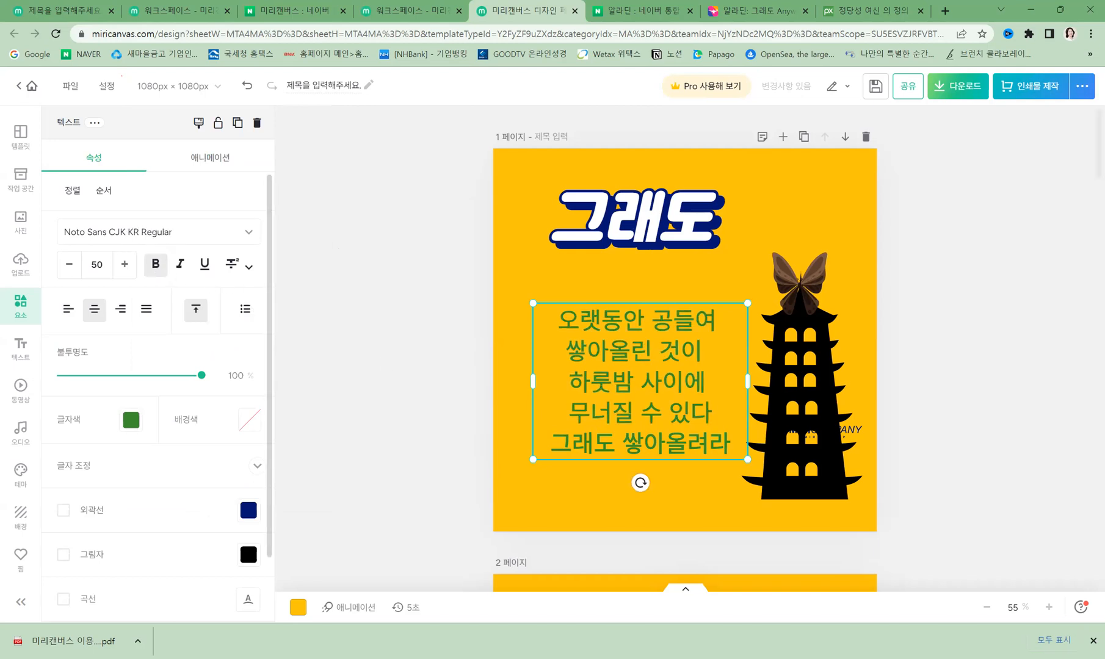
- Recolour only the last line 그래도 쌓아올려라 orange-red
double_click(552, 442)
left_click_drag(551, 442, 708, 448)
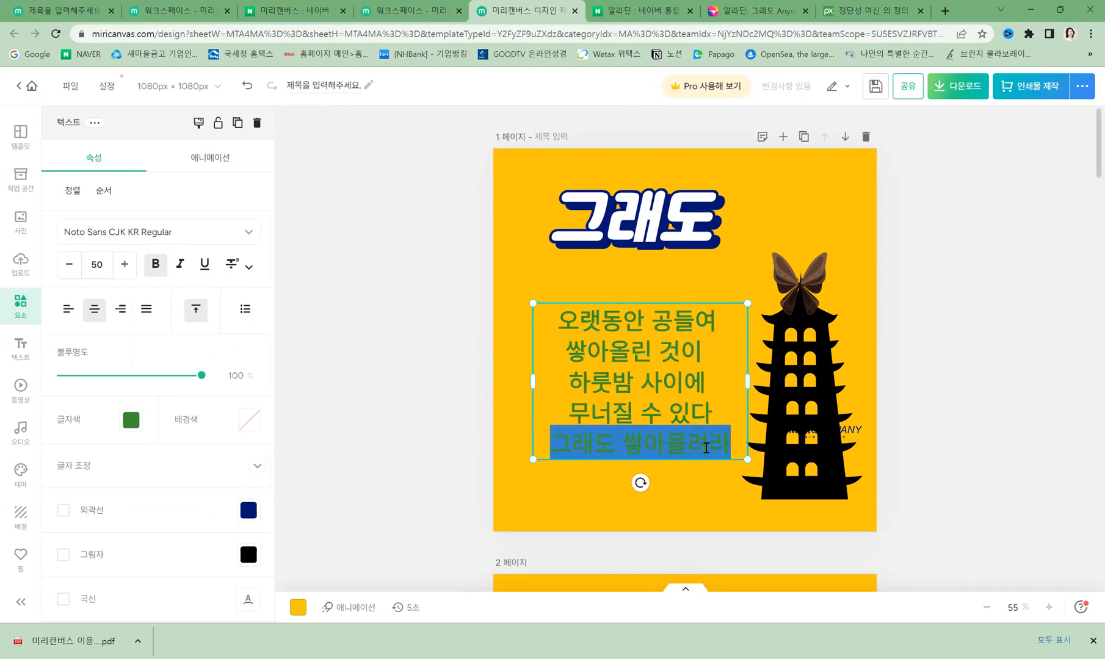
left_click(130, 421)
left_click(177, 242)
left_click(444, 382)
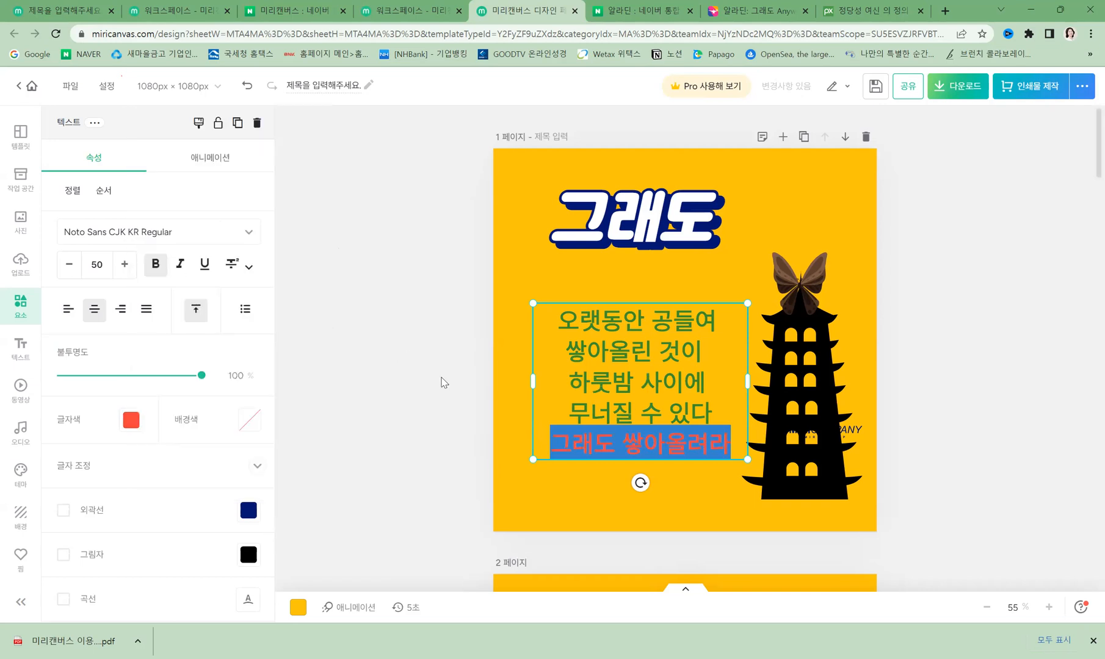
- Move the 그래도 title on page 1 down, closer to the body text
left_click(499, 476)
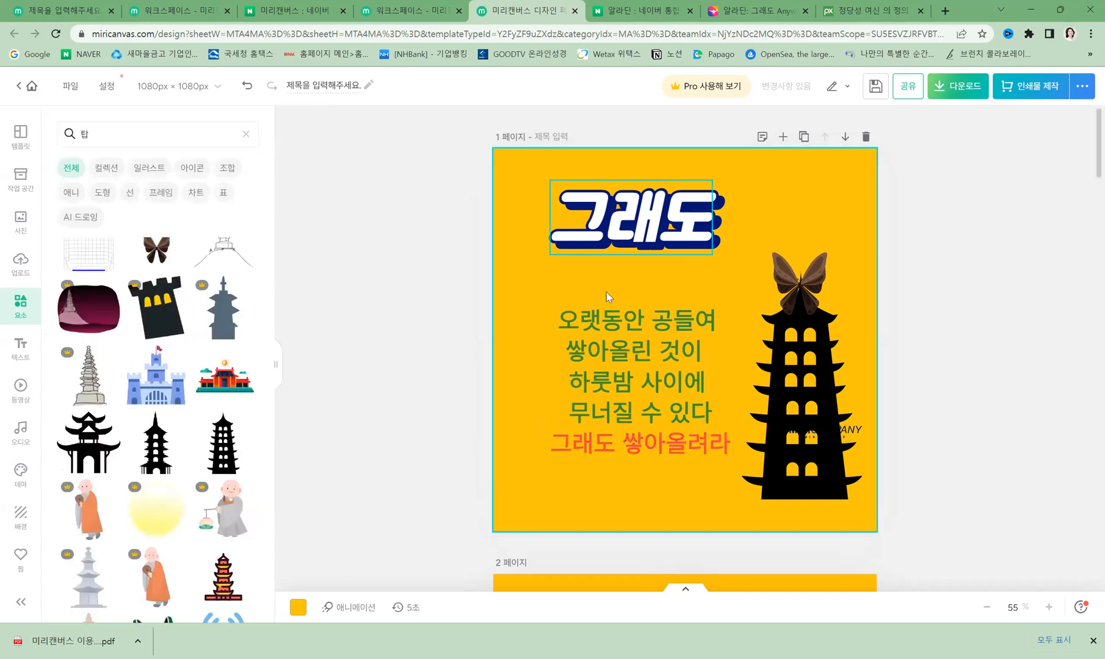
left_click(638, 235)
left_click_drag(638, 235, 648, 255)
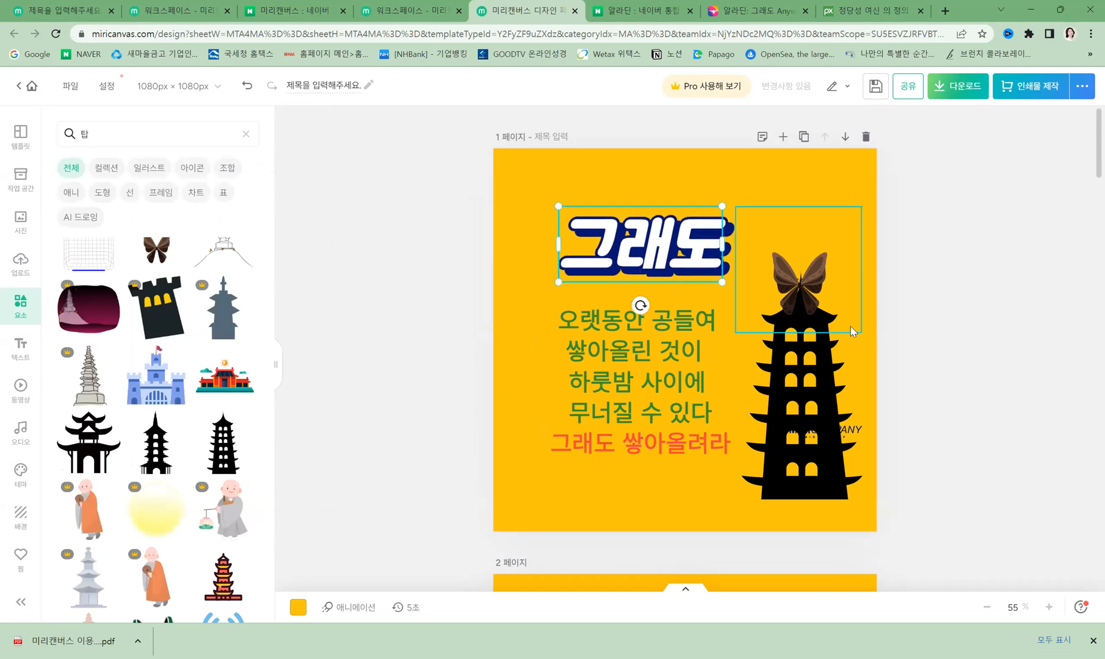
- Delete the first quotation from page 2's body text so it begins with 도움이 필요한 사람에게
scroll(705, 403, "down", 8)
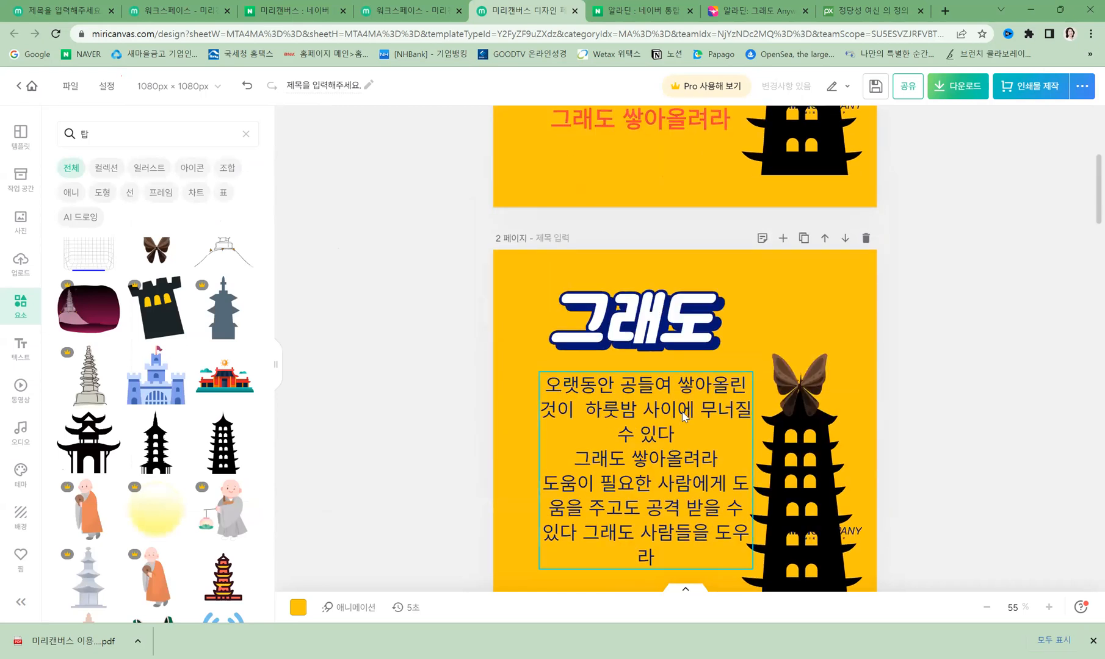
left_click(565, 260)
double_click(552, 230)
left_click(543, 227)
key("Delete")
key("Delete")
key("Delete")
key("Delete")
key("Delete")
key("Delete")
key("Delete")
key("Delete")
key("Delete")
key("Delete")
key("Delete")
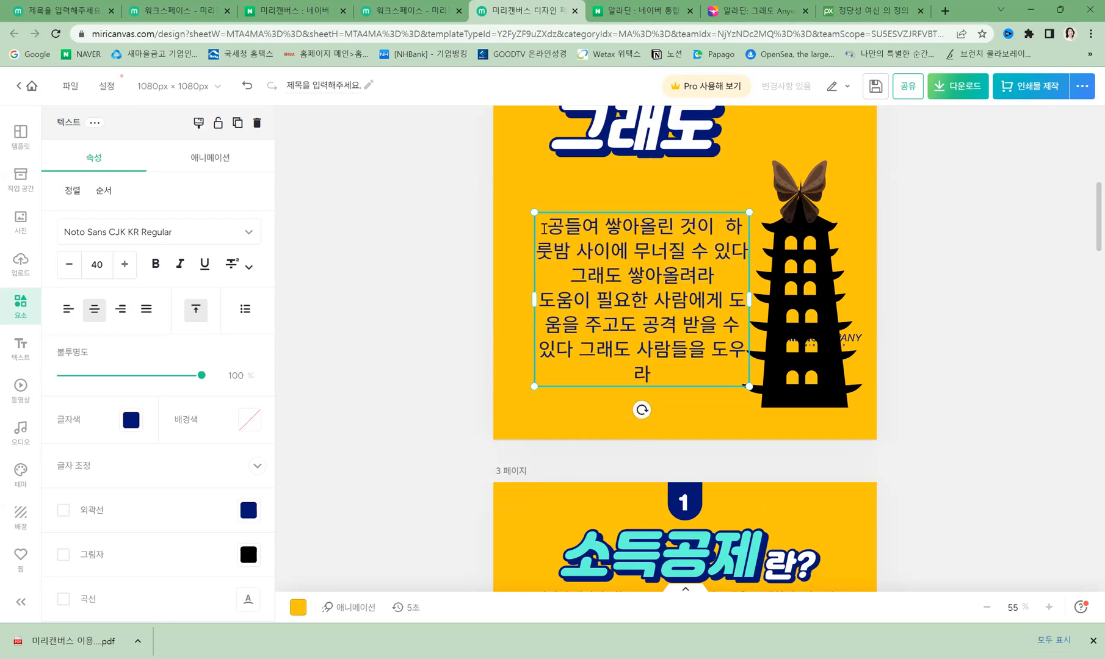
key("Delete")
key("Delete")
key("Delete")
key("Delete")
key("Delete")
key("Delete")
key("Delete")
key("Delete")
key("Delete")
key("Delete")
key("Delete")
key("Delete")
key("Delete")
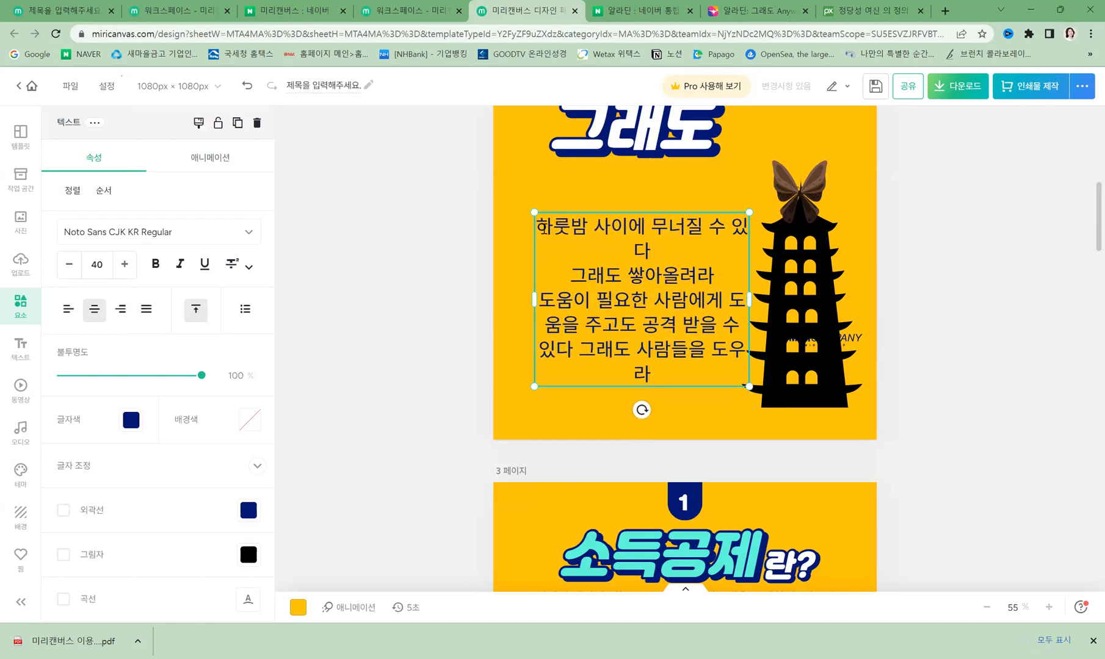
key("Delete")
key("Delete")
key("Delete")
key("Delete")
key("Delete")
key("Delete")
key("Delete")
key("Delete")
key("Delete")
key("Delete")
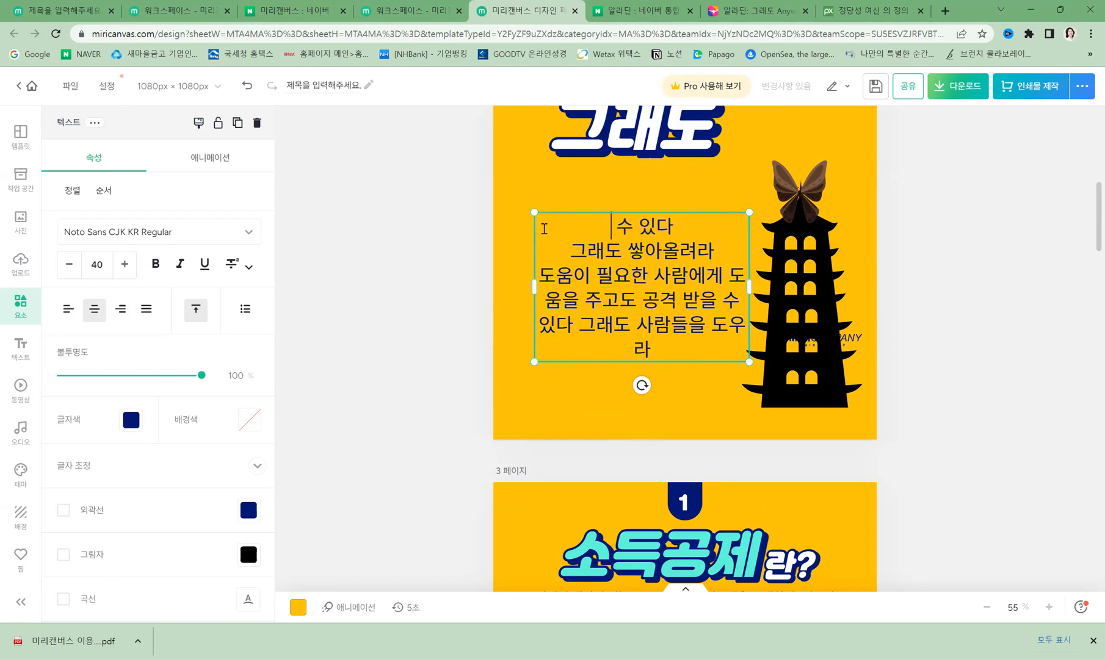
key("Delete")
key("Delete")
key("Delete")
key("Delete")
key("Delete")
key("Delete")
key("Delete")
key("Delete")
key("Delete")
key("Delete")
key("Delete")
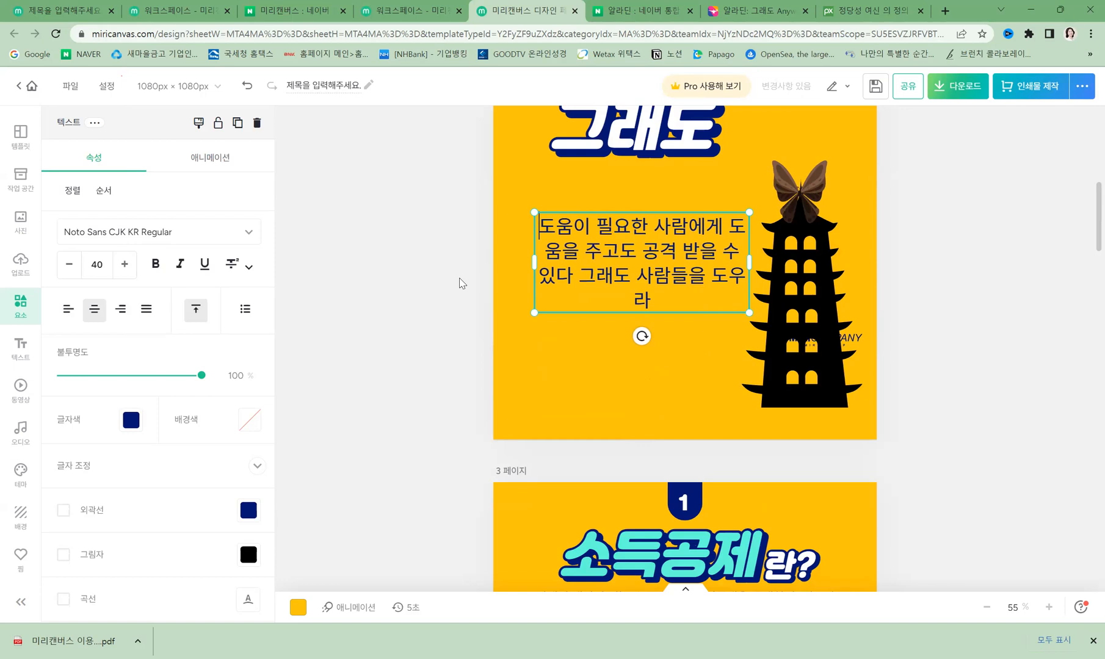
- Move page 2's body text box slightly down and set its font size to 50
left_click(537, 329)
left_click_drag(637, 268, 641, 285)
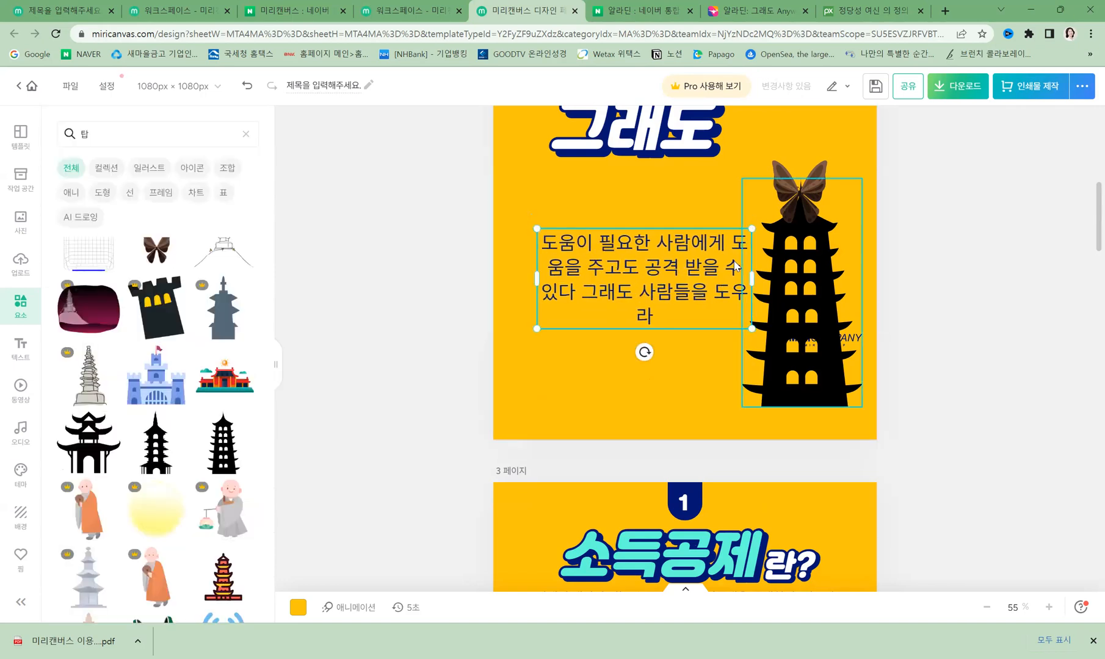
left_click(572, 306)
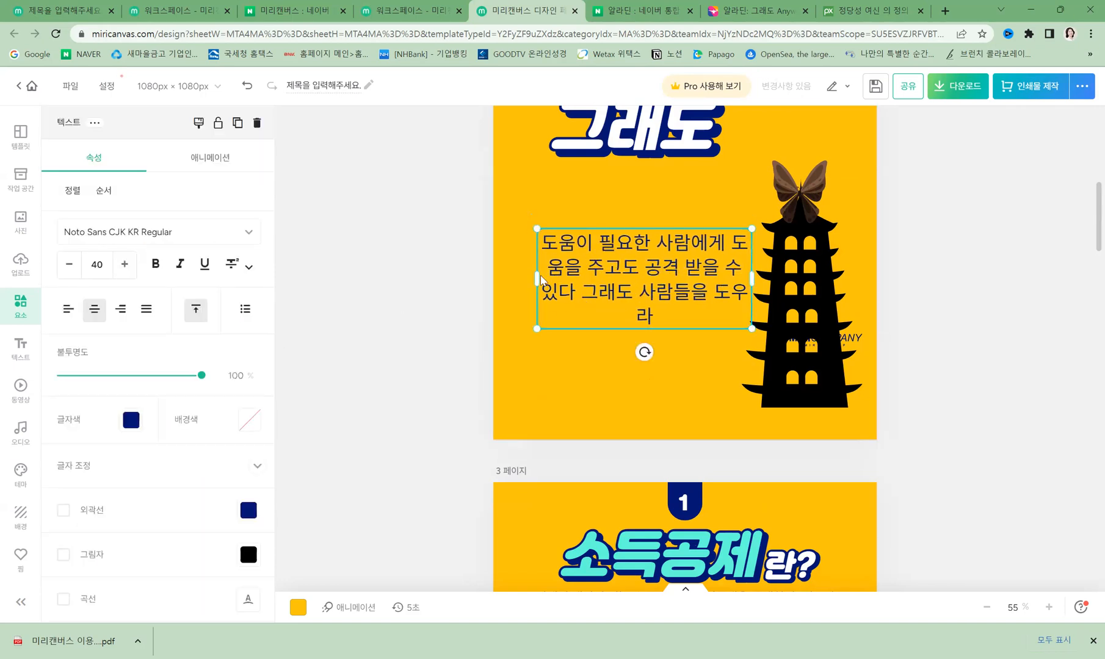
left_click(101, 262)
type("5")
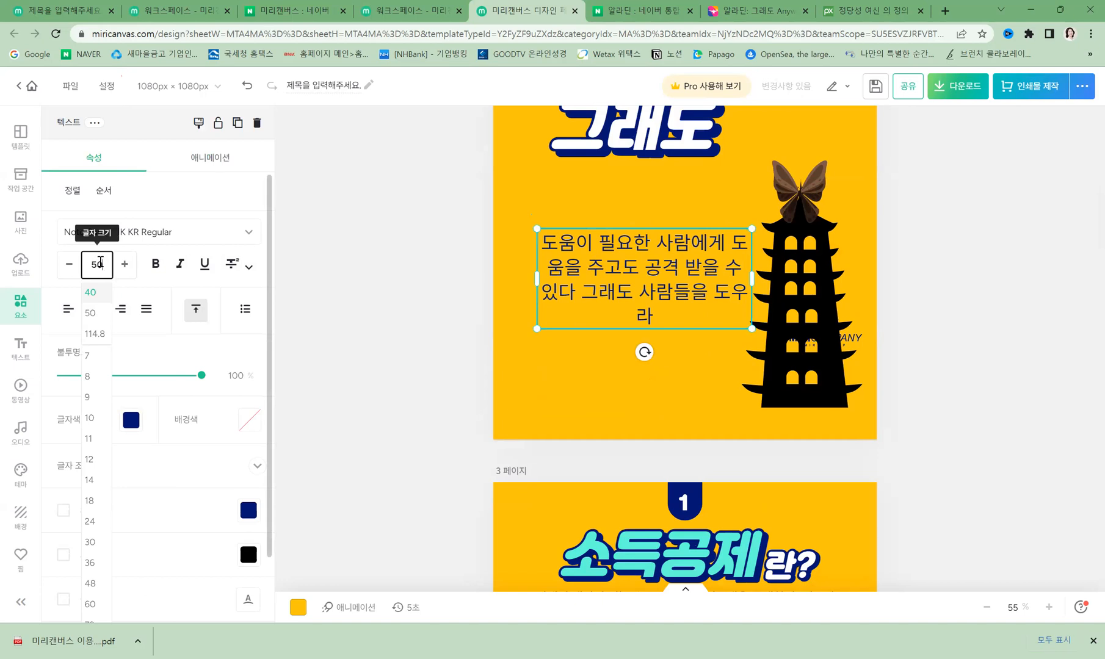
key("Return")
- Break page 2's body text after 도움이 필요한 and widen the text box on its left side
double_click(690, 244)
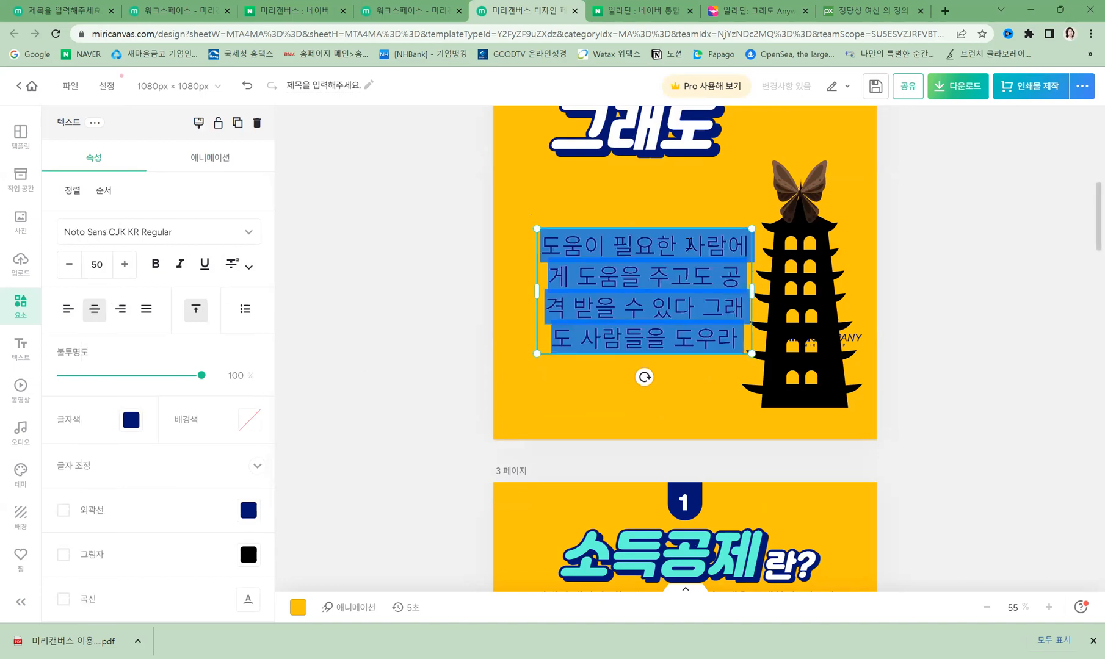
left_click(690, 246)
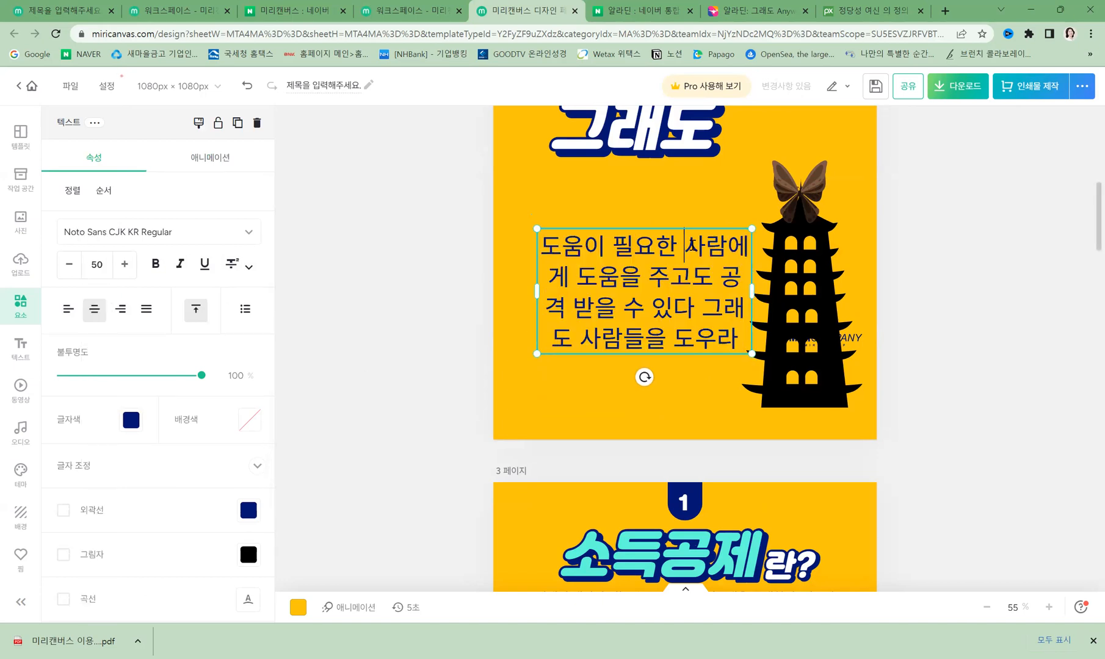
key("Return")
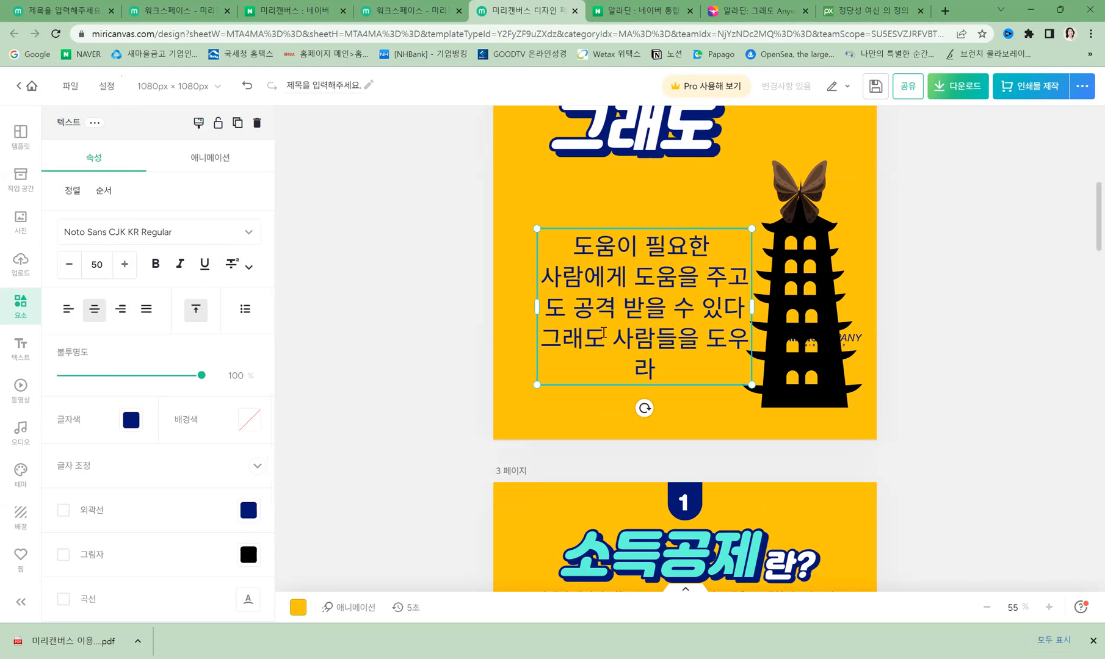
left_click(477, 367)
left_click(551, 319)
left_click_drag(537, 306, 517, 297)
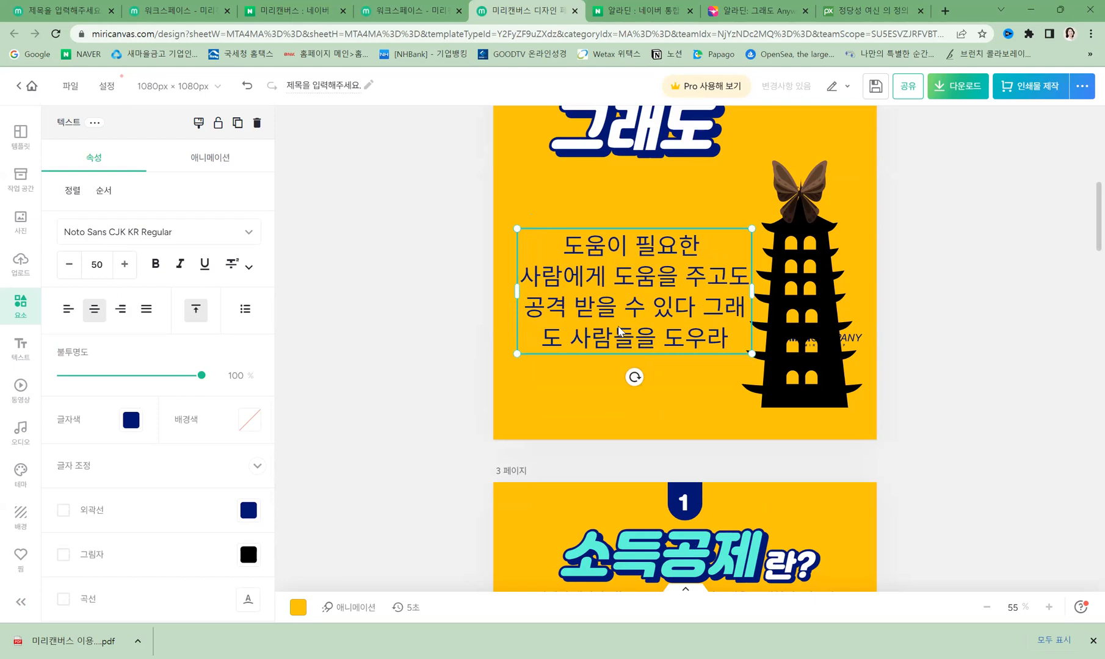
left_click(360, 313)
- Tighten the body text's letter spacing to about -13 and set its line spacing to 1.54
left_click(610, 293)
left_click(118, 468)
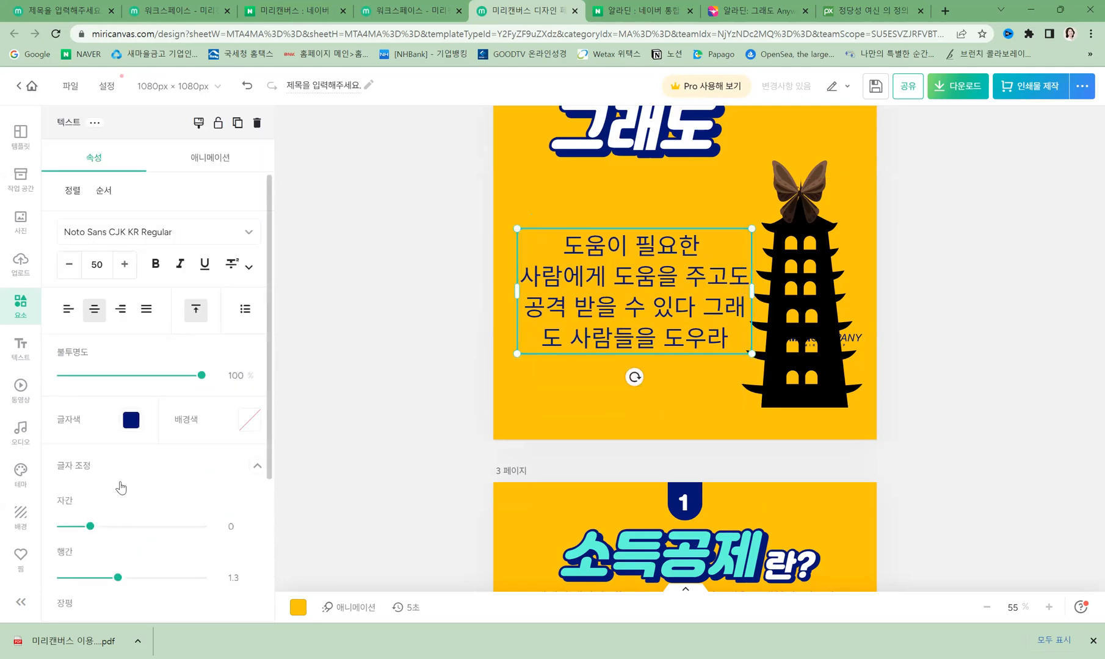
scroll(113, 463, "down", 2)
mouse_move(87, 403)
left_mouse_down()
mouse_move(71, 398)
mouse_move(84, 397)
left_mouse_up()
mouse_move(120, 451)
left_mouse_down()
mouse_move(158, 447)
mouse_move(121, 448)
mouse_move(134, 448)
left_mouse_up()
- Add line breaks so 공격 받을 수 있다 and 그래도 사람들을 도우라 each stand on their own line
left_click(683, 283)
left_click(770, 283)
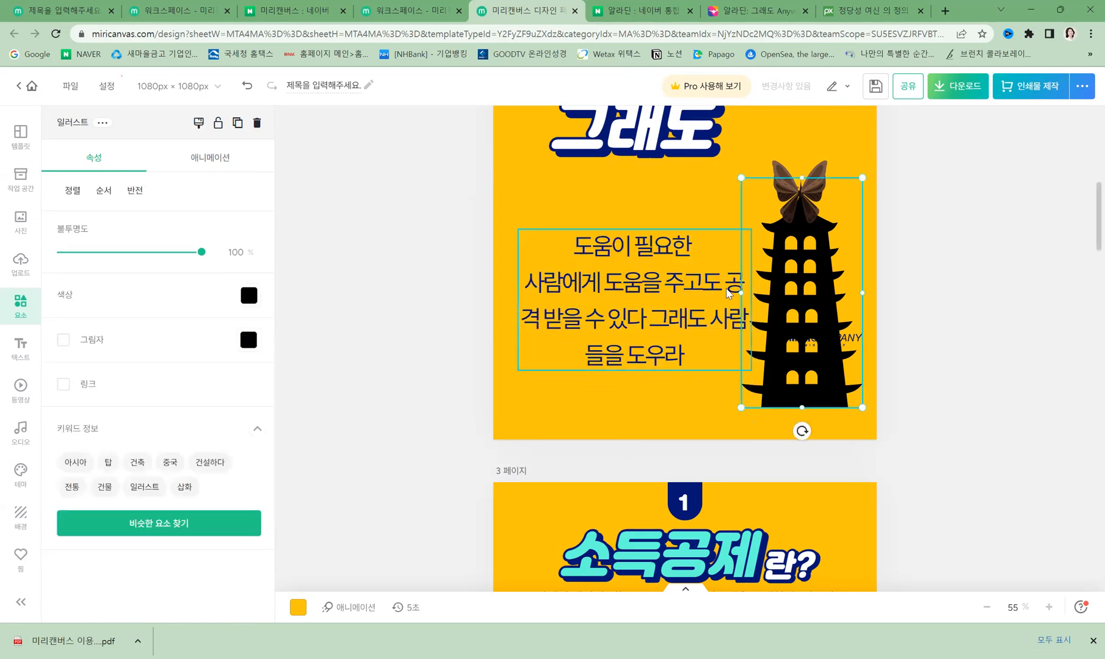
left_click(723, 284)
left_click(725, 283)
left_click(726, 283)
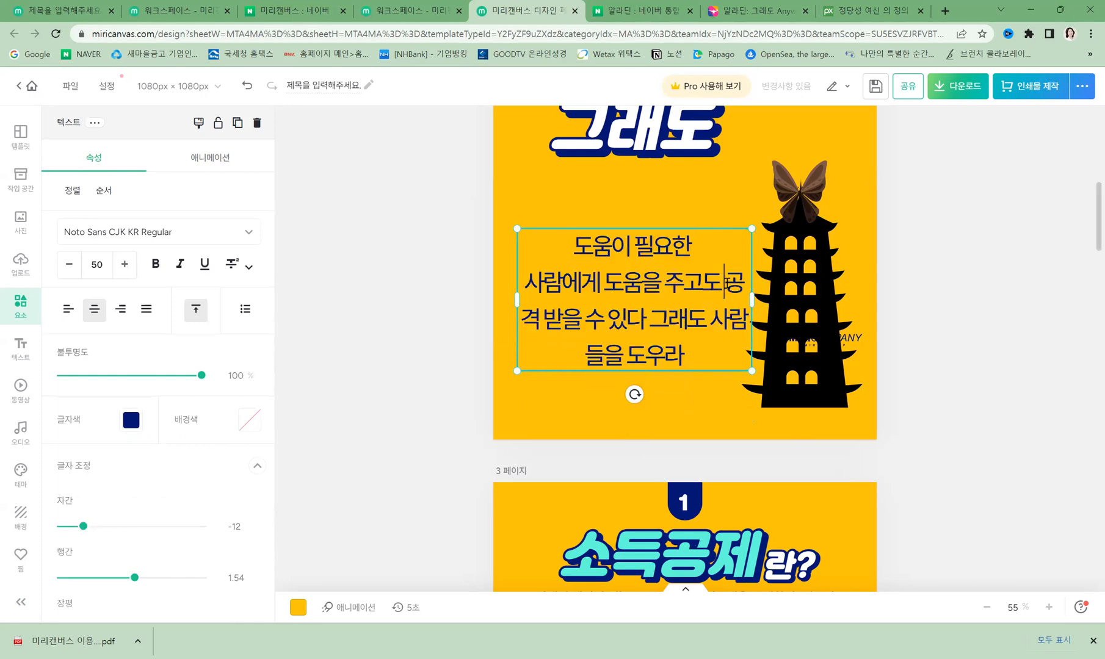
key("Return")
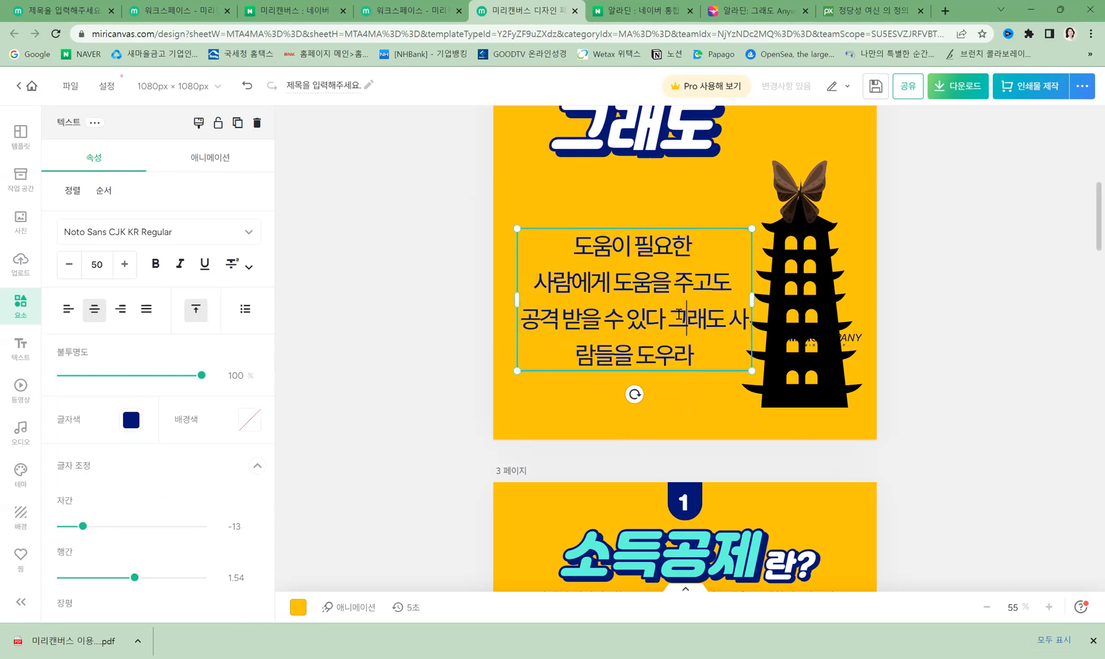
key("Return")
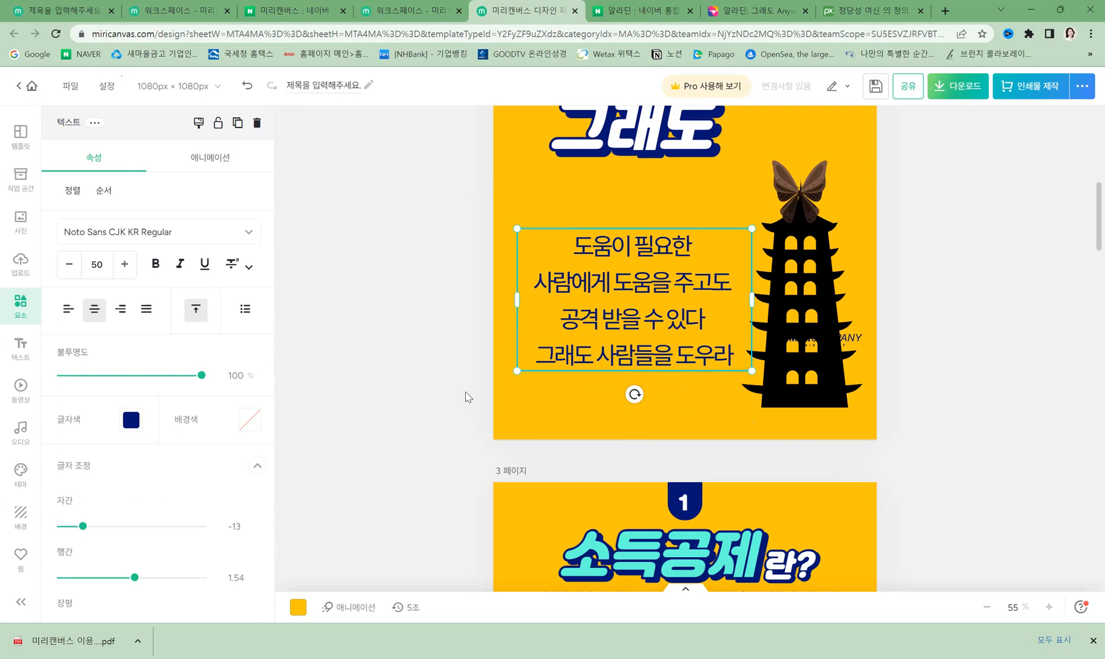
- Increase the line spacing of page 2's body text to 1.74
left_click(462, 374)
left_click(642, 330)
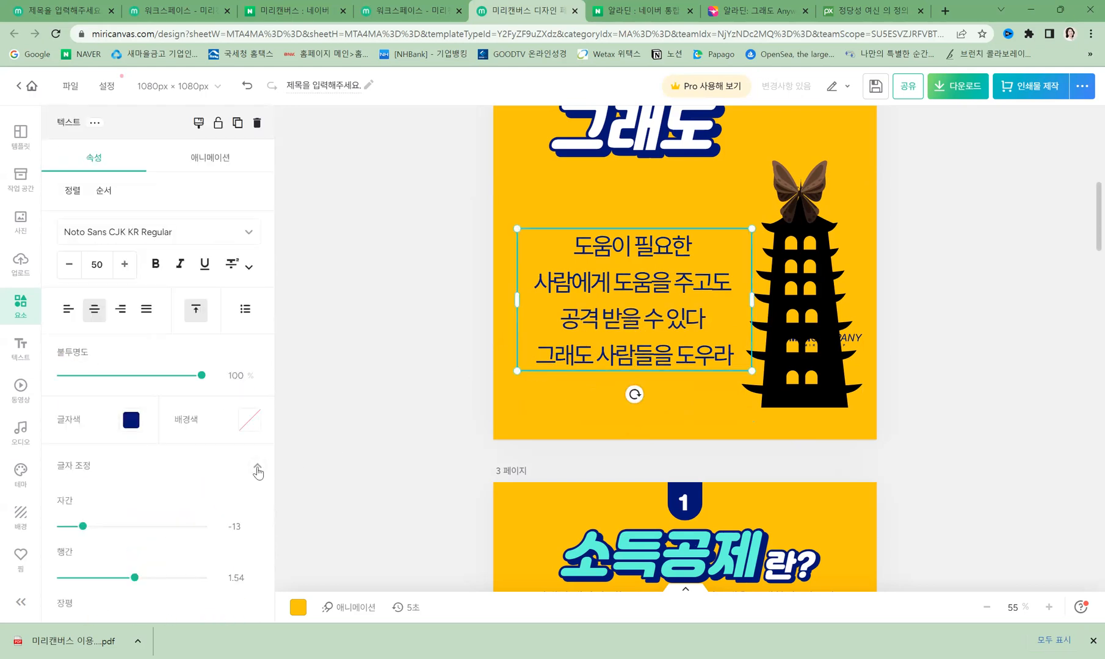
left_click_drag(134, 577, 148, 578)
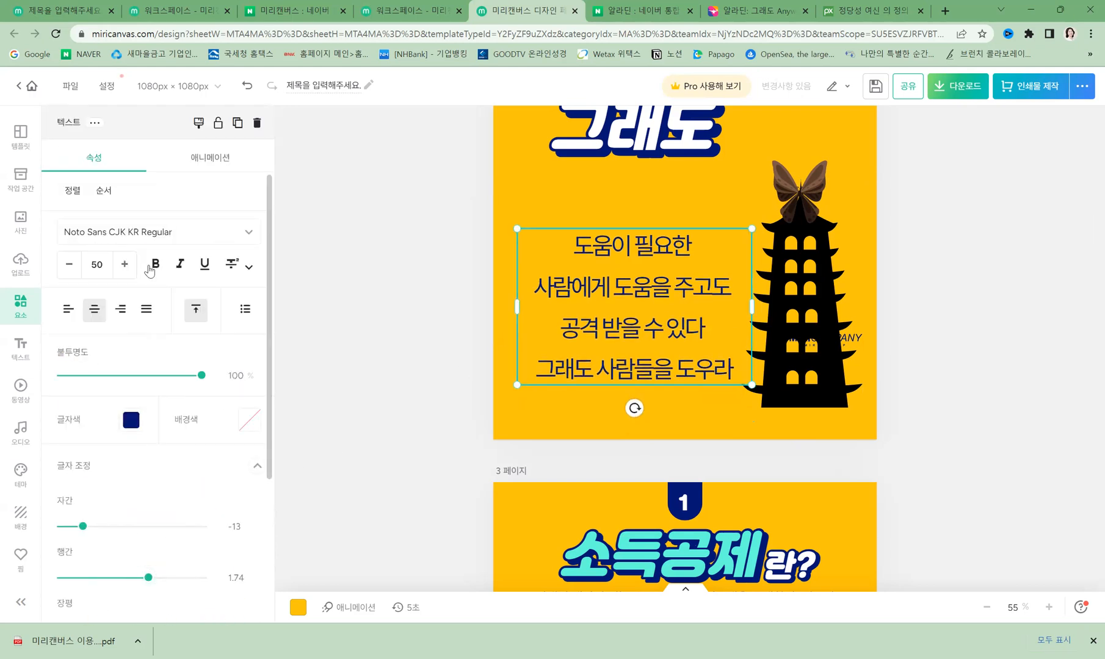
- Recolour only page 2's last line 그래도 사람들을 도우라 in the orange-red used on page 1
scroll(553, 327, "up", 5)
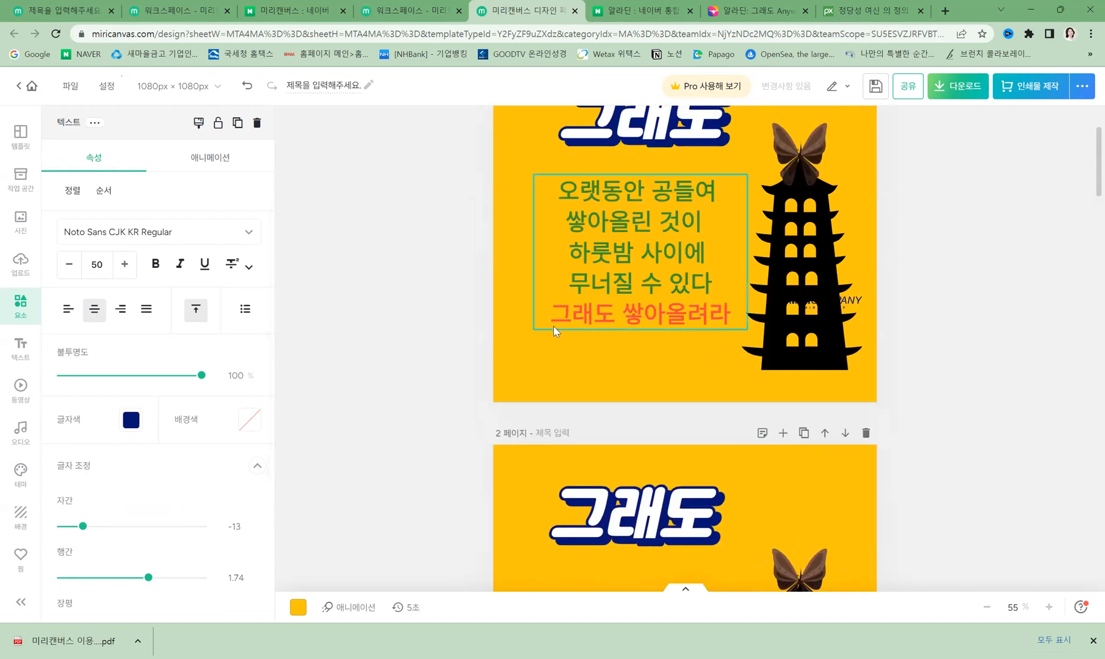
scroll(568, 335, "down", 5)
left_click(486, 335)
left_click(532, 310)
double_click(595, 305)
left_click(534, 305)
left_click_drag(534, 305, 728, 306)
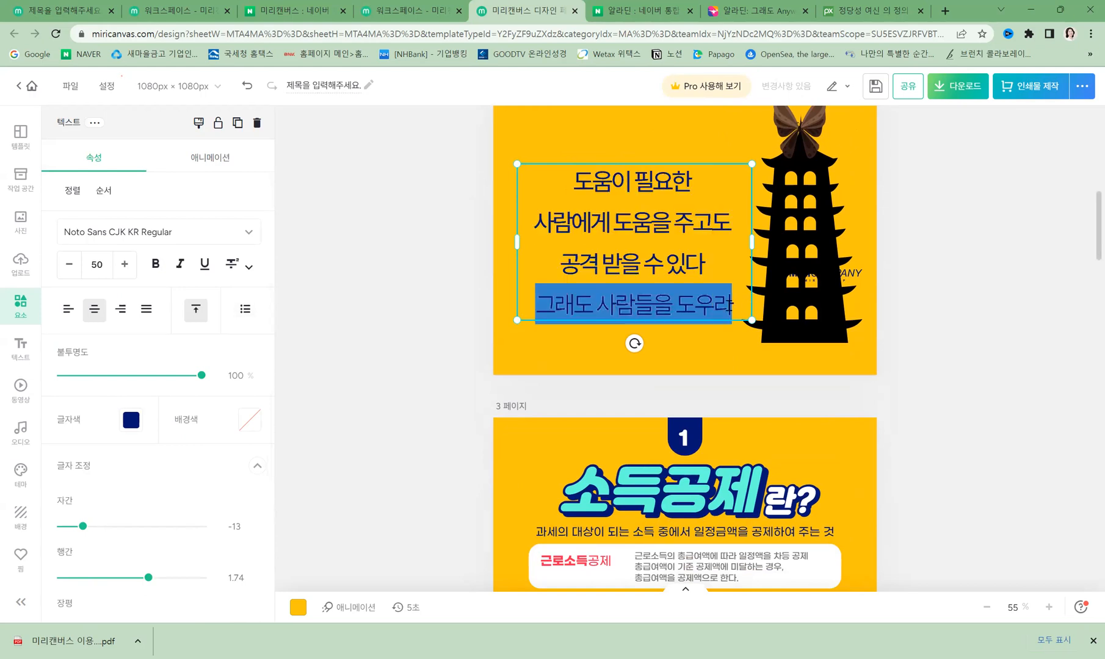
left_click(131, 420)
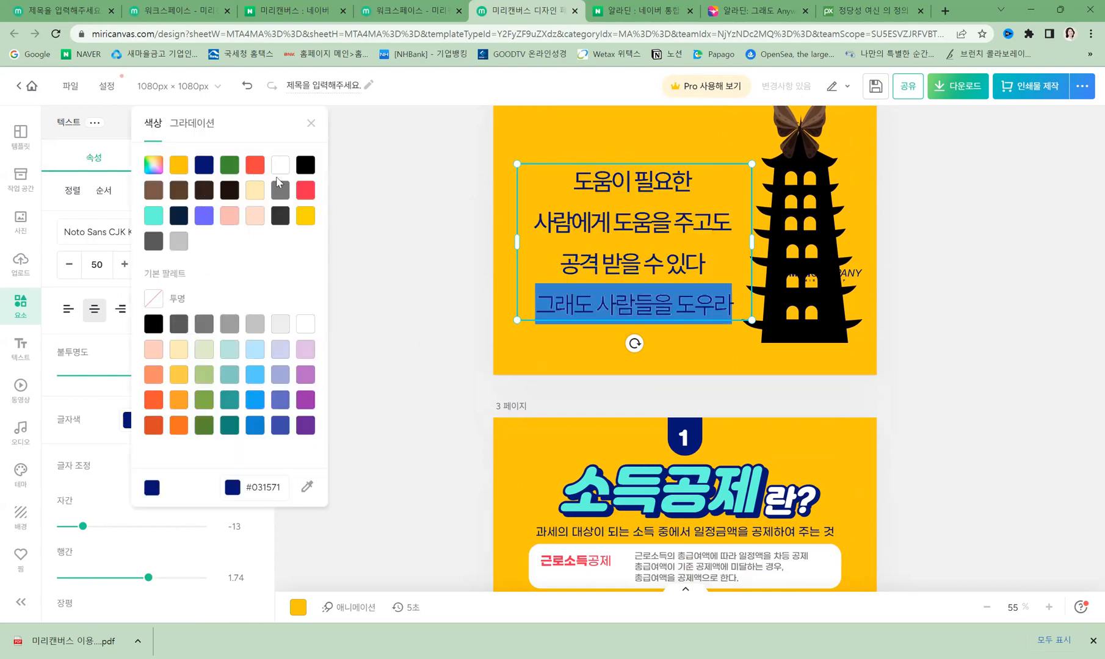
left_click(253, 174)
- Make all of page 2's body text bold
left_click(550, 242)
left_click(444, 251)
left_click(526, 257)
left_click(155, 264)
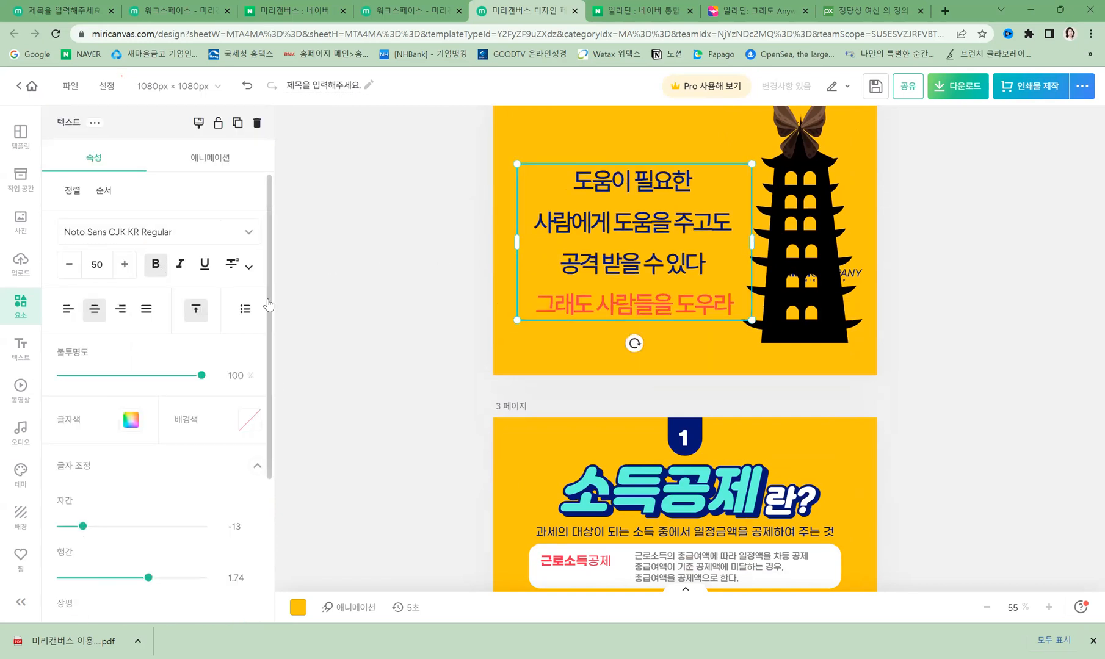
scroll(208, 461, "down", 3)
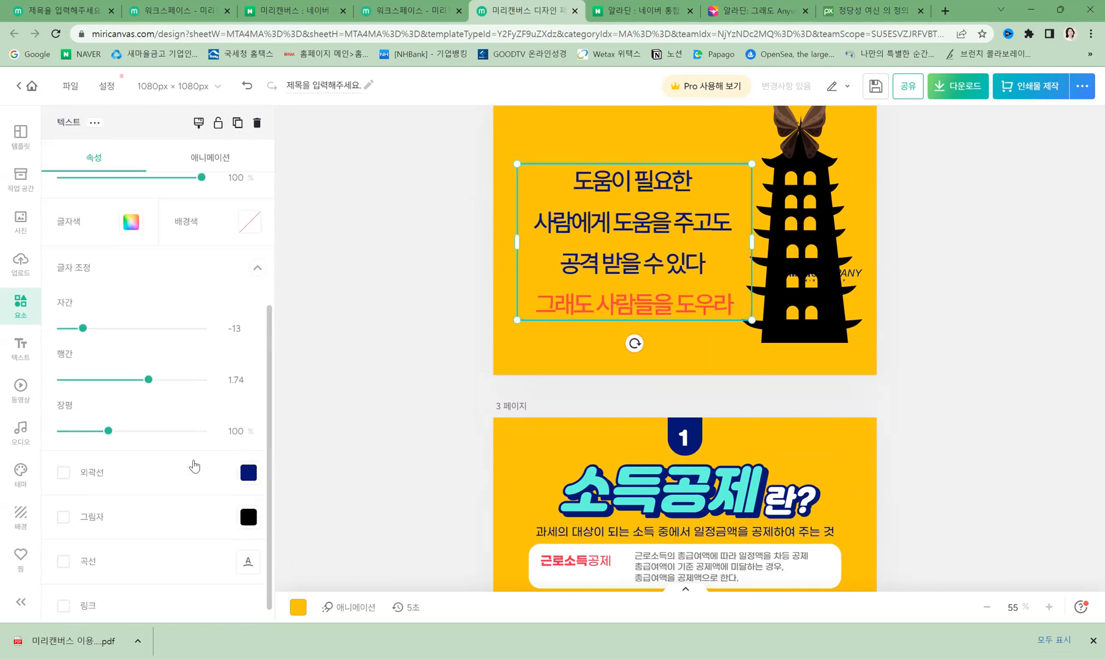
left_click(785, 316)
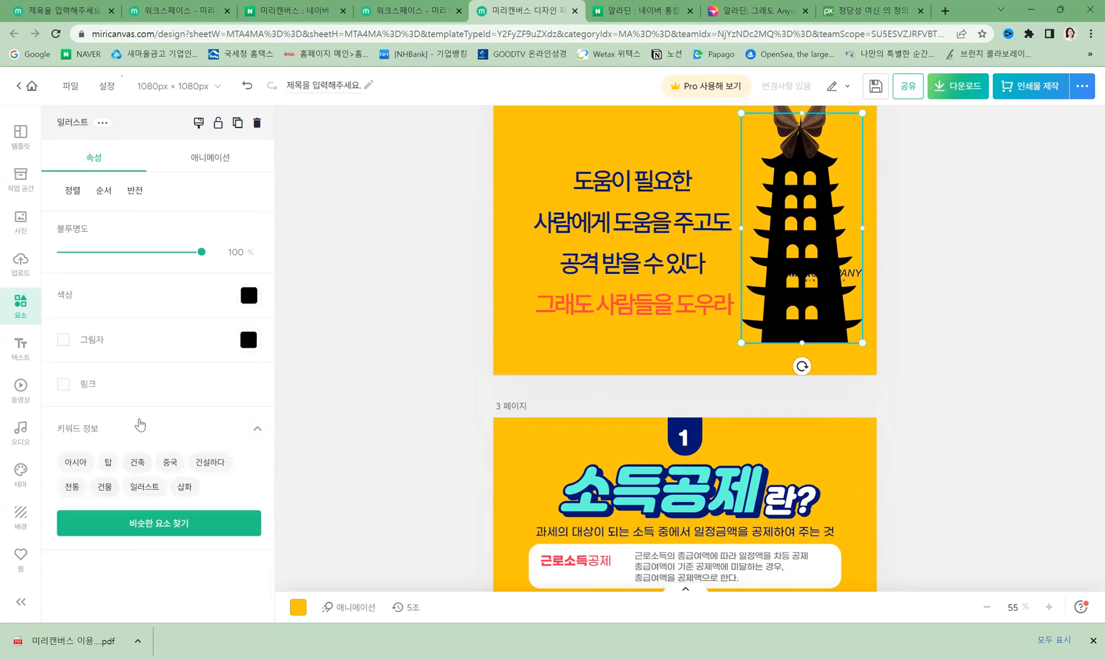
left_click(248, 341)
left_click(62, 343)
left_click(63, 341)
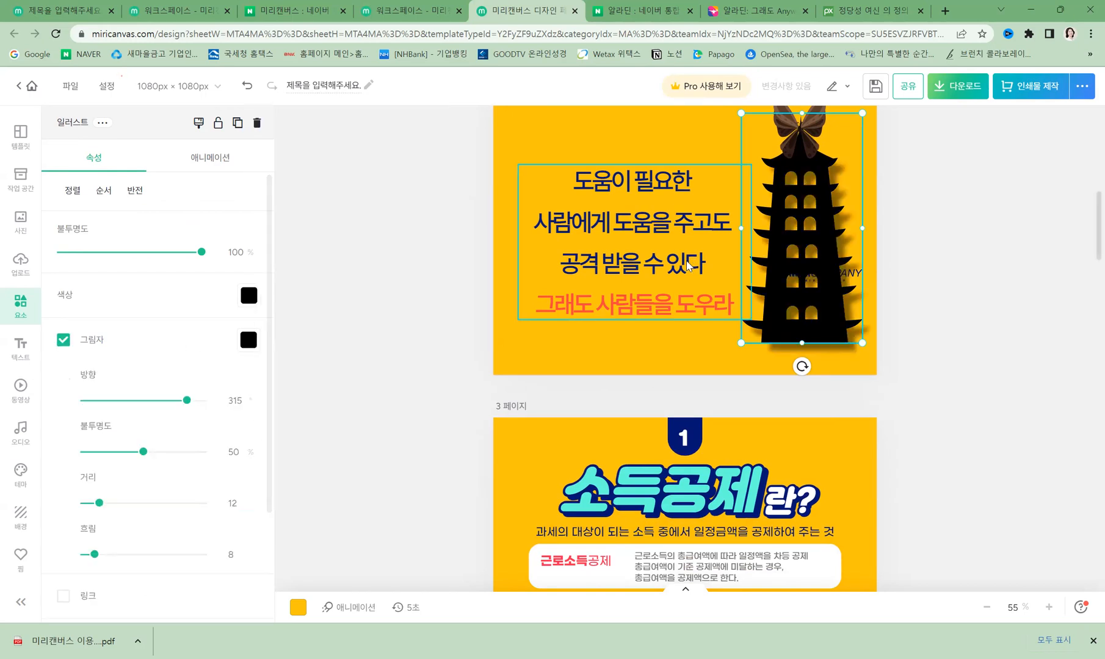
left_click(63, 342)
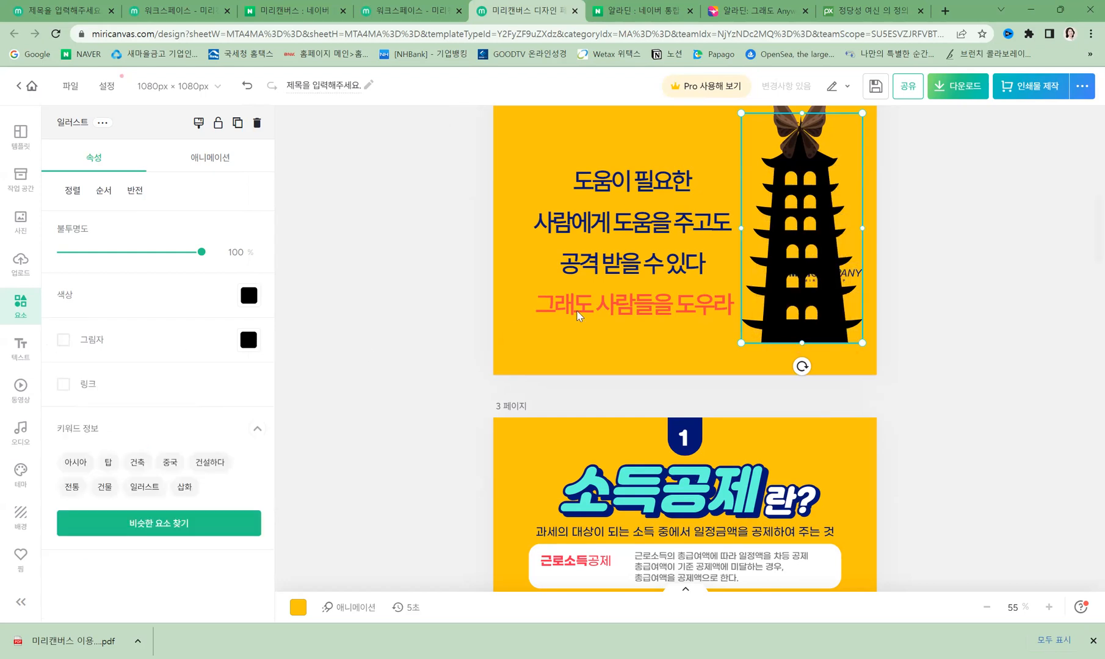
- Add a shadow to page 2's body text with direction 287°, opacity 34% and distance 20
left_click(572, 301)
scroll(103, 487, "down", 3)
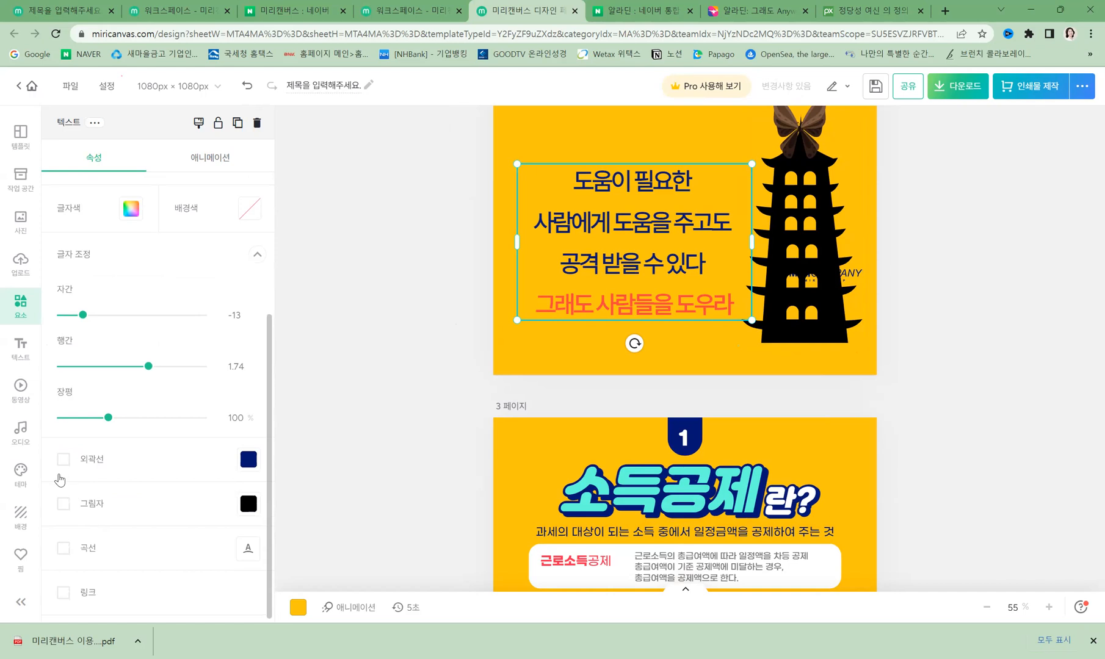
scroll(104, 498, "up", 3)
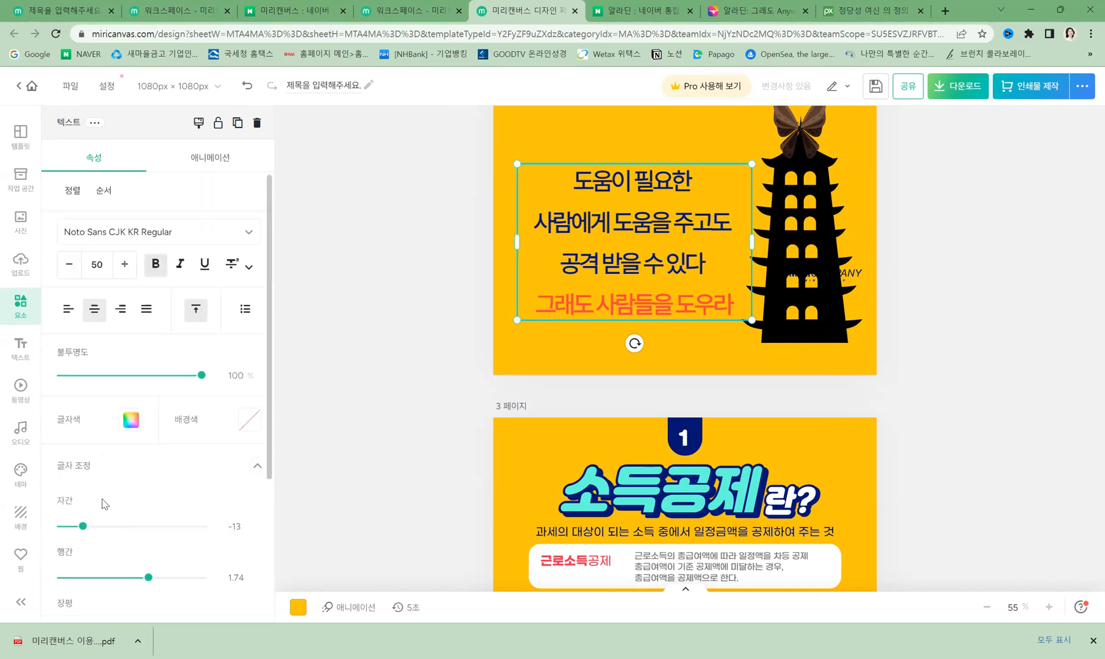
scroll(105, 508, "down", 2)
scroll(123, 459, "down", 1)
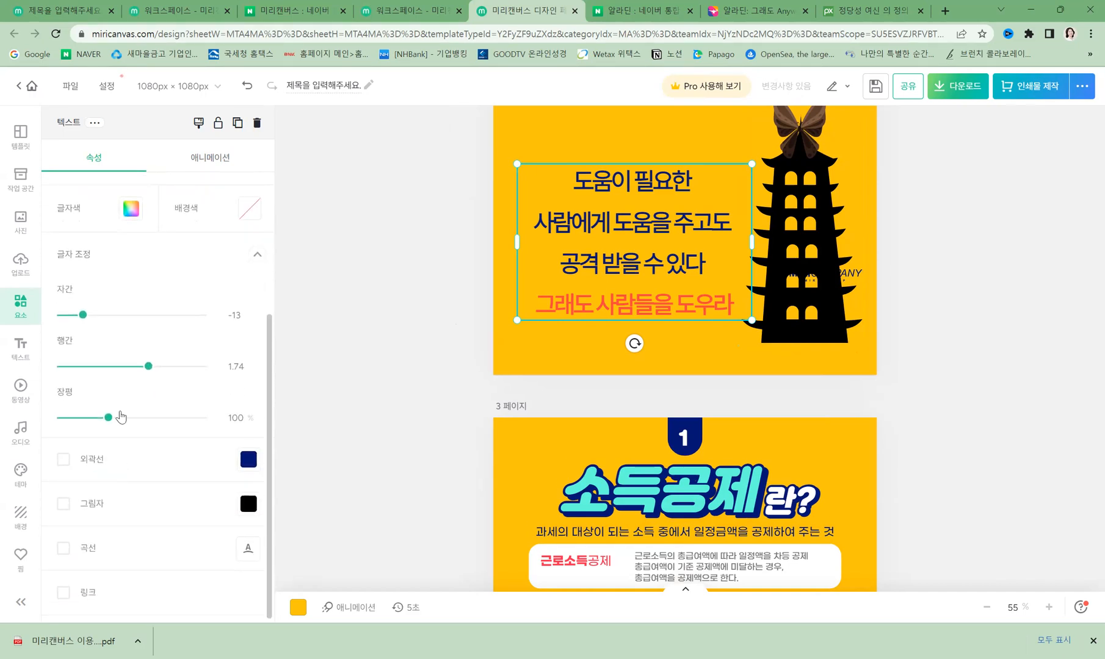
left_click(64, 504)
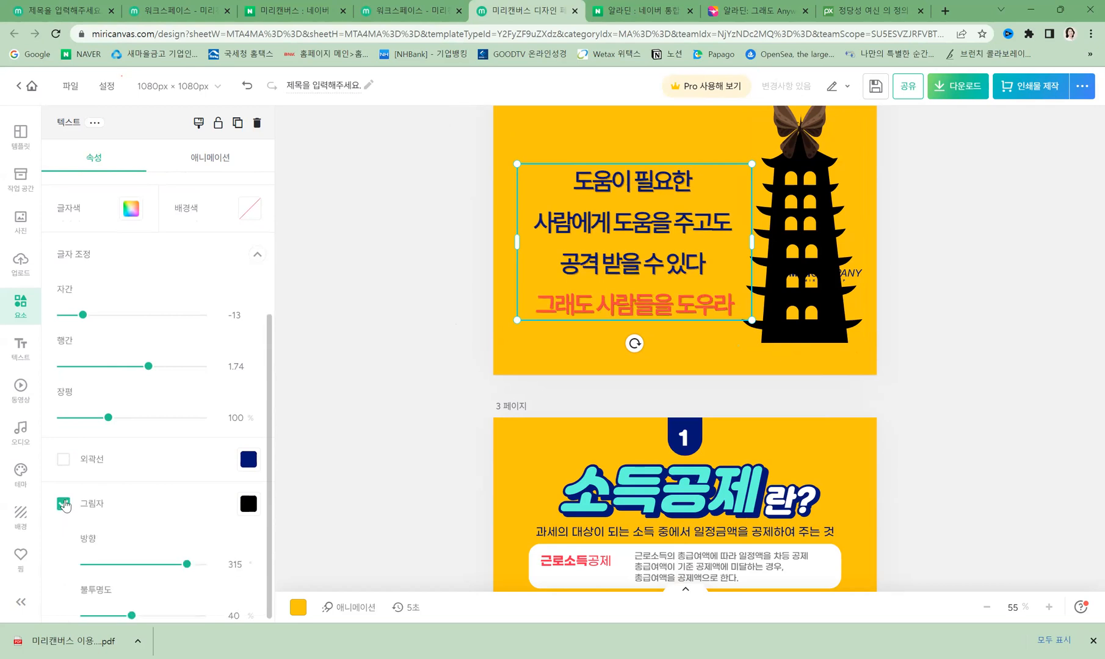
mouse_move(185, 566)
left_mouse_down()
mouse_move(203, 566)
mouse_move(178, 564)
left_mouse_up()
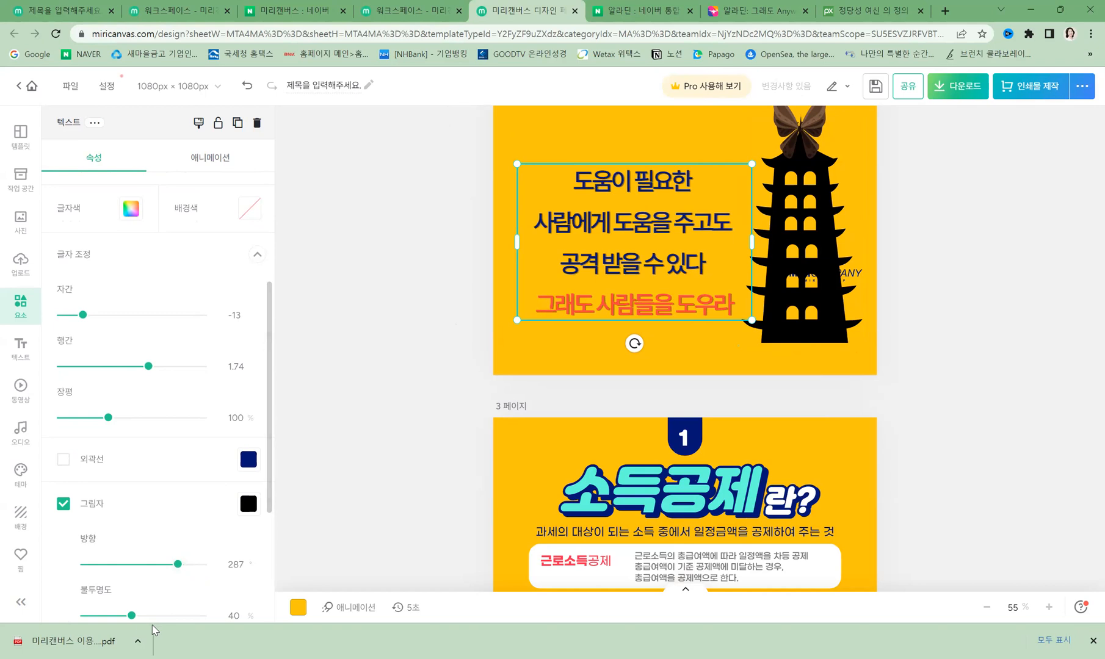
left_click_drag(132, 615, 189, 615)
left_click_drag(147, 621, 124, 617)
scroll(165, 488, "down", 4)
mouse_move(98, 455)
left_mouse_down()
mouse_move(195, 456)
mouse_move(92, 457)
mouse_move(109, 454)
left_mouse_up()
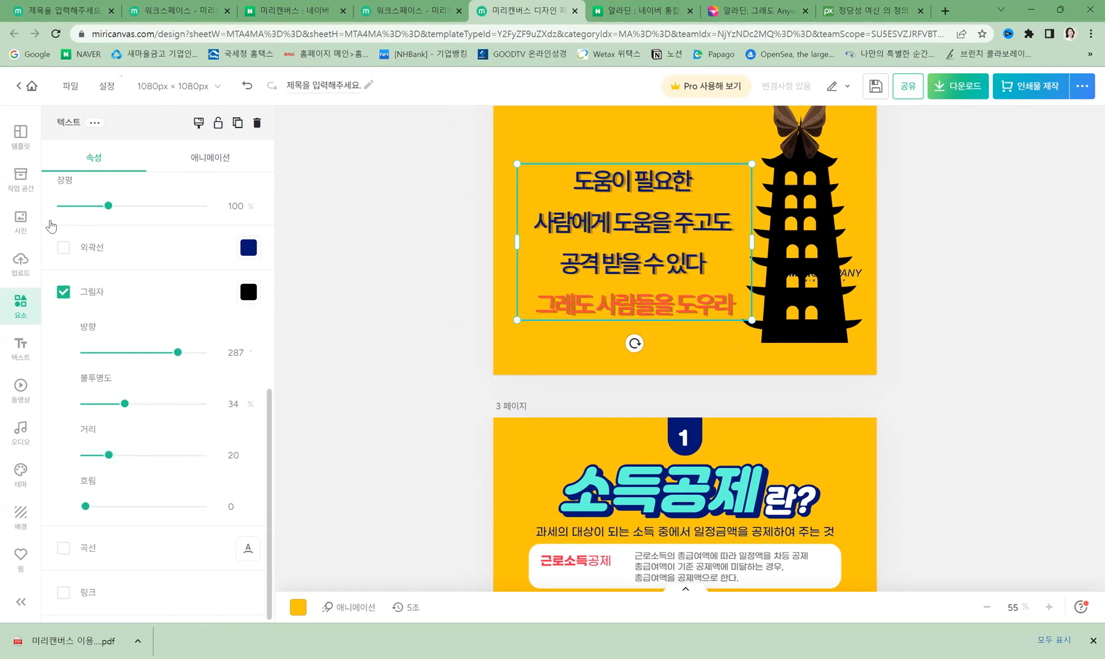
- Leave the card news editor for the home page and exit the unresponsive page
scroll(90, 328, "up", 7)
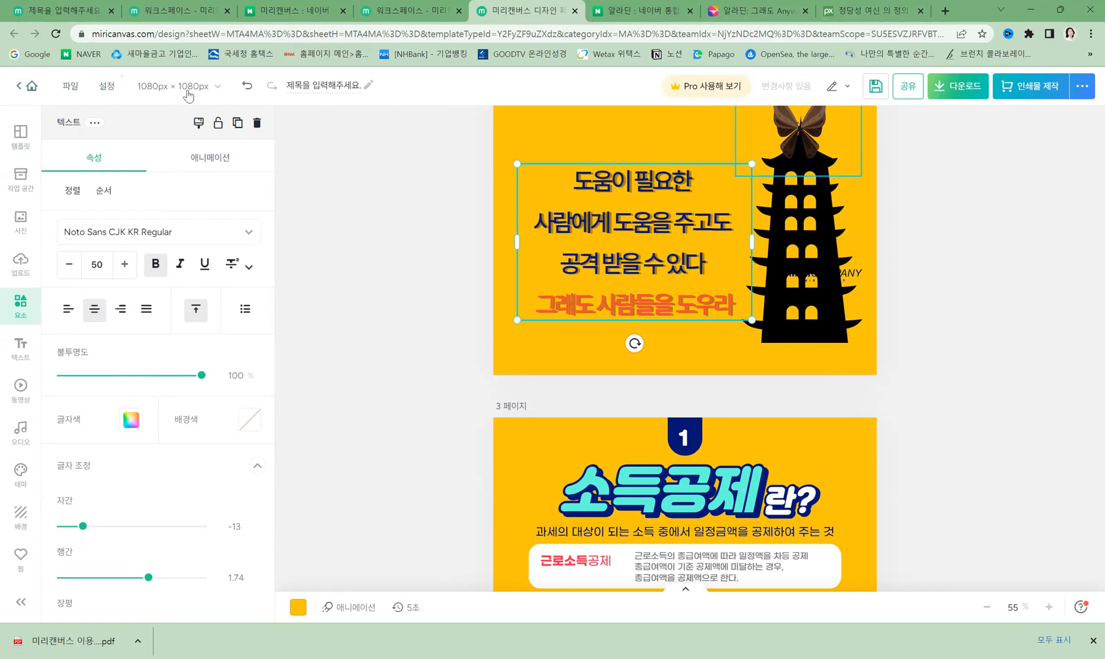
left_click(32, 91)
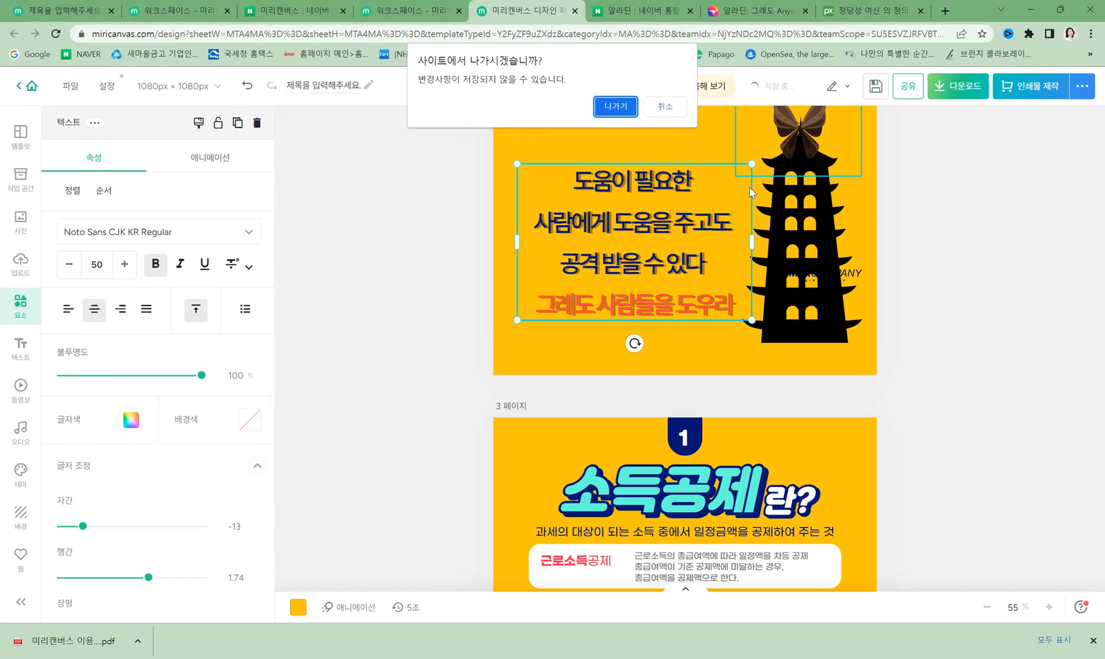
left_click(650, 108)
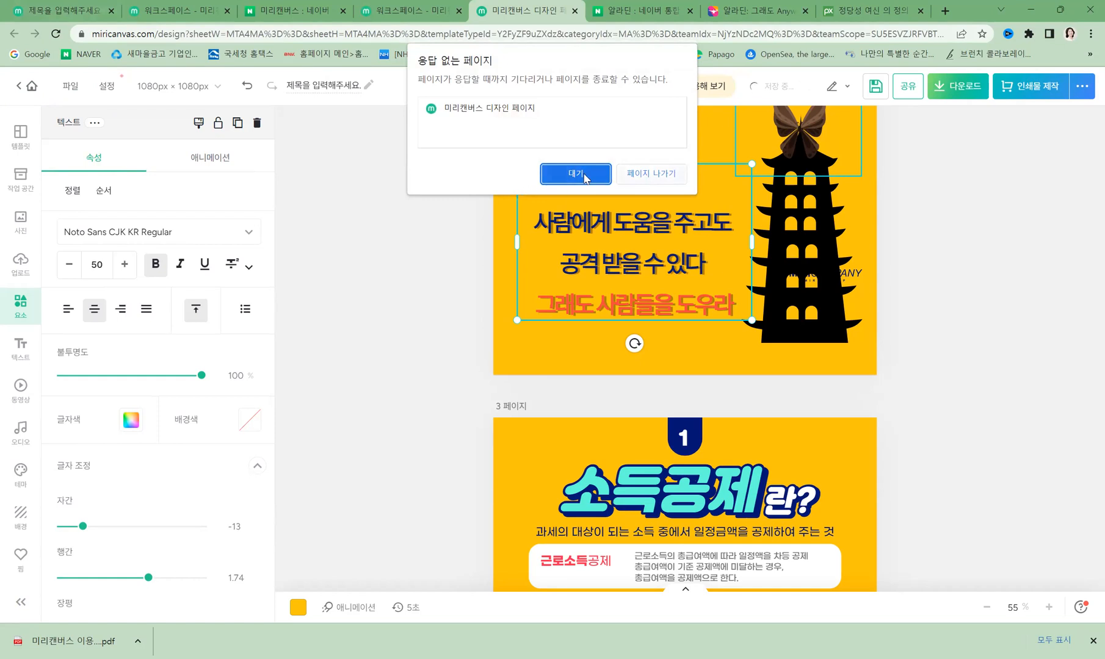
left_click(651, 176)
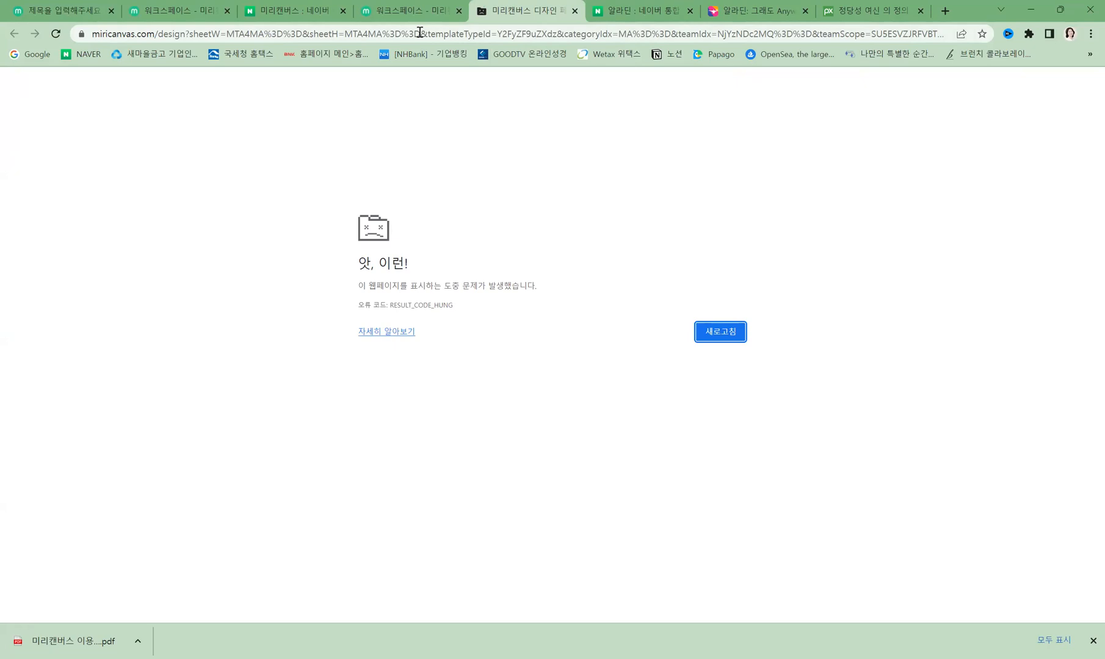
- Switch to the workspace page and create a new YouTube thumbnail design
left_click(393, 22)
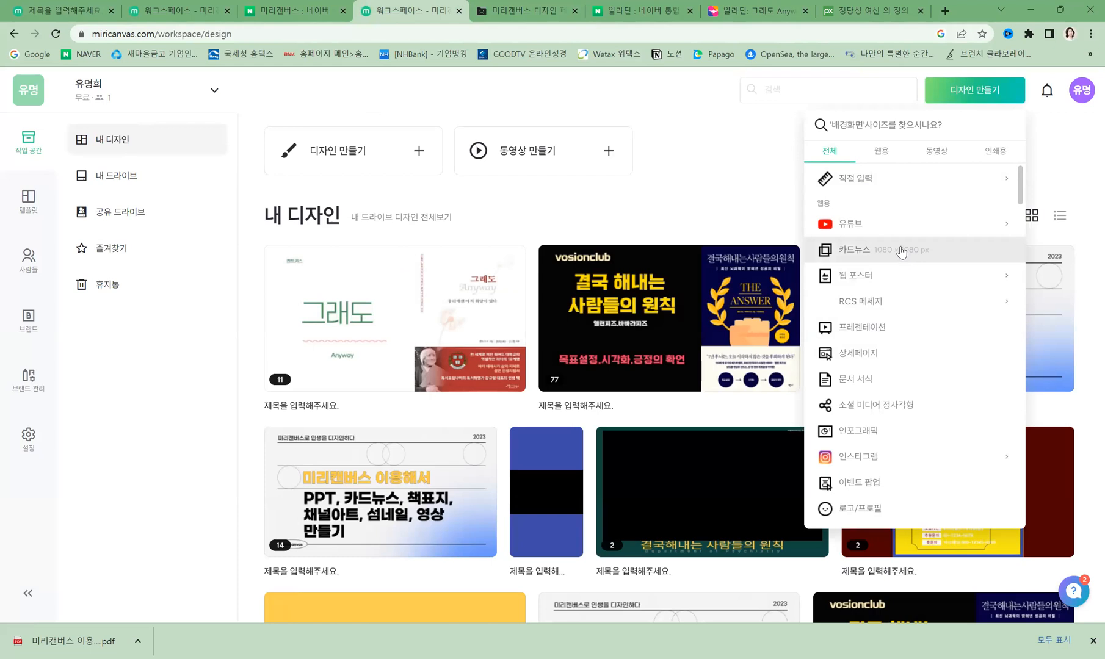
left_click(1008, 231)
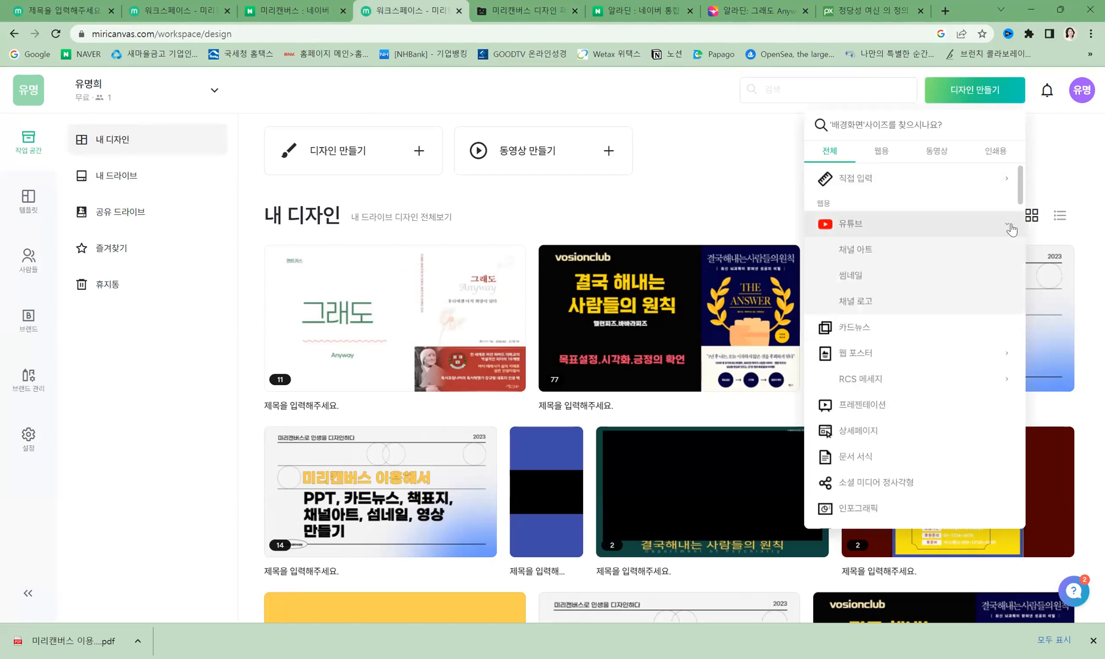
left_click(855, 282)
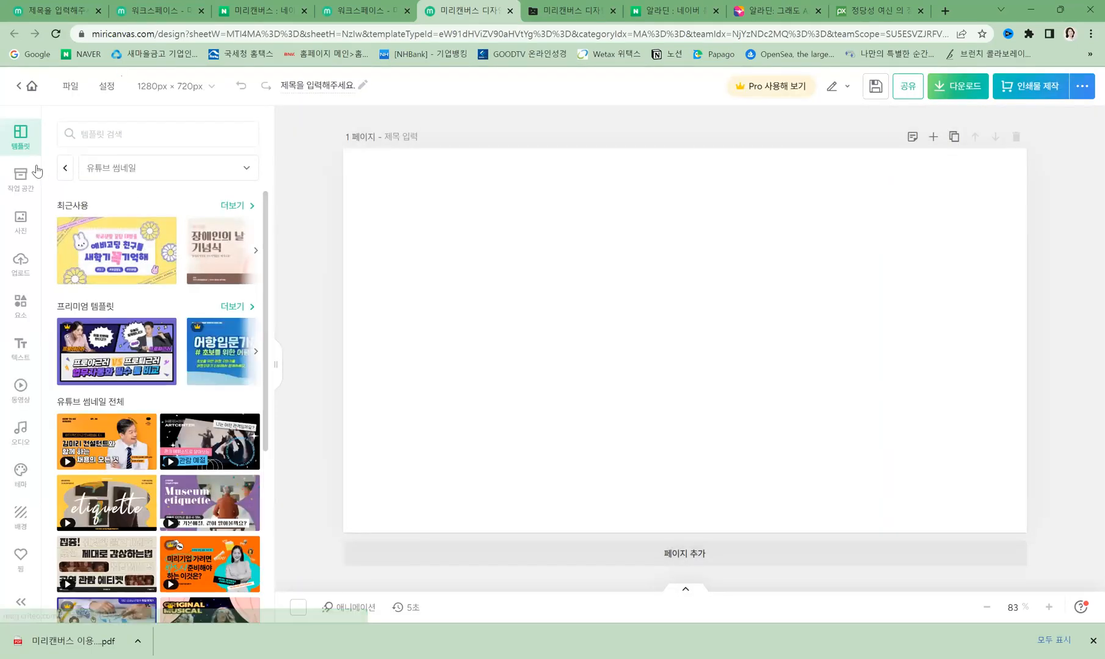
- Apply the recently used yellow bunny-and-flower thumbnail template 예비고딩 친구들 새학기 꼭 기억해 to the page
left_click(222, 181)
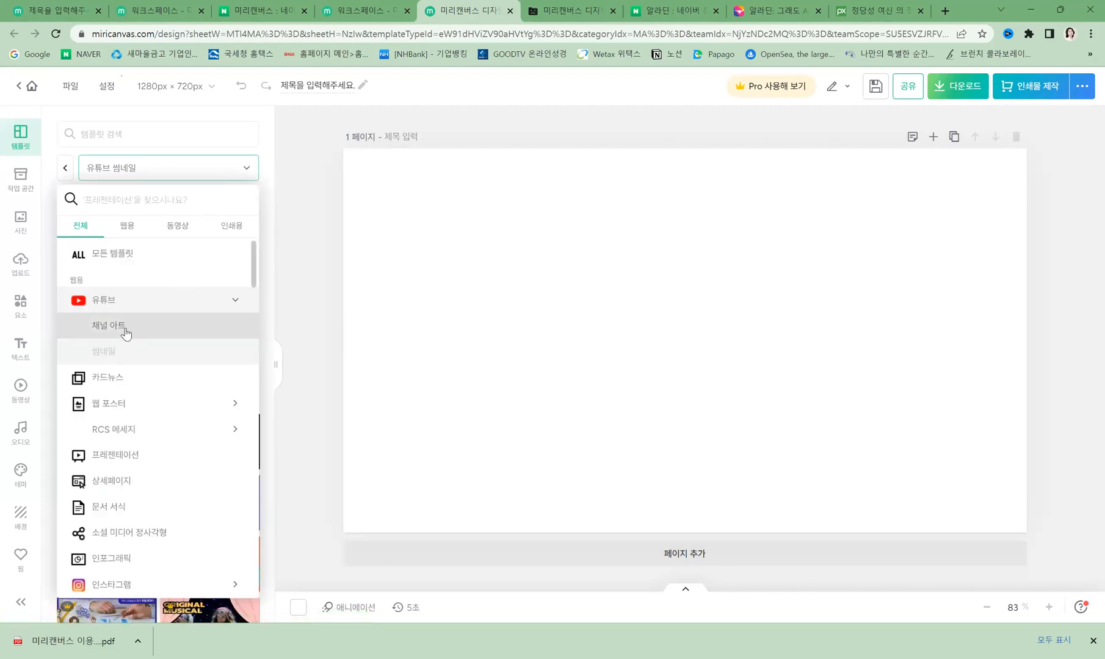
left_click(312, 353)
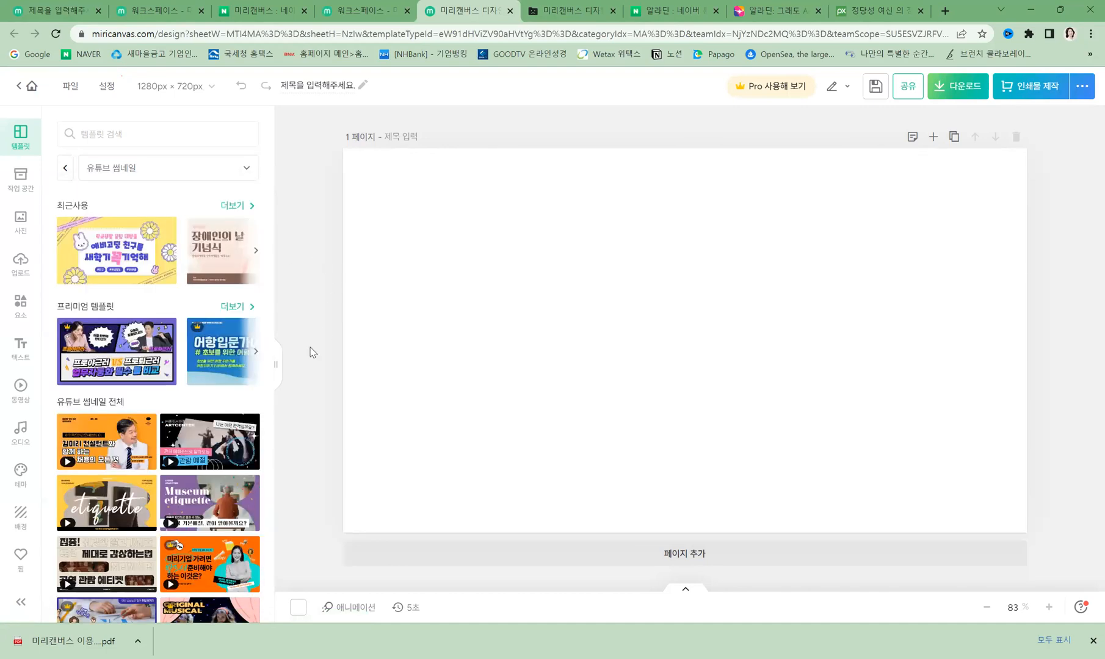
left_click(120, 259)
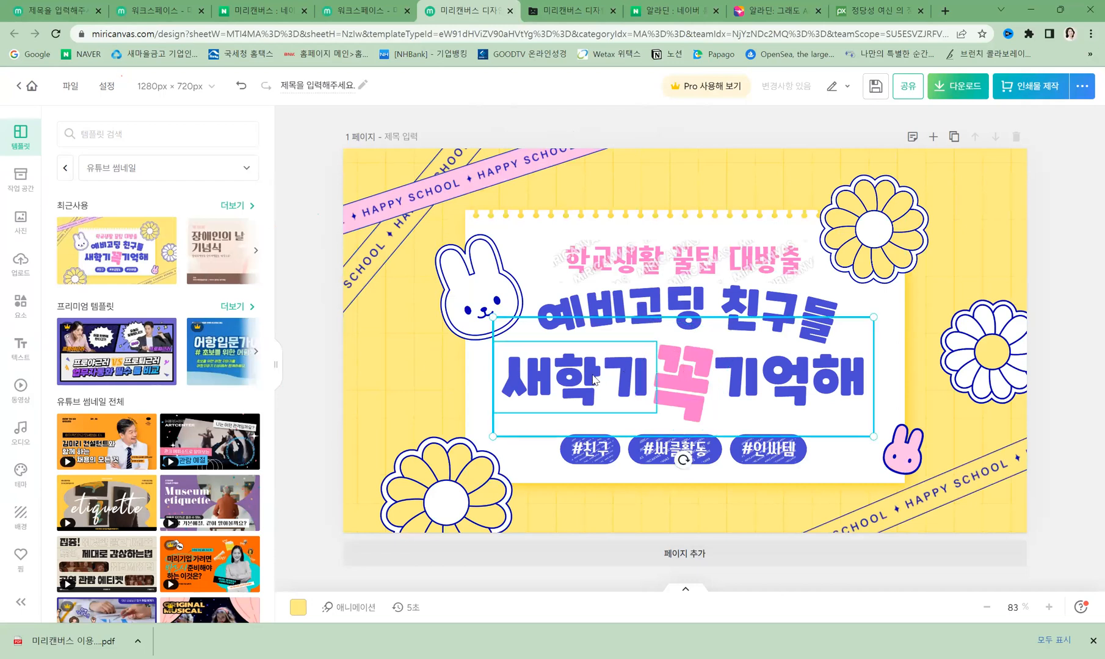
- Replace the title word 새학기 with 미리캔버스 활용하기
left_click(597, 382)
double_click(597, 380)
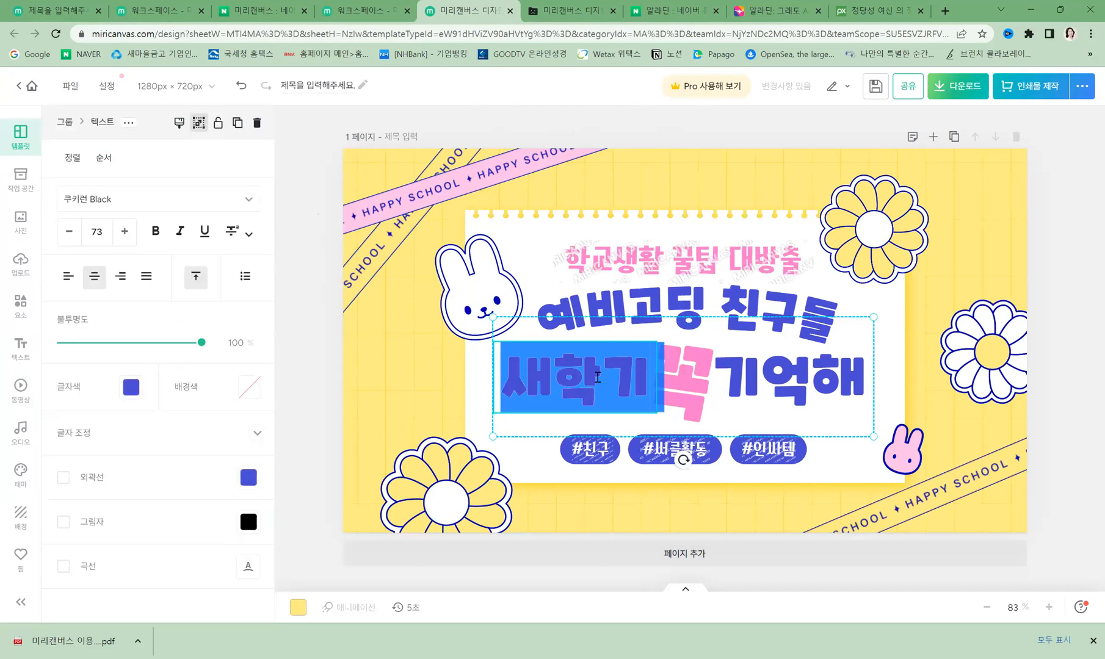
type("미리캔")
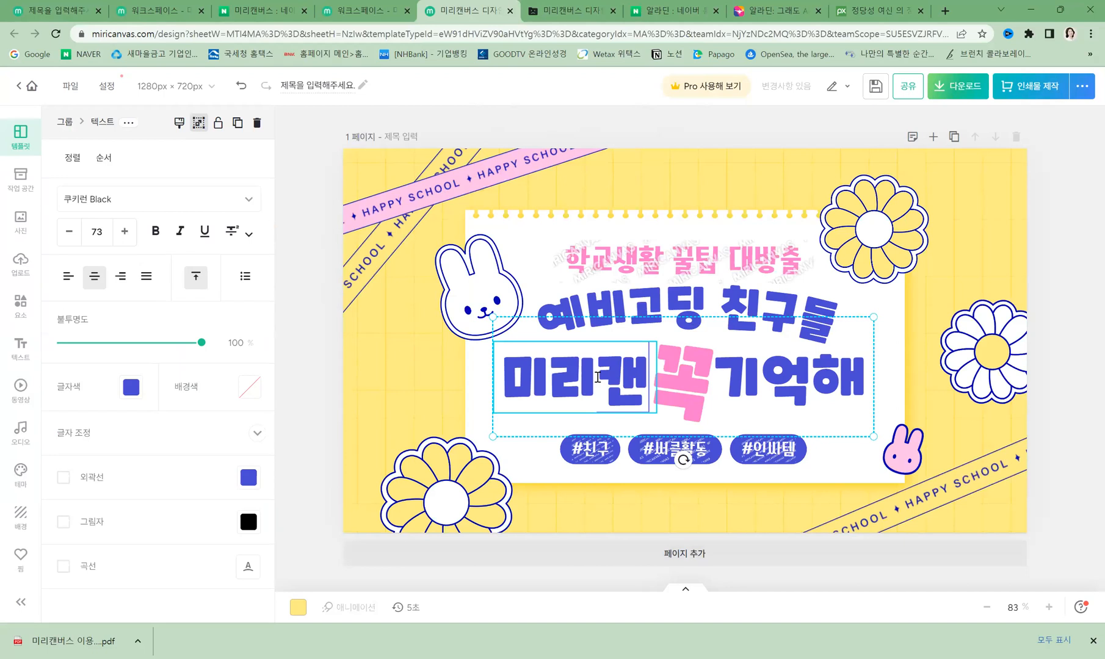
type("버스 활용하기")
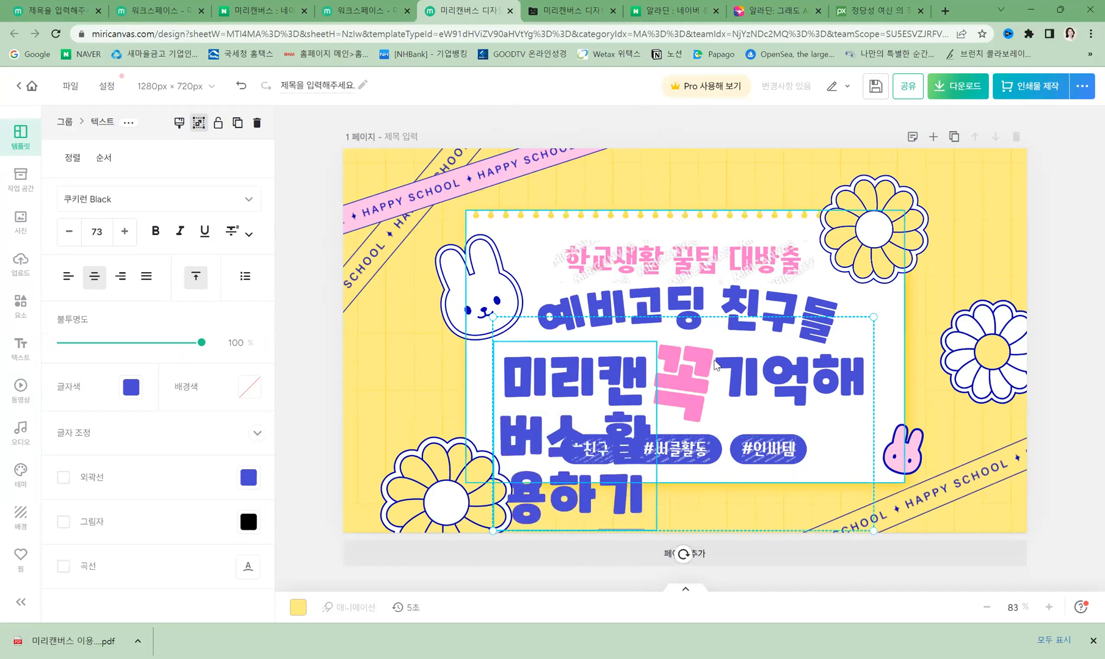
- Delete the 기억해 text and the pink 학교생활 꿀팁 대방출 line
left_click(754, 371)
key("Delete")
left_click(760, 327)
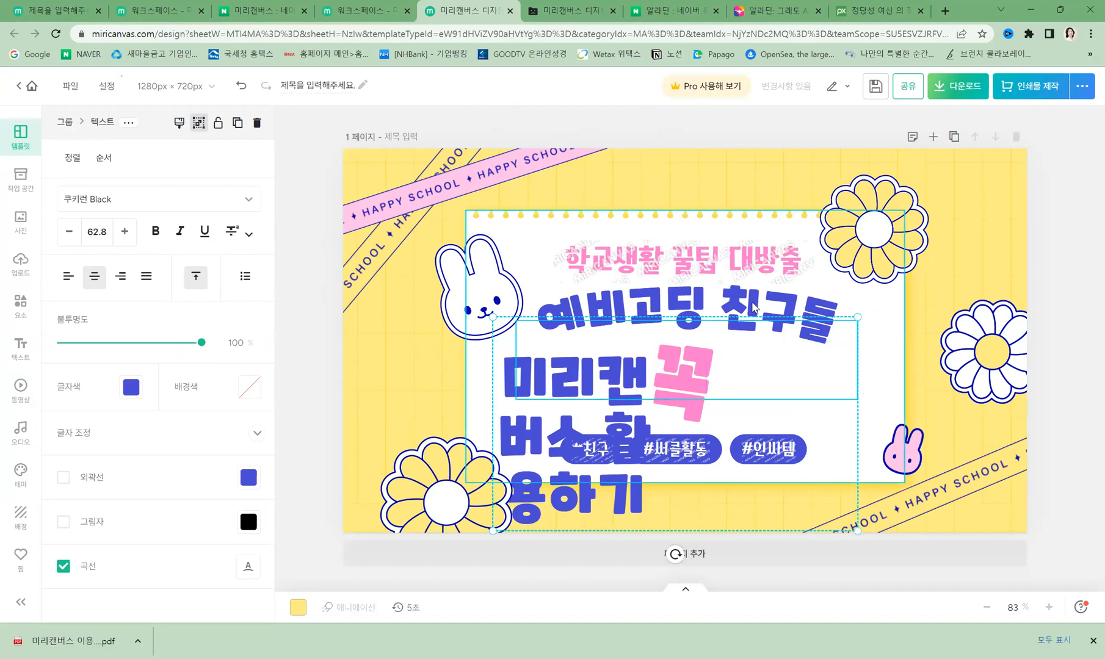
left_click(741, 297)
left_click(728, 265)
key("Delete")
- Move the arched headline and the title group upward, and shift and enlarge the white note panel behind them
left_click_drag(693, 297, 752, 305)
left_click_drag(832, 320, 801, 272)
left_click_drag(617, 379, 611, 332)
left_click_drag(431, 366, 558, 343)
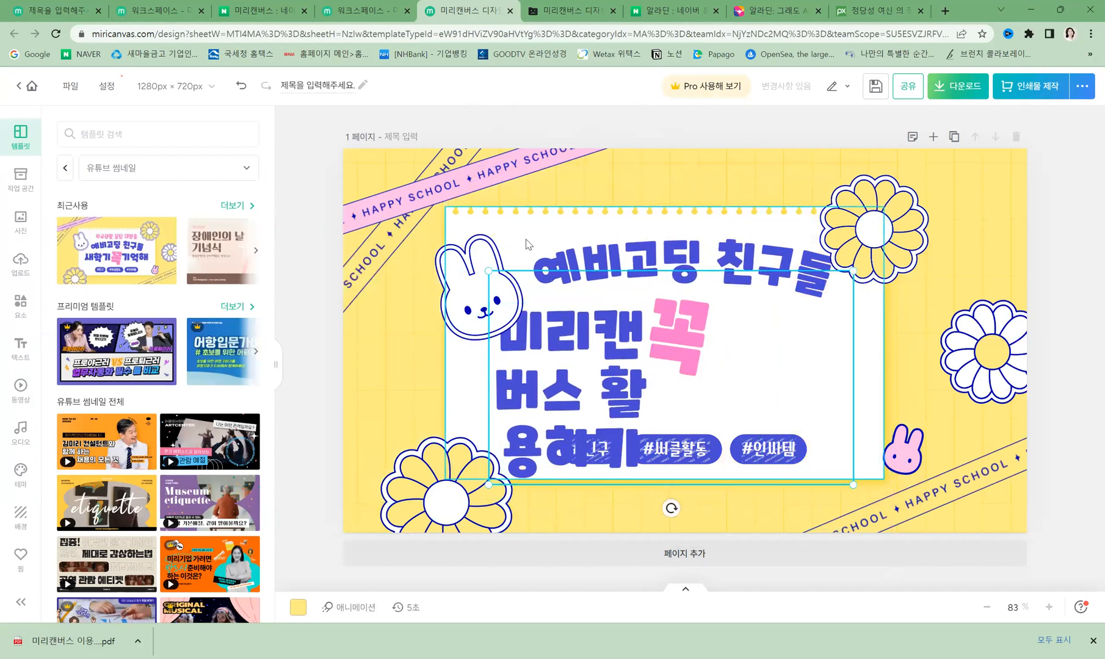
left_click(529, 245)
left_click_drag(890, 482, 932, 509)
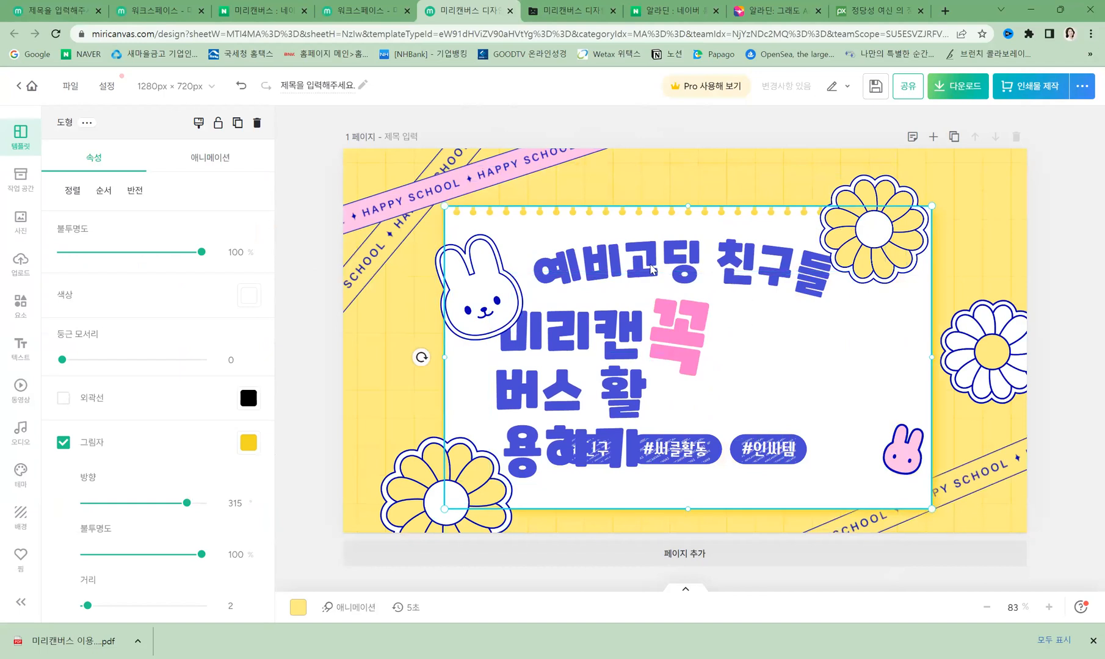
- Move the arched headline above the note panel's upper edge and raise the title group clear of the hashtag pills
left_click(657, 296)
left_click_drag(611, 265, 661, 284)
left_click(626, 266)
left_click(623, 276)
left_click(644, 359)
left_click_drag(643, 360, 621, 283)
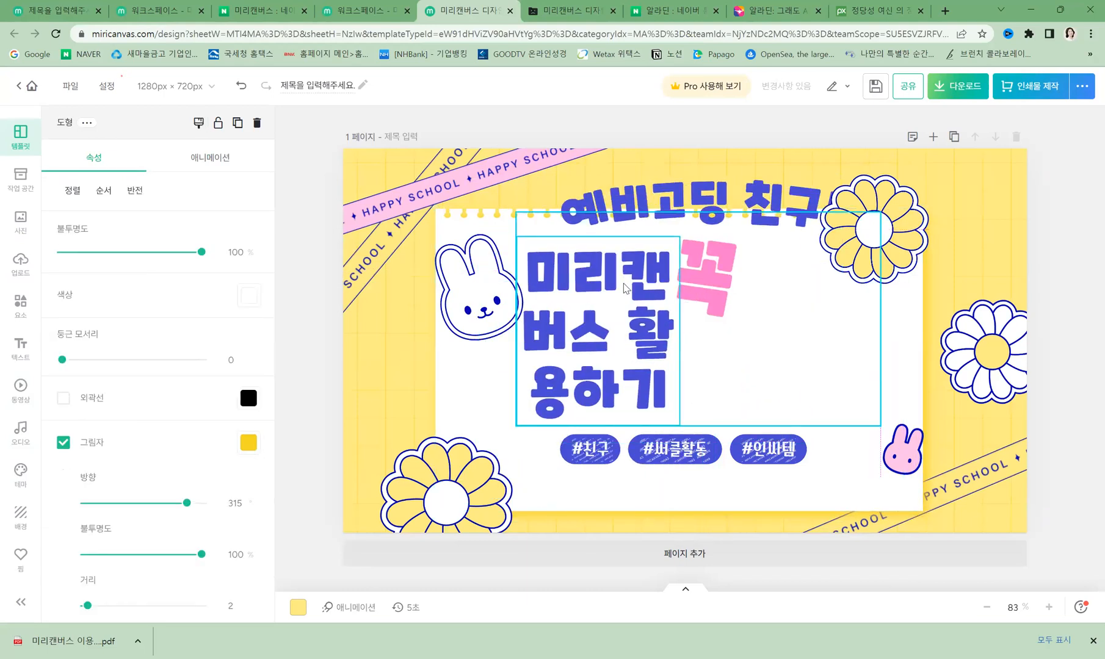
- Ungroup the title text 미리캔버스 활용하기 and the pink 꼭
double_click(691, 304)
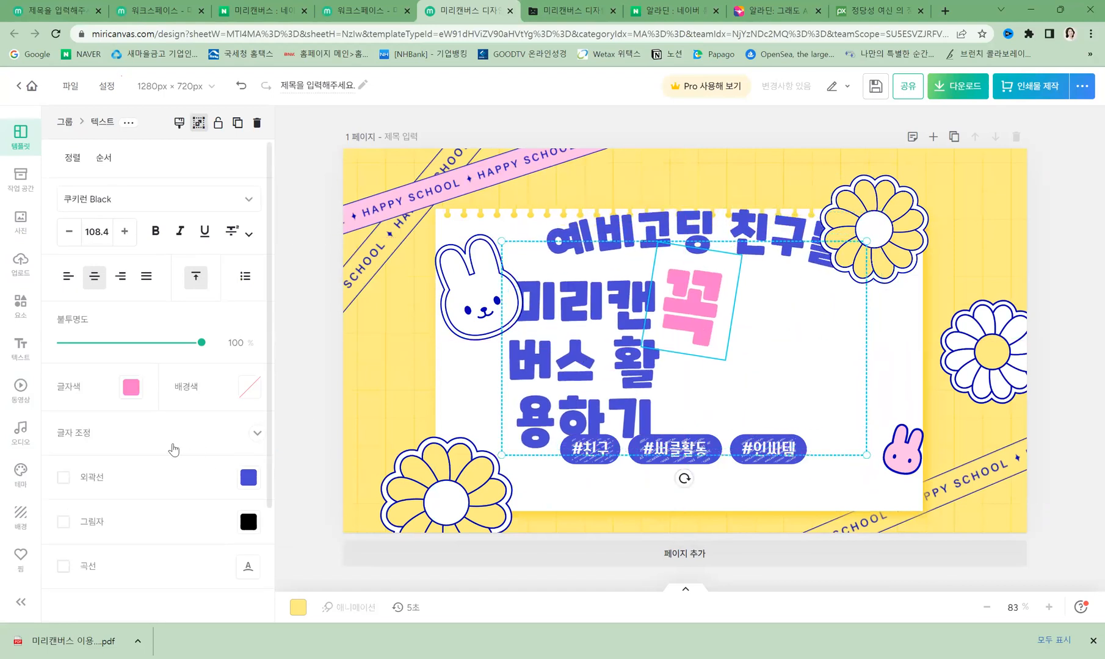
scroll(177, 464, "down", 2)
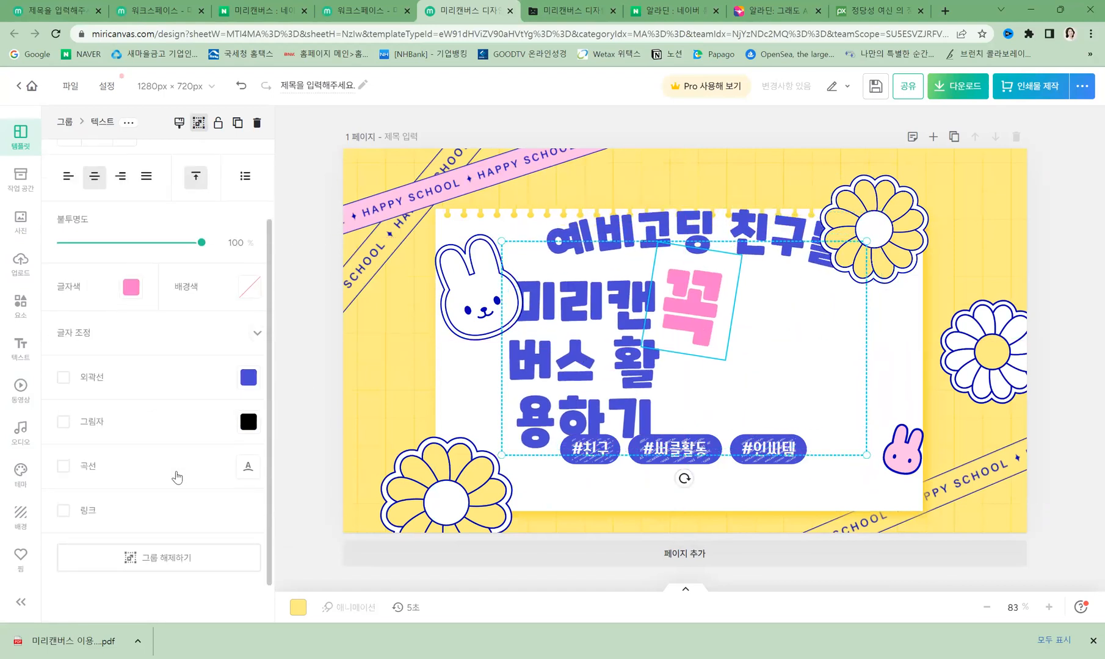
left_click(133, 559)
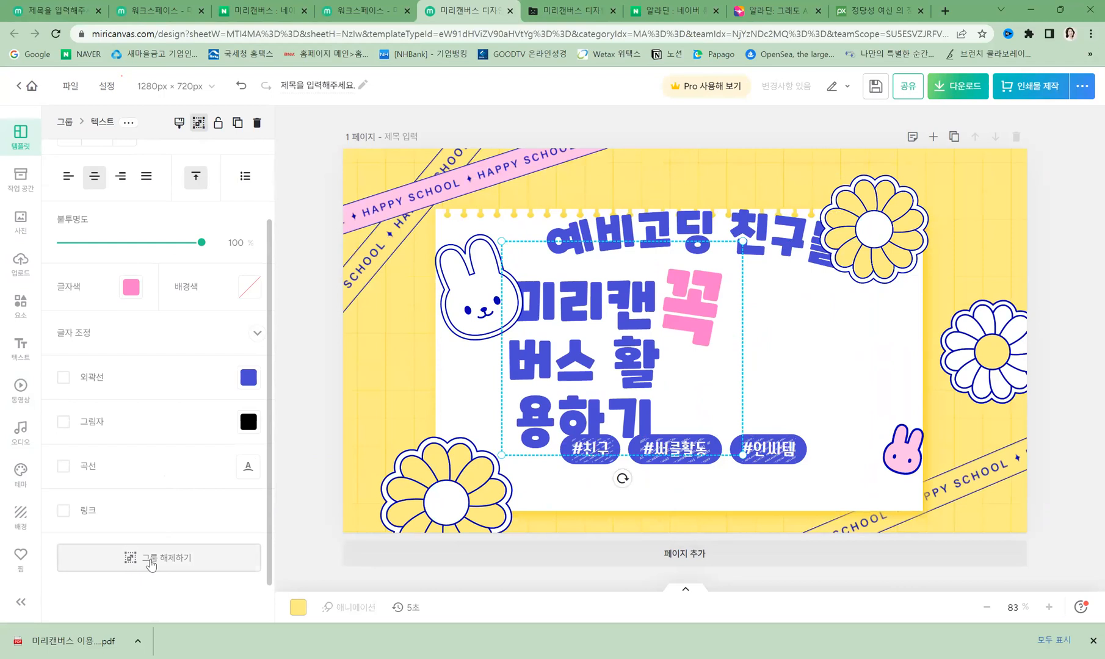
- Lower the white note panel and the title texts, and place the arched headline above the panel
left_click(620, 230)
left_click_drag(623, 236, 648, 415)
left_click(630, 236)
left_click_drag(749, 307, 683, 241)
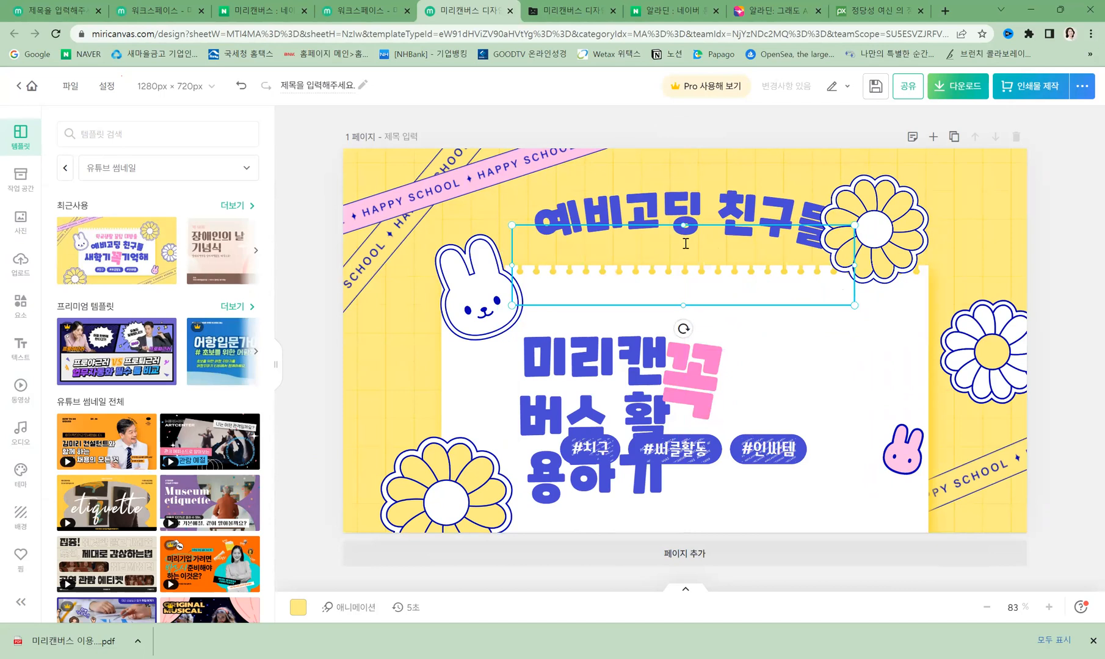
- Replace the arched headline's text with miricanvas활용
double_click(646, 252)
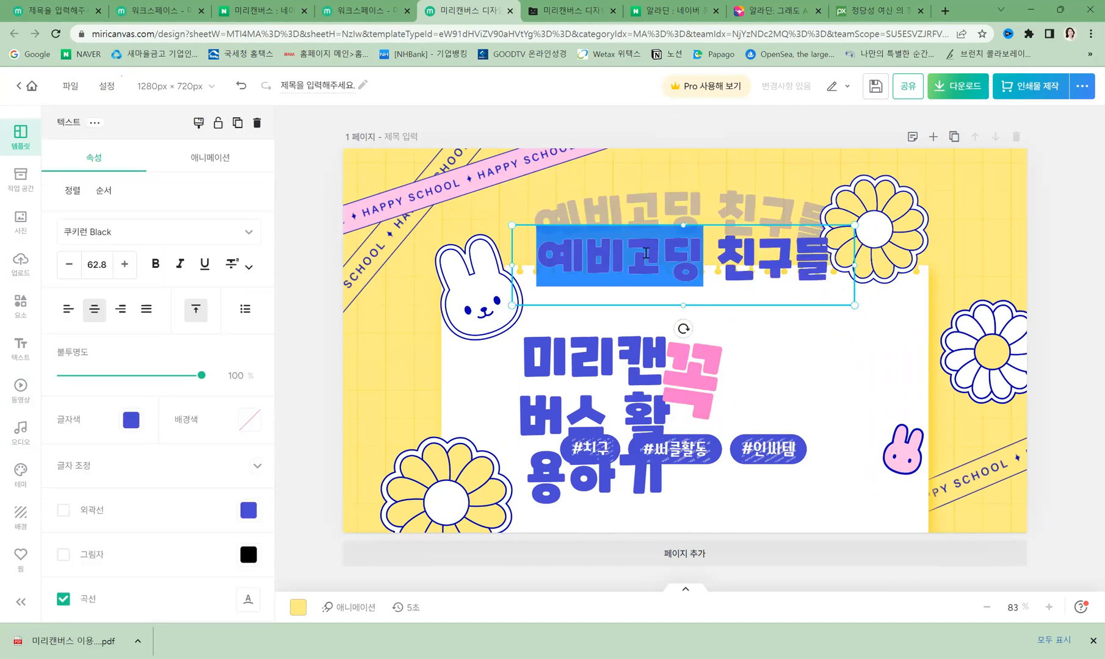
type("ㅡ")
key("BackSpace")
type("m")
type("iric")
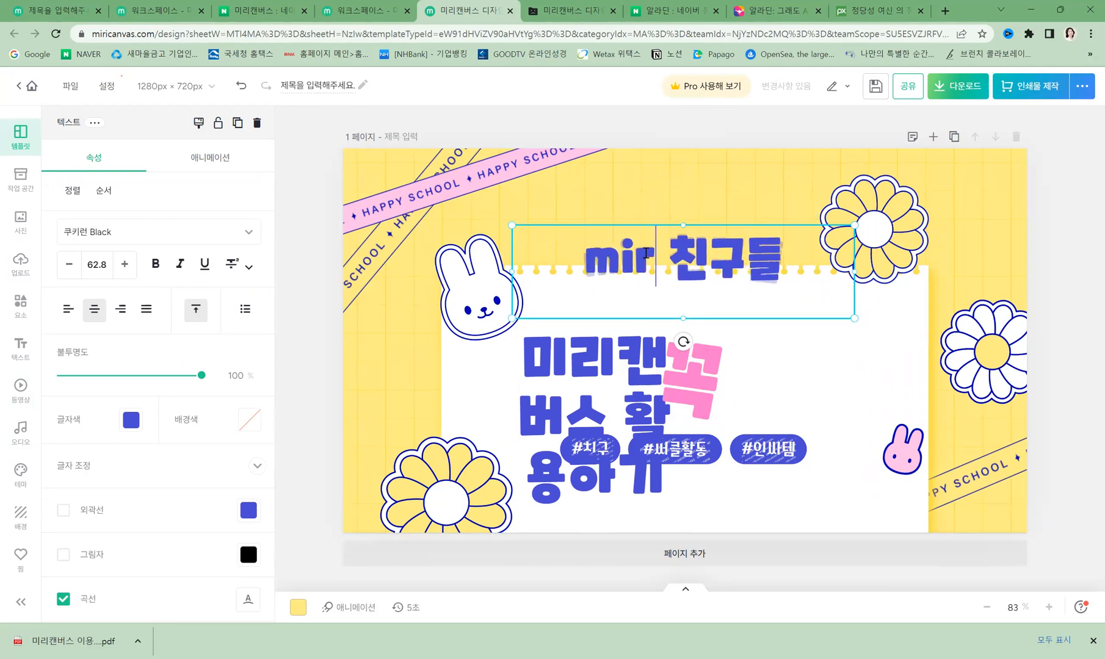
type("an")
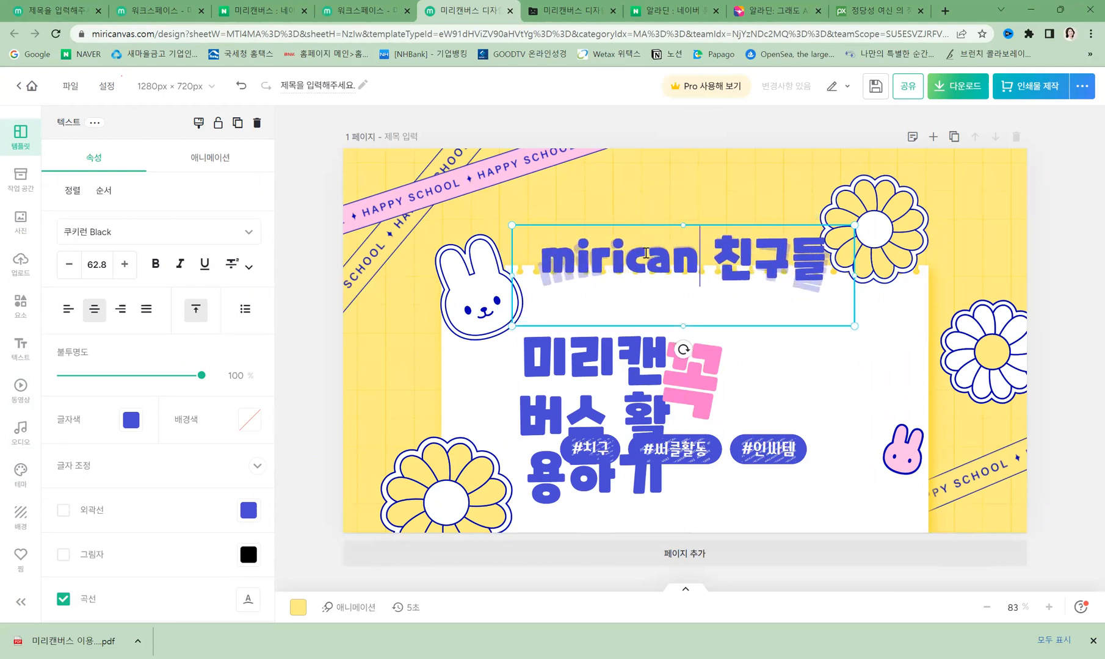
type("vo")
key("BackSpace")
type("as")
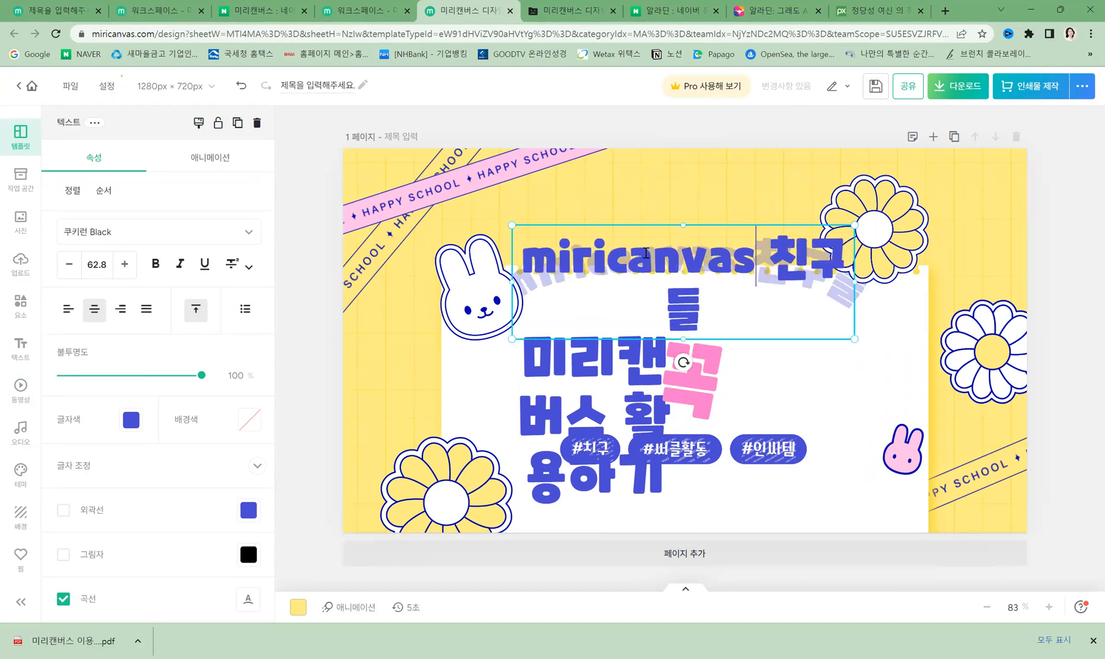
type("활용")
key("Delete")
key("Delete")
key("Delete")
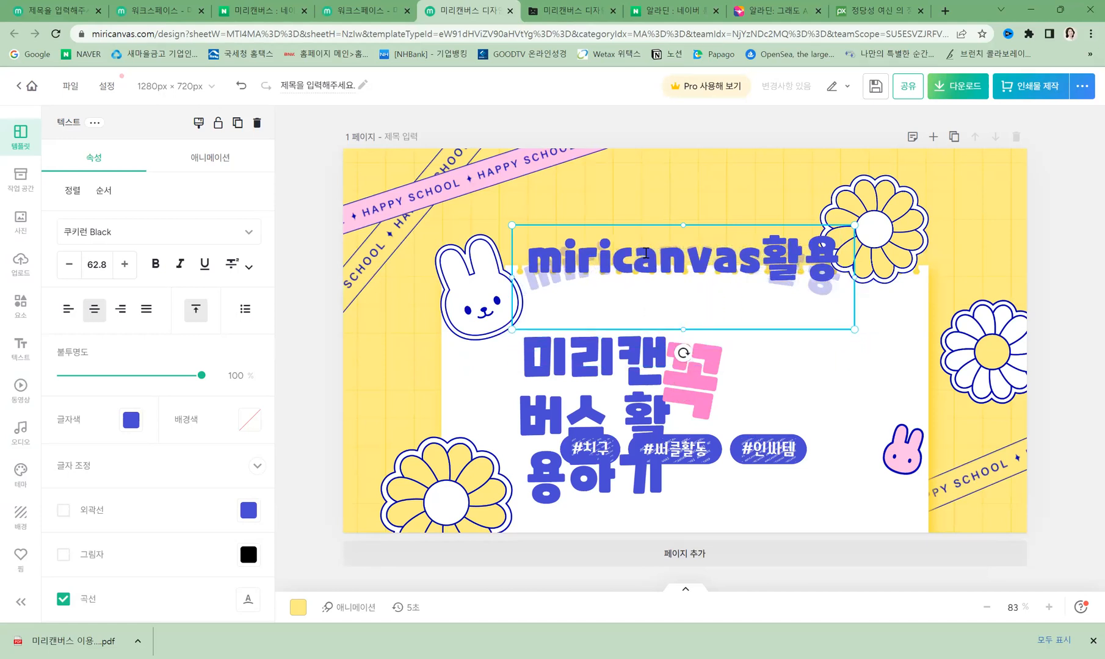
- Position the arched headline above the title and resize the white note panel beneath it to about 912 × 565 px
left_click(740, 411)
left_click_drag(690, 265, 673, 189)
left_click(692, 253)
left_click_drag(709, 279, 697, 276)
left_click(787, 376)
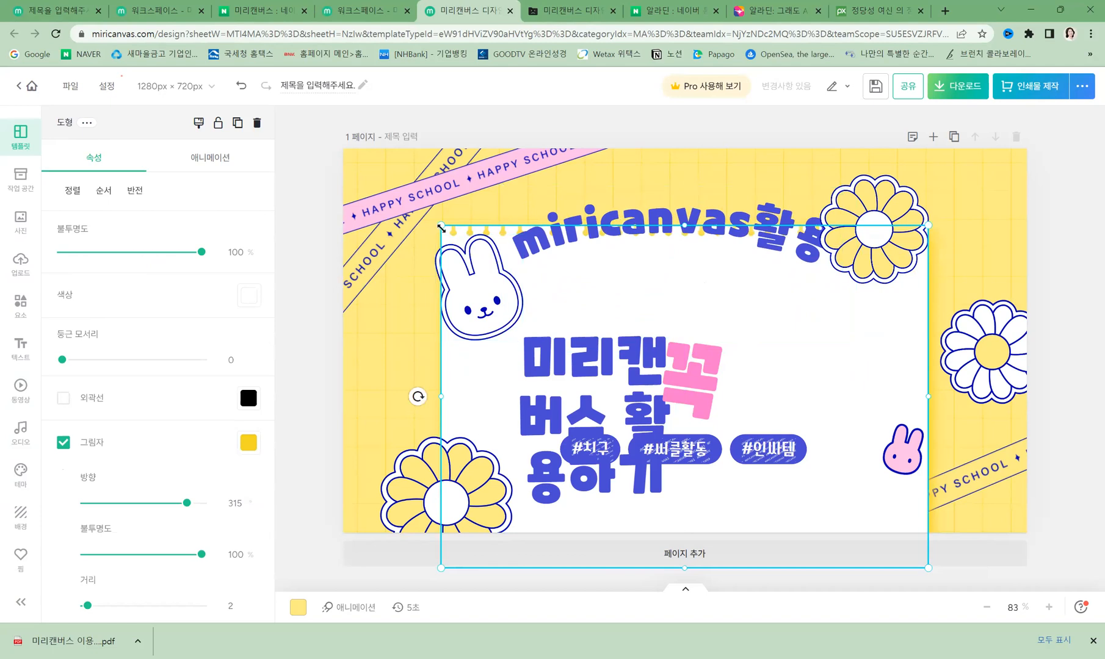
left_click_drag(693, 225, 696, 269)
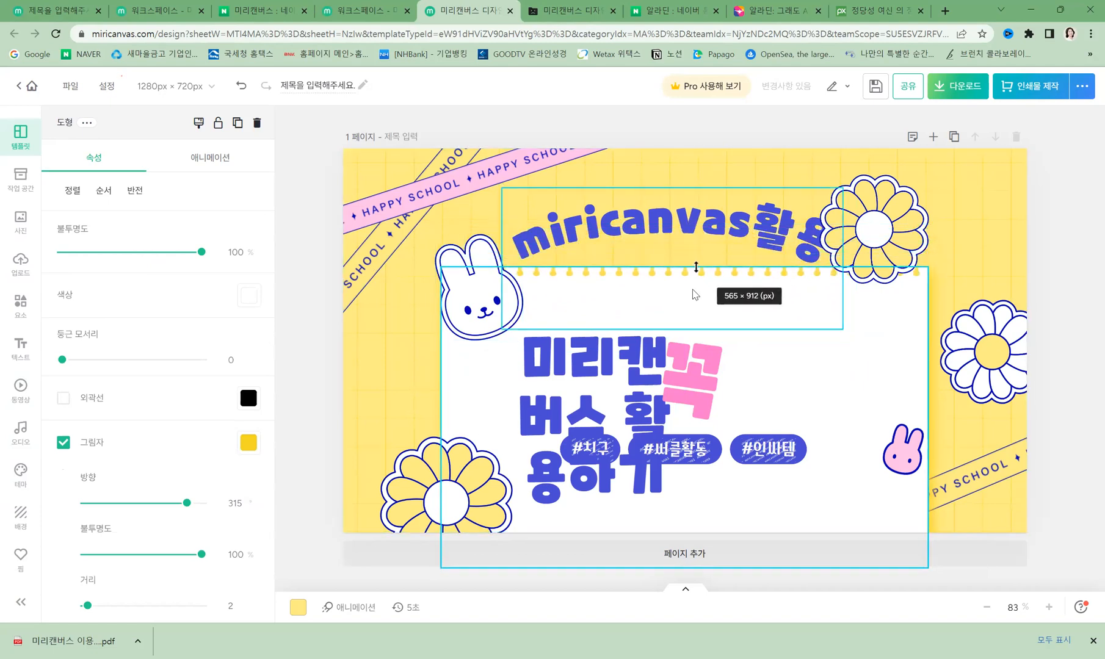
- Move the pink 꼭 beside the title and widen the title's text box so 미리캔버스 fits on one line
left_click_drag(613, 397, 811, 368)
left_click(642, 376)
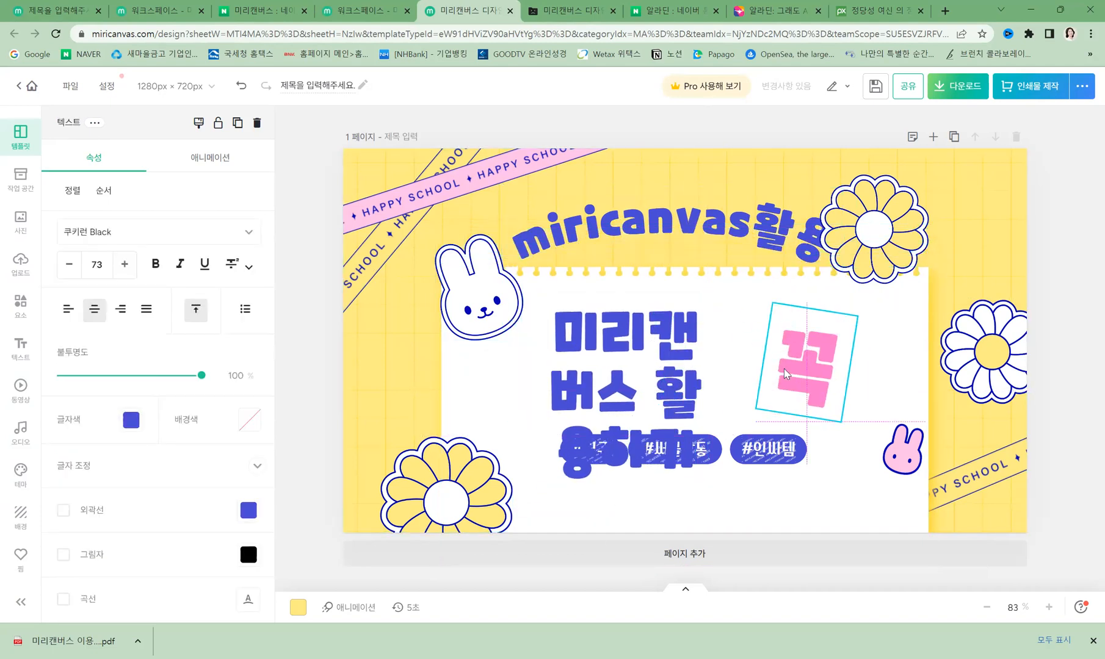
left_click(692, 403)
left_click_drag(704, 389, 810, 379)
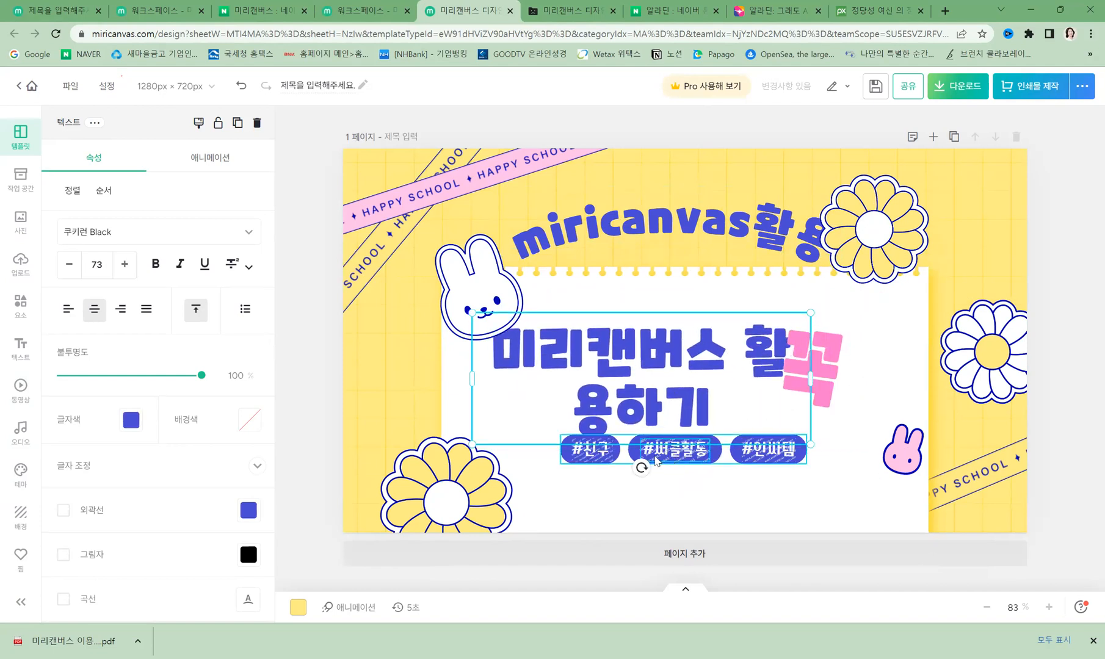
- Delete the row of hashtag pills #친구, #써클활동 and #인싸템
left_click(585, 458)
key("Delete")
left_click(651, 452)
- Centre the title text on the note panel and move the pink 꼭 further out to its lower right
left_click_drag(653, 385, 675, 374)
left_click_drag(828, 364, 878, 401)
left_click_drag(692, 380, 716, 391)
- Insert a line break in the title so 활용하기 stands on its own line below 미리캔버스
left_click(849, 401)
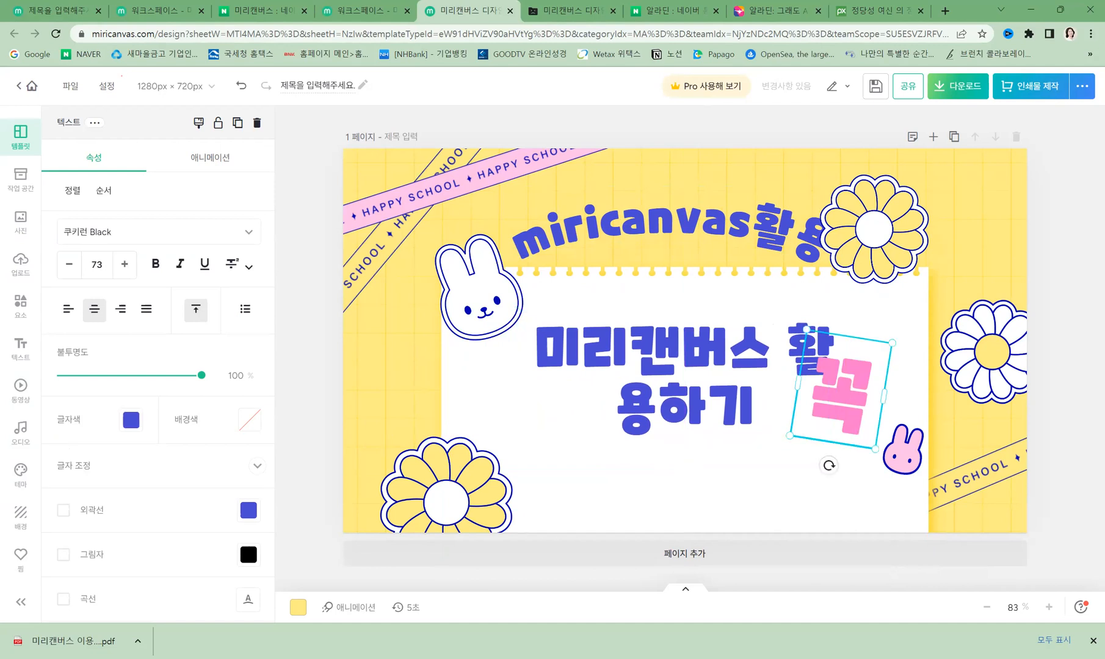
double_click(849, 401)
left_click(697, 429)
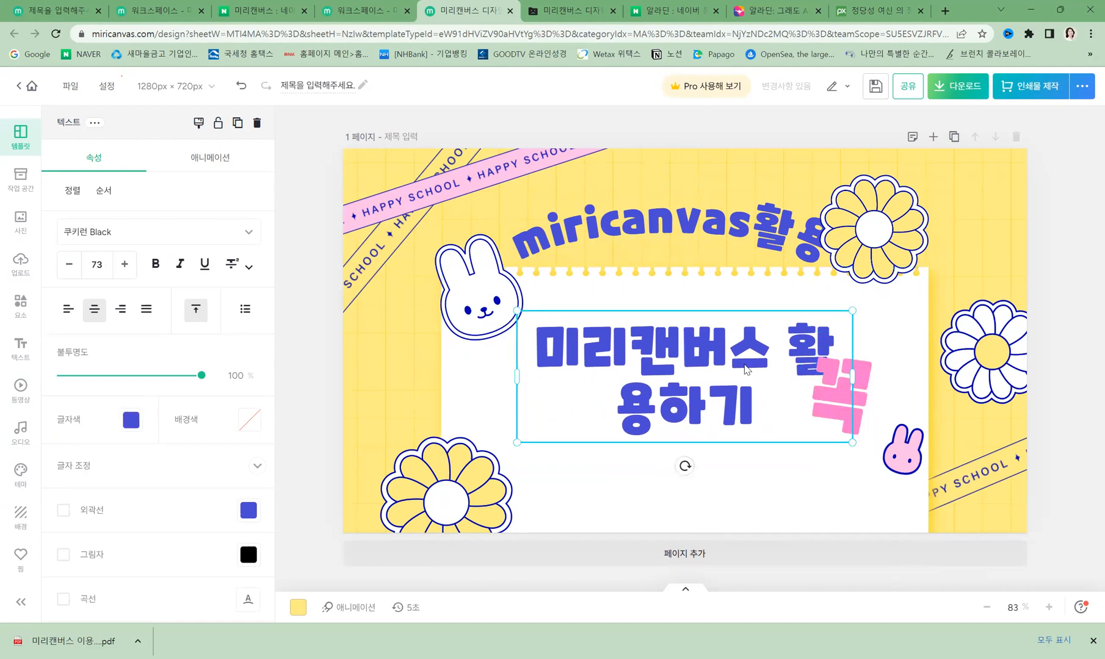
double_click(765, 353)
left_click(788, 356)
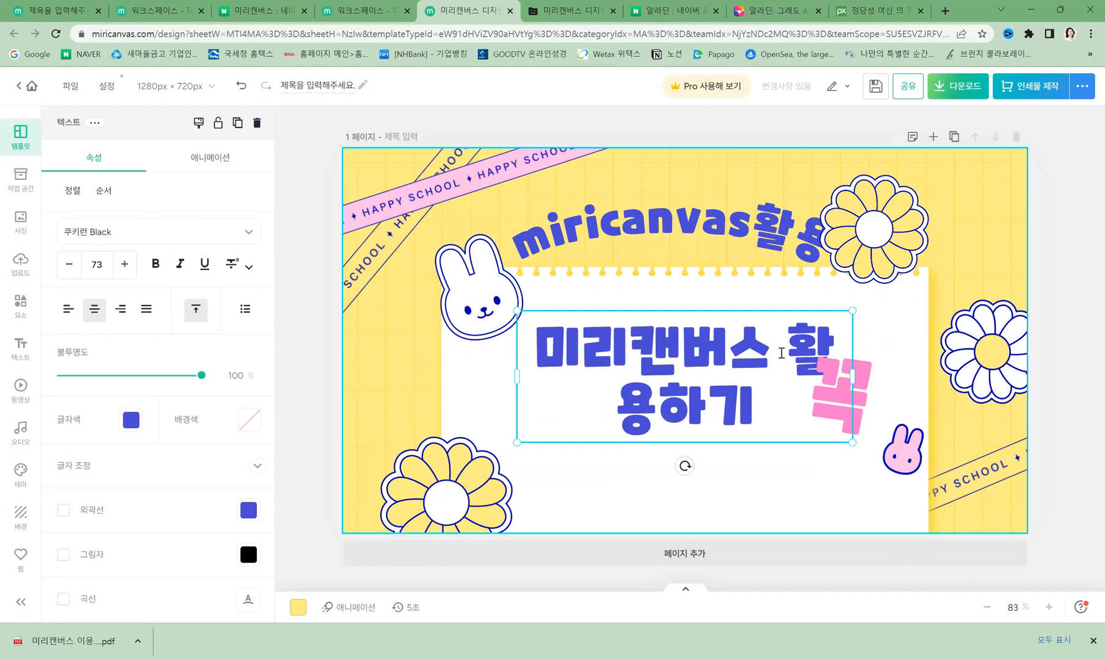
key("Return")
left_click(814, 365)
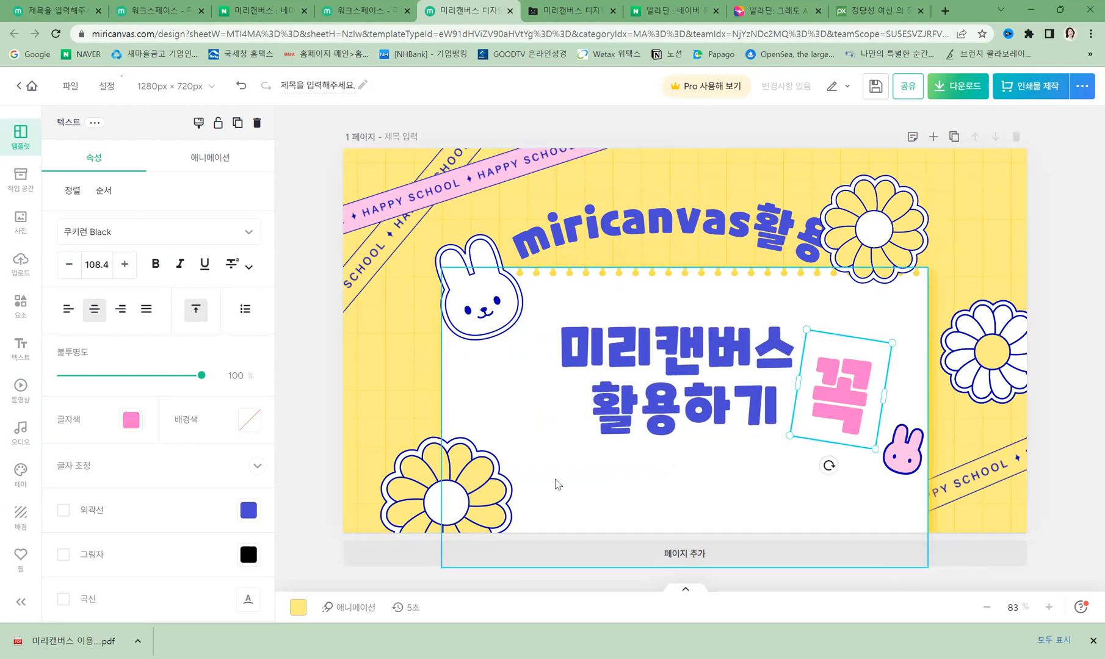
- Rearrange the two rabbits and three flowers, shifting the left flower inward and the others lower so the curved heading is uncovered
left_click(479, 476)
left_click_drag(487, 311, 480, 344)
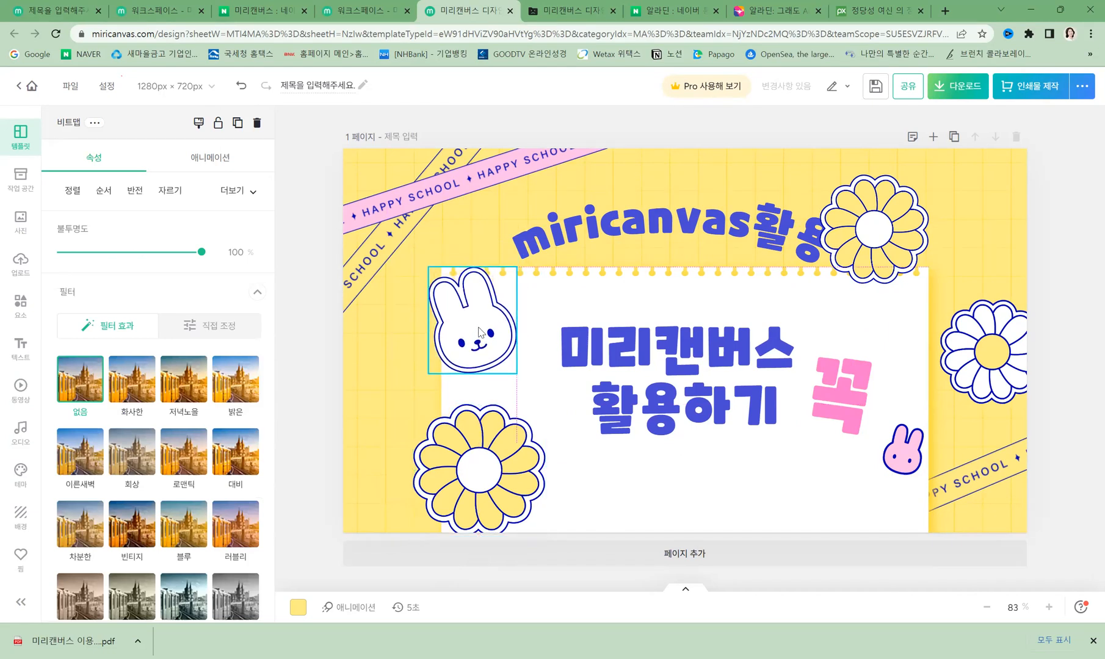
left_click_drag(910, 458, 893, 485)
left_click_drag(877, 235, 888, 305)
left_click_drag(965, 332, 959, 383)
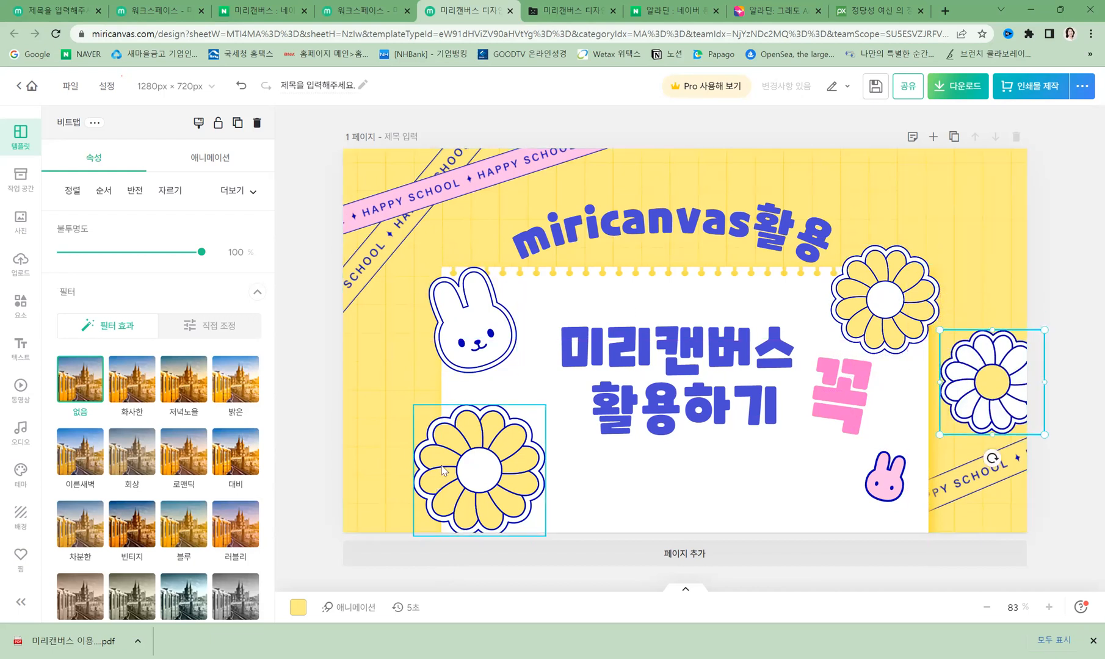
left_click(471, 478)
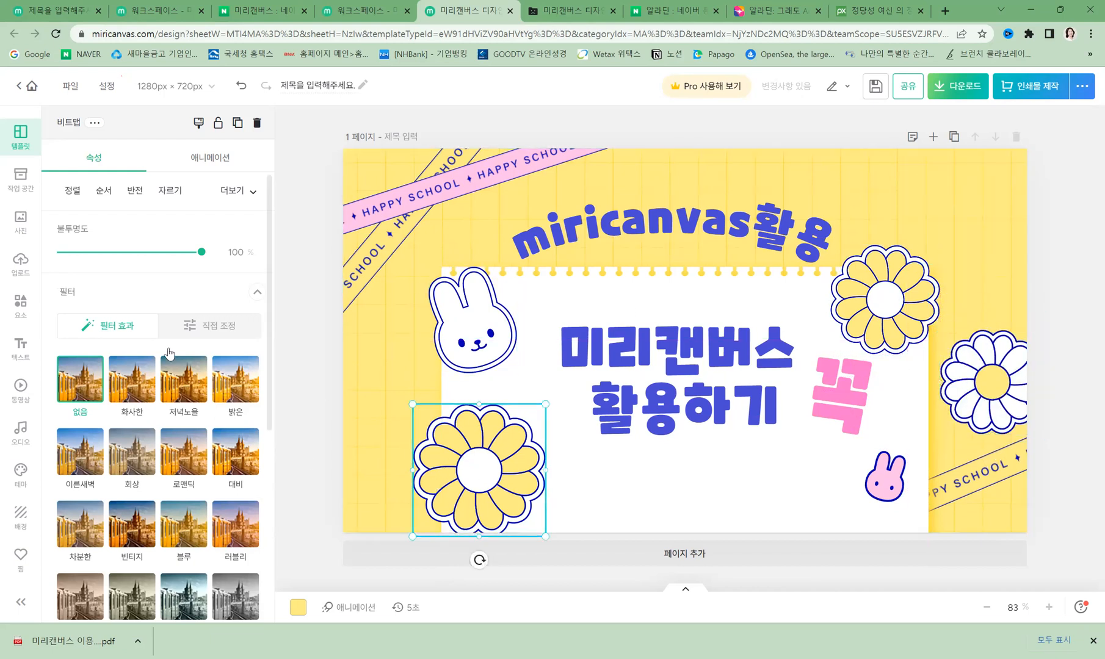
- Add the recently used animated smiling star from the elements and place it over the flower at the thumbnail's upper right
left_click(19, 304)
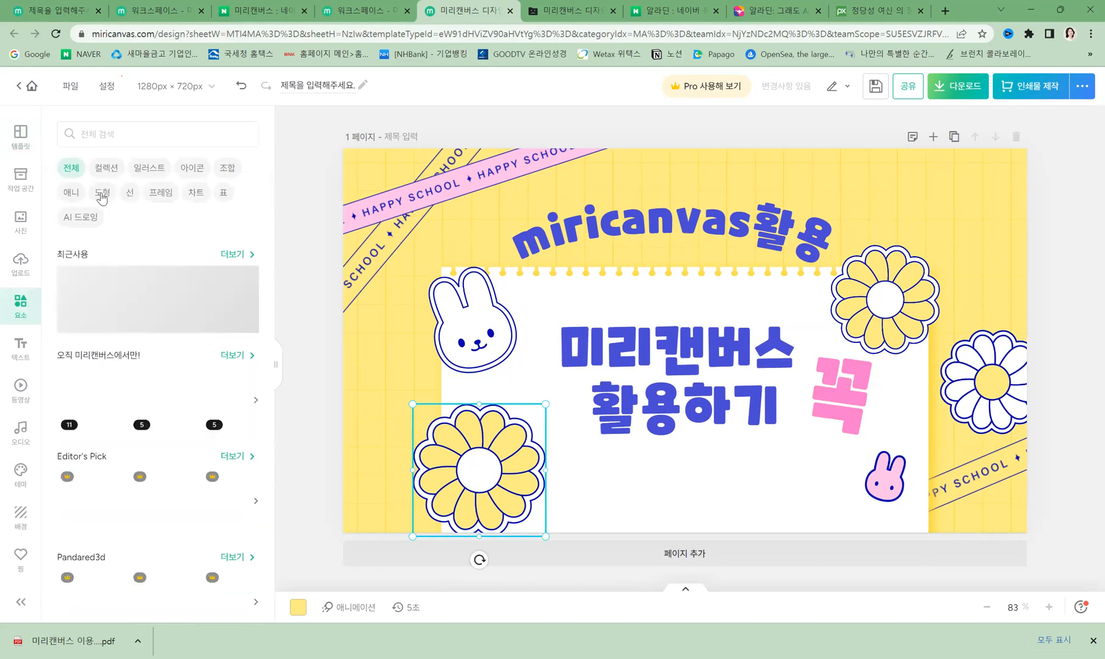
left_click(69, 194)
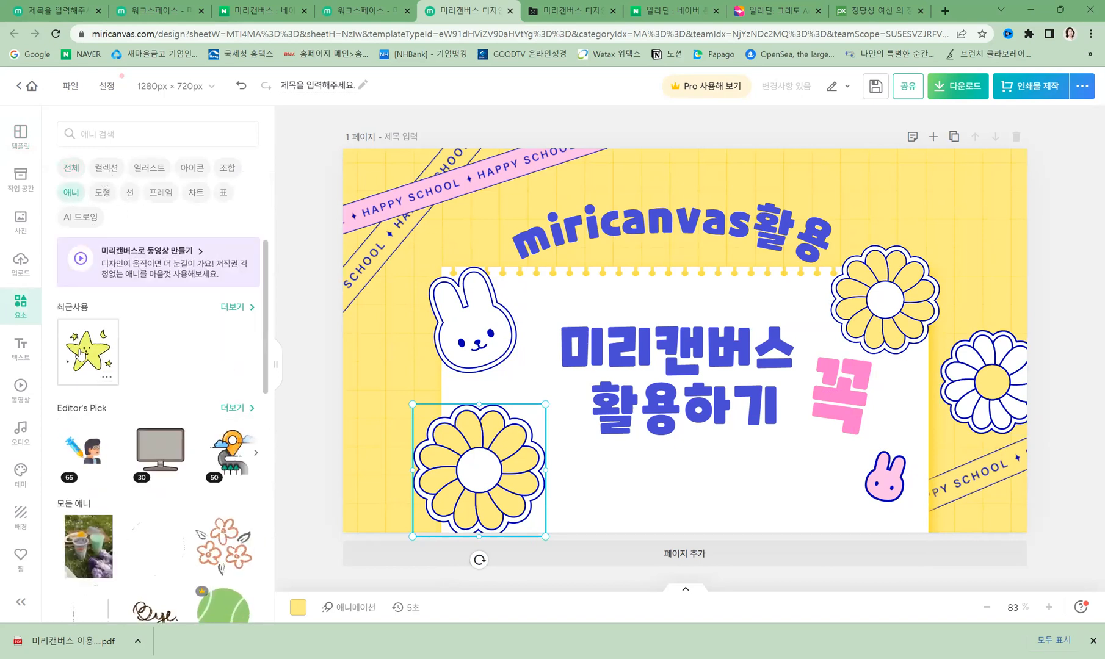
left_click(76, 349)
left_click_drag(713, 357, 926, 233)
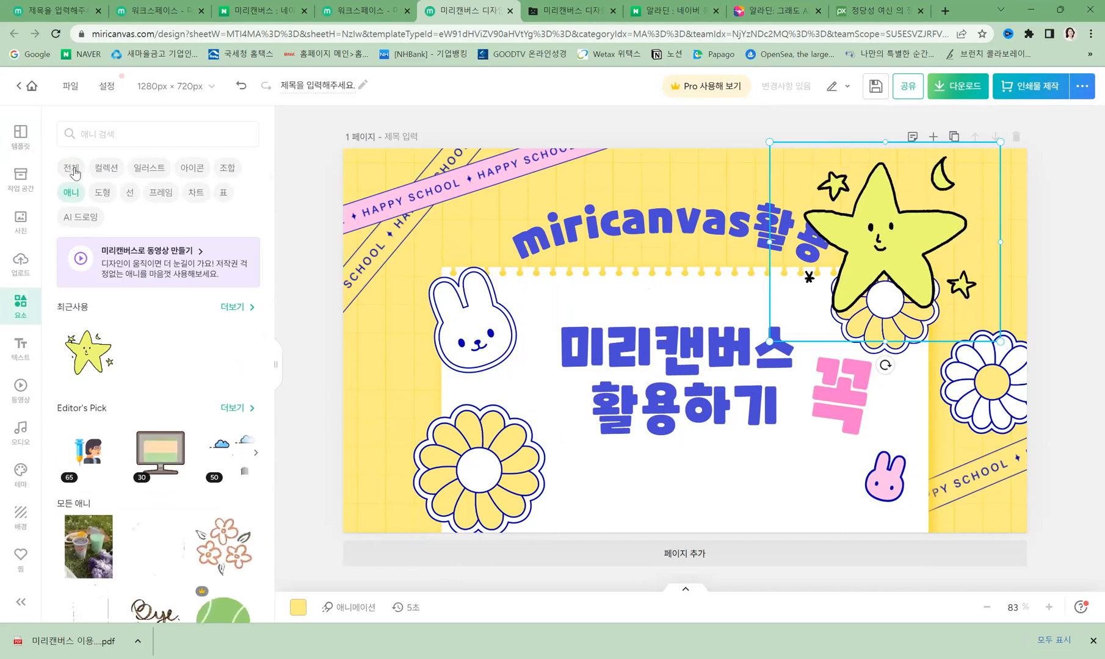
left_click(139, 171)
left_click(93, 309)
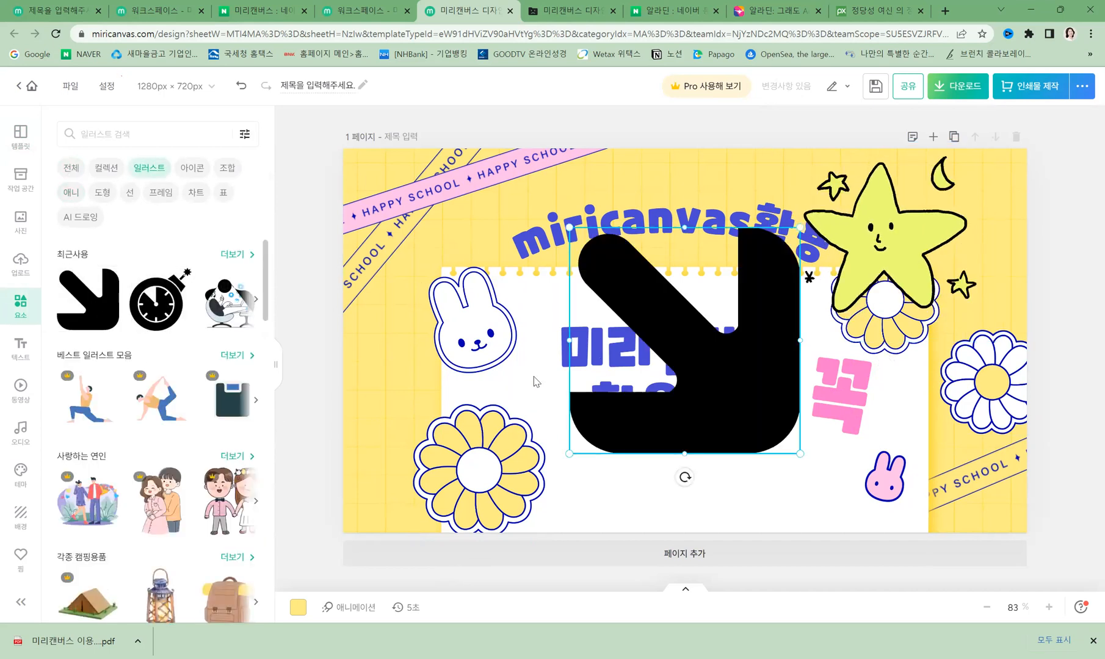
left_click_drag(790, 450, 789, 486)
key("Delete")
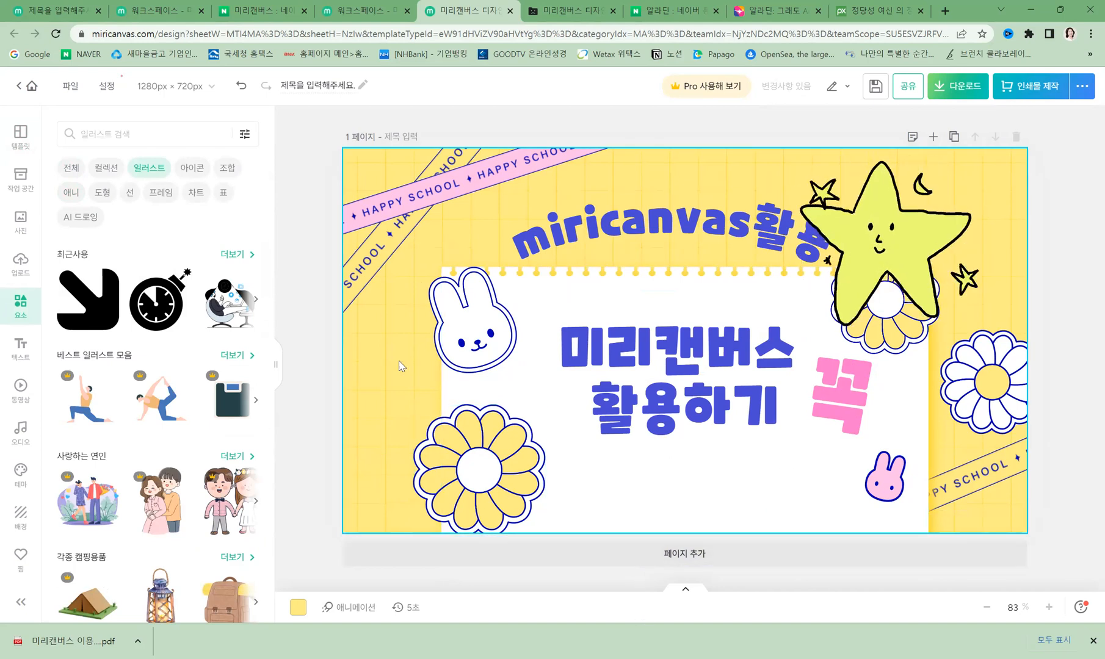
- Review the thumbnail's video and web download formats, including MP4, GIF and PNG, without downloading
left_click(952, 87)
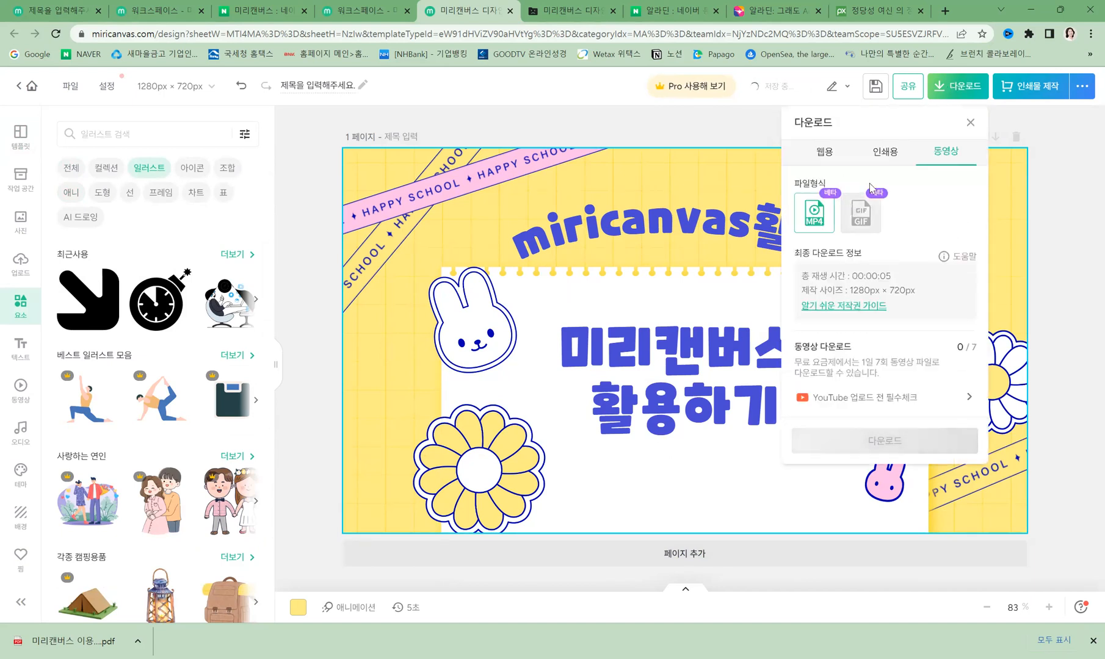
left_click(825, 156)
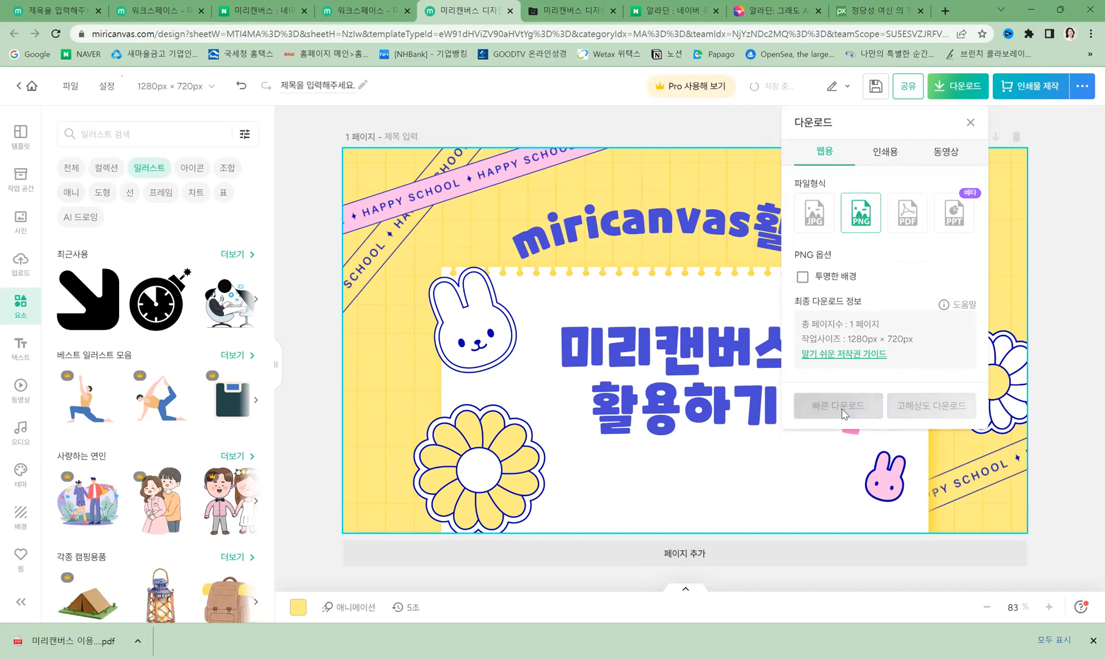
left_click(969, 123)
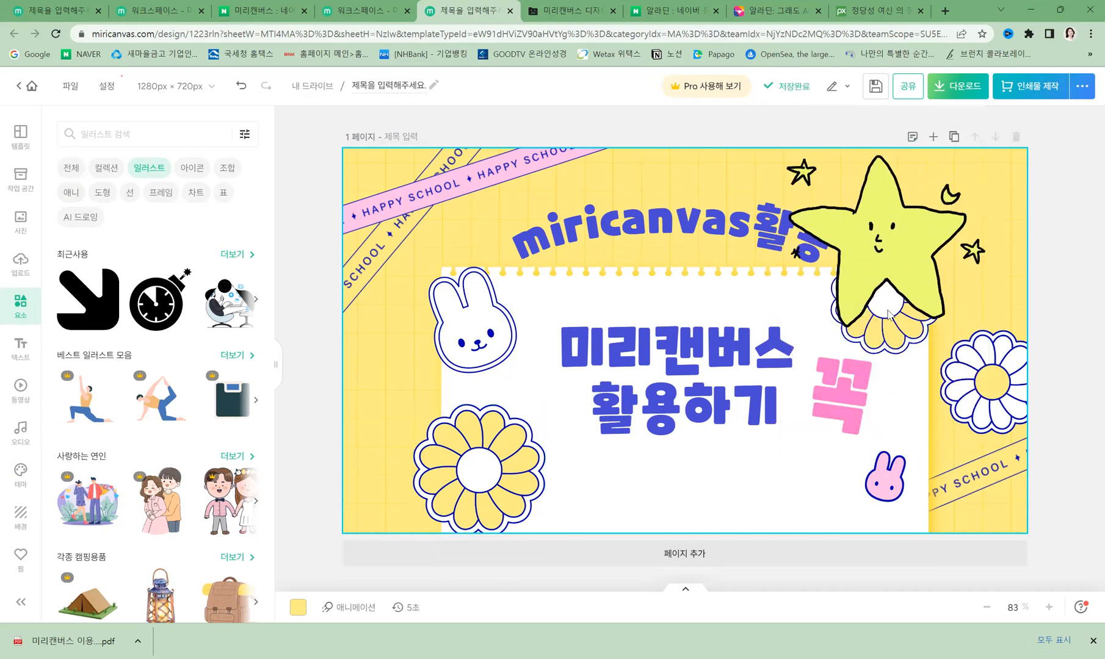
- Delete the animated star from the thumbnail
left_click_drag(936, 238, 897, 238)
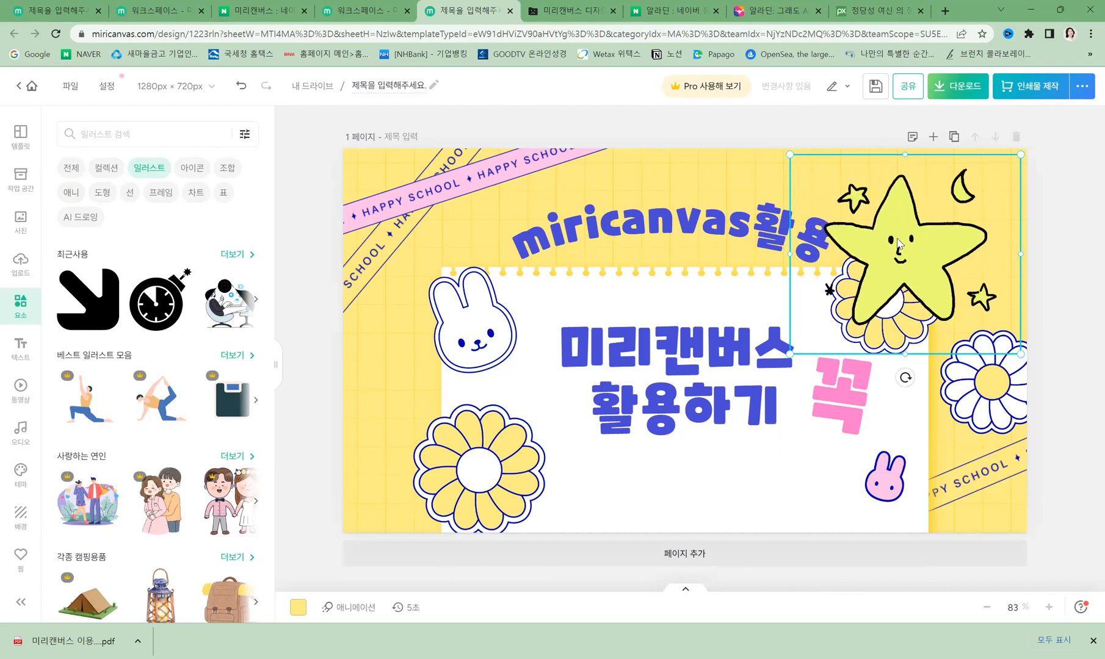
key("Delete")
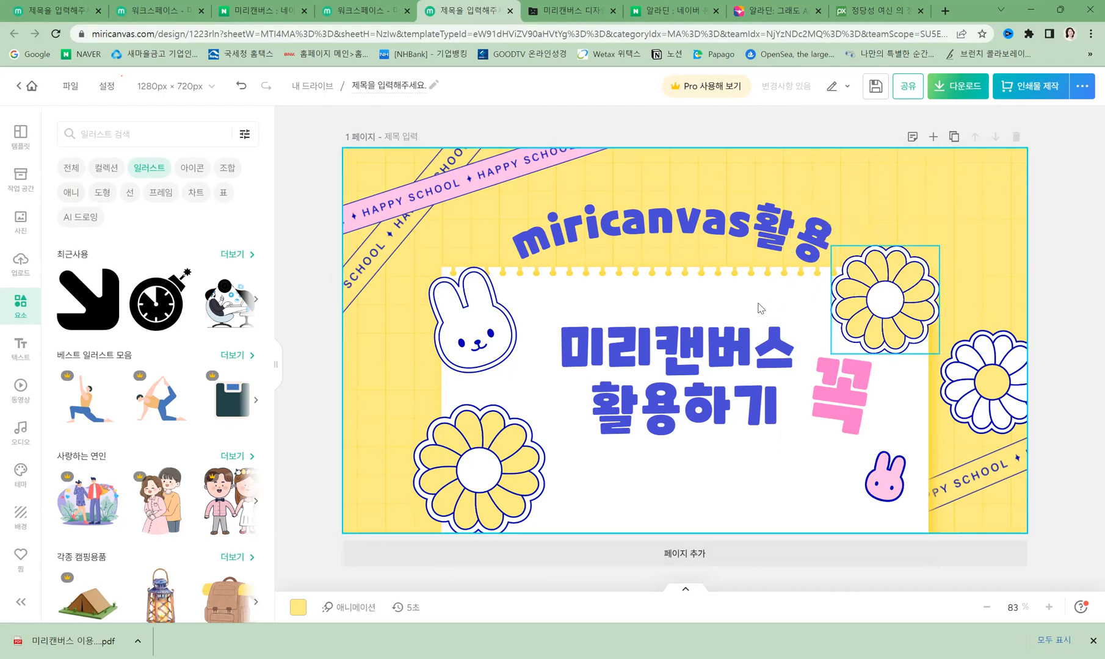
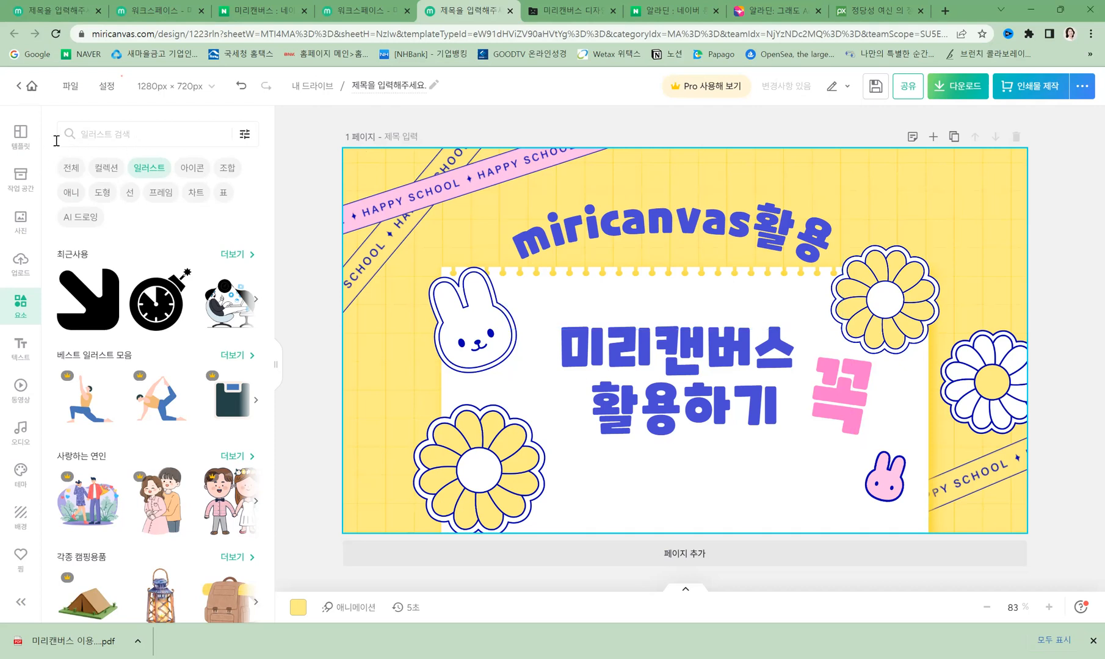
left_click(423, 238)
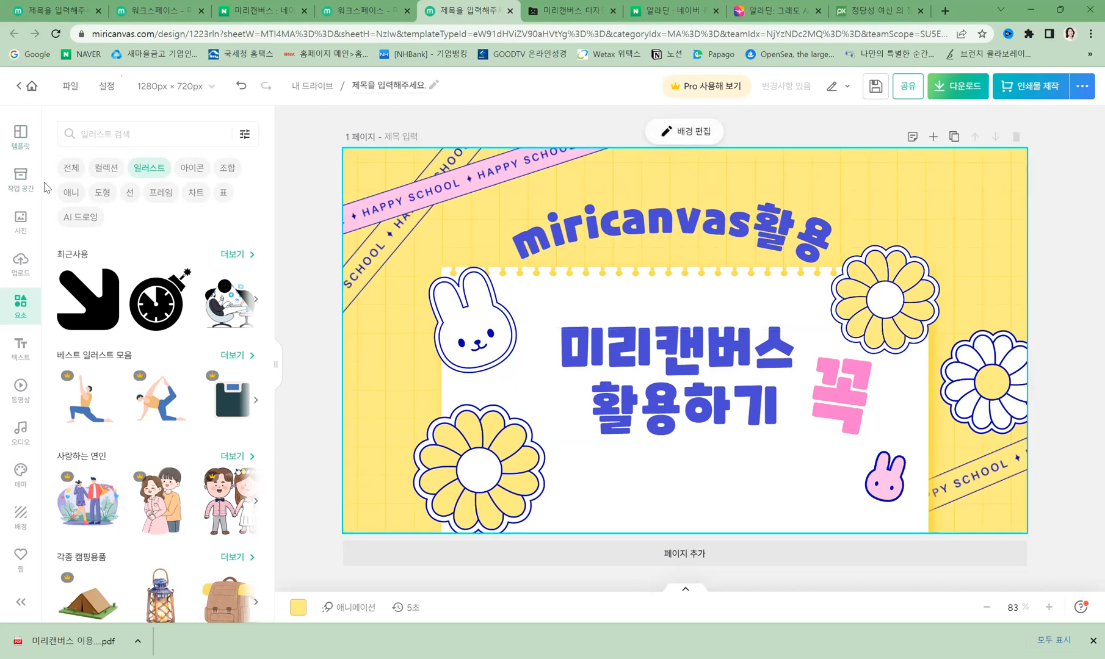
- Replace the page with the yellow 슬기로운 캠핑생활 camping template from the YouTube channel art (유튜브 채널 아트) templates
left_click(20, 136)
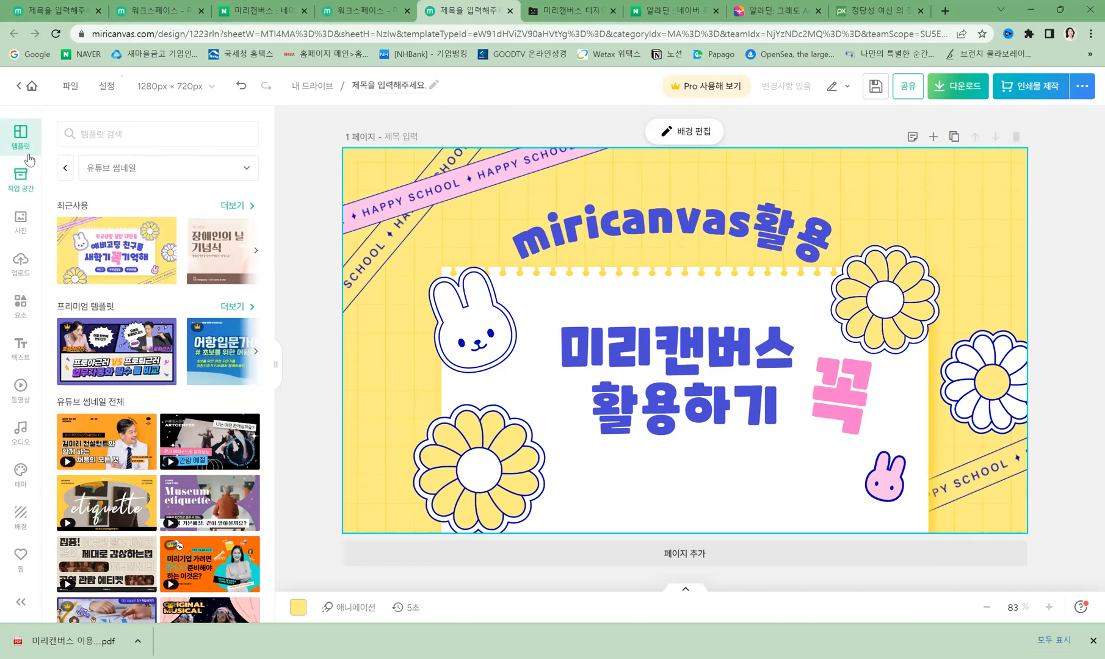
left_click(105, 176)
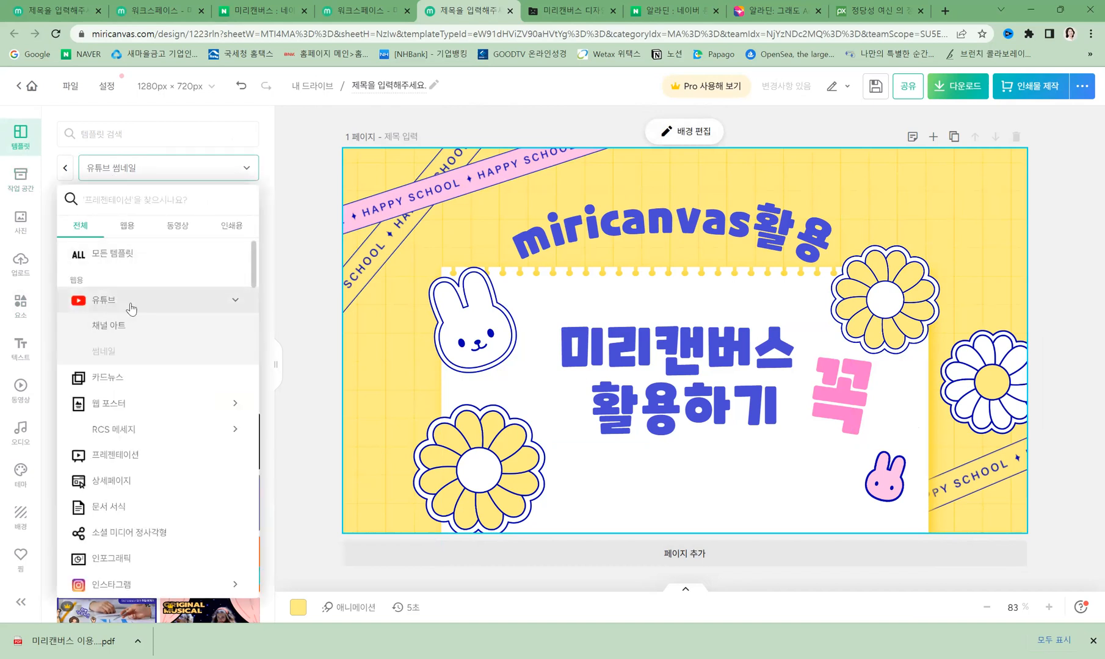
left_click(122, 330)
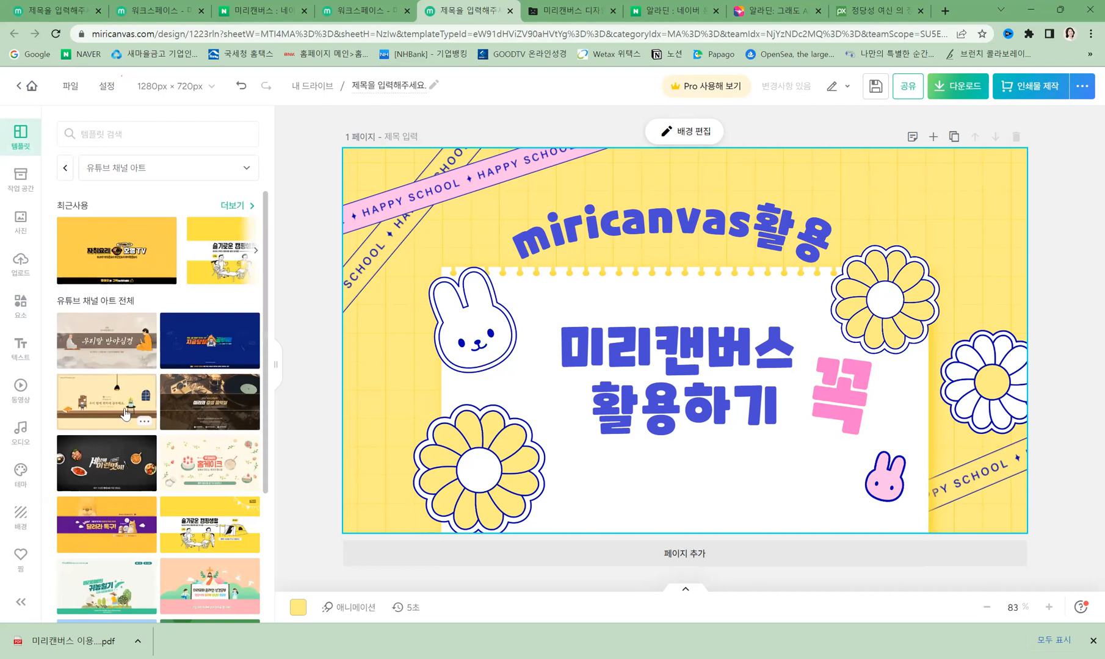
scroll(127, 376, "down", 3)
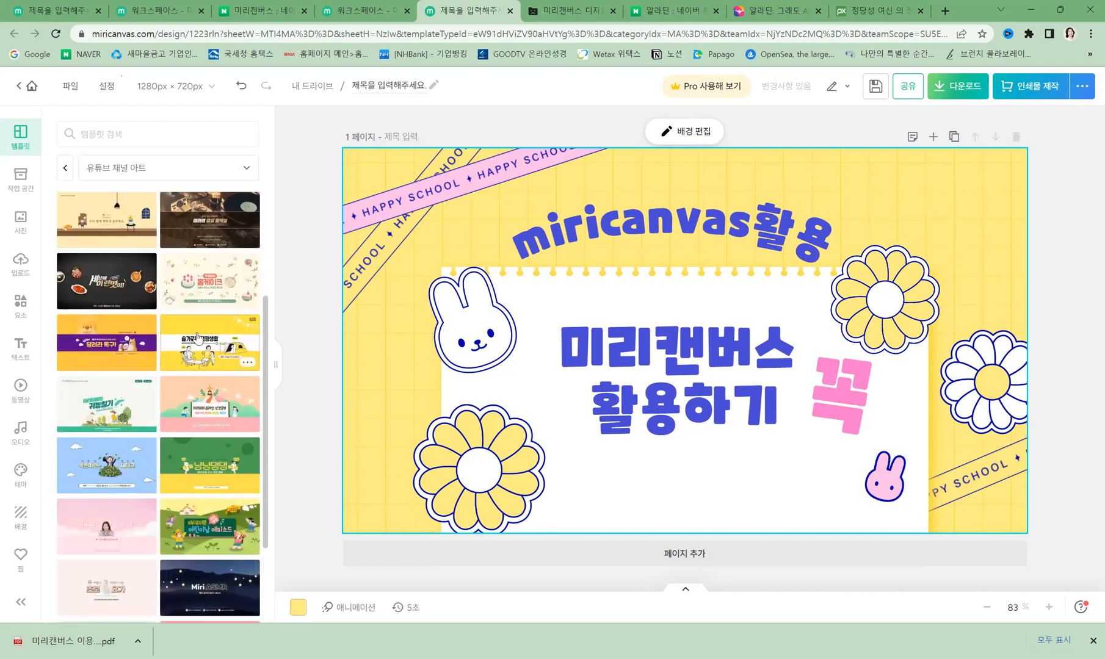
left_click(195, 327)
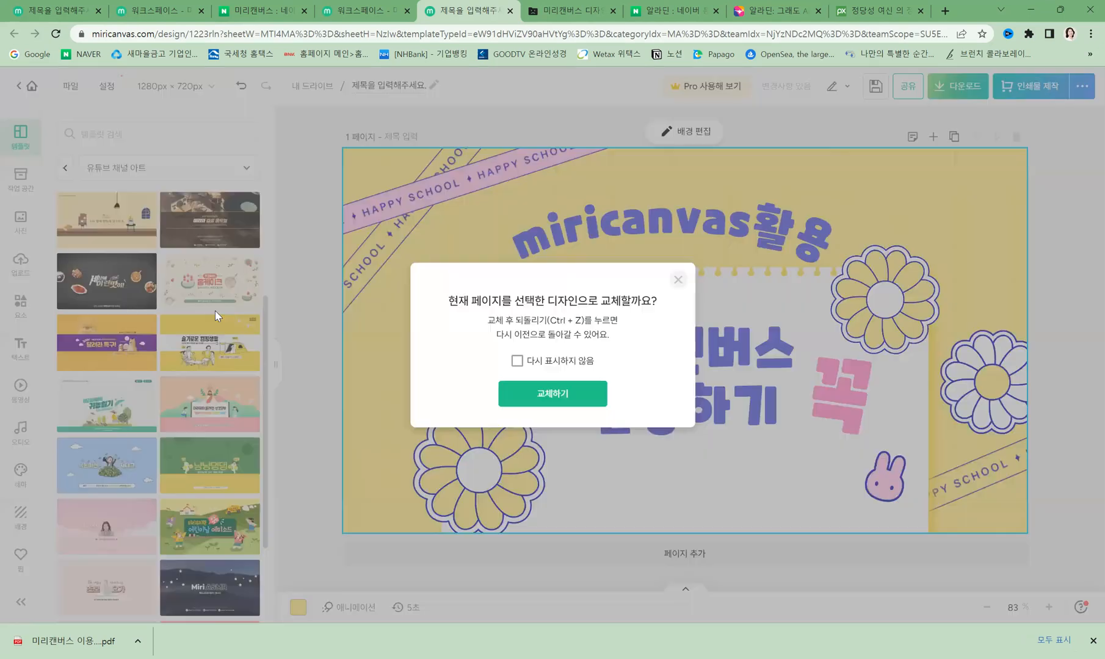
left_click(557, 395)
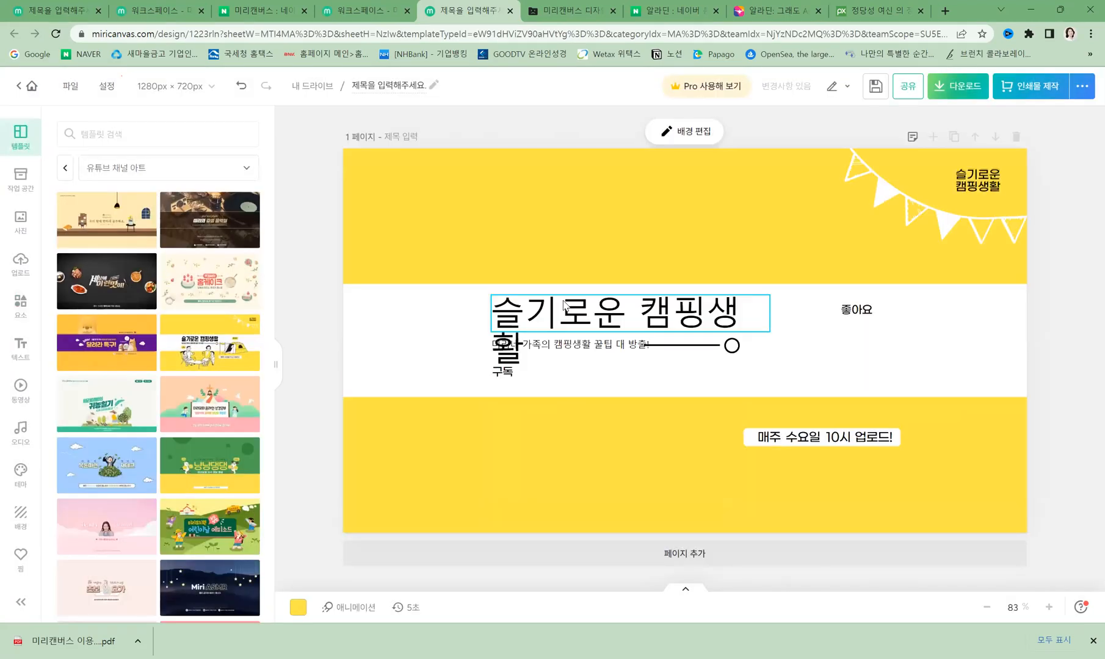
- Replace the large 슬기로운 캠핑생활 title in the white band with 그래도 독서 리뷰
left_click(746, 319)
left_click(798, 334)
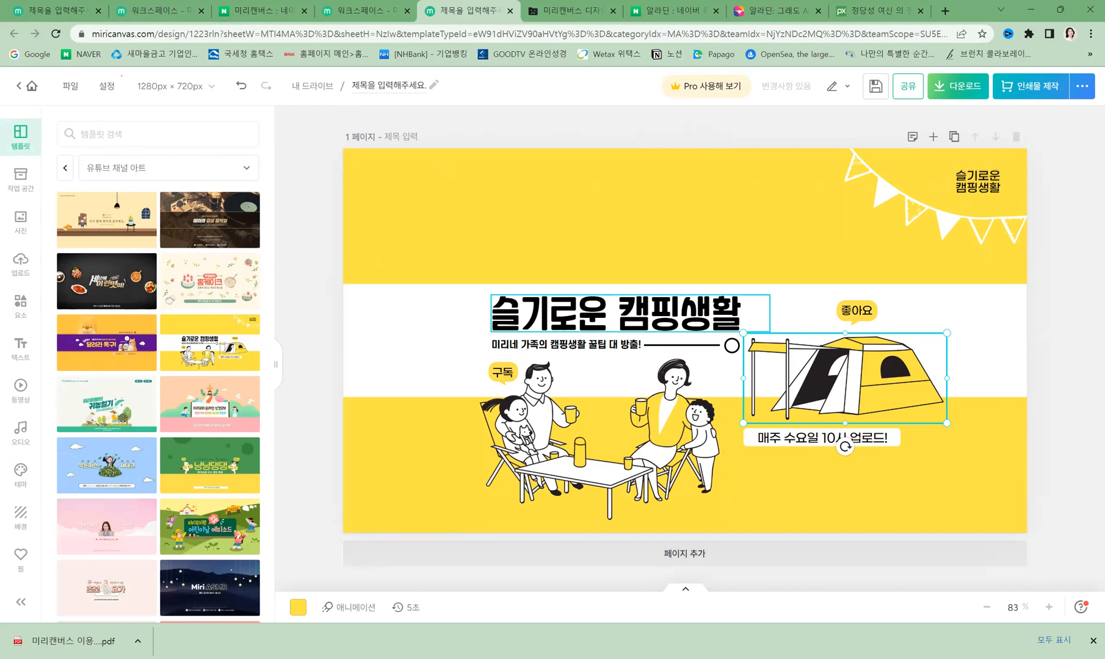
left_click(620, 317)
left_click(620, 318)
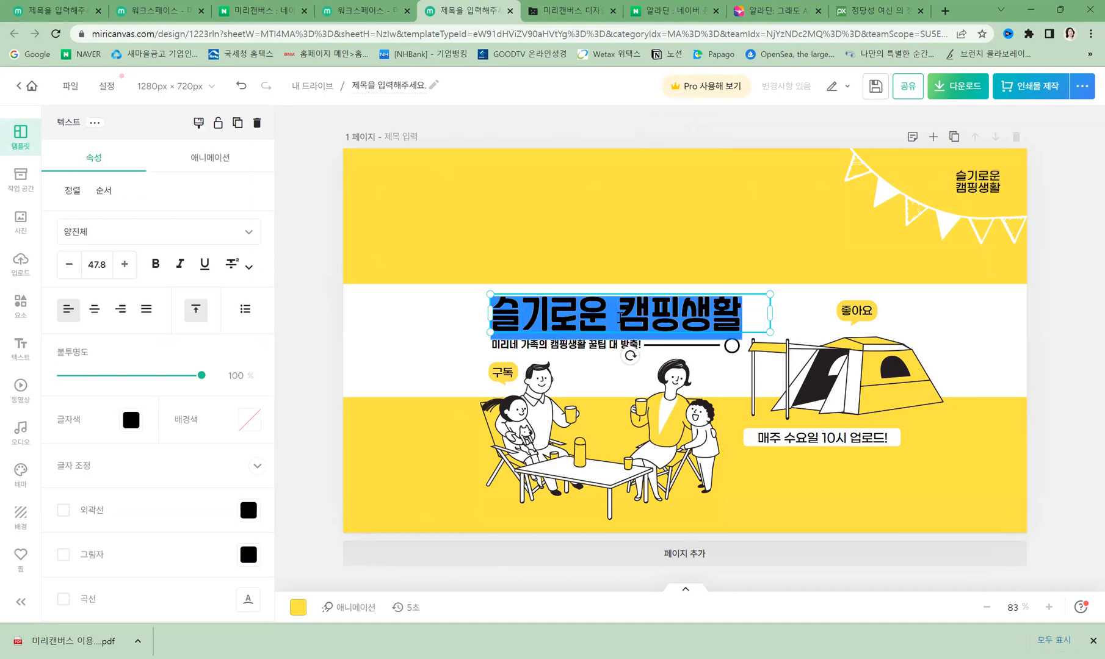
type("그래도")
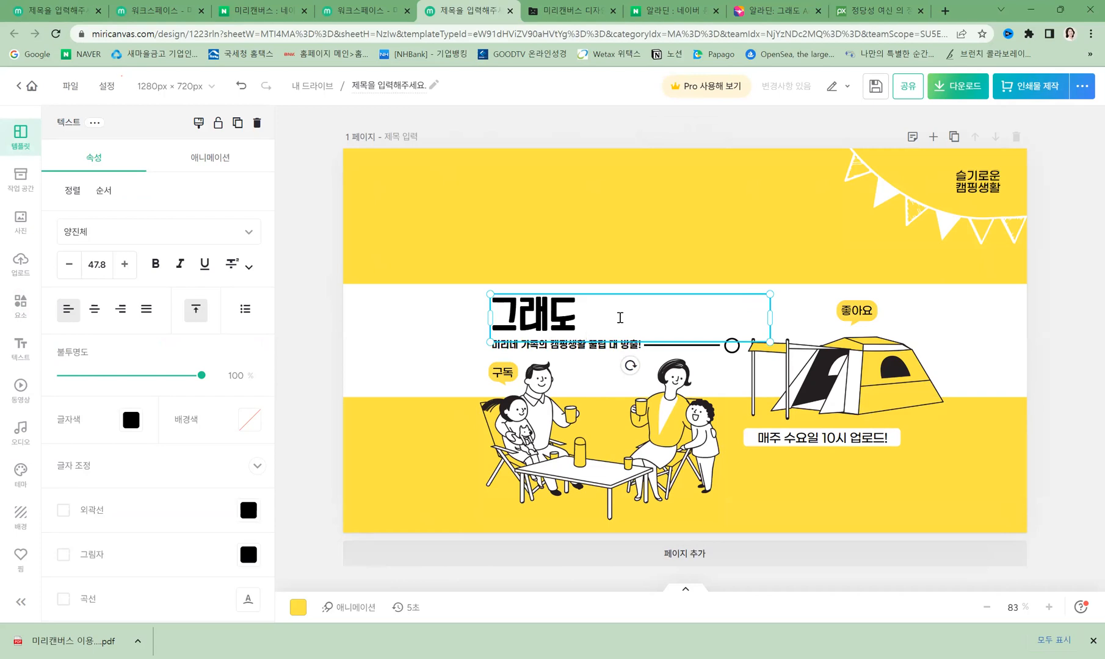
type(" 독서 리뷰")
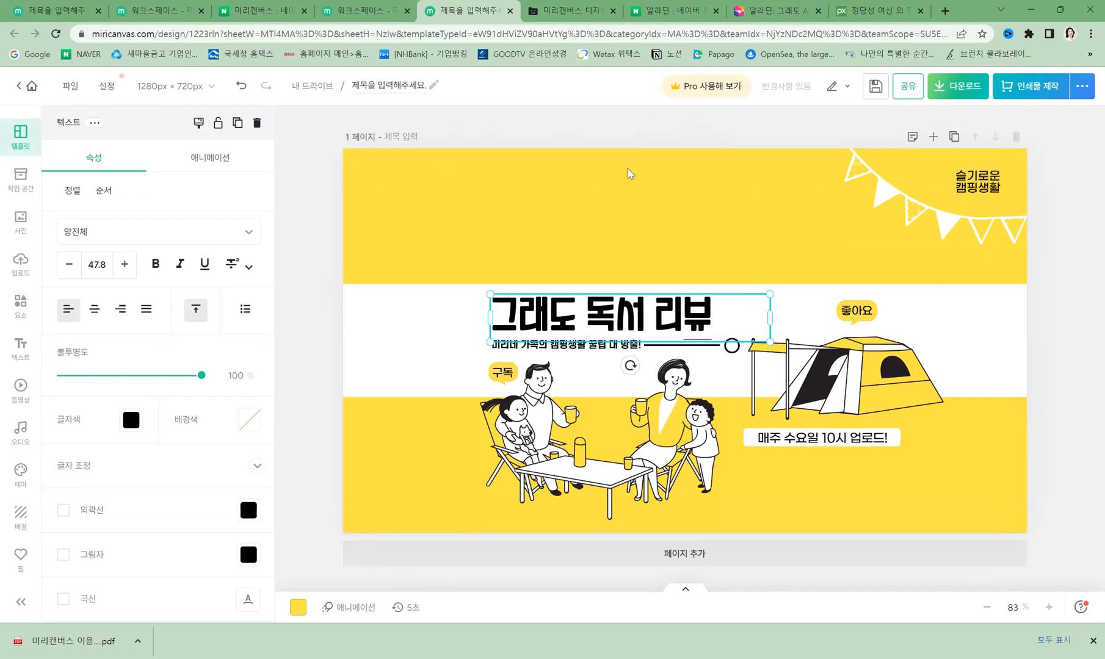
- Delete the tent and the 좋아요 bubble, and fit the family illustration at reduced size into the white band beside the title
left_click(883, 380)
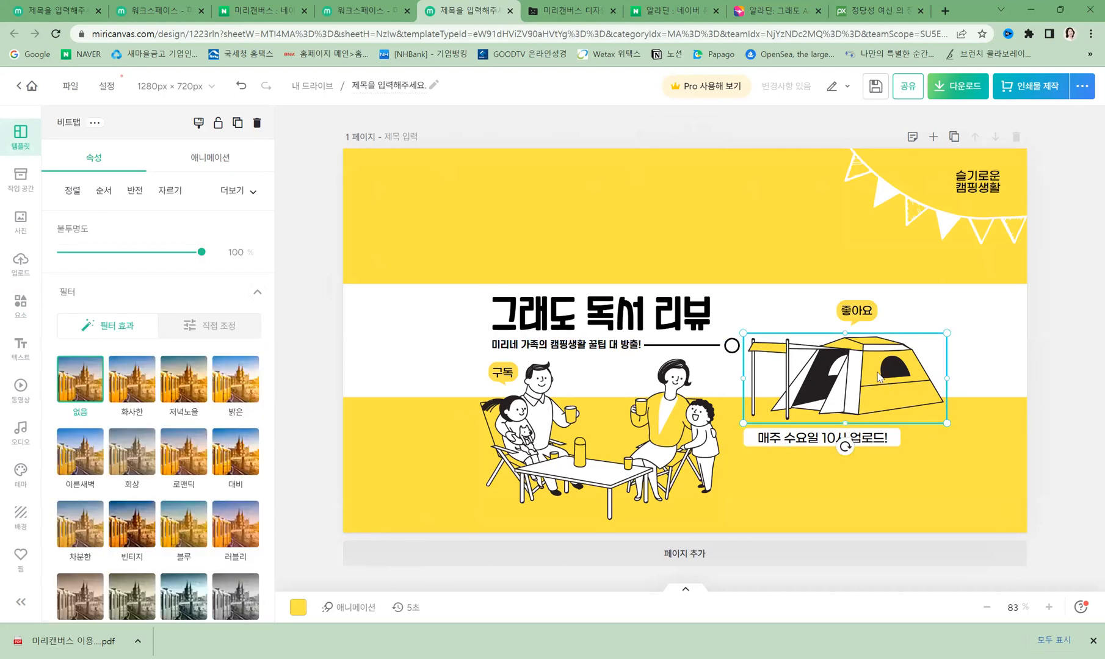
key("Delete")
left_click(856, 311)
key("Delete")
left_click_drag(568, 422, 794, 347)
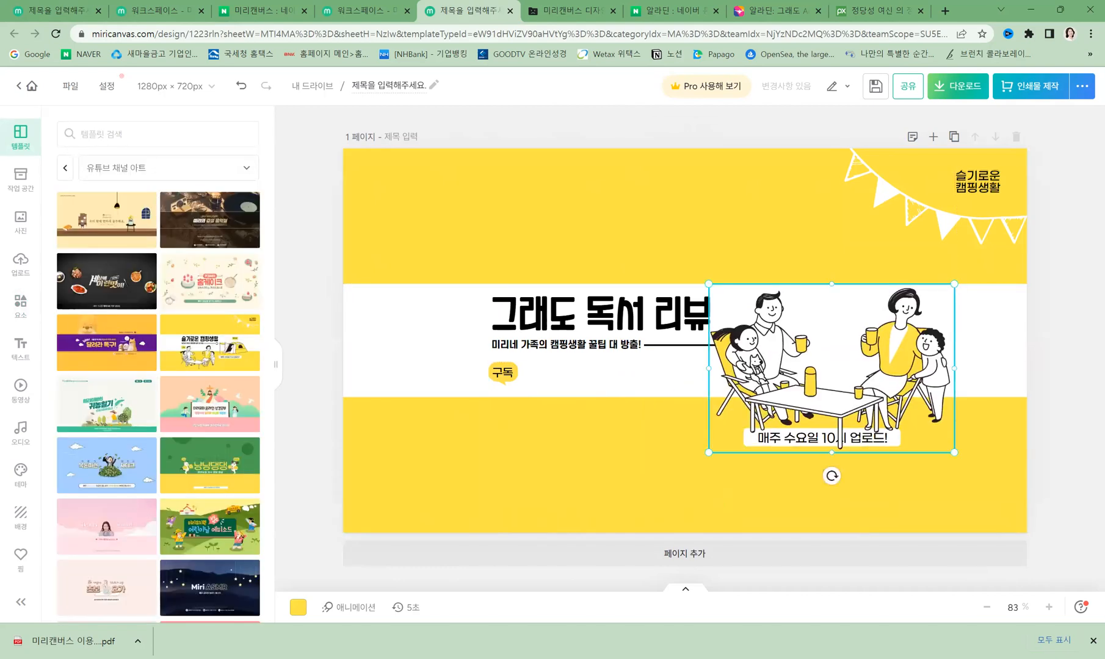
left_click_drag(960, 458, 878, 373)
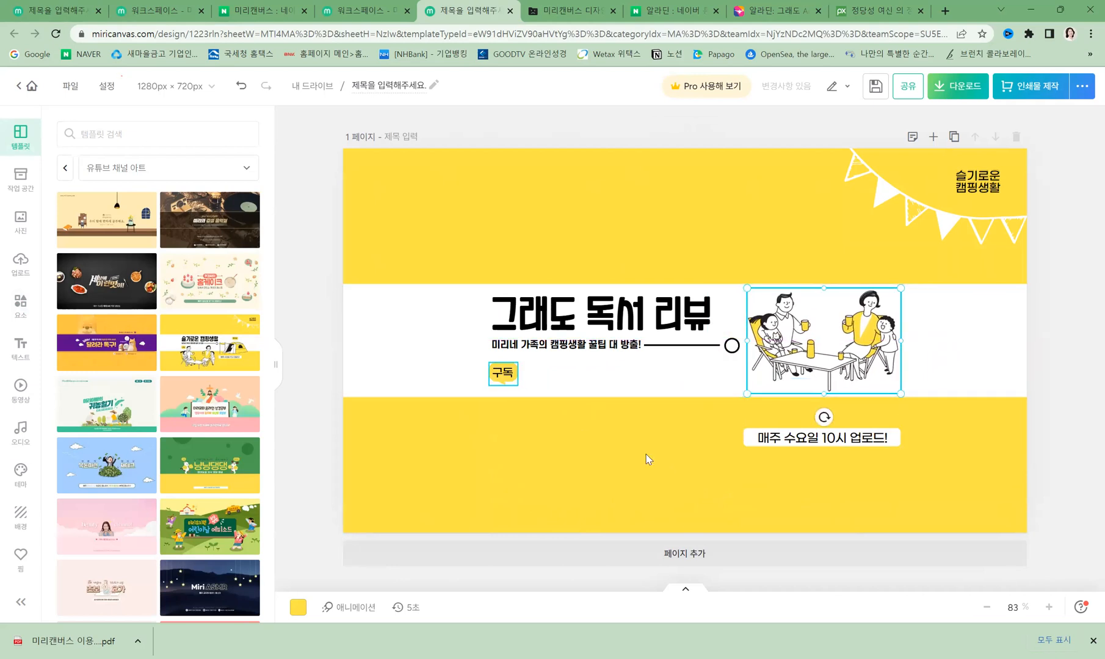
- Download the channel art as a web PNG with the quick option and close the image viewer after previewing it
left_click(957, 87)
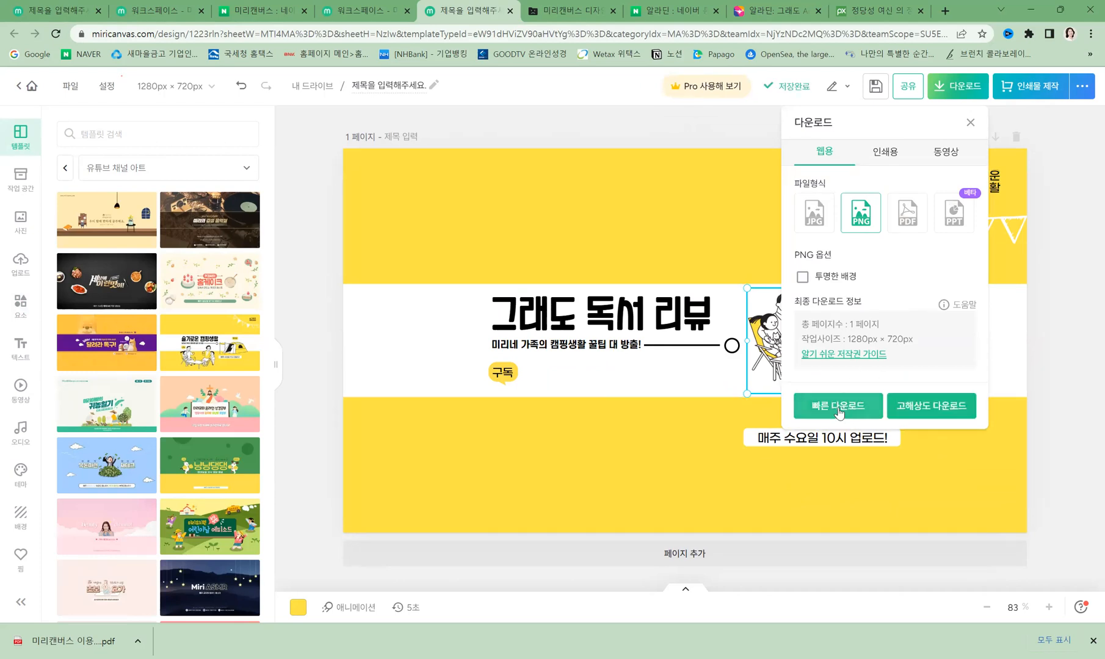
left_click(839, 407)
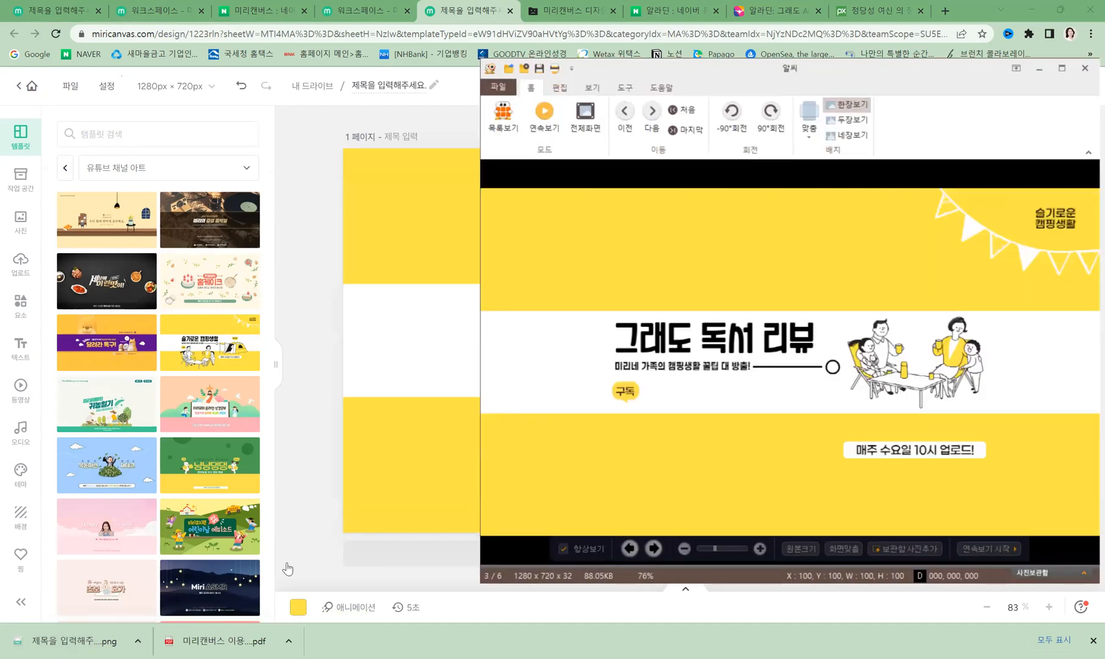
key("Escape")
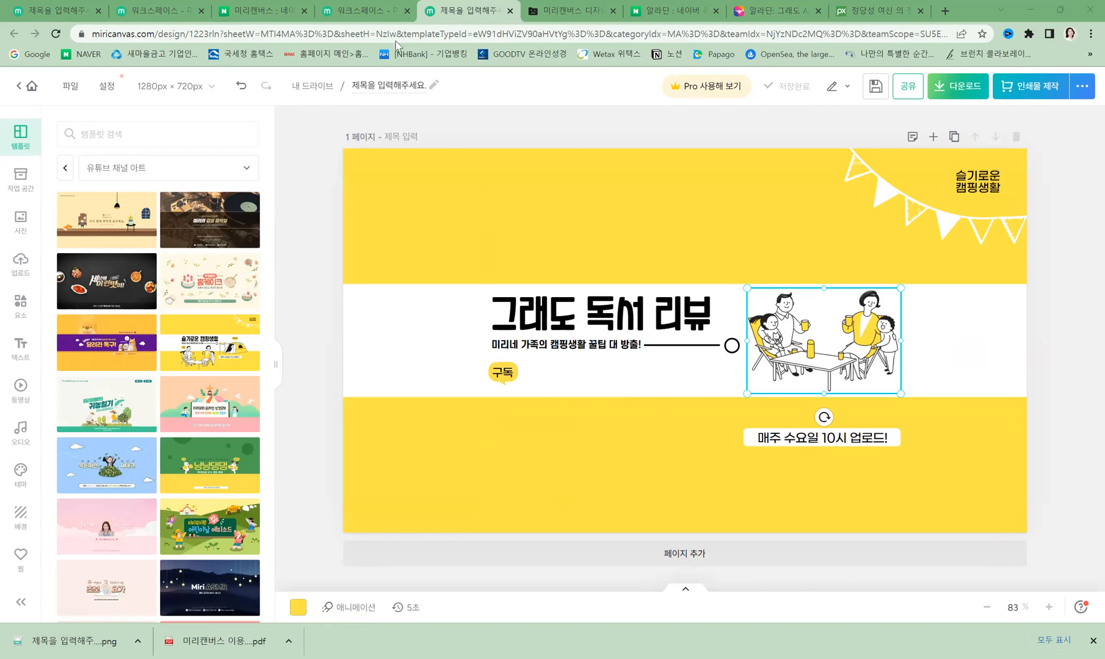
- Open YouTube from the Google apps in a new browser tab
key("ctrl+t")
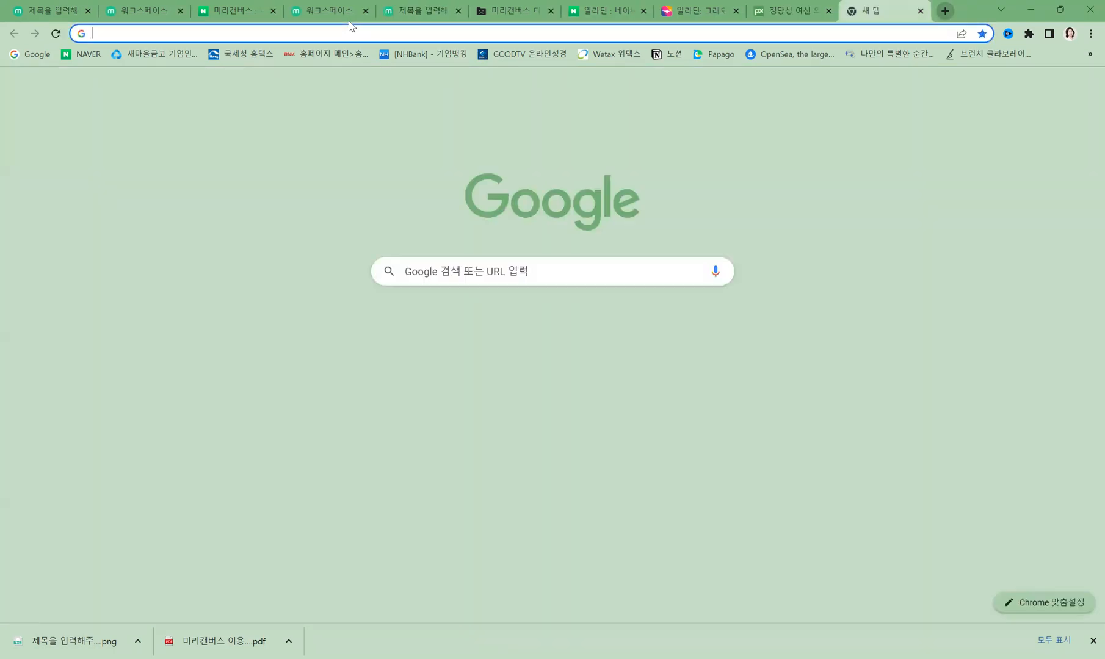
left_click(1052, 87)
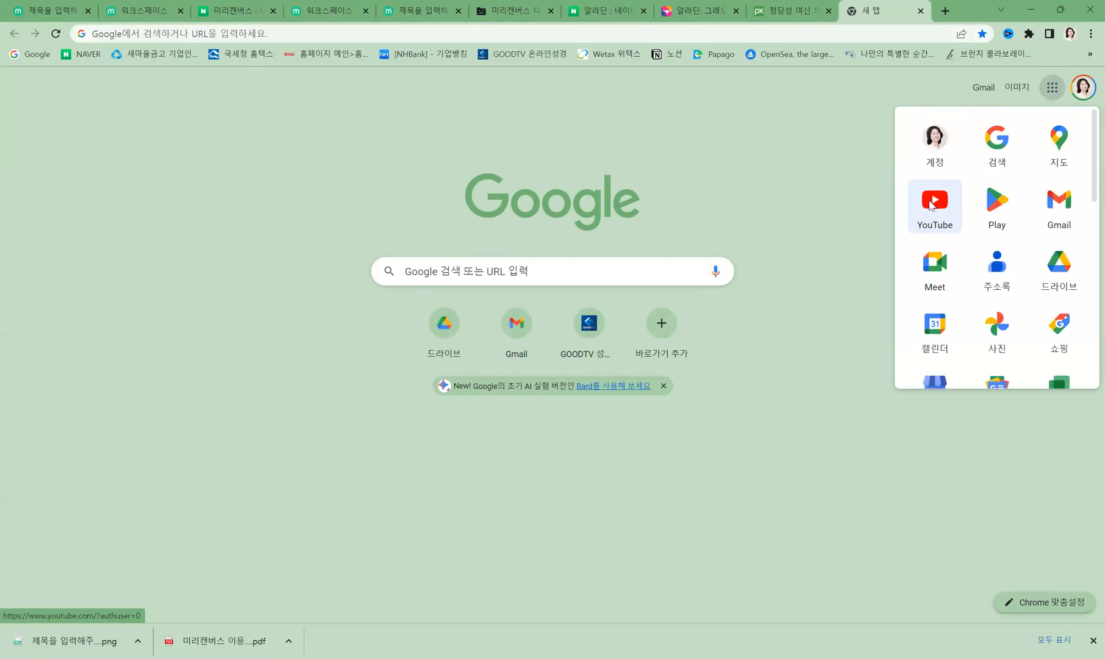
left_click(930, 205)
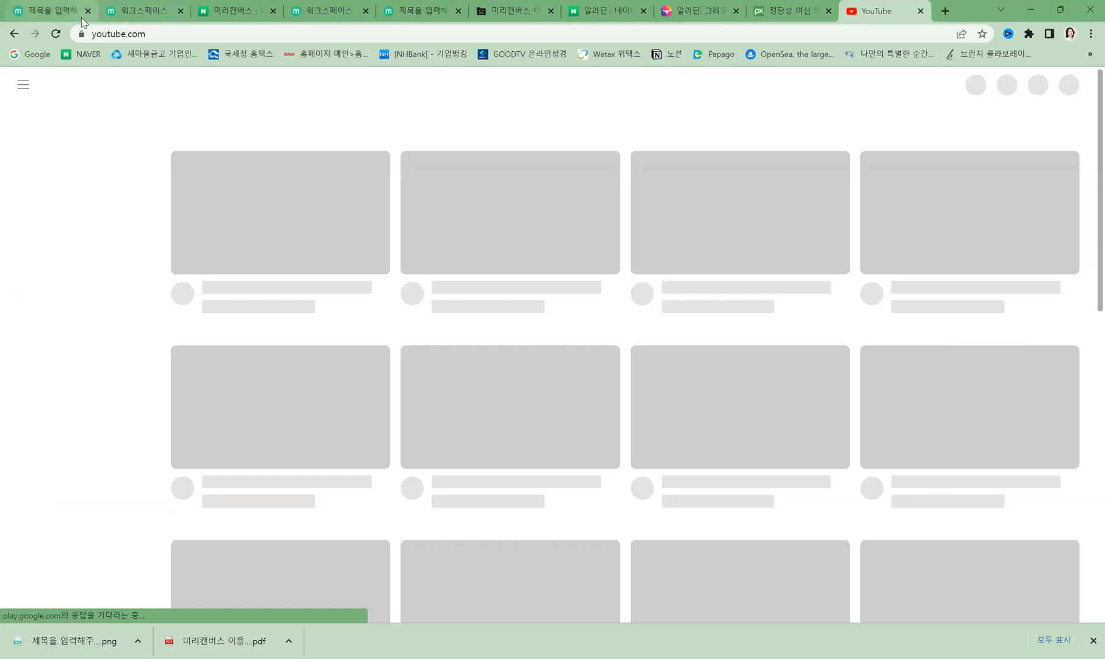
- Close the first three browser tabs, ending with the Naver search for 미리캔버스
left_click(88, 11)
left_click(88, 12)
left_click(88, 11)
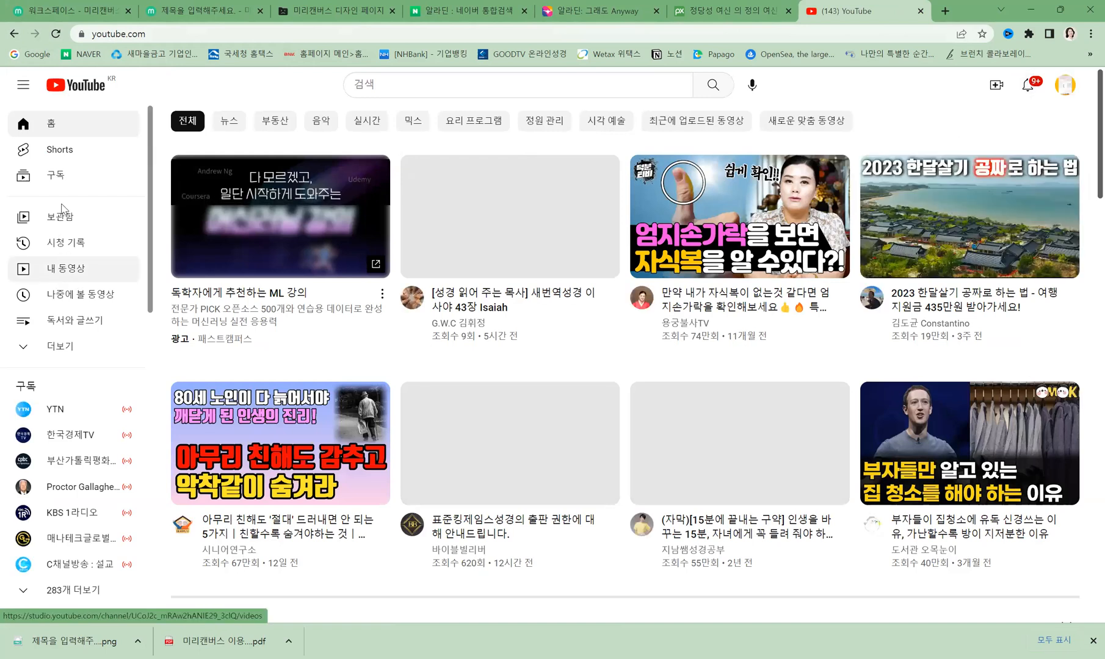
- Open your own YouTube channel and go to its banner image editing page in YouTube Studio
left_click(1065, 85)
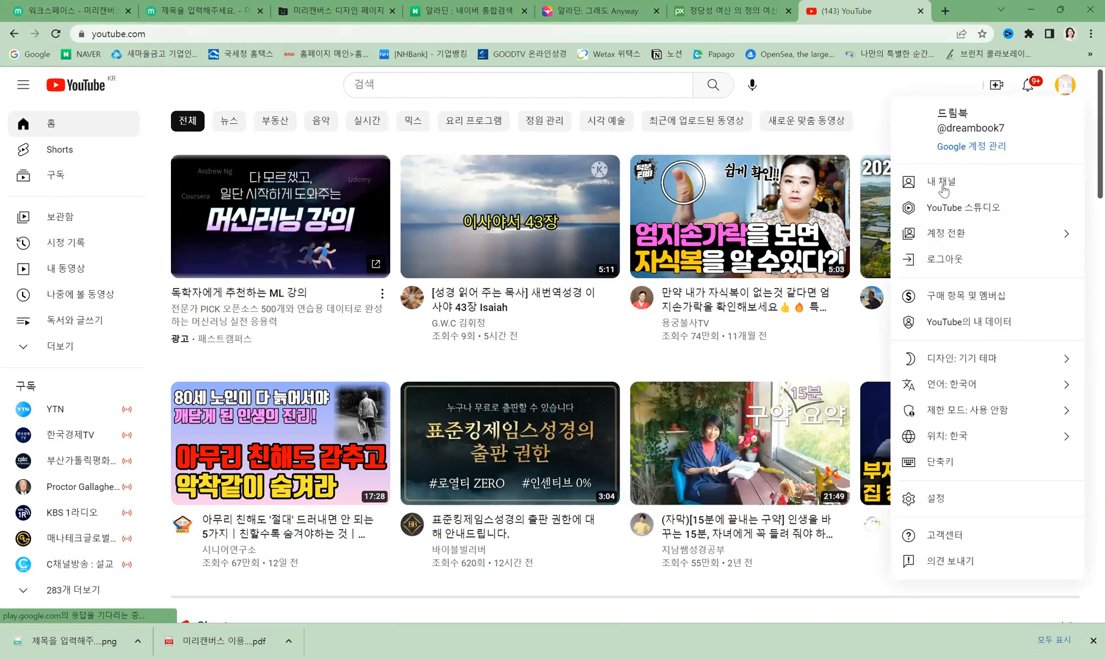
left_click(943, 189)
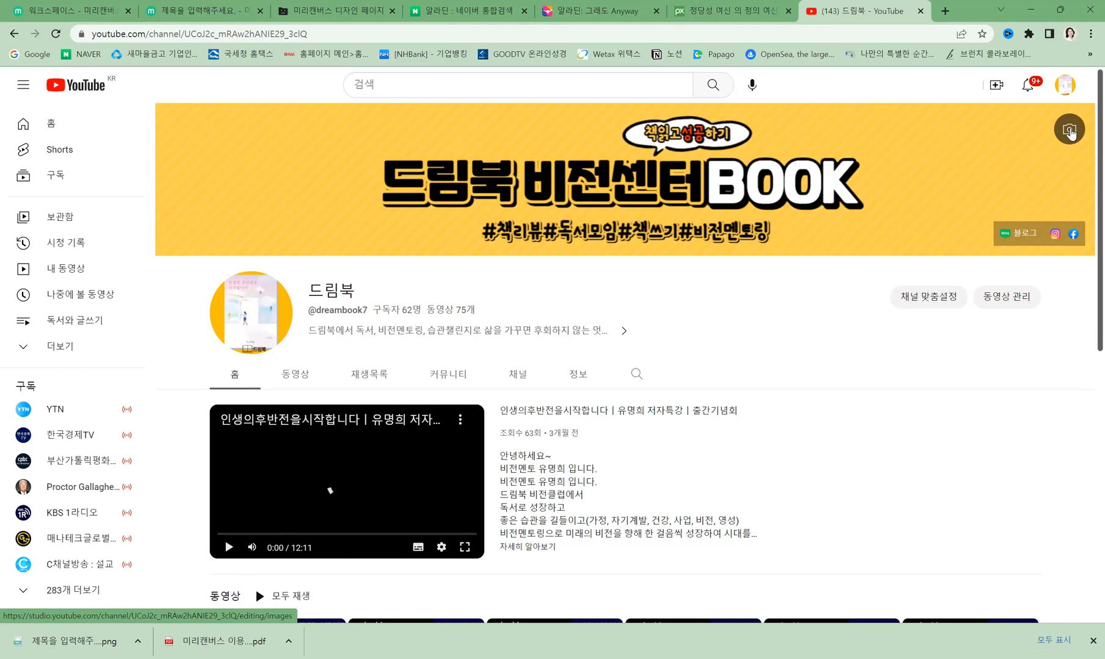
left_click(1068, 135)
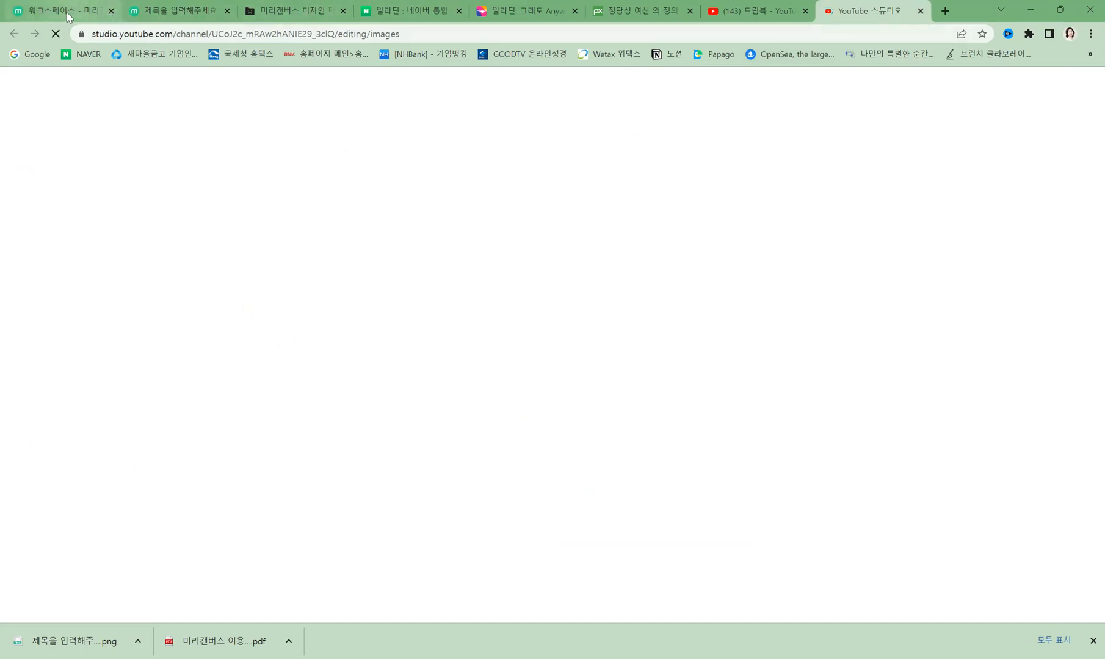
- Close the MiriCanvas workspace and YouTube channel tabs, and return to the MiriCanvas channel art design
left_click(103, 11)
left_click(112, 11)
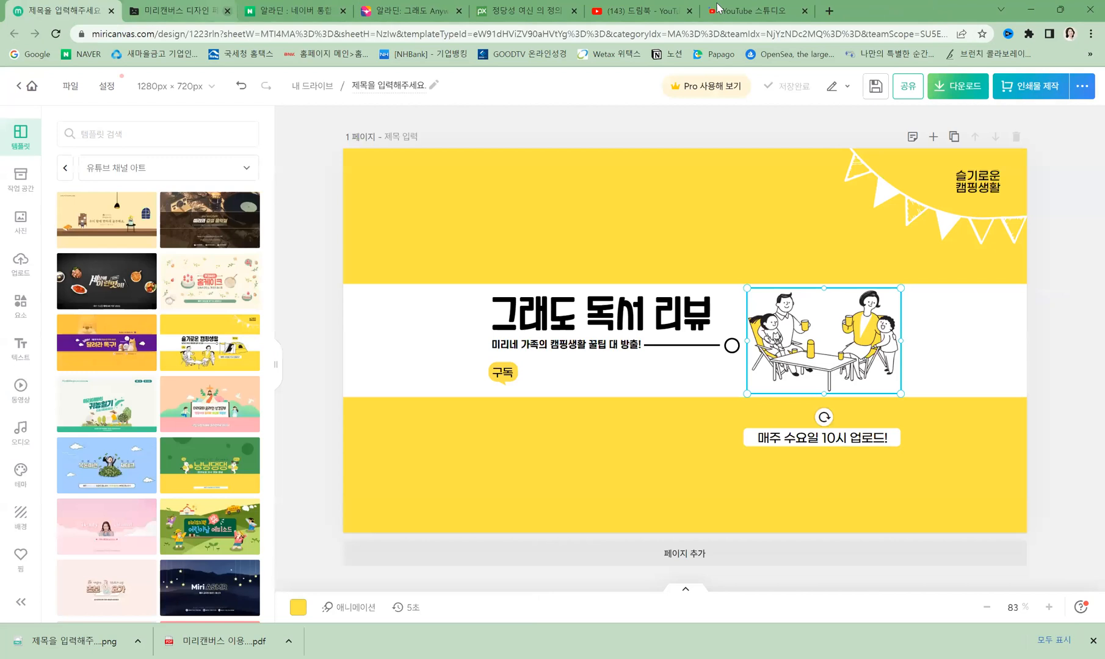
left_click(762, 11)
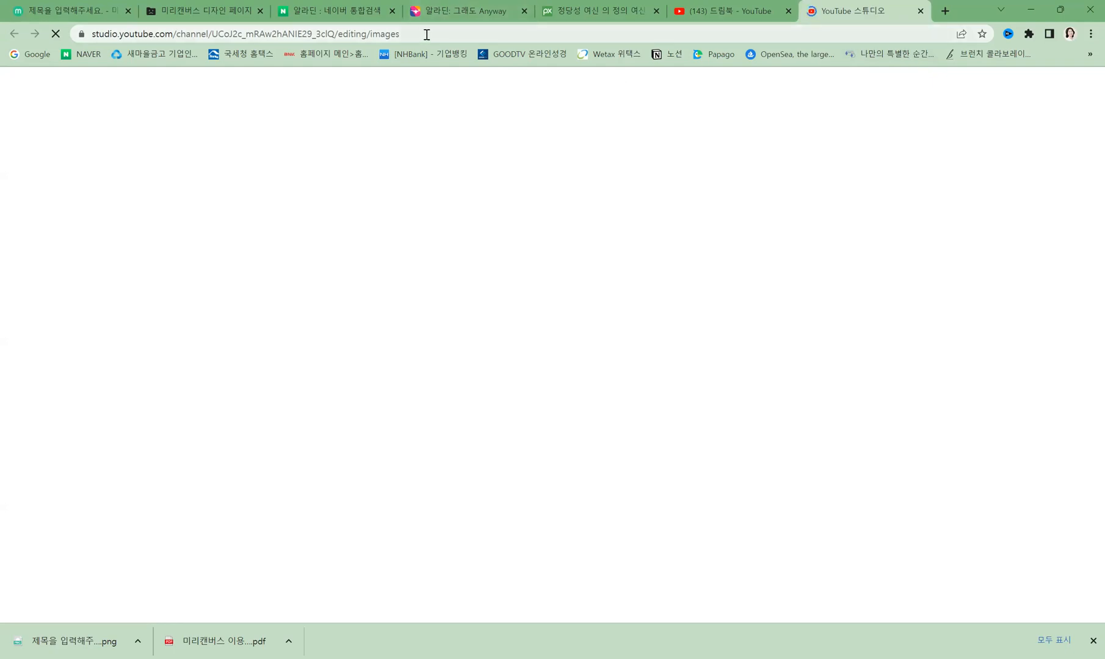
left_click(595, 11)
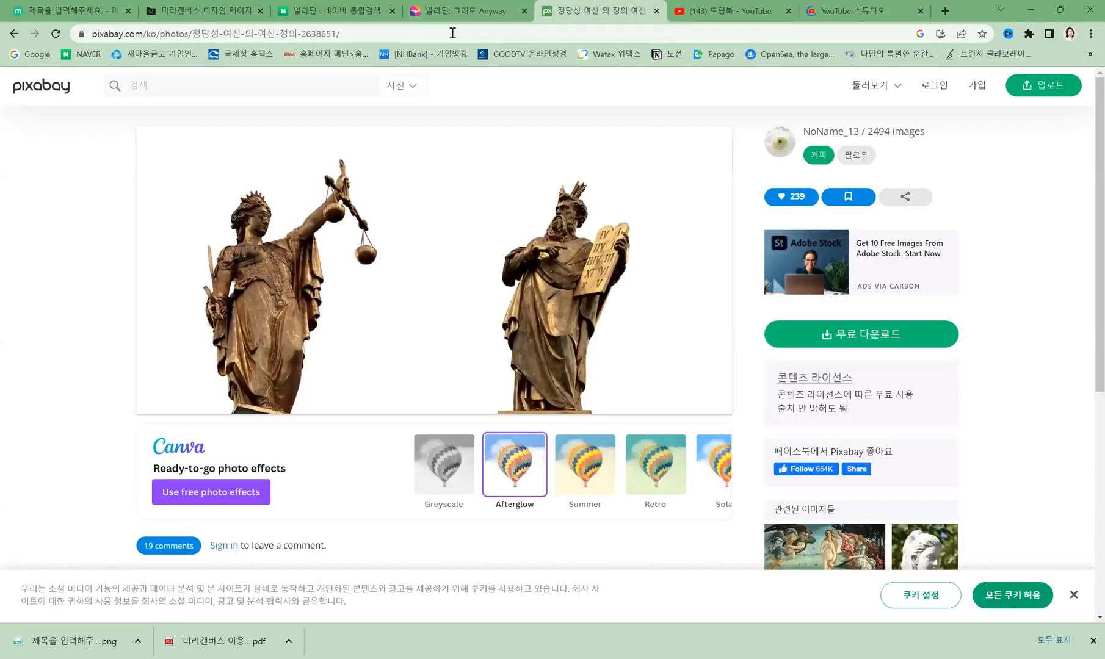
left_click(338, 13)
left_click(208, 14)
left_click(80, 14)
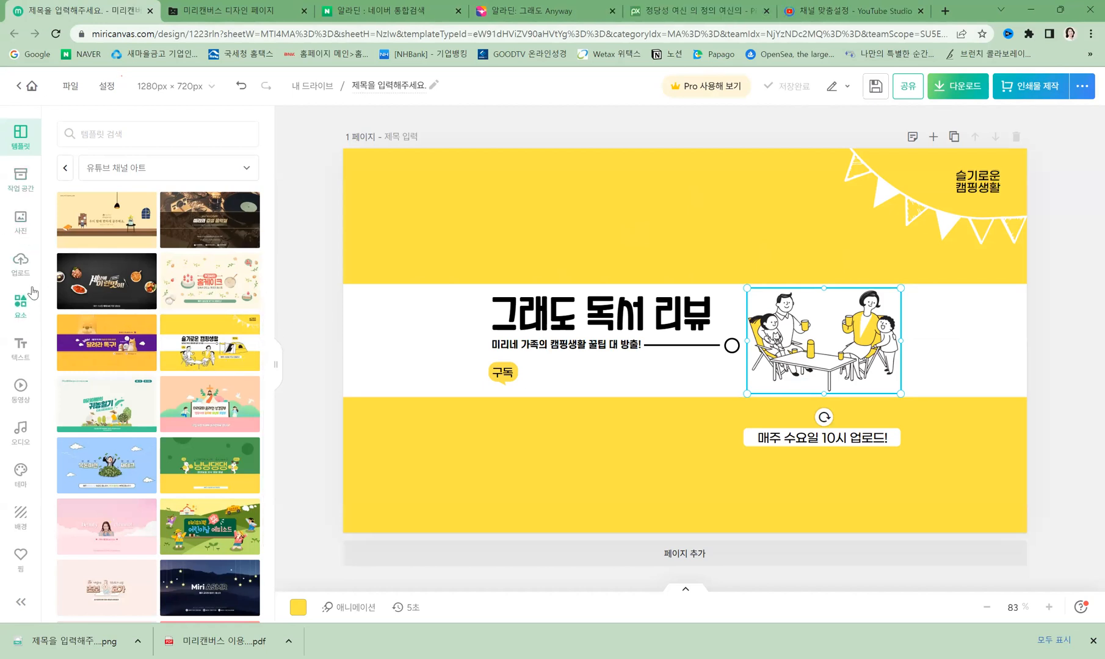
- Switch the template category from 유튜브 채널 아트 to 북커버
left_click(128, 171)
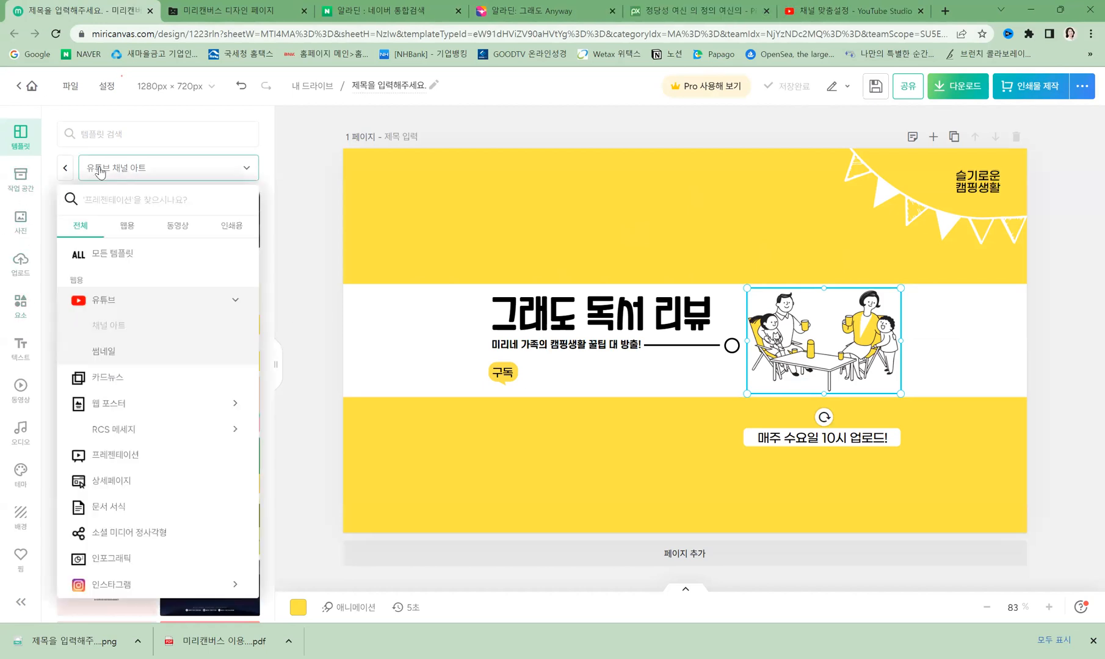
left_click(65, 168)
left_click(107, 171)
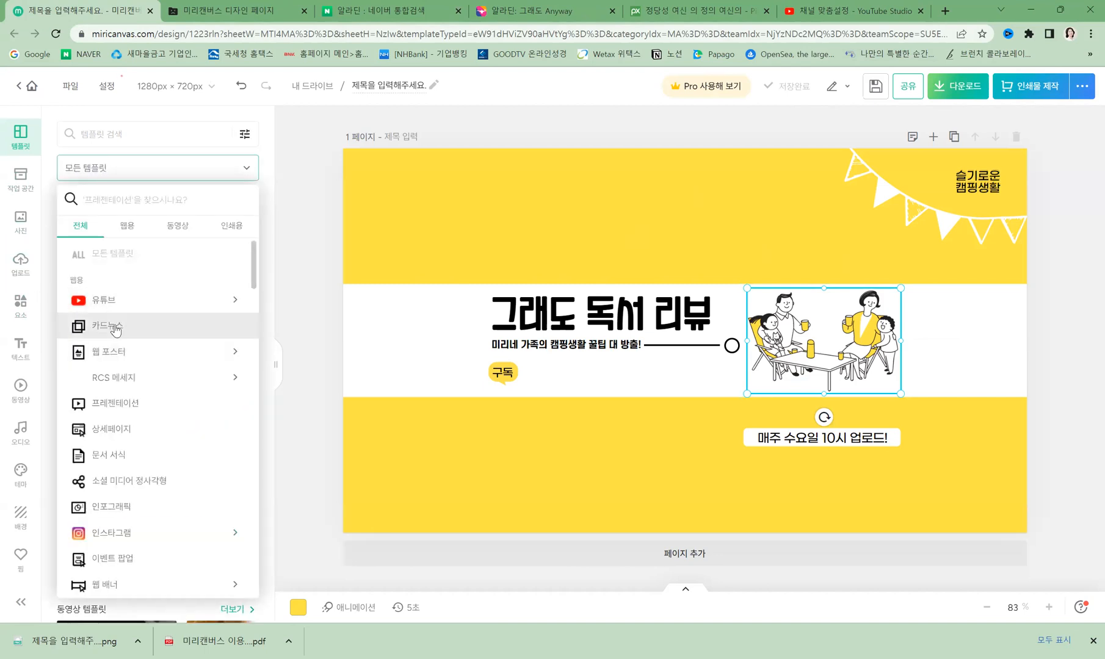
scroll(116, 510, "down", 1)
scroll(116, 510, "down", 2)
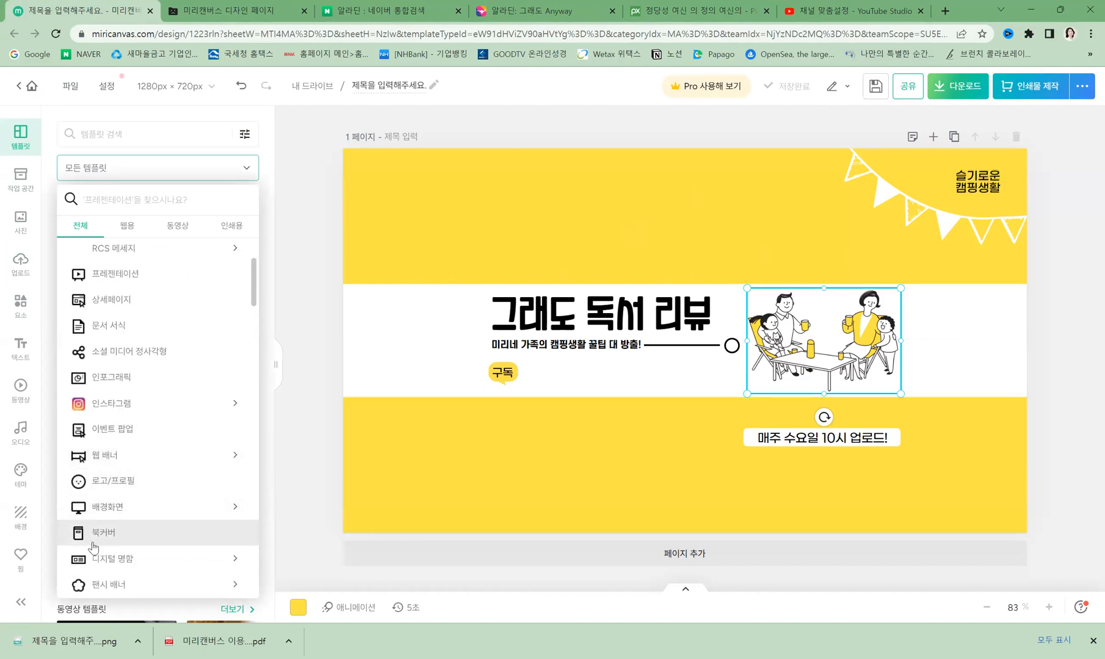
left_click(105, 537)
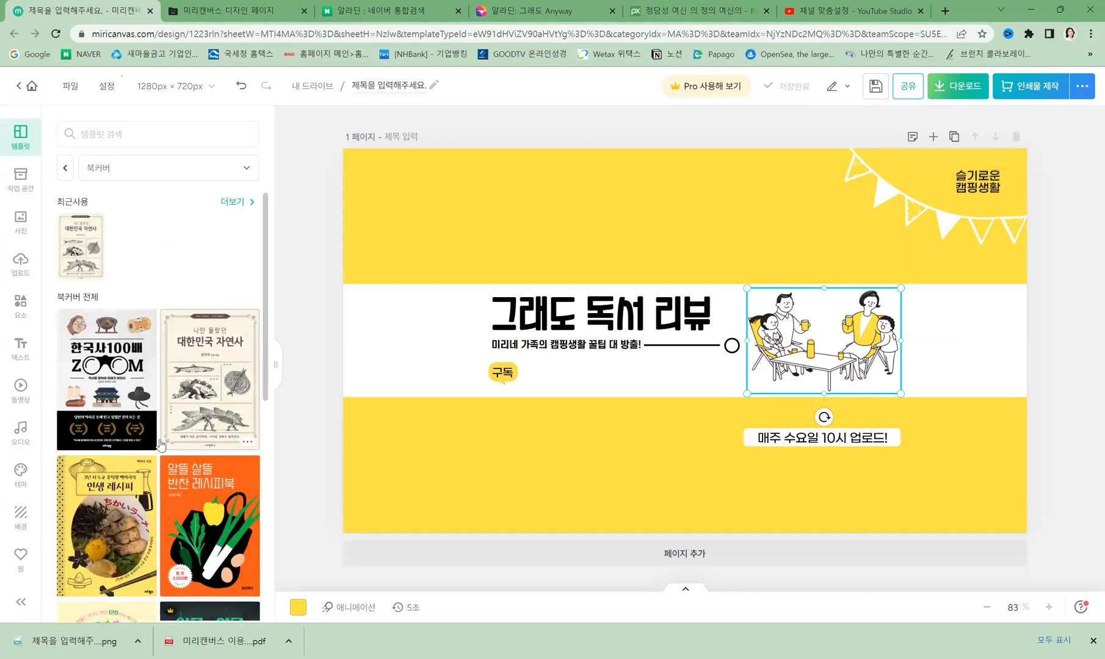
- Replace the current page with the 나만 몰랐던 대한민국 자연사 book cover template
scroll(152, 266, "down", 3)
scroll(165, 287, "down", 2)
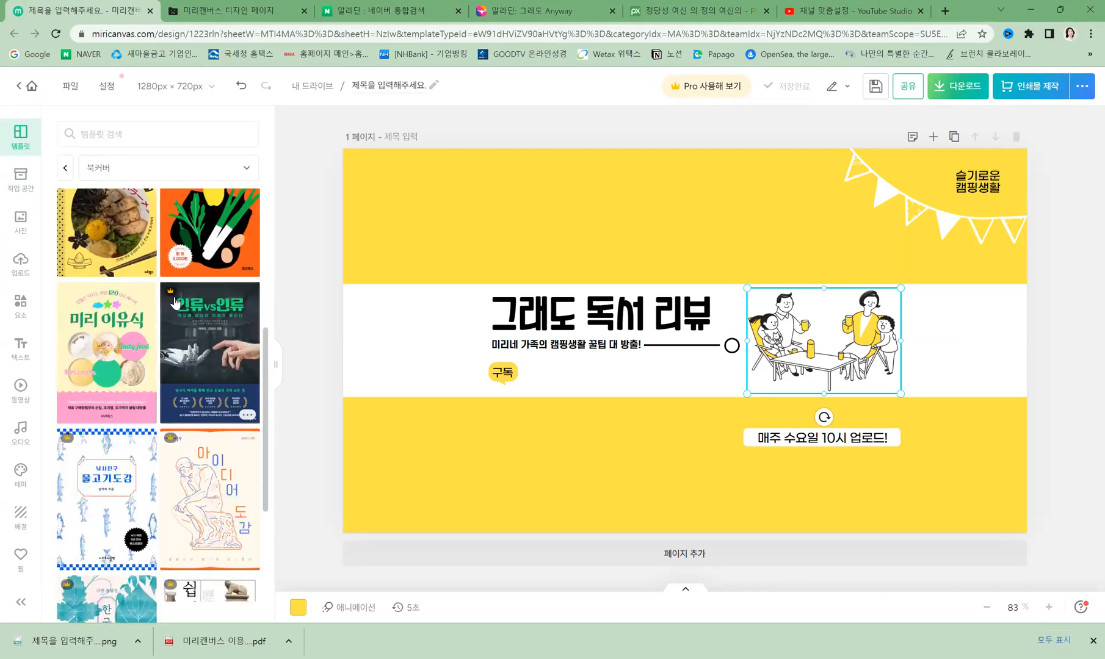
scroll(189, 389, "up", 4)
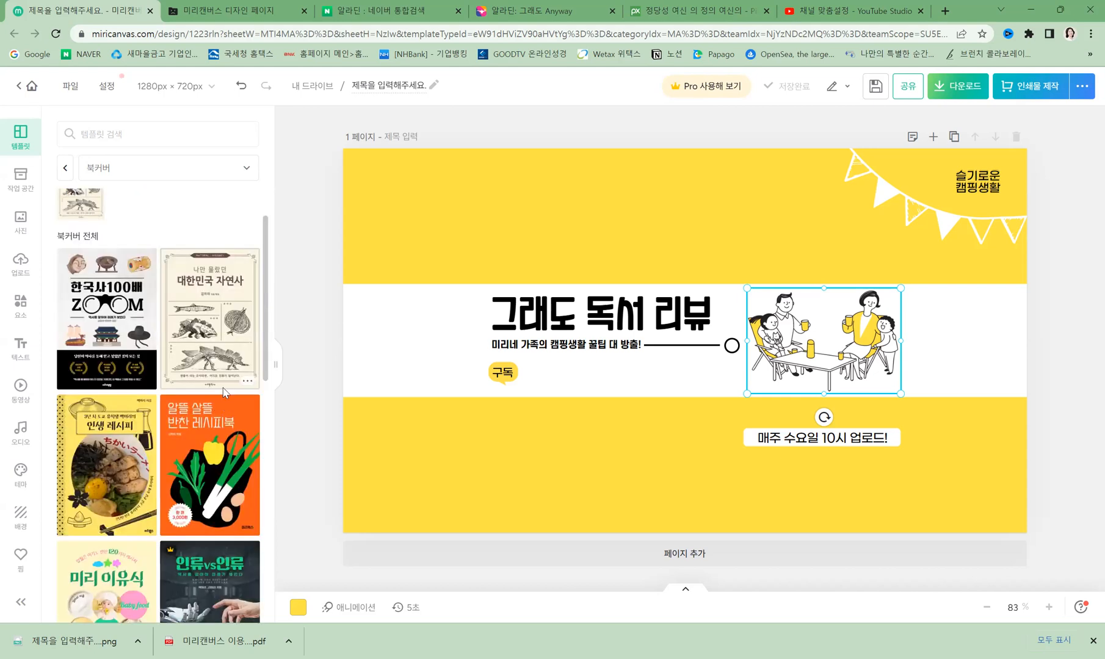
left_click(208, 296)
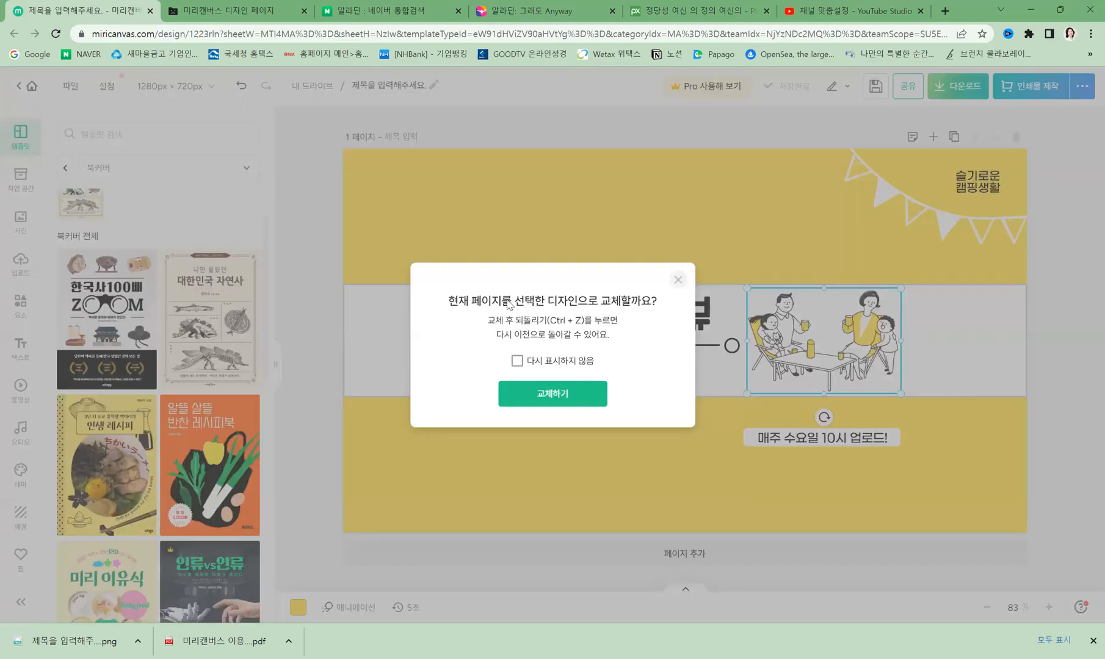
left_click(545, 398)
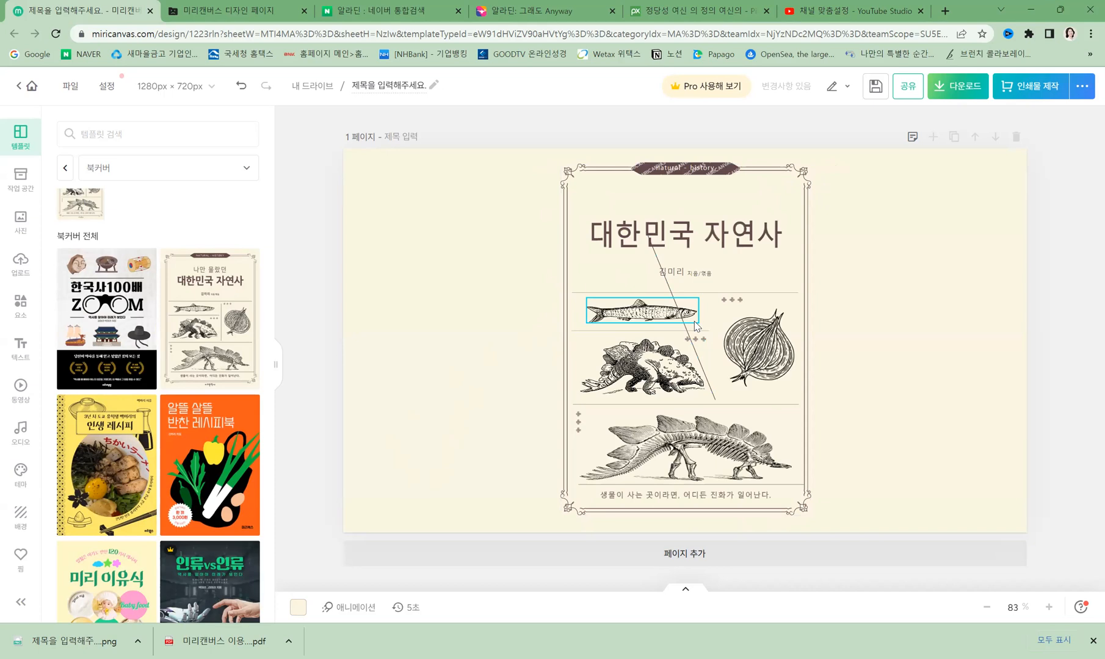
- Change the book cover's main title to 그래도
double_click(714, 234)
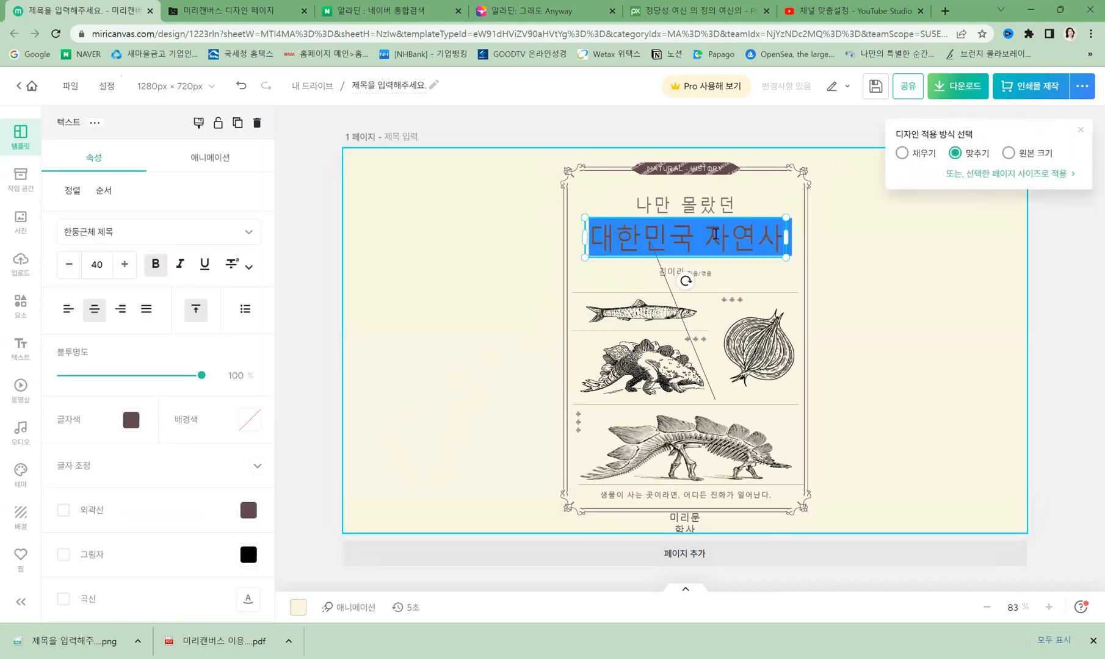
left_click(719, 242)
left_click_drag(774, 244, 580, 264)
type("그래도")
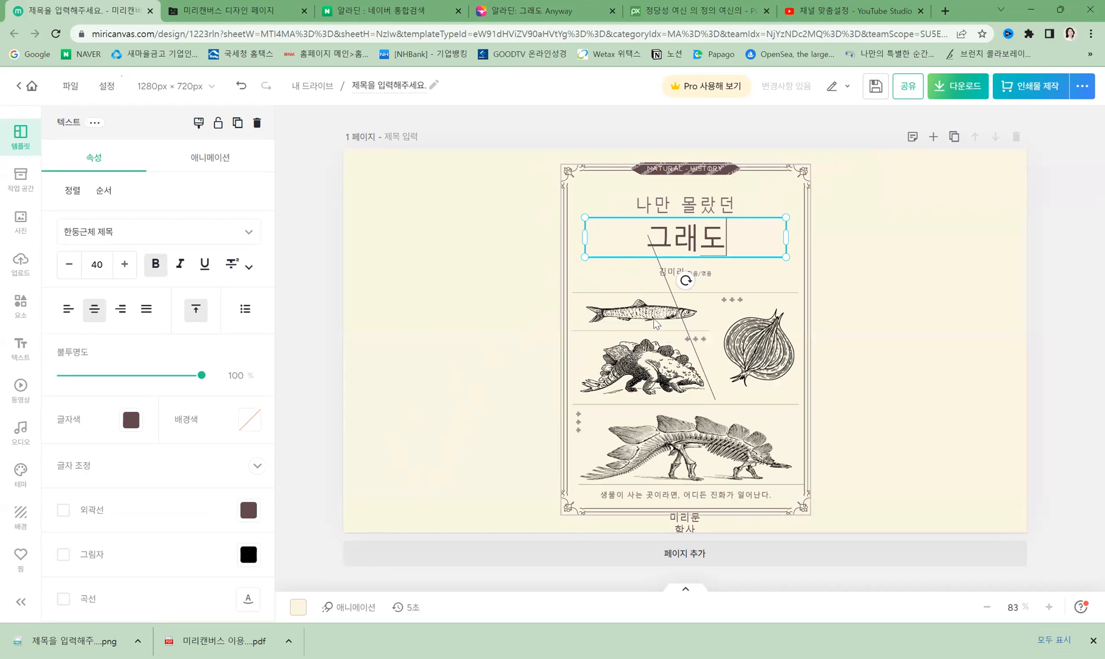
- Examine the collections in the elements library, including the 나를 돌보는 시간 collection
left_click(756, 349)
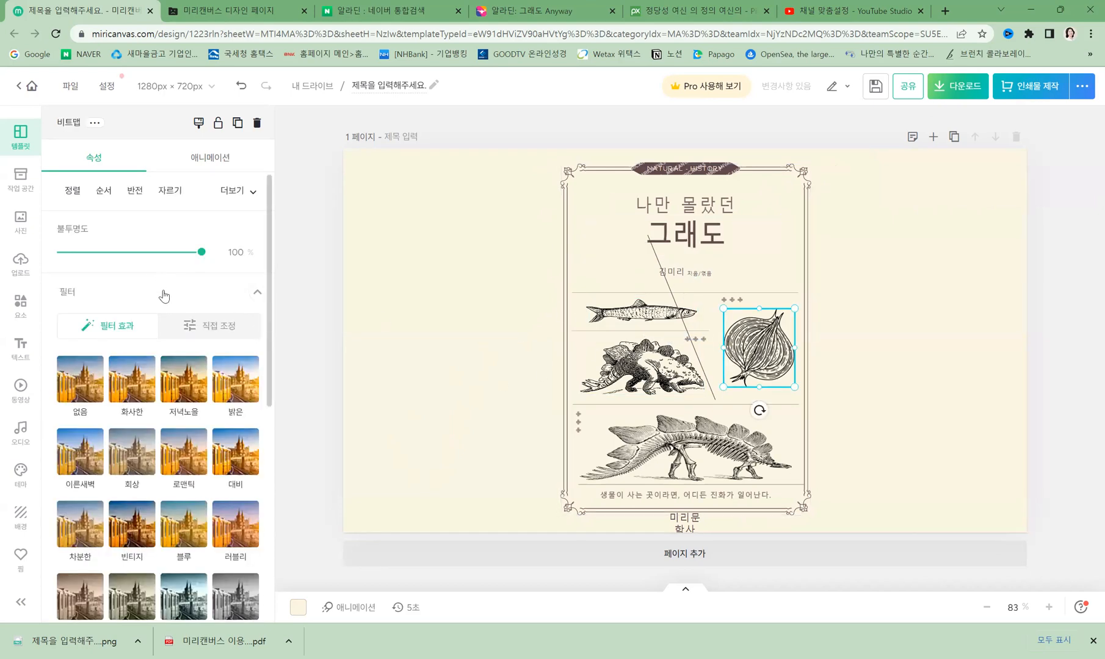
left_click(698, 211)
left_click(20, 274)
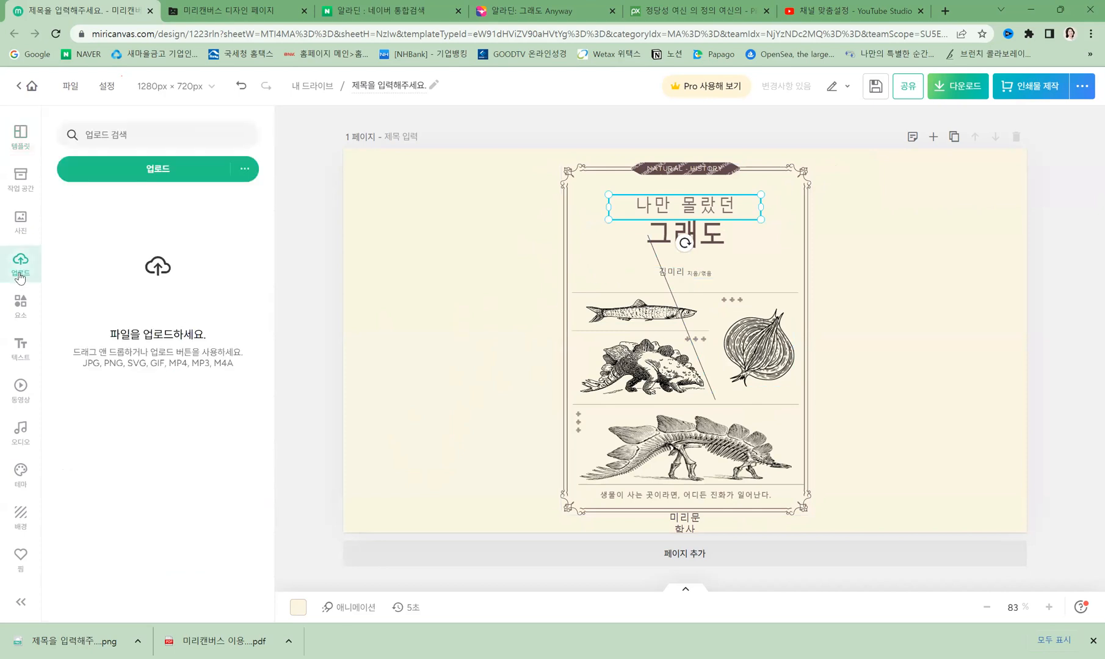
left_click(19, 307)
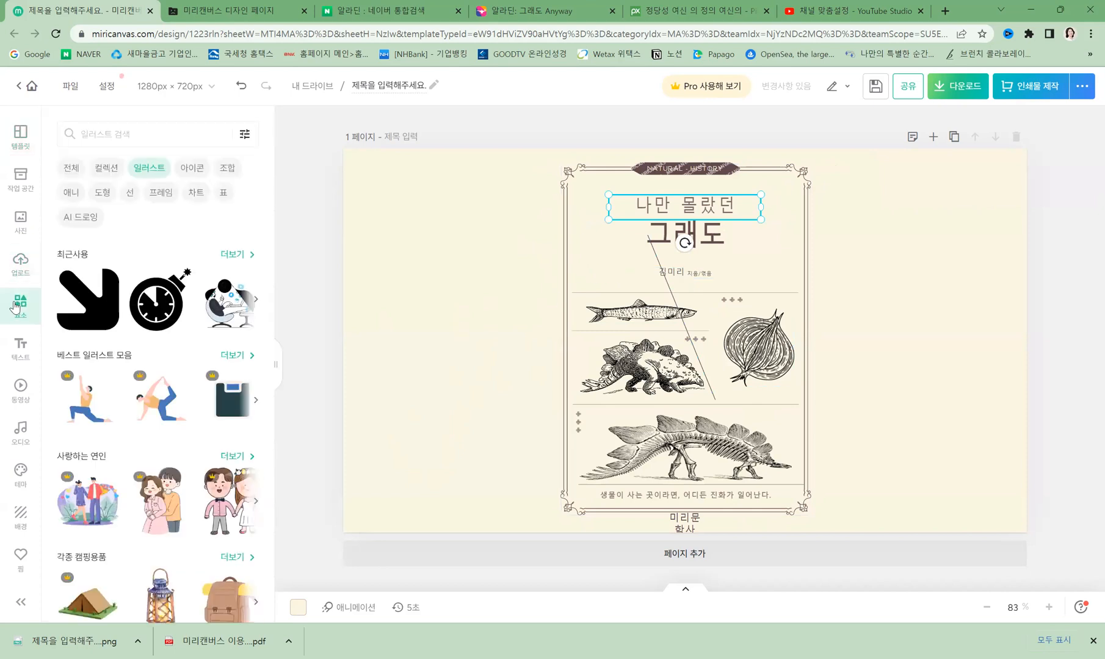
left_click(106, 170)
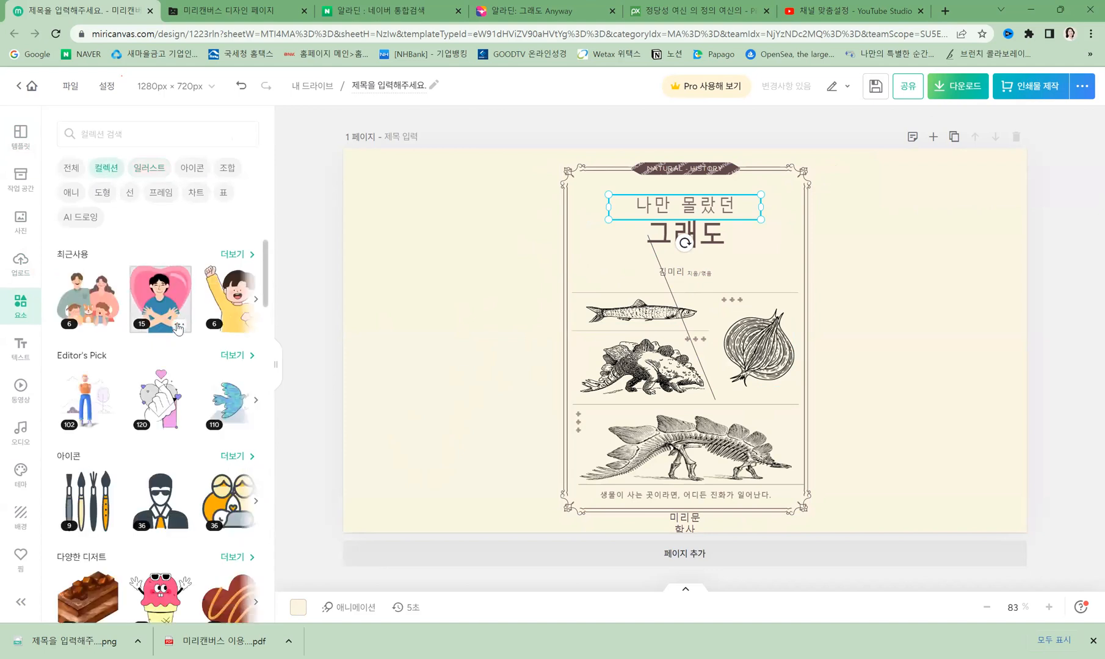
left_click(164, 302)
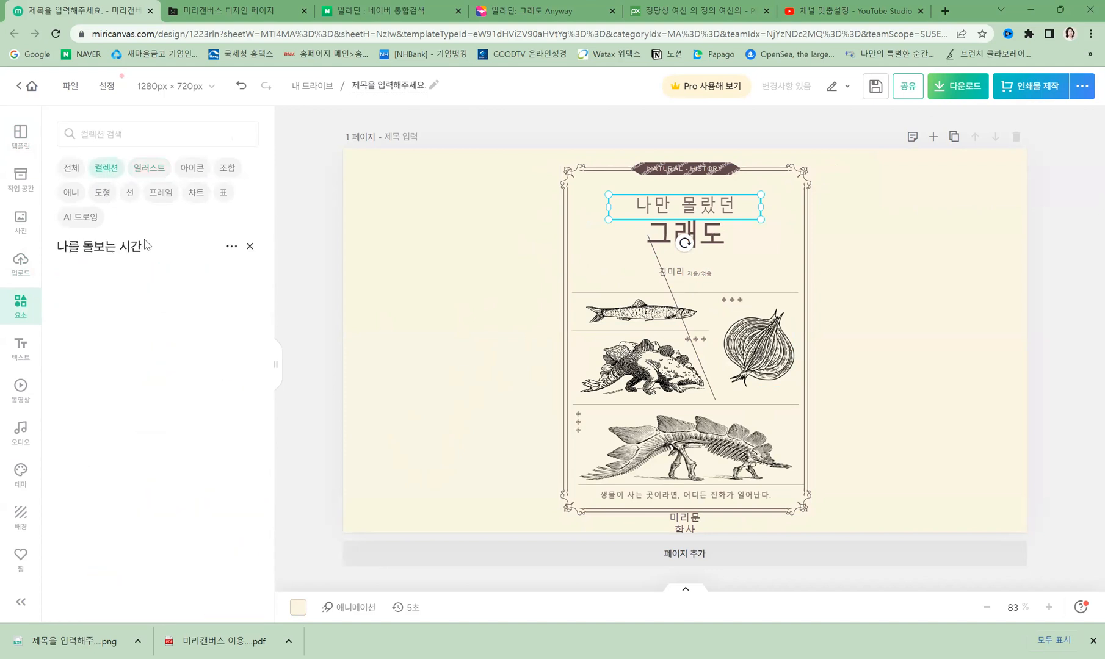
left_click(249, 246)
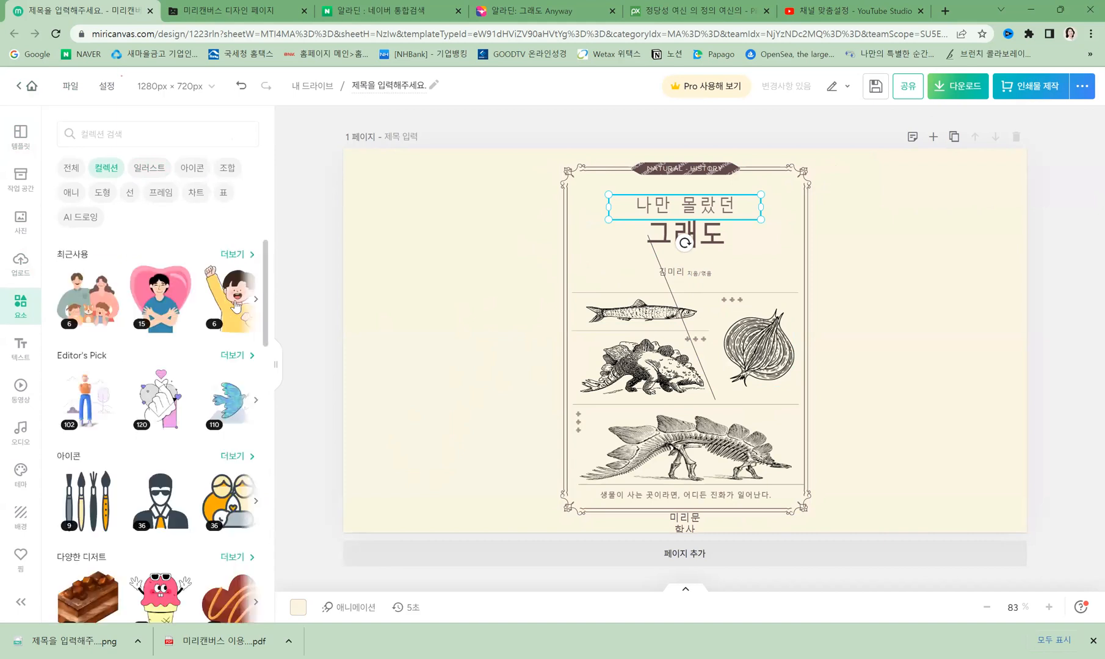
scroll(169, 447, "down", 7)
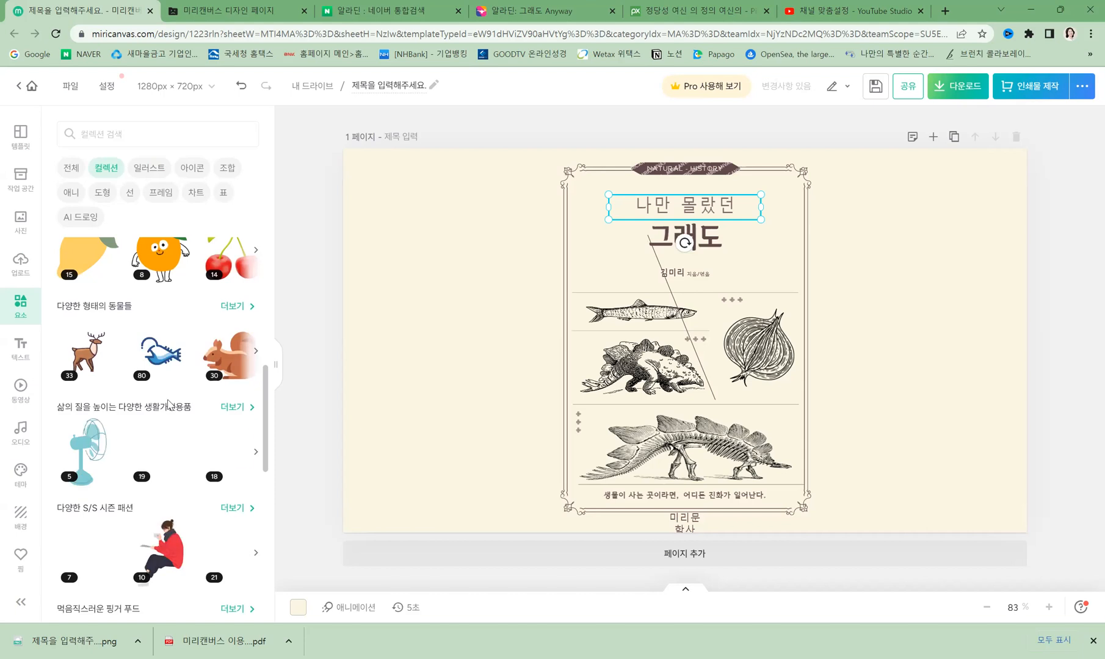
scroll(144, 406, "up", 8)
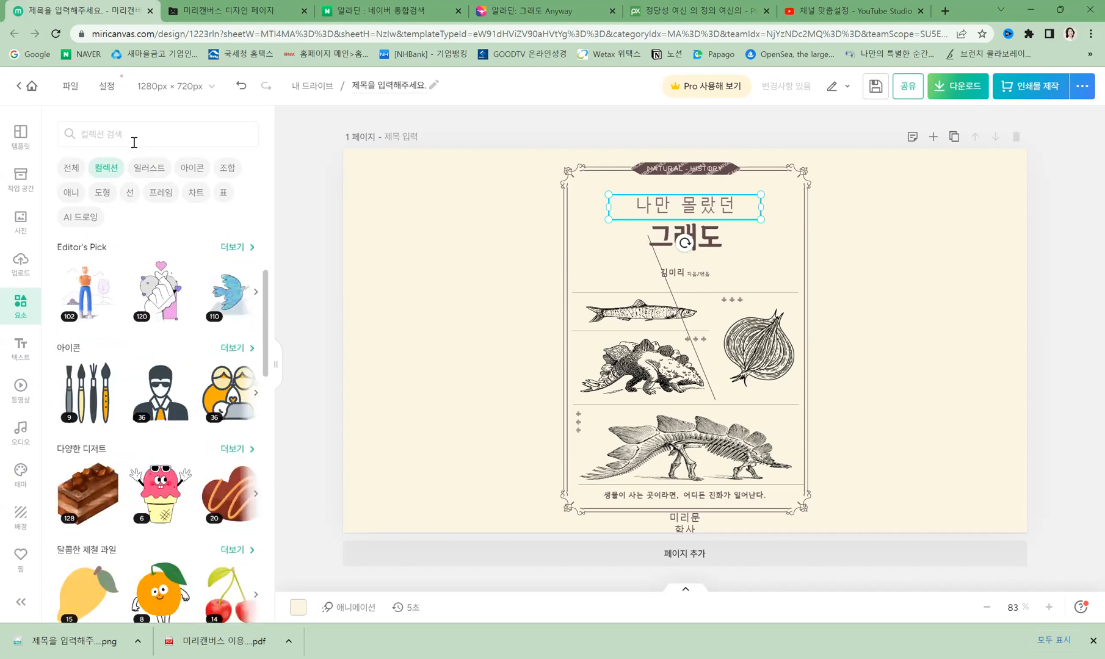
- Add the recently used light blue circle shape, shrink it, and place it over the left half of the dinosaur skeleton
left_click(101, 194)
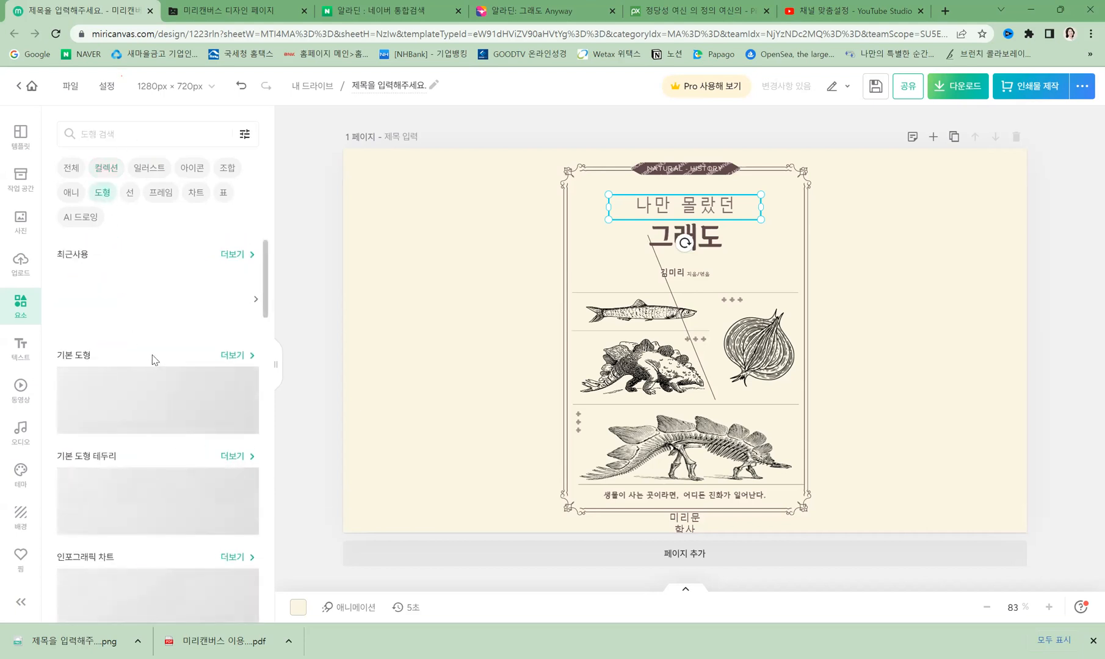
left_click(87, 299)
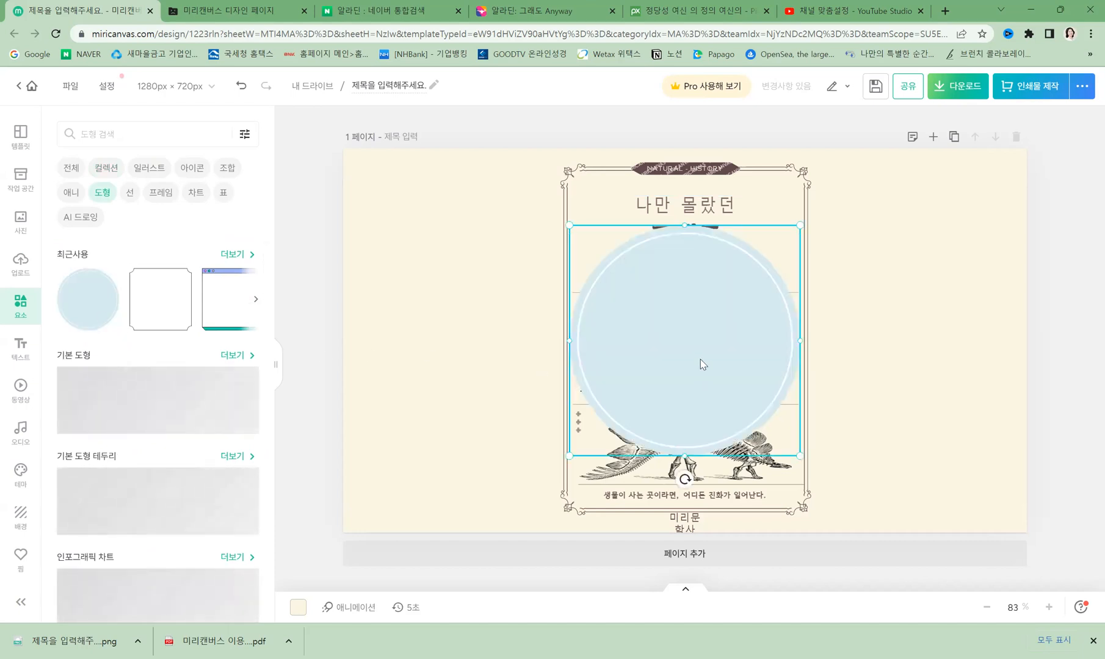
left_click_drag(800, 225, 672, 353)
left_click_drag(641, 412, 659, 480)
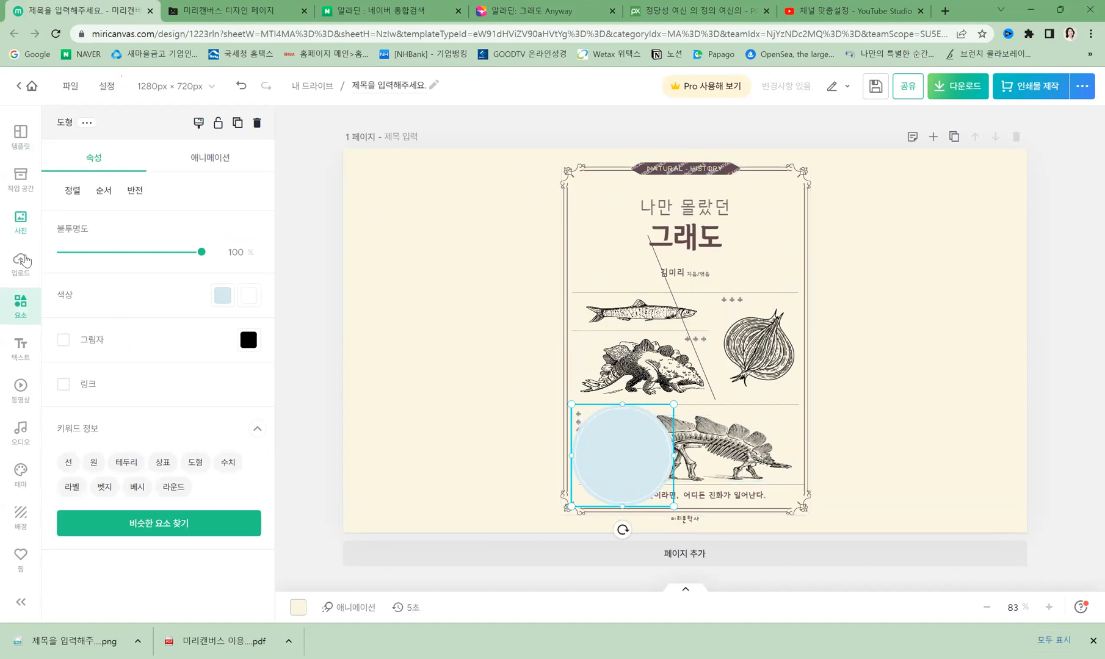
- Leave the book cover design without saving and create a new presentation design
left_click(32, 89)
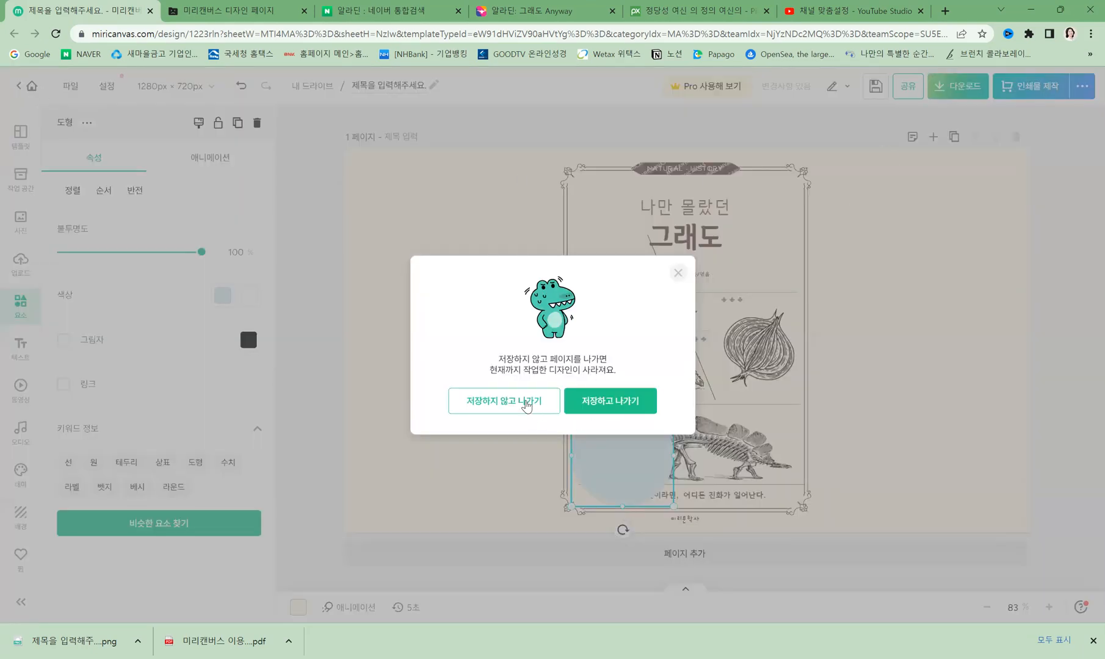
left_click(526, 404)
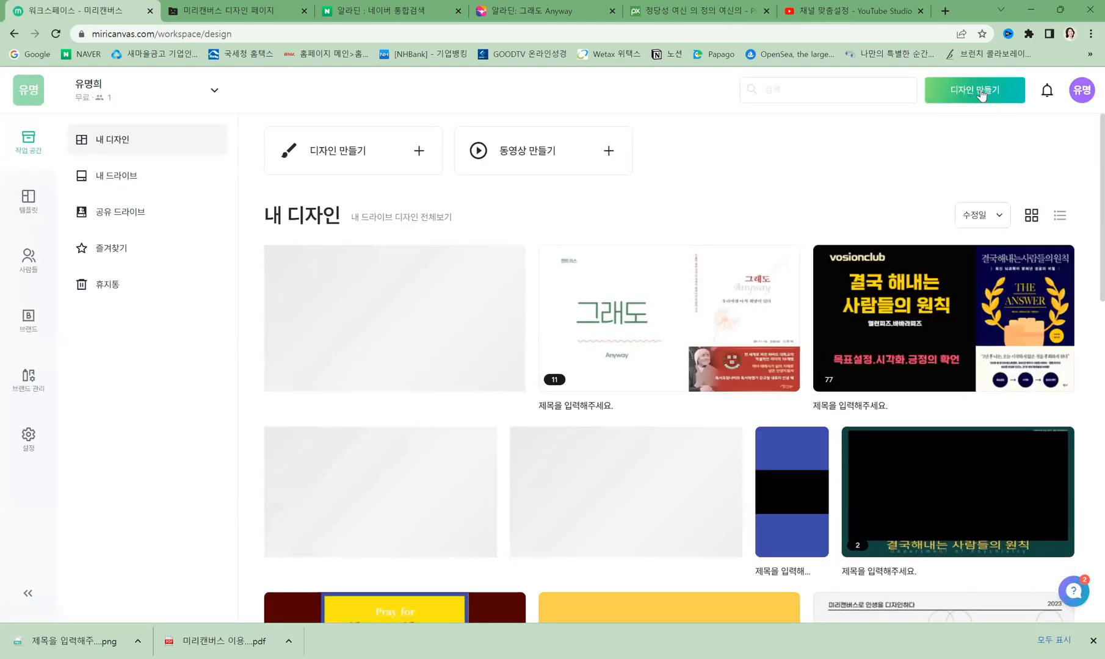
left_click(979, 90)
scroll(851, 428, "down", 4)
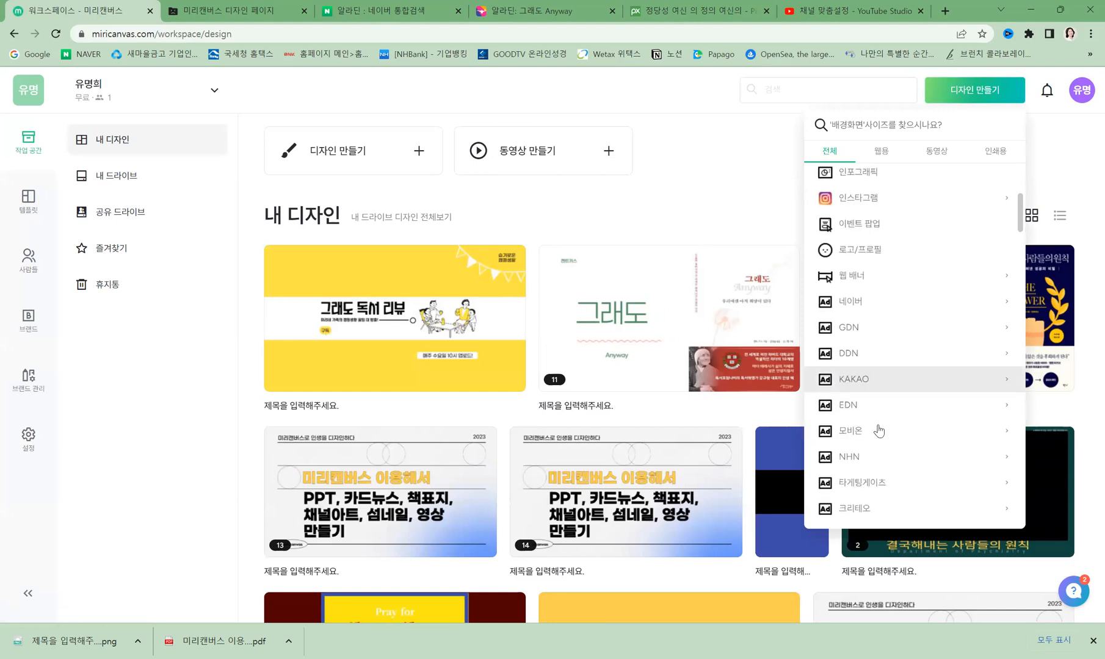
scroll(867, 269, "up", 4)
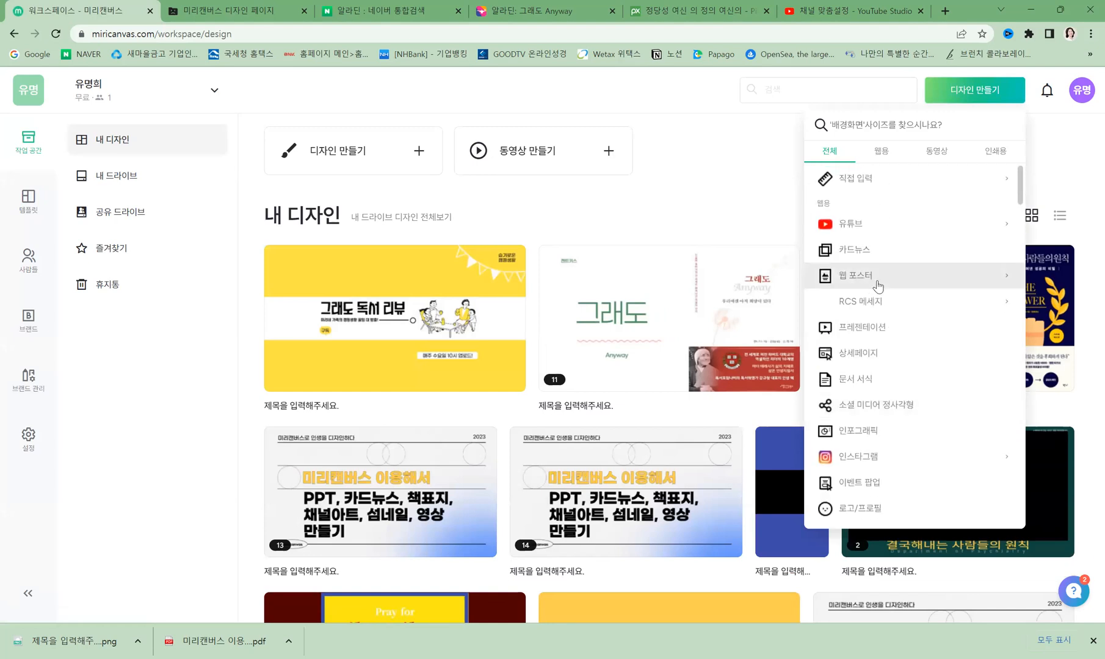
scroll(860, 373, "down", 5)
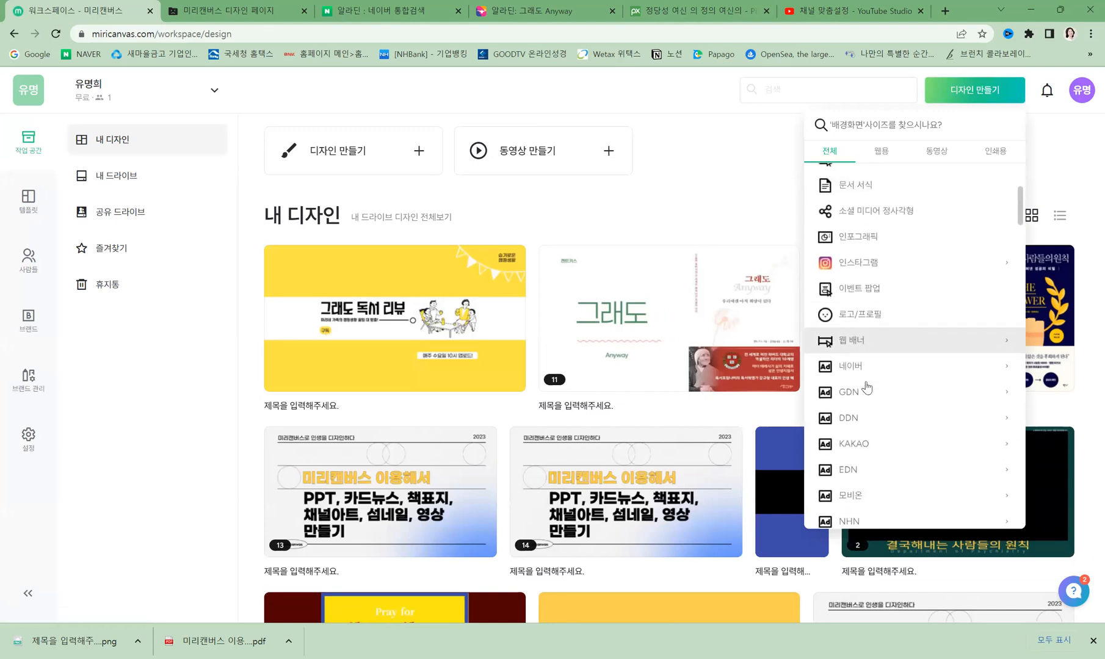
scroll(854, 421, "down", 6)
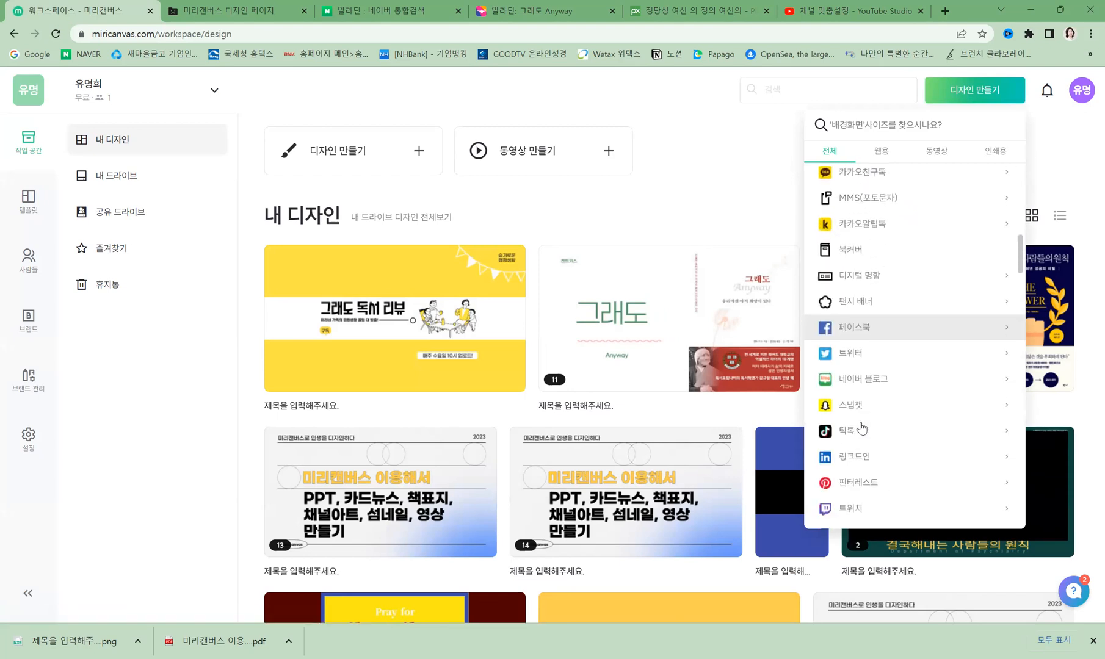
scroll(869, 268, "up", 10)
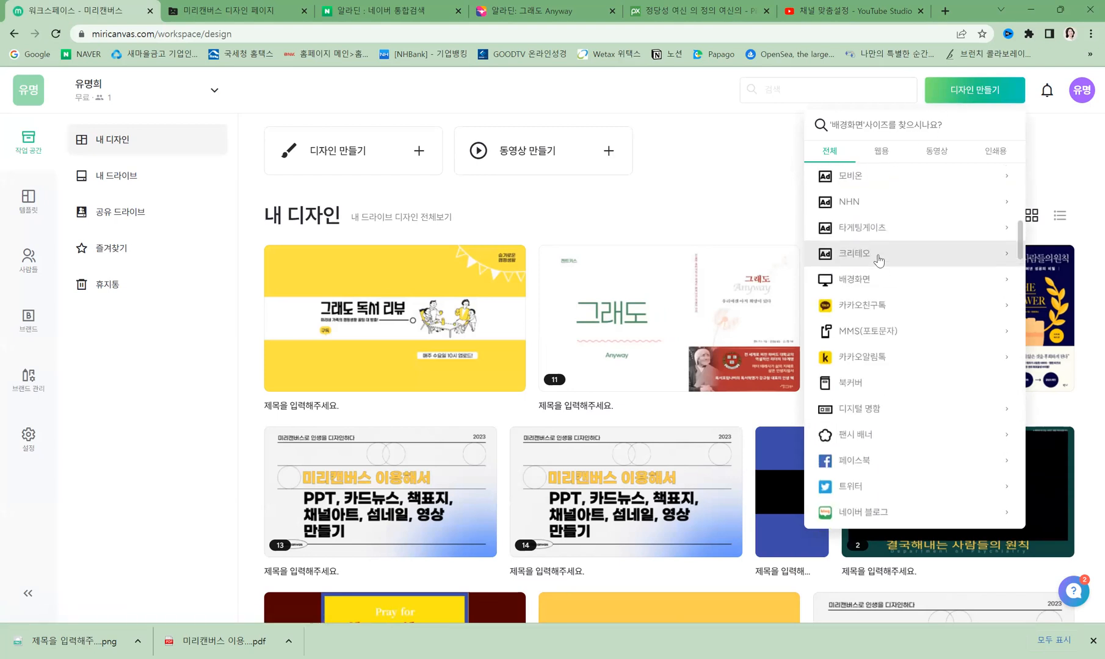
left_click(867, 335)
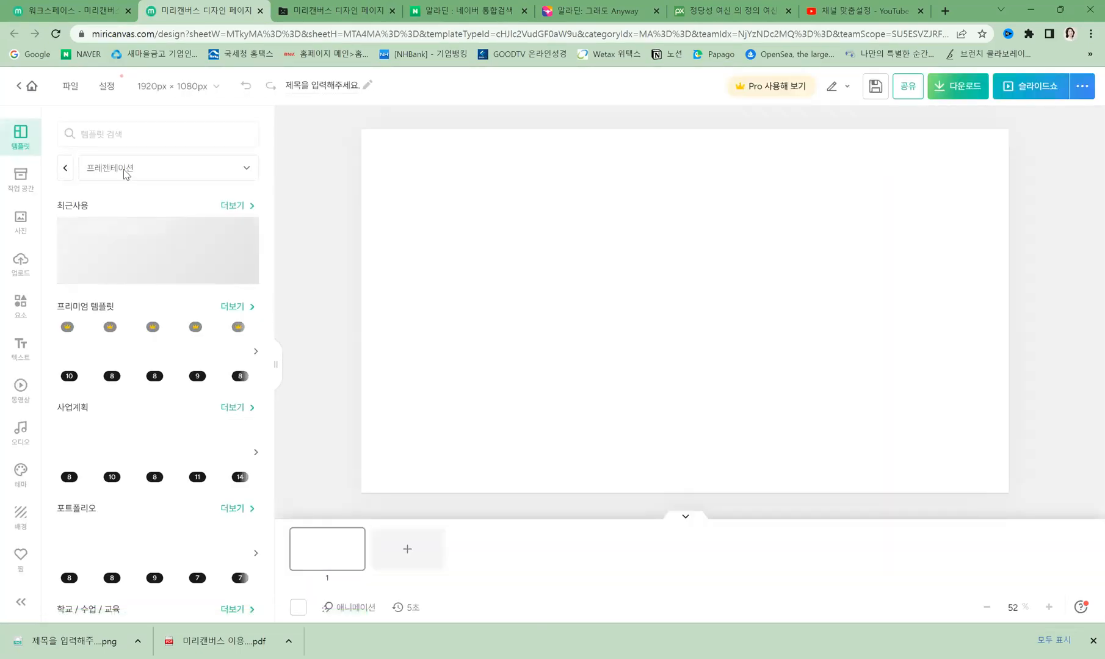
- Show the 가로형 동영상 templates and overwrite the blank page with the recently used green-and-yellow DEPRESSION template
left_click(122, 174)
left_click(65, 170)
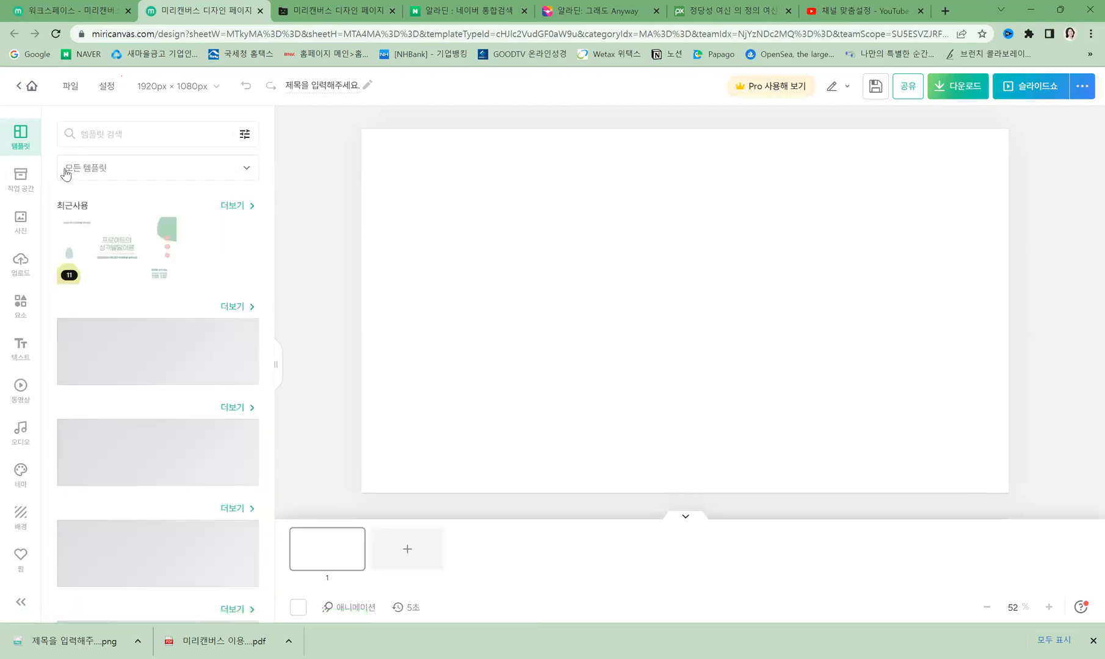
left_click(101, 176)
scroll(114, 437, "down", 5)
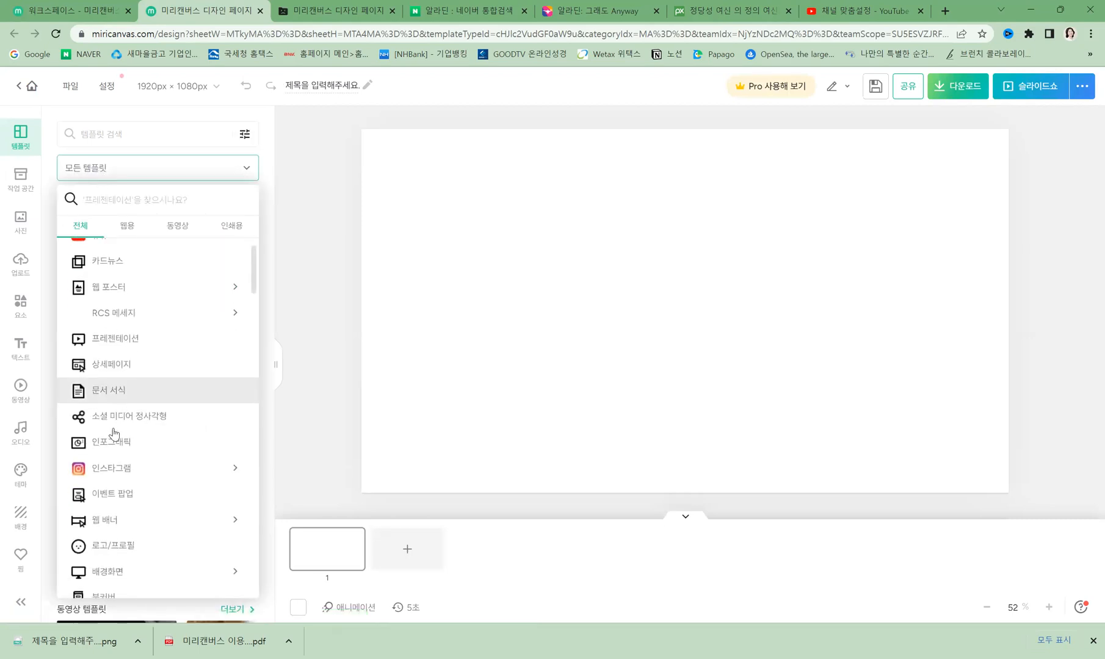
scroll(114, 437, "down", 5)
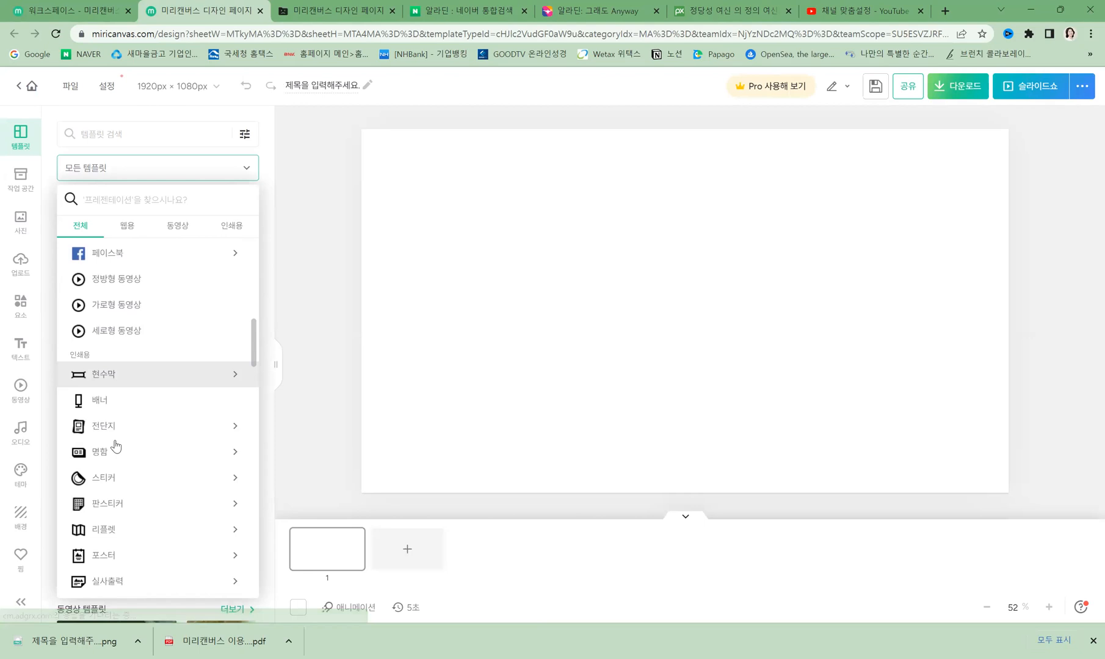
left_click(108, 307)
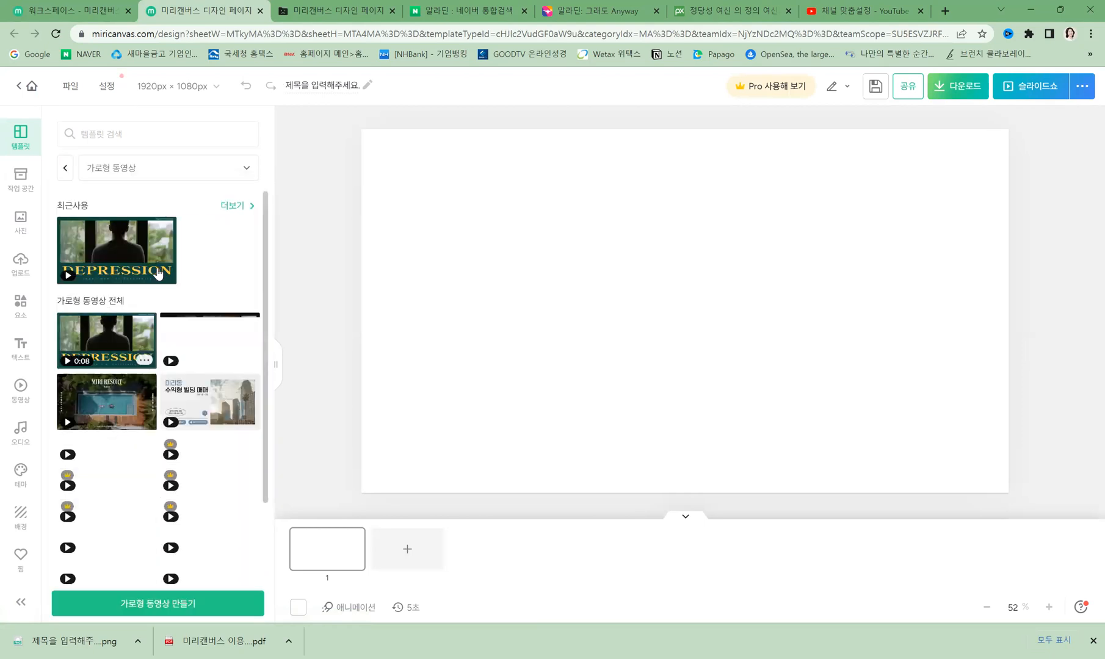
left_click(117, 251)
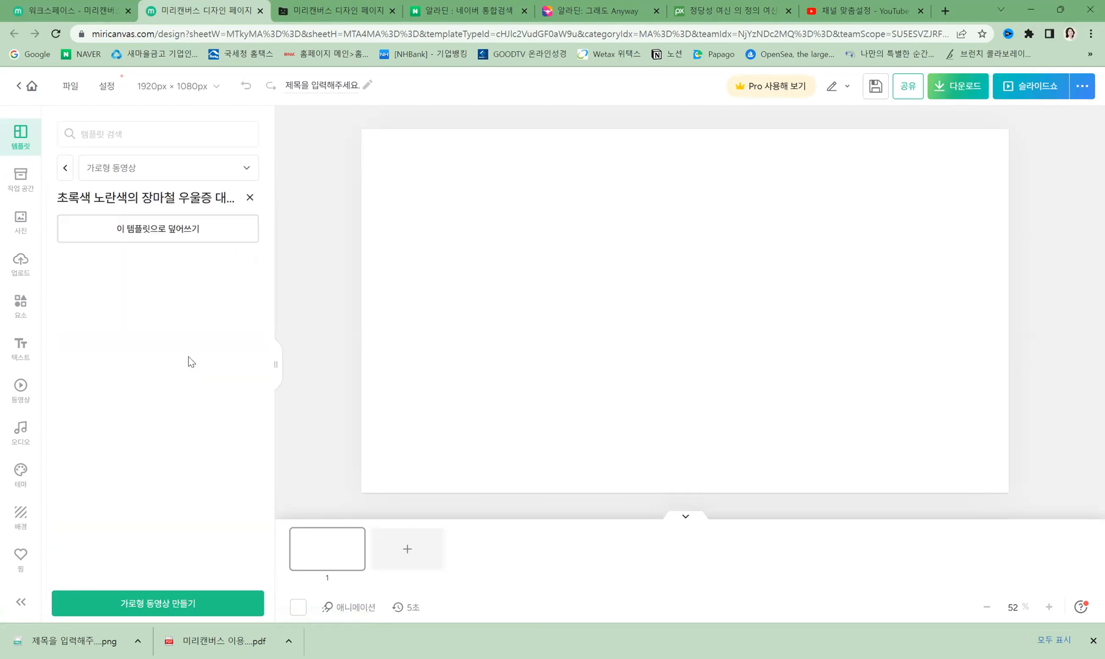
left_click(151, 237)
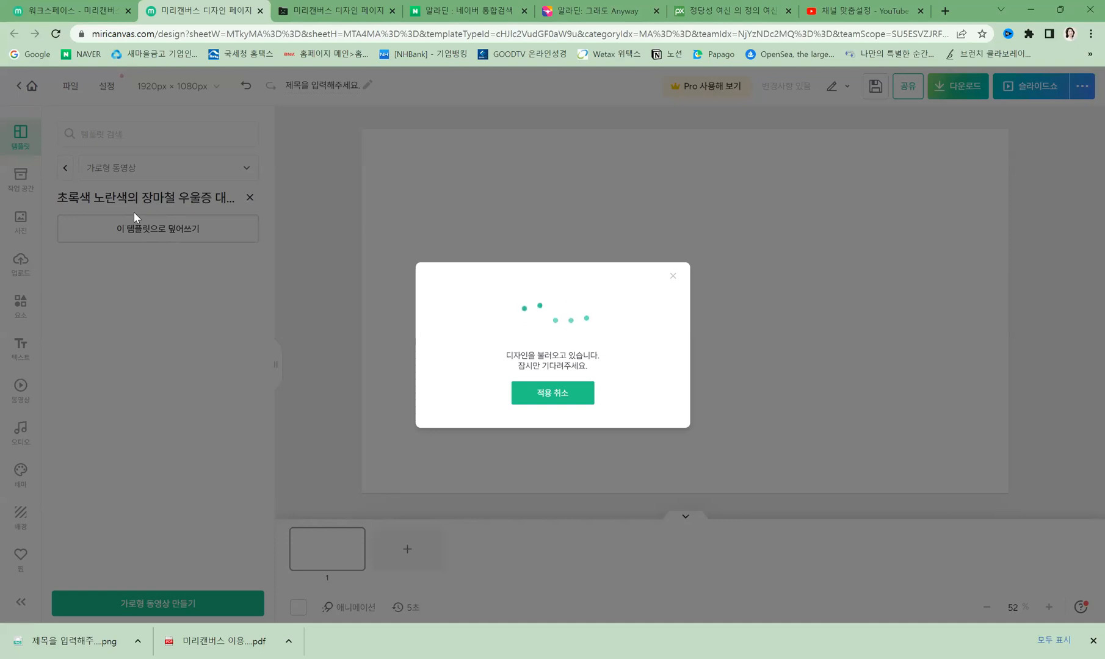
- Close the Aladin book page, the 정당성 여신 page and the crashed design page, and return to the video design
left_click(657, 10)
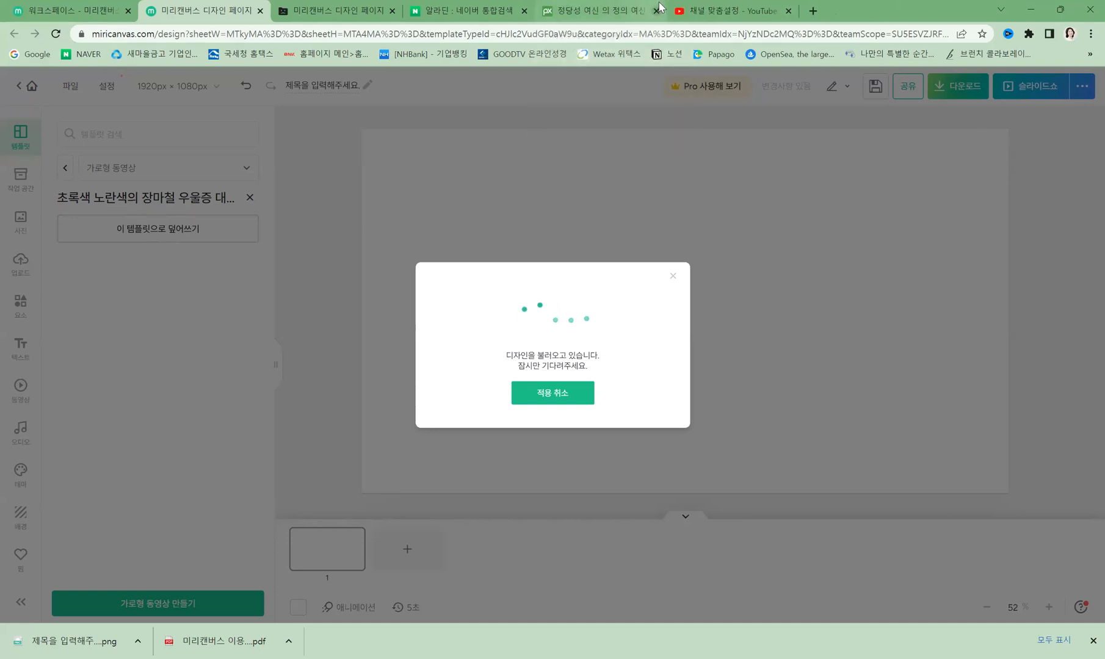
left_click(656, 11)
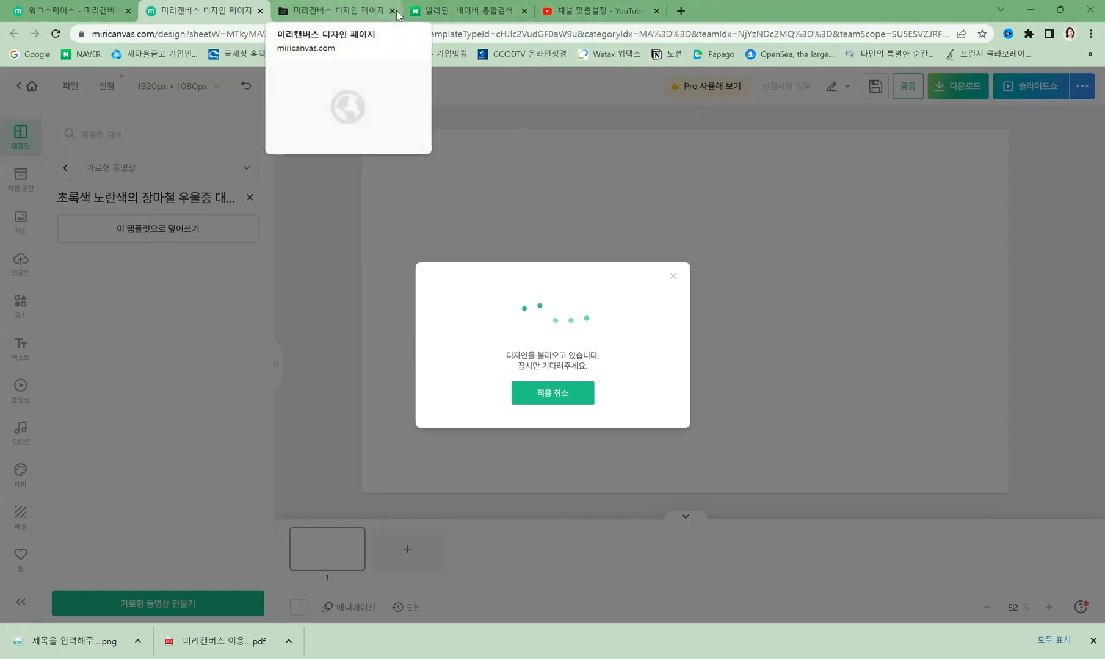
left_click(369, 14)
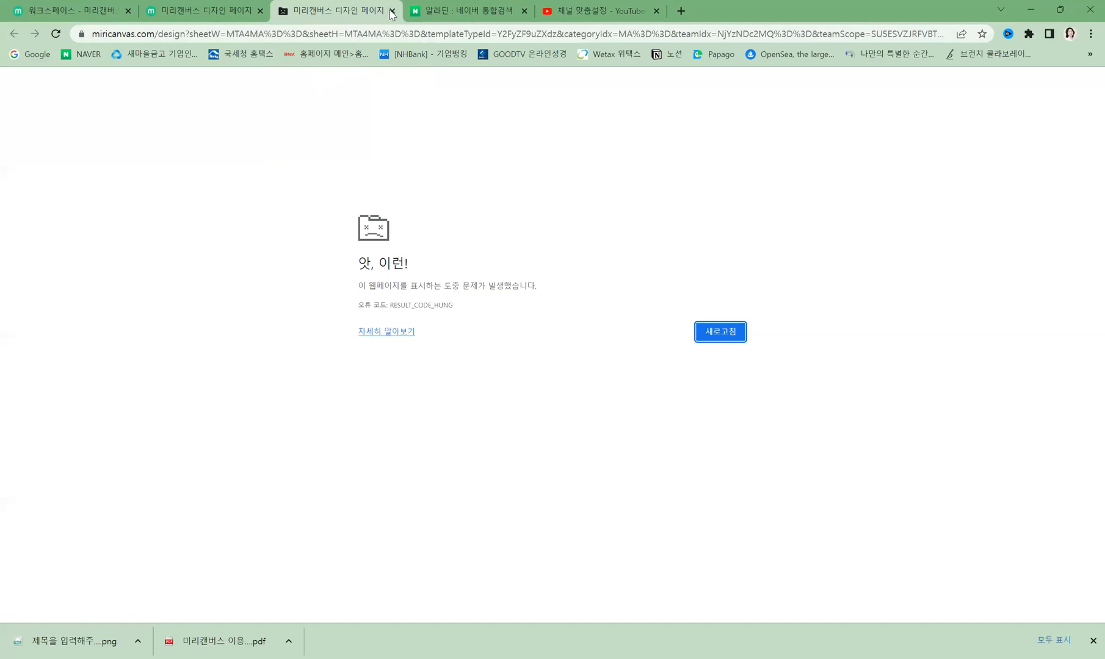
left_click(392, 11)
left_click(89, 15)
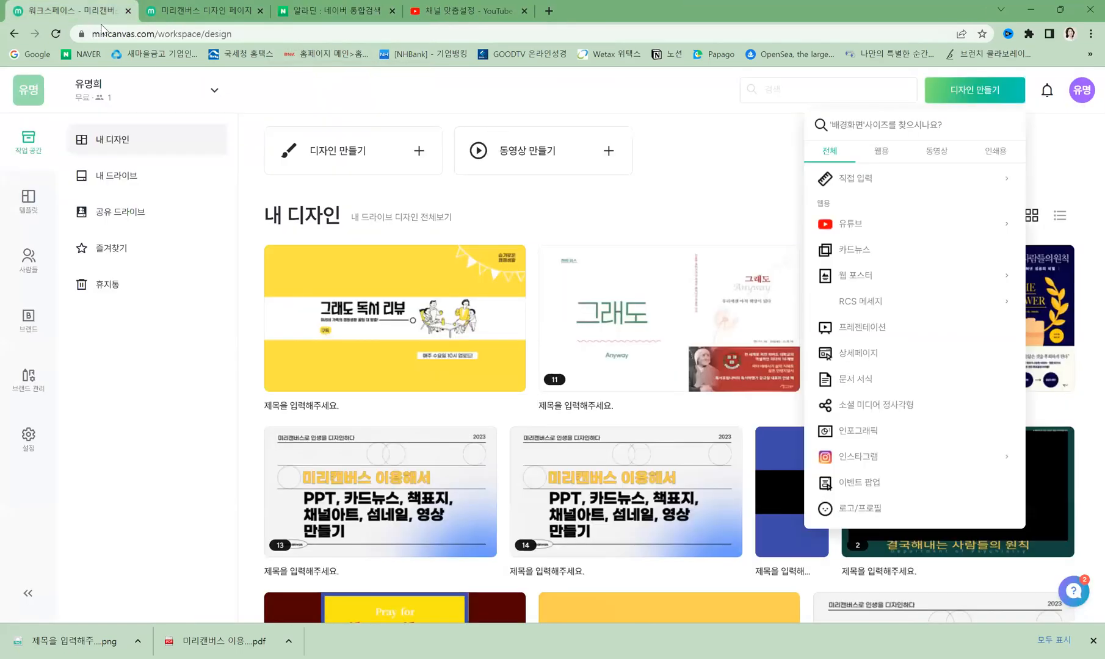
left_click(253, 16)
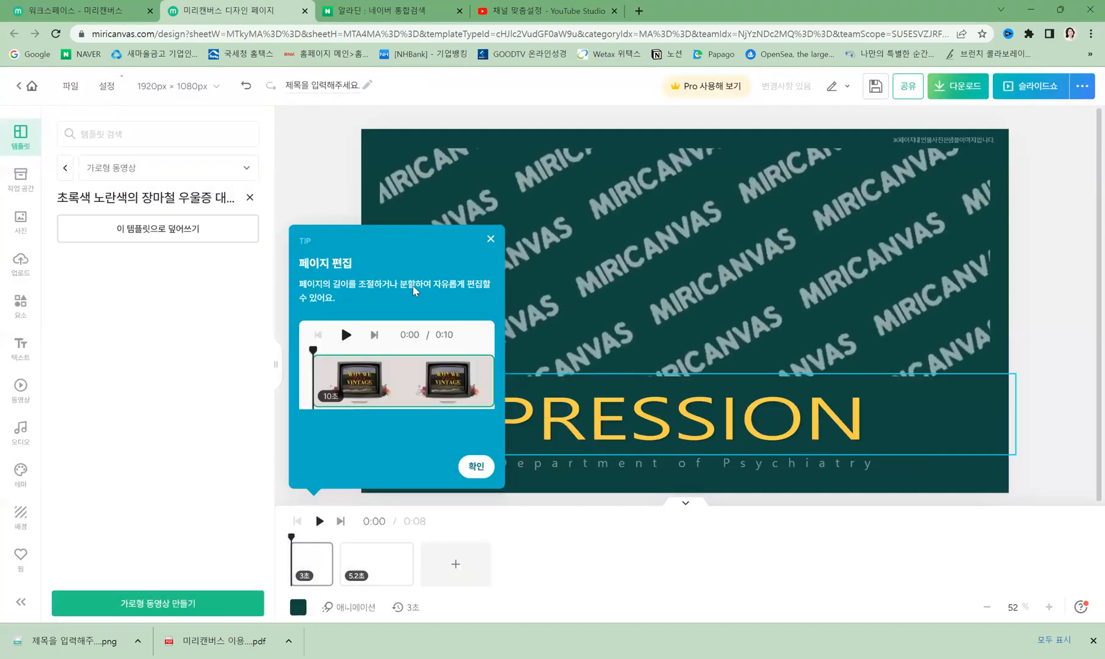
- Enlarge the window video frame downward over the DEPRESSION title's upper part, undoing the stray frame rotation and subtitle move
left_click(490, 240)
left_click(661, 268)
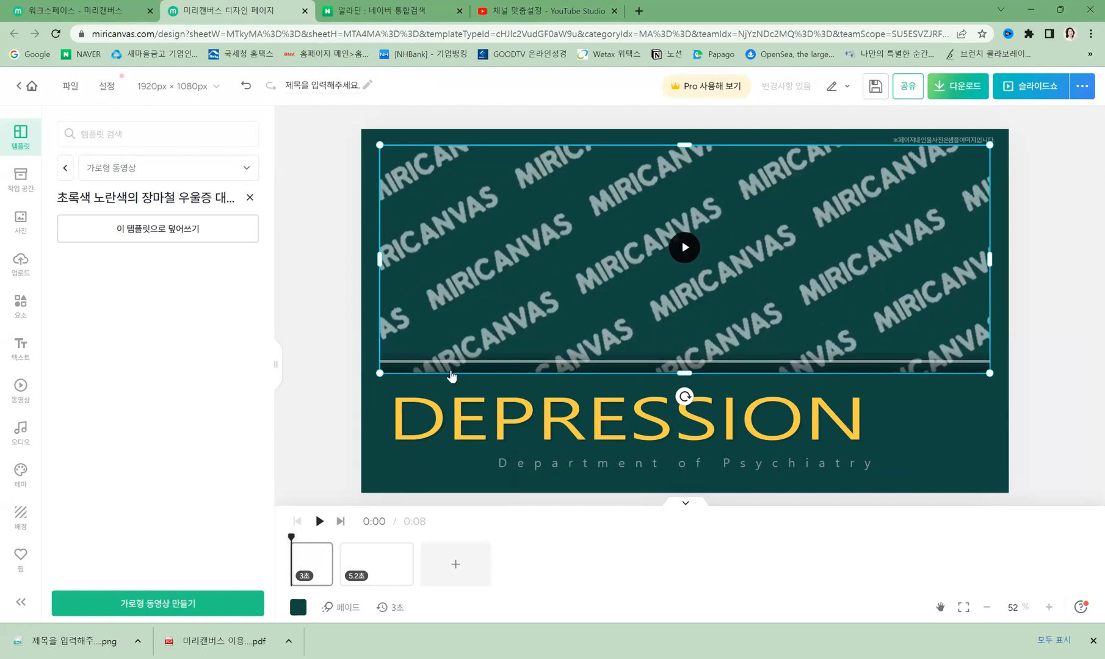
mouse_move(312, 575)
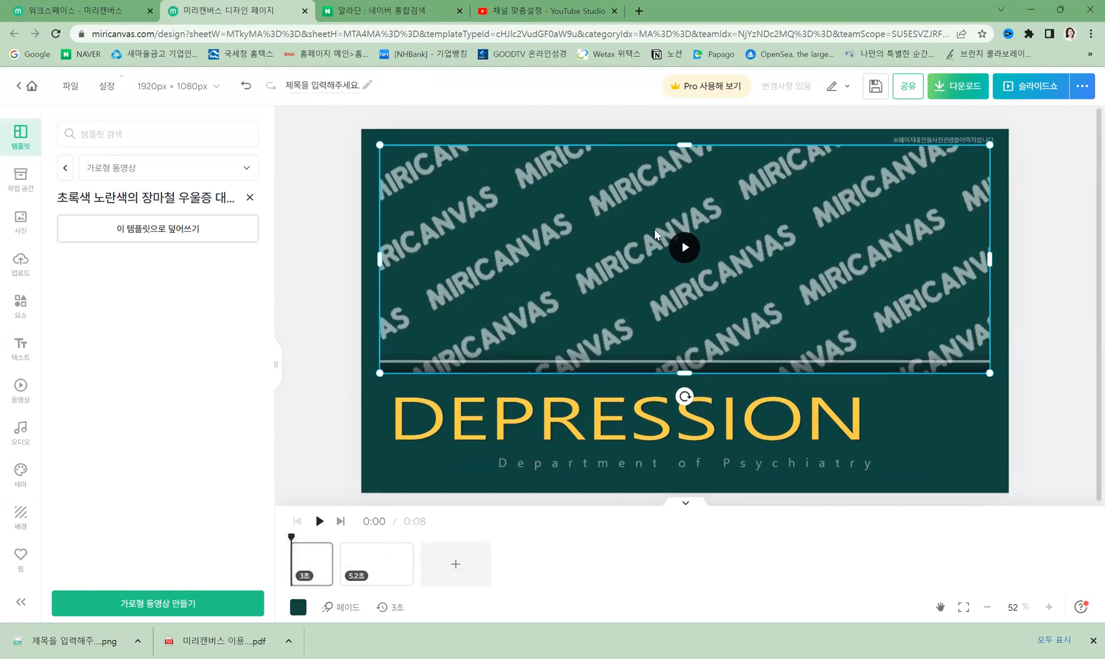
left_click_drag(688, 376, 677, 447)
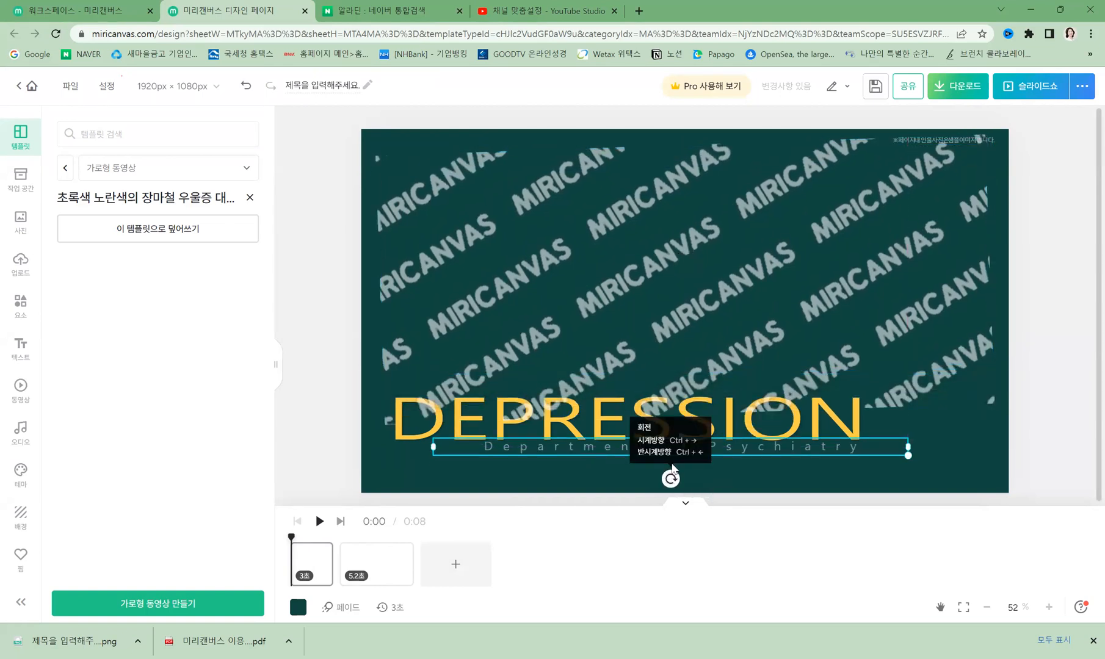
left_click(678, 325)
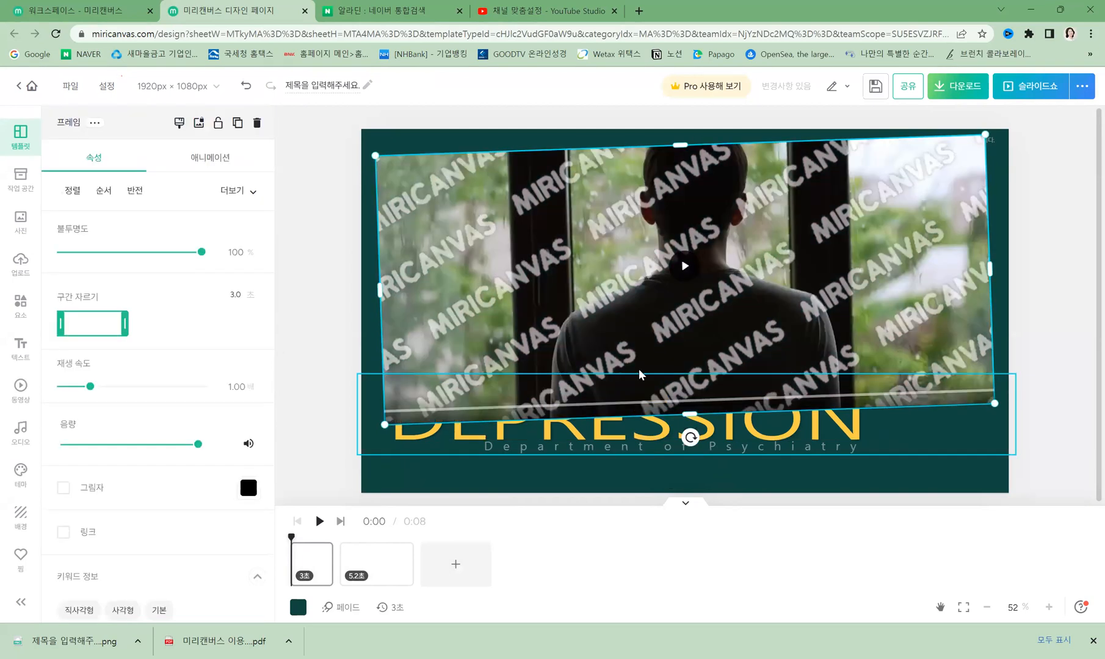
left_click(244, 89)
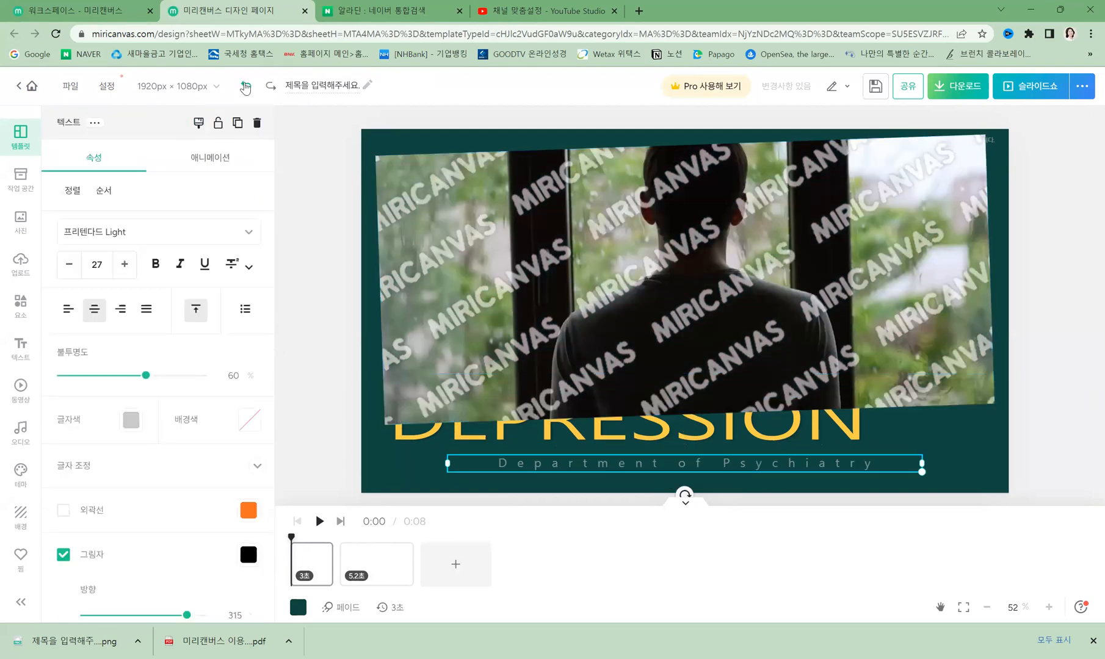
left_click(245, 87)
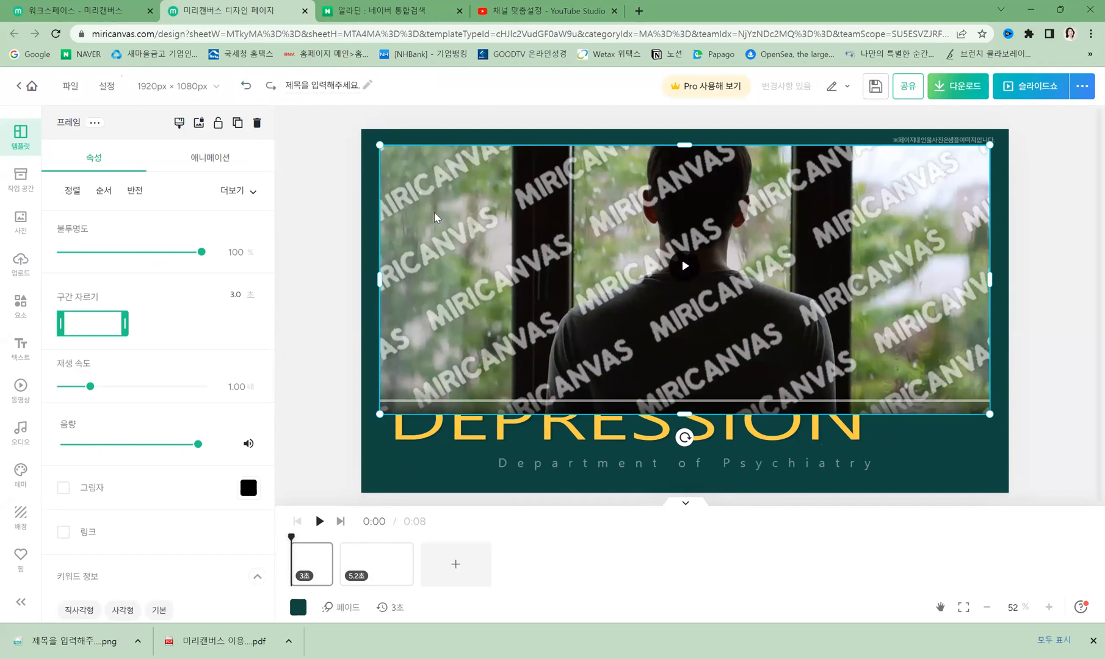
left_click(686, 270)
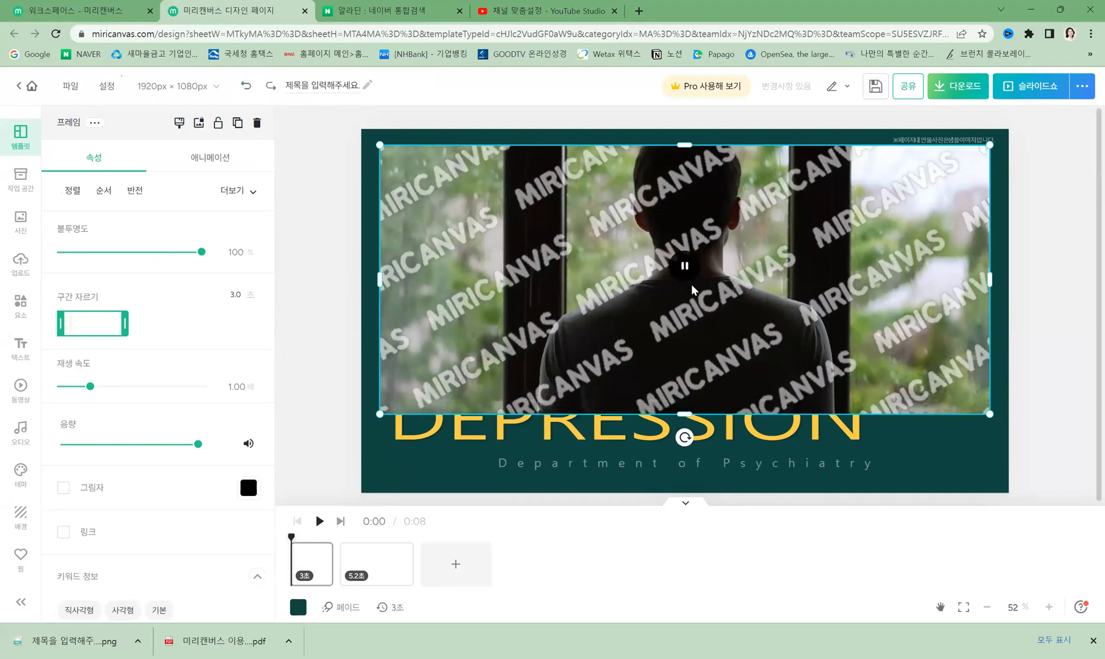
- View the second page, return to the first, and move the DEPRESSION title and its subtitle down below the video
left_click(374, 568)
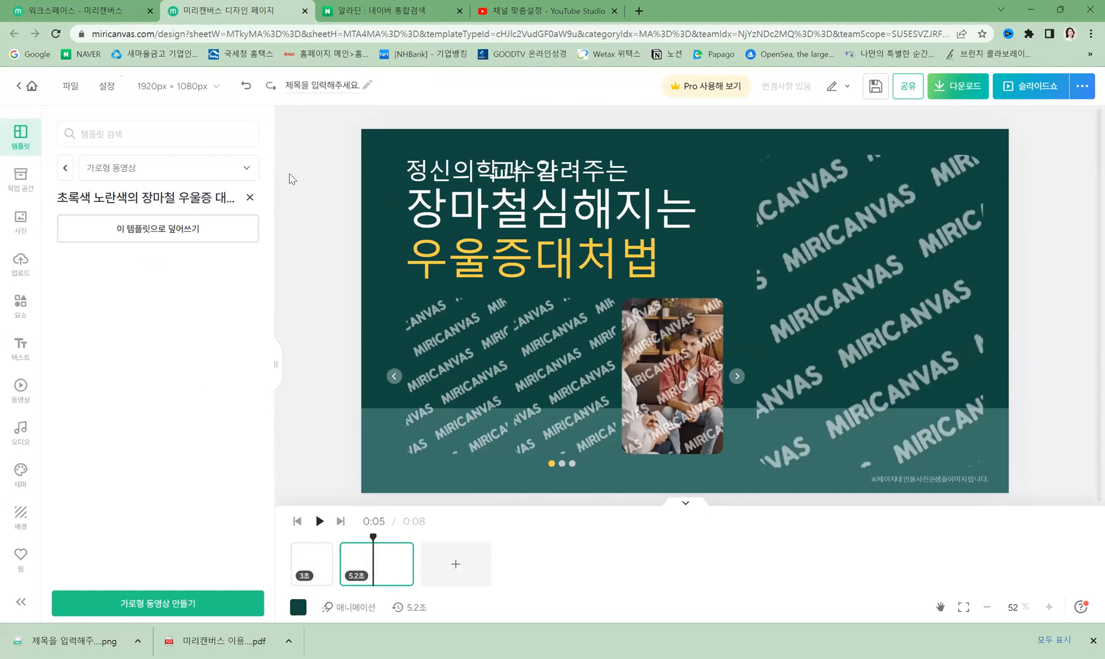
left_click(323, 556)
left_click_drag(667, 439, 659, 464)
left_click(663, 482)
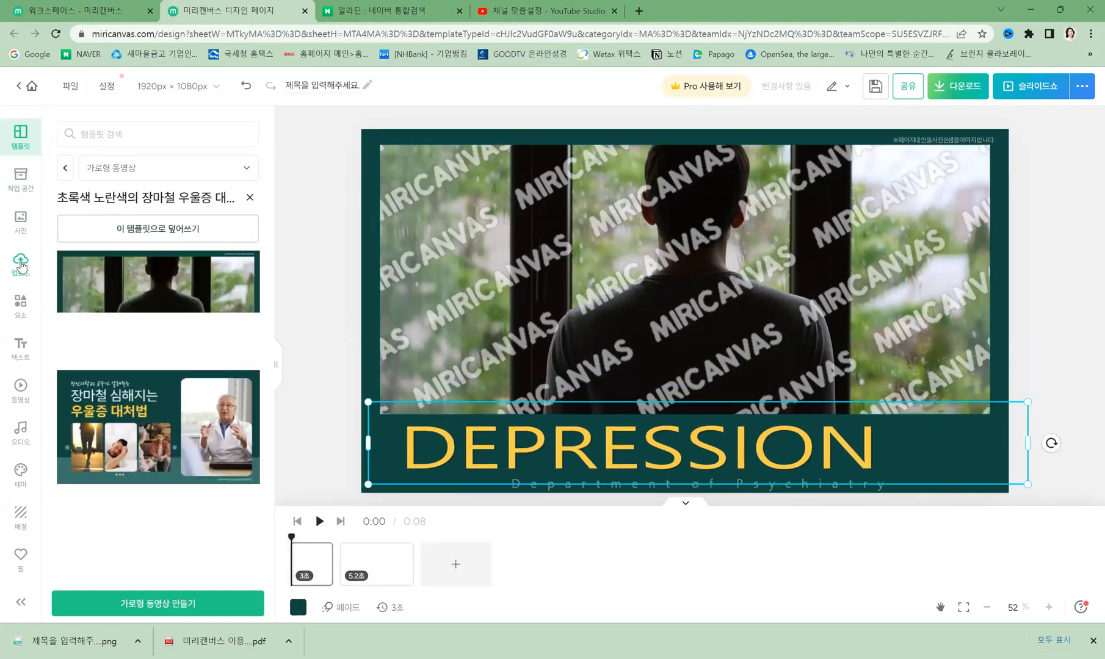
- Select the window video frame and show only the videos among the uploaded files
left_click(625, 267)
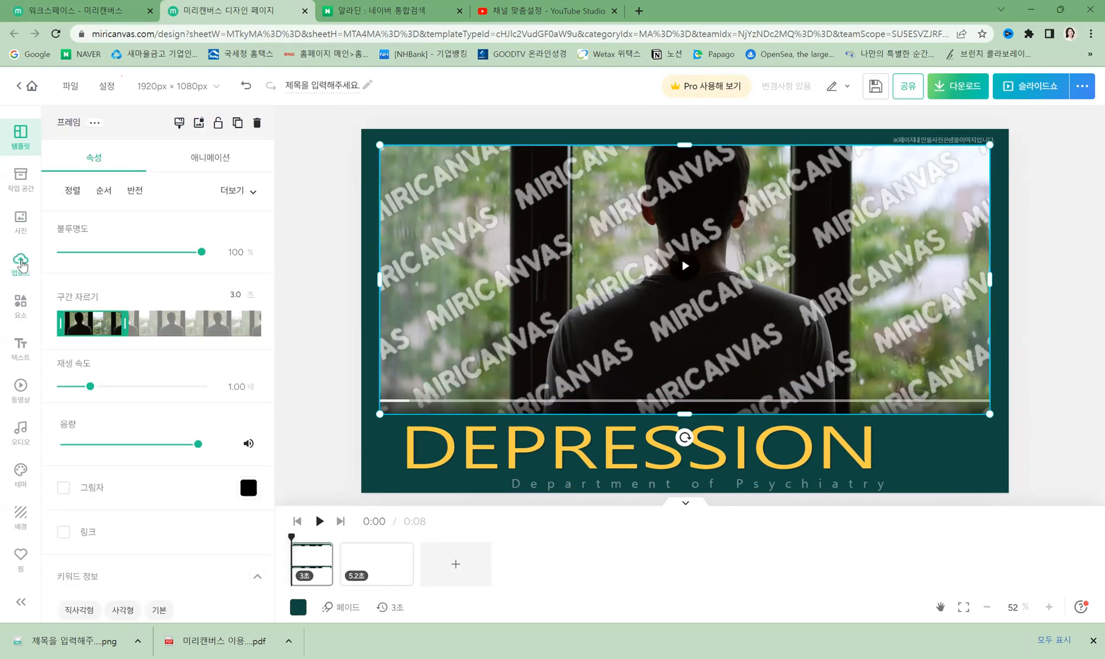
left_click(20, 263)
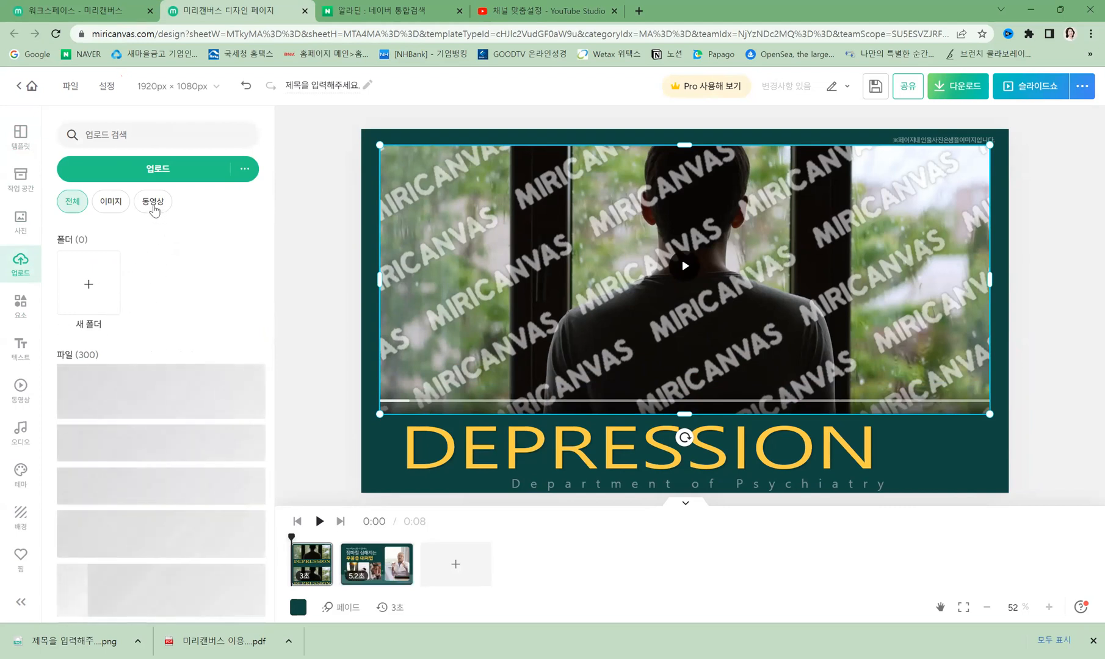
left_click(151, 205)
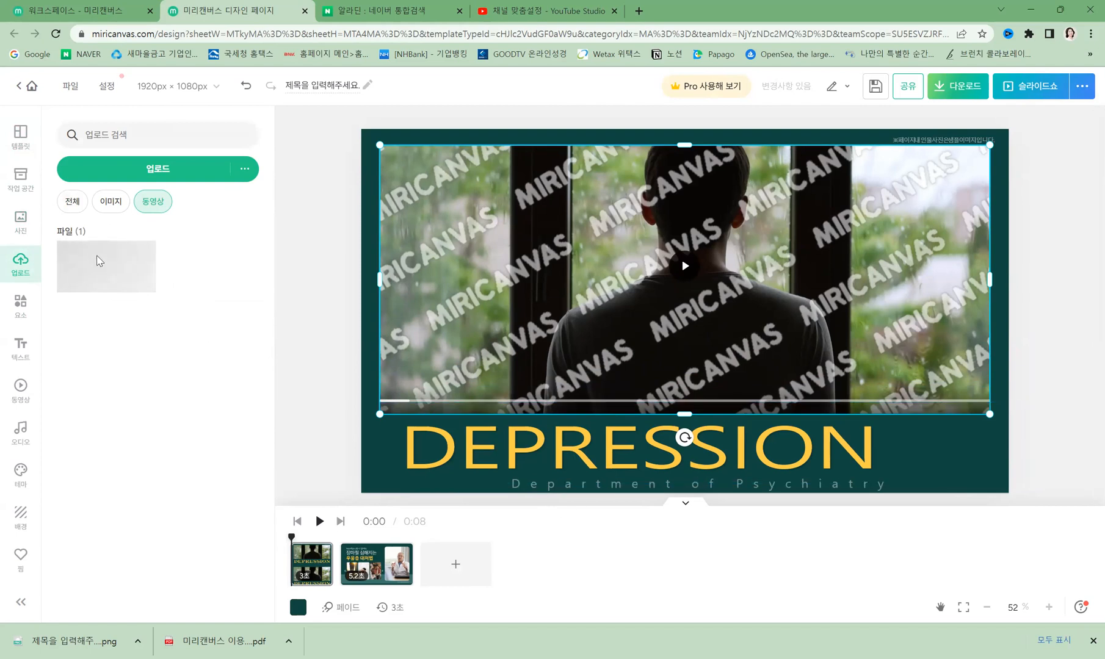
- Replace the DEPRESSION title text with 결국
left_click(595, 454)
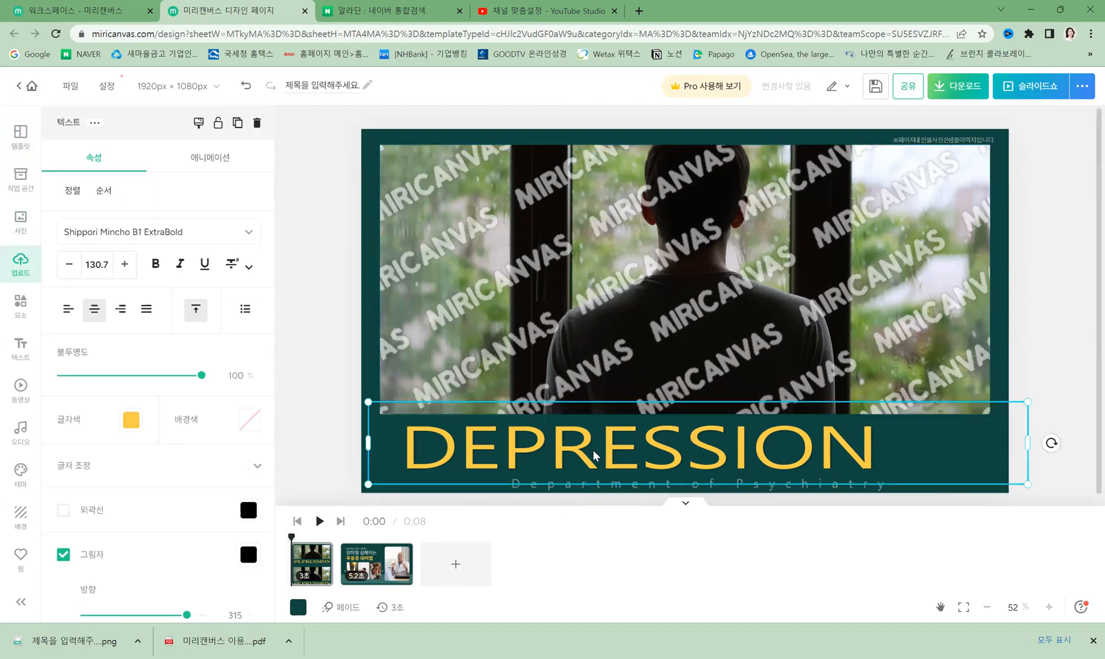
double_click(595, 455)
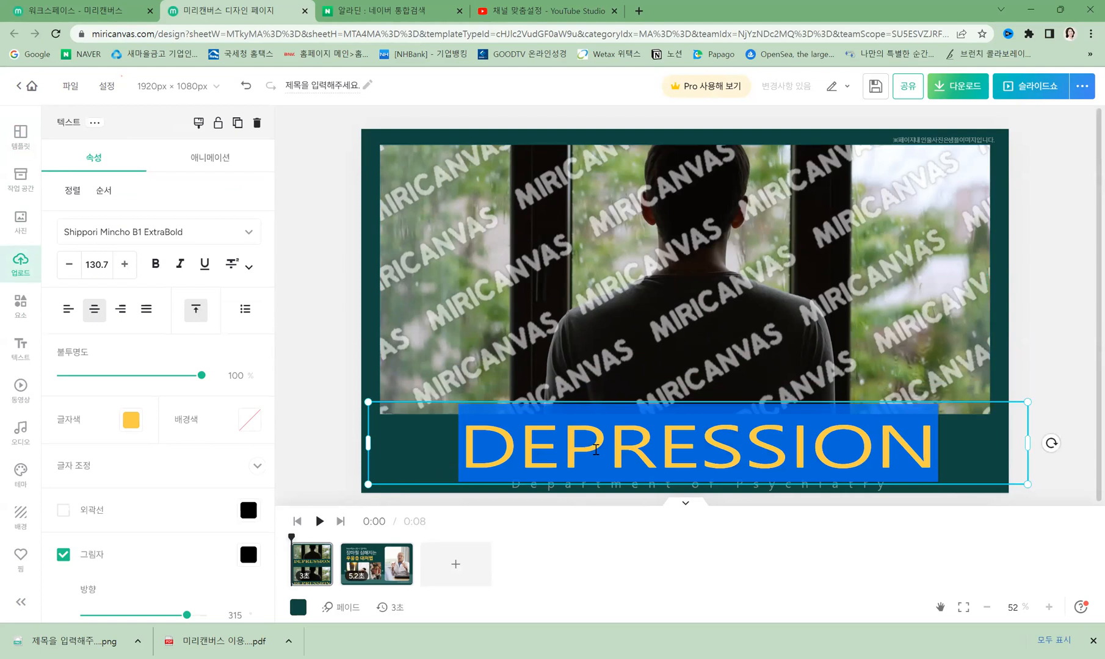
type("결국")
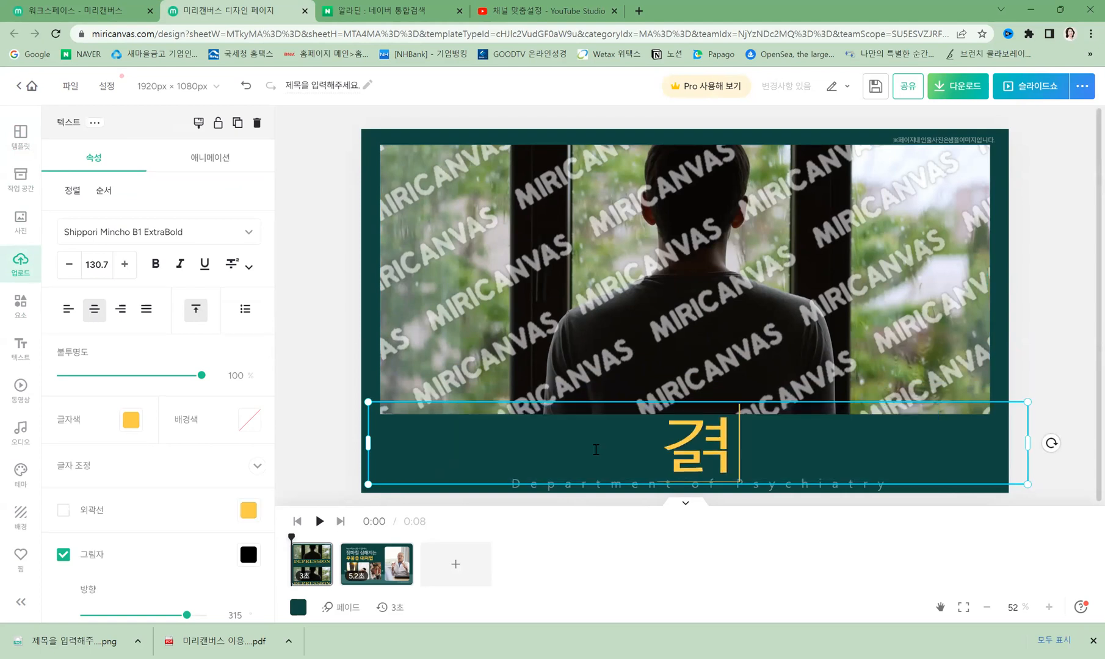
left_click(612, 525)
- Set the 결국 title's font size to 50 and move it down between the video and the subtitle
left_click(645, 431)
left_click(99, 266)
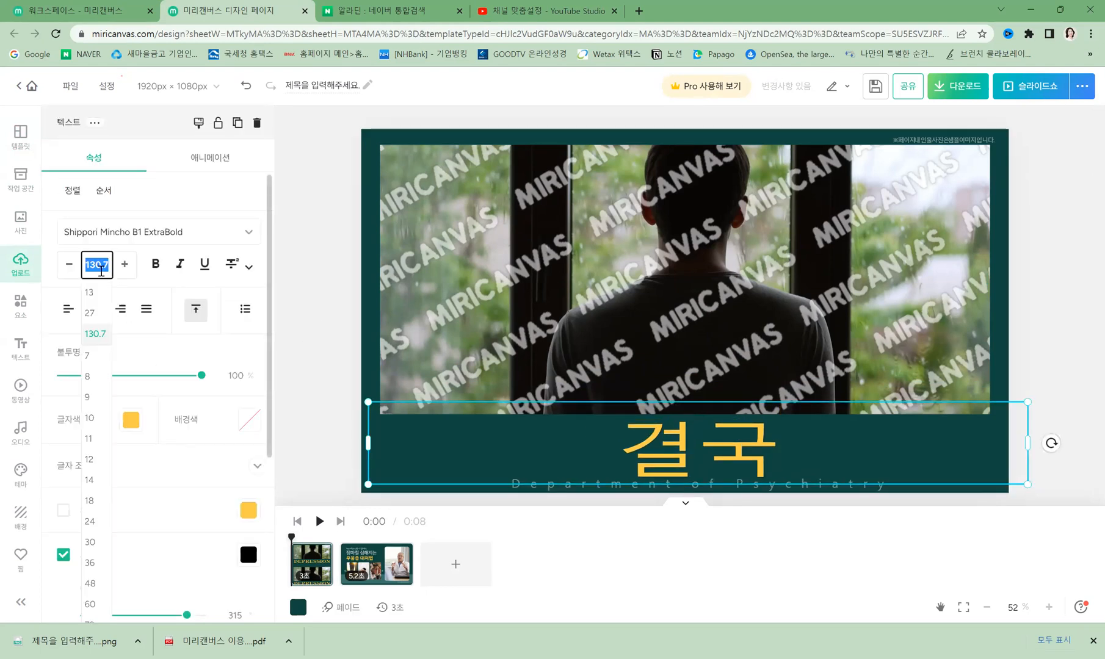
type("50")
key("Return")
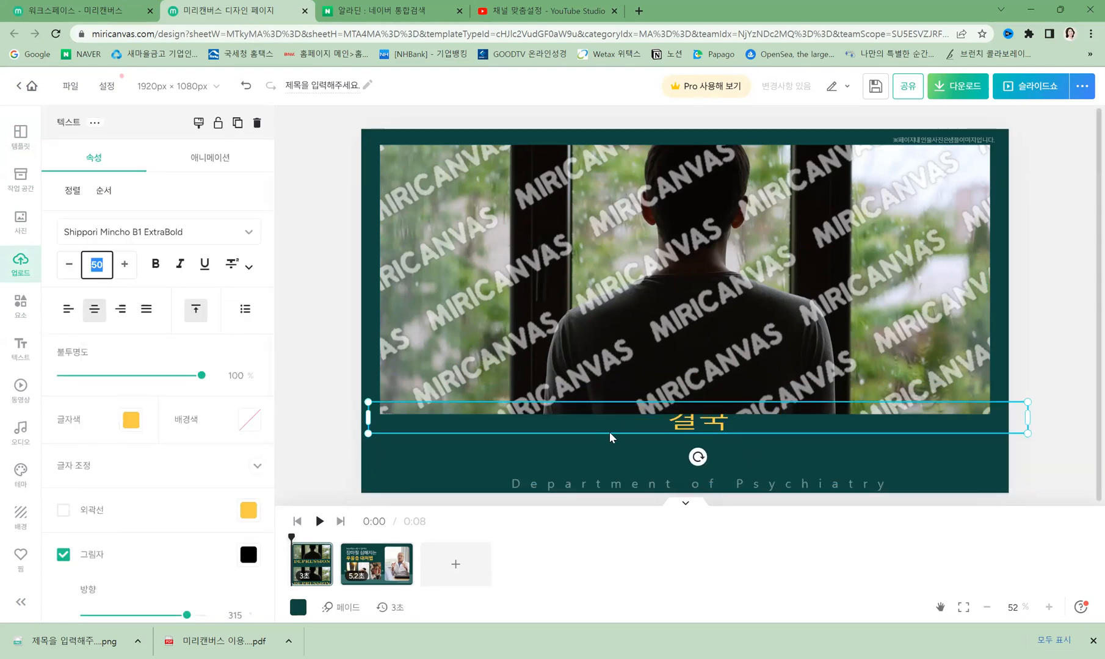
left_click_drag(629, 459, 628, 469)
- Replace the title text below the video with 결국 해내는 사람들의 원칙
double_click(691, 459)
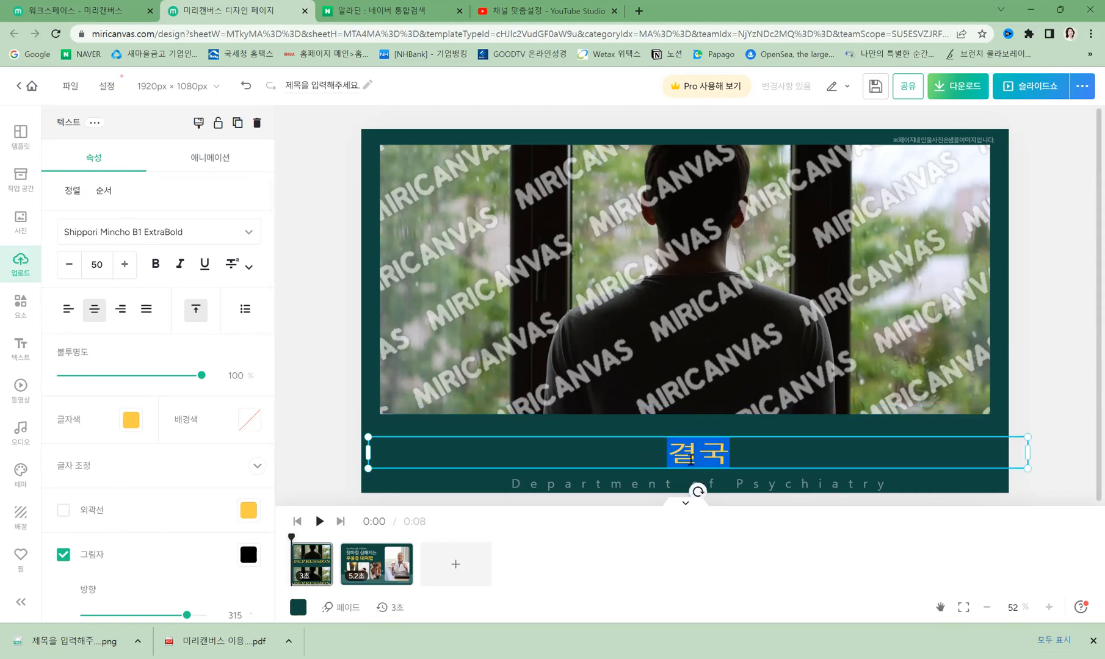
left_click(588, 407)
left_click(708, 459)
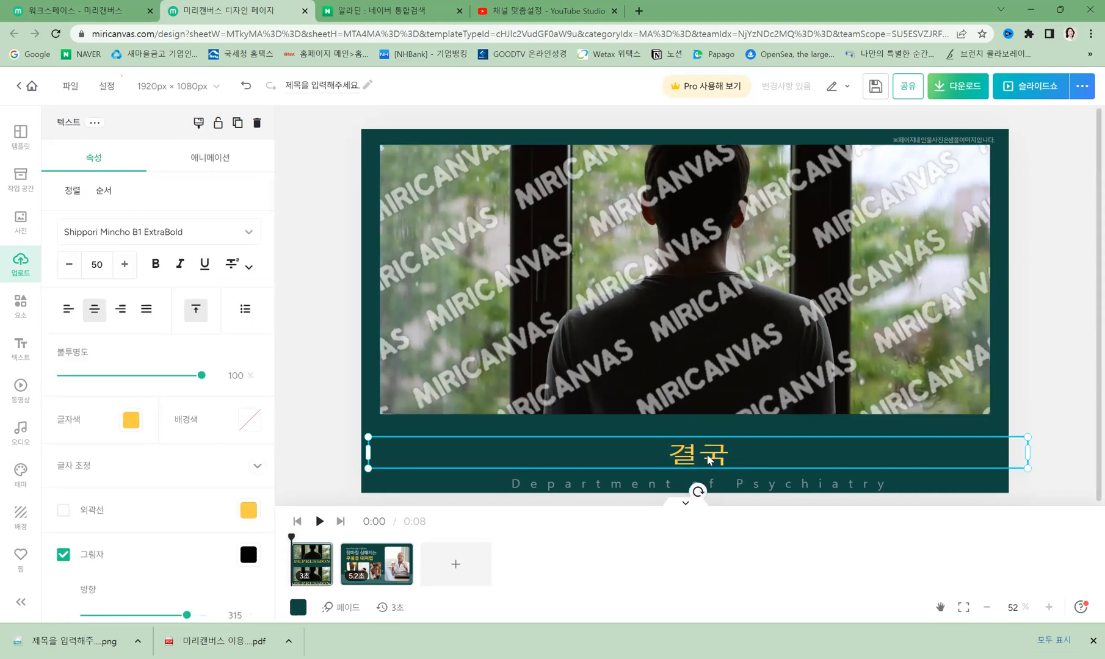
double_click(728, 452)
type("결국 해내는 사람들의 원")
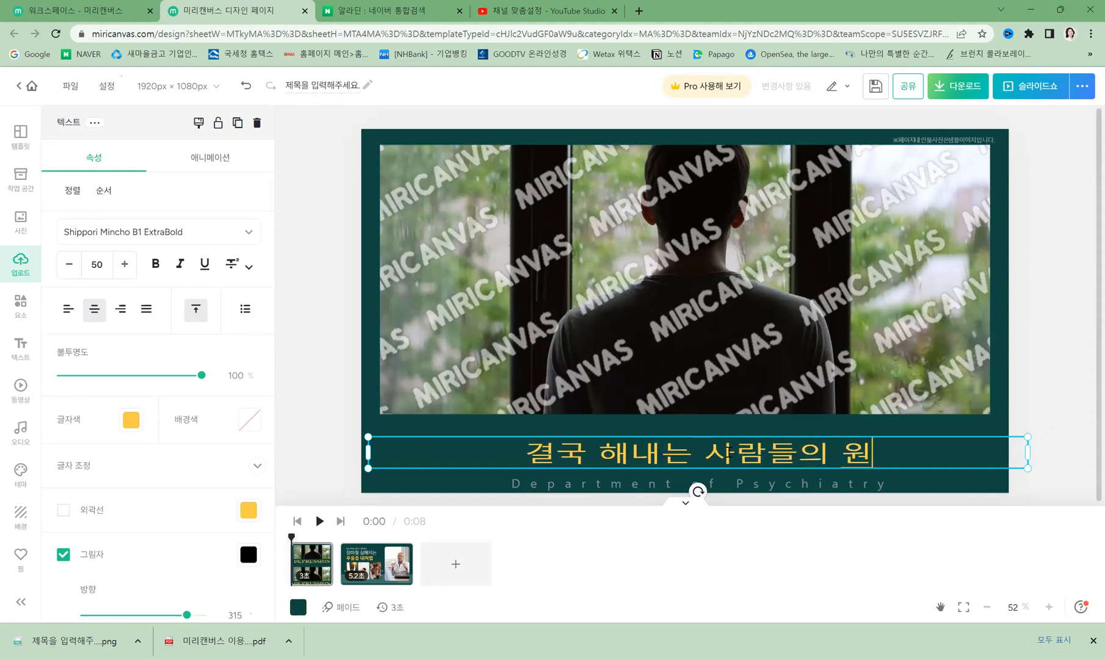
type("칙")
- Try to place the uploaded 04:28 video into the window video frame
left_click(404, 347)
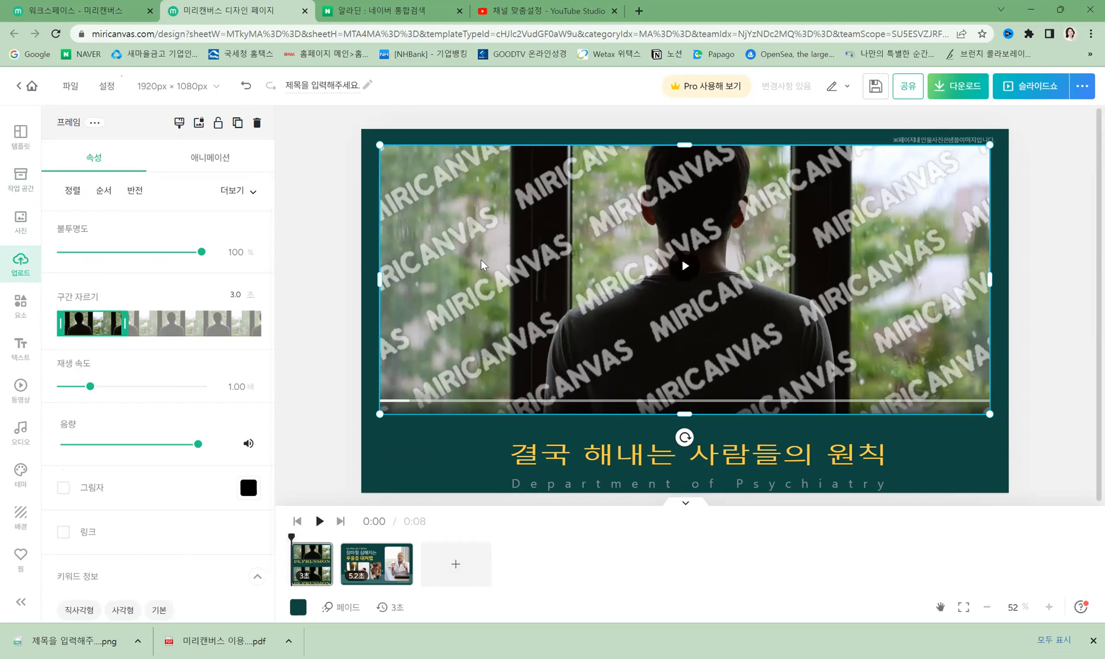
left_click(478, 487)
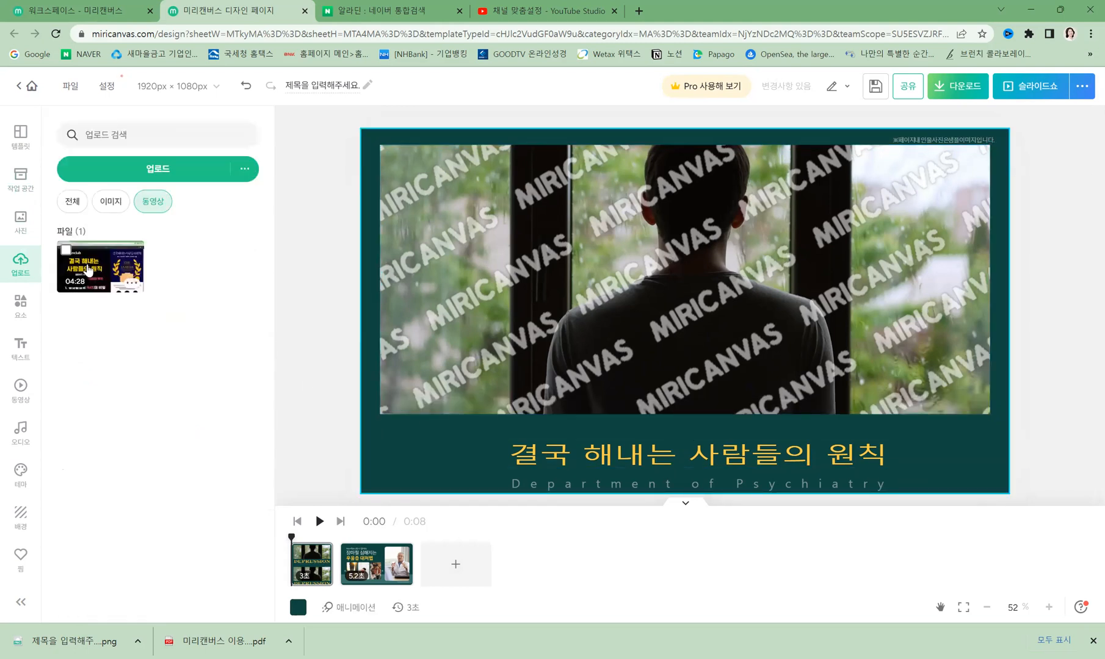
left_click_drag(561, 272, 561, 273)
left_click_drag(638, 353, 638, 353)
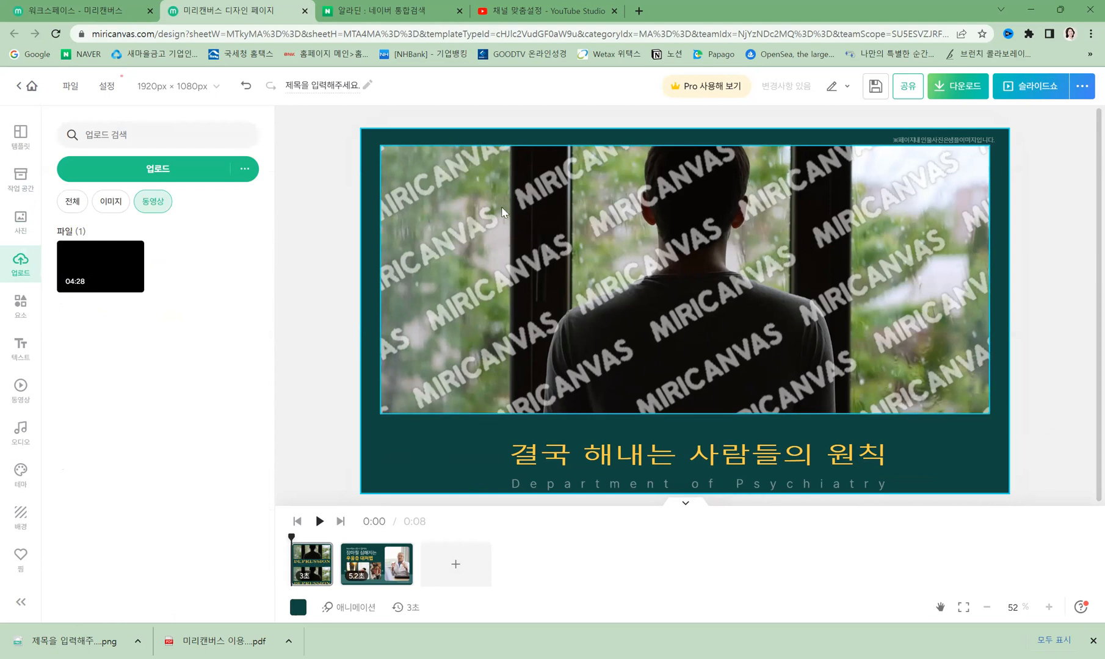
left_click_drag(111, 260, 574, 168)
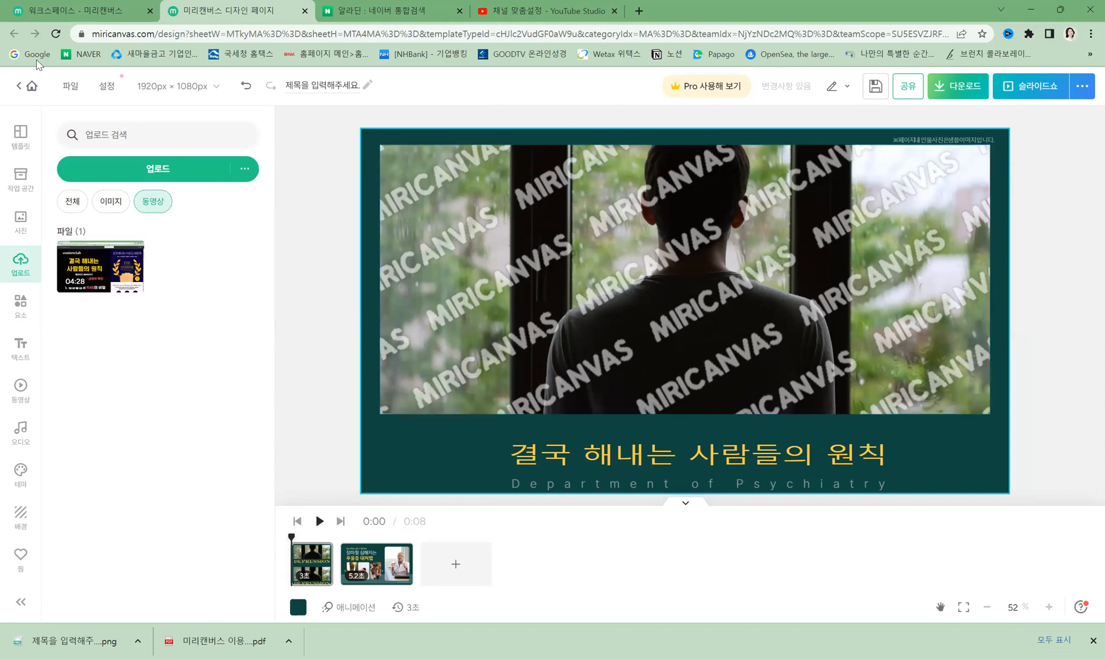
- Open 내 드라이브 in the workspace and examine the uploaded KakaoTalk_20230503_065208280.mp4 video among the design elements
left_click(20, 179)
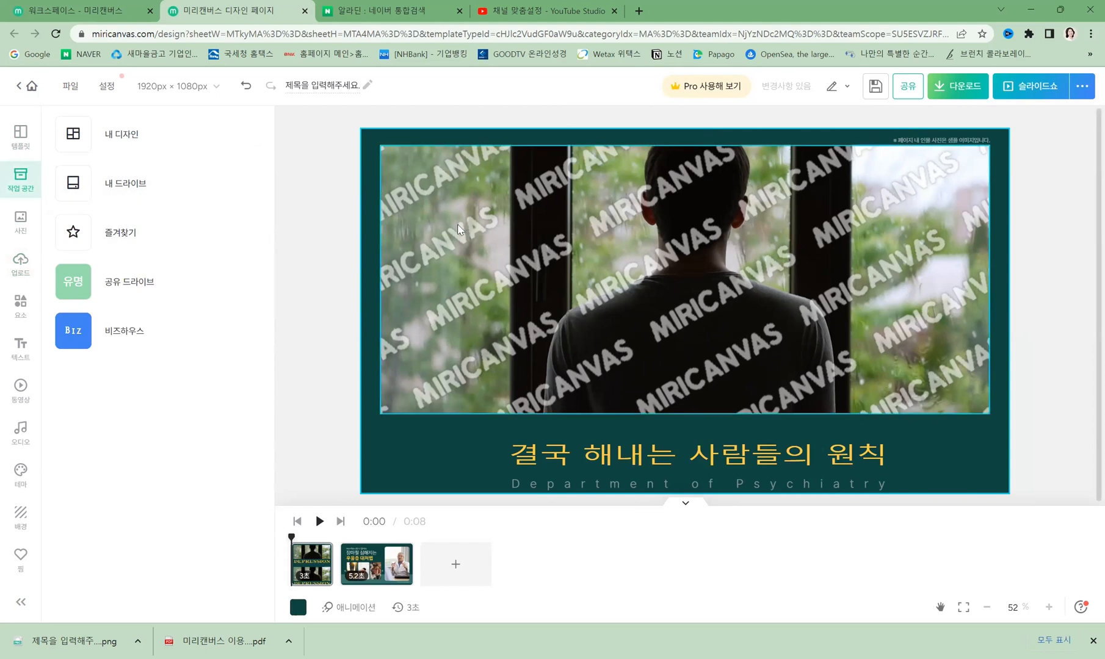
left_click(95, 10)
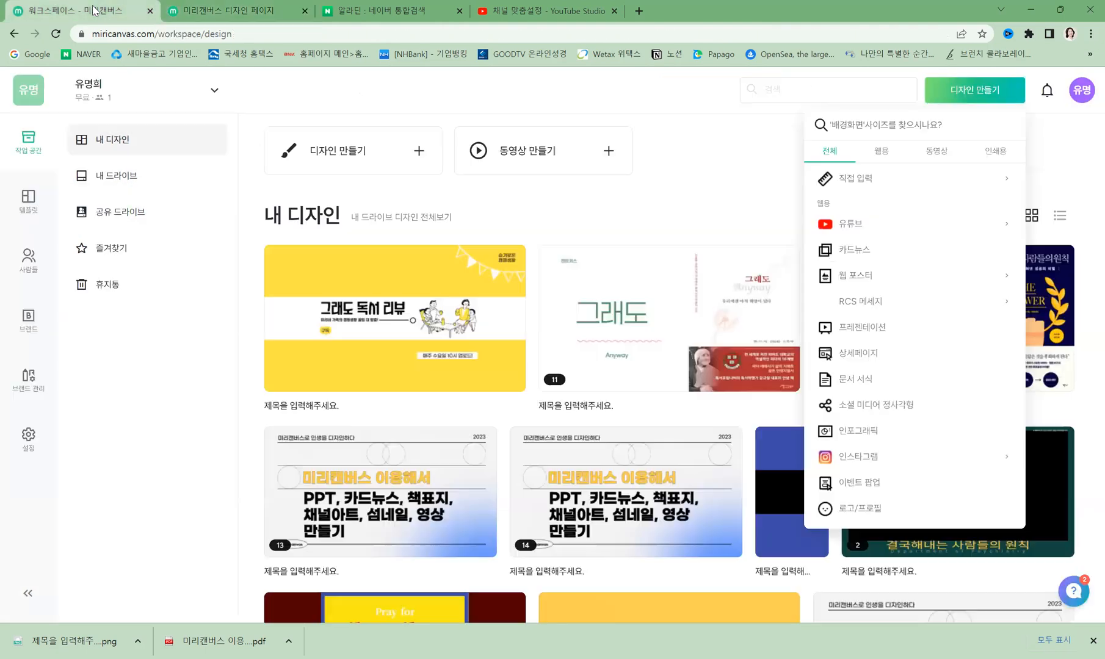
left_click(28, 144)
left_click(112, 178)
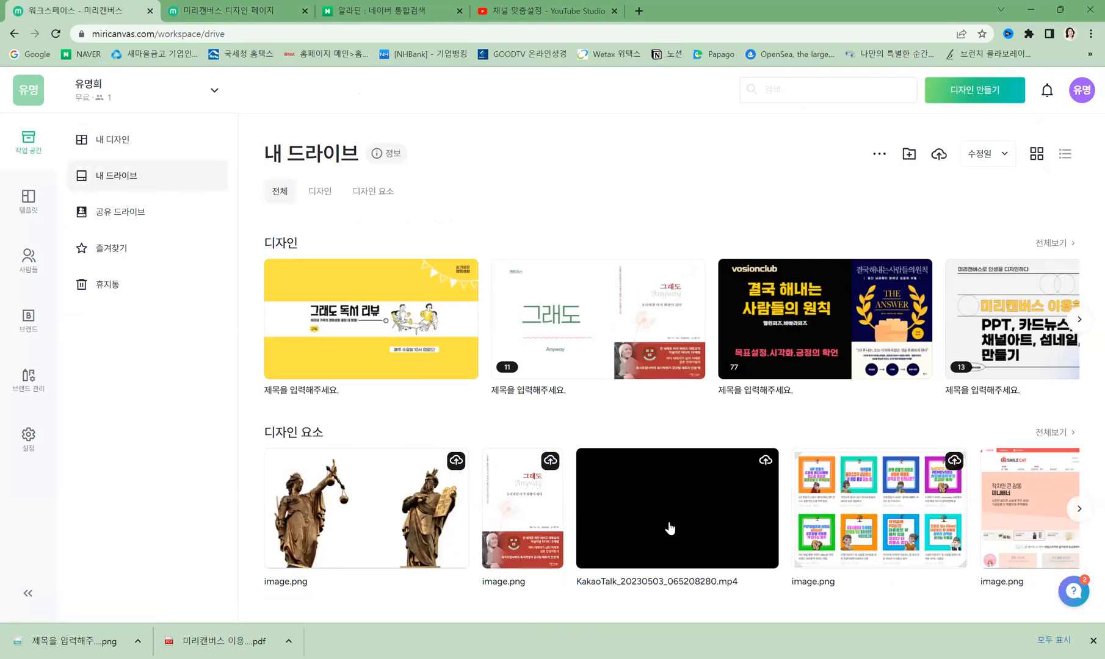
mouse_move(666, 508)
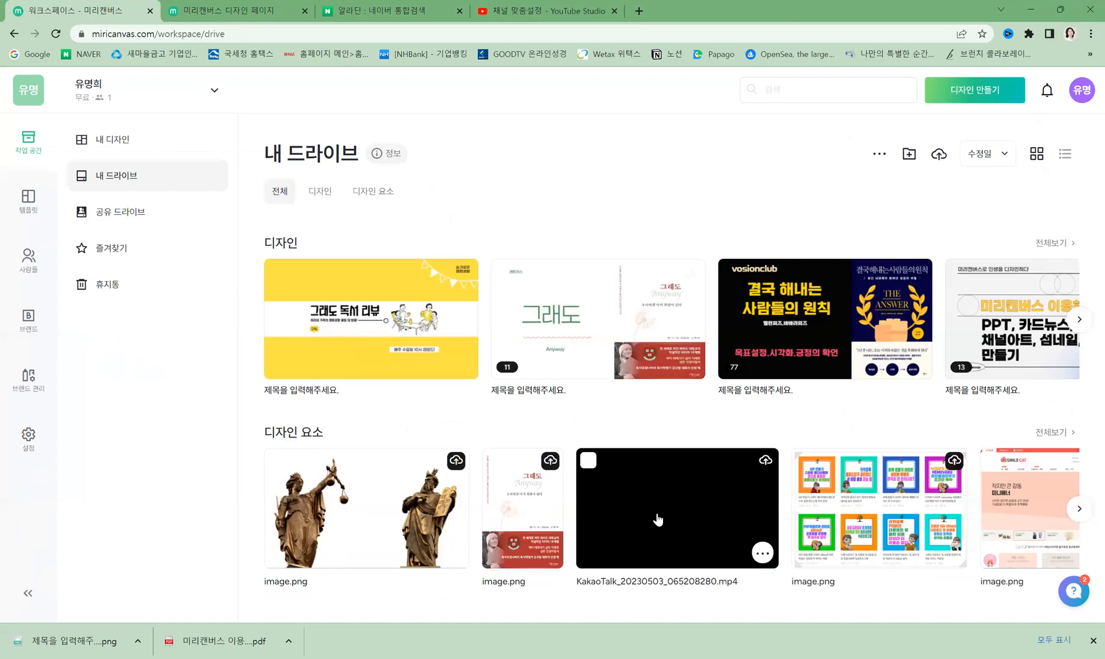
left_click(587, 461)
left_click(653, 499)
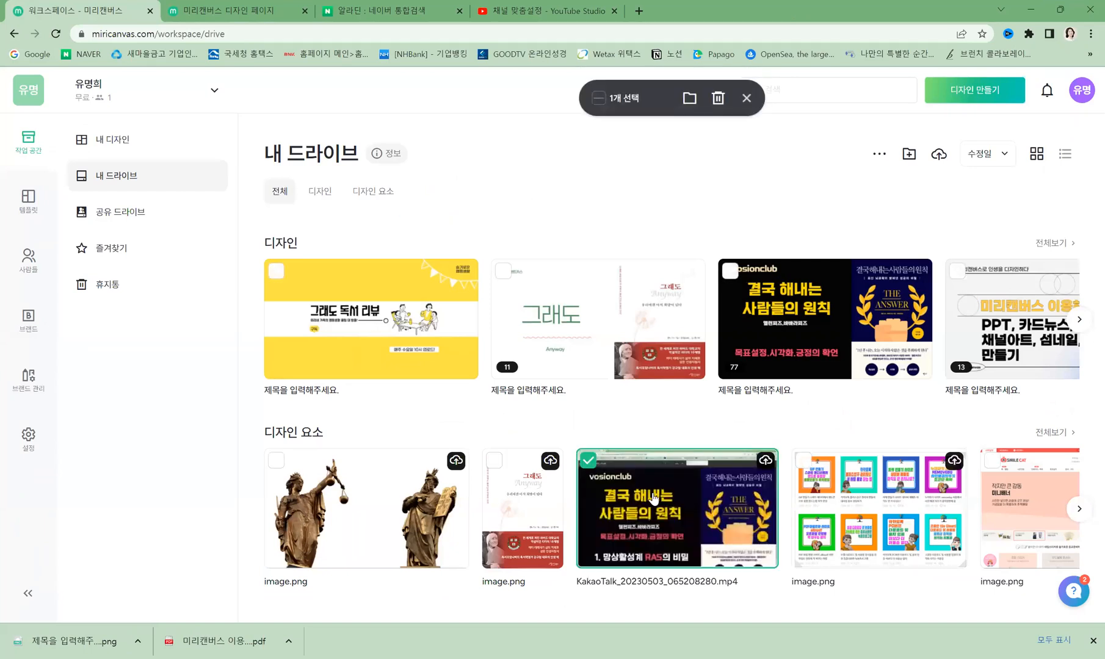
left_click(666, 512)
left_click(666, 511)
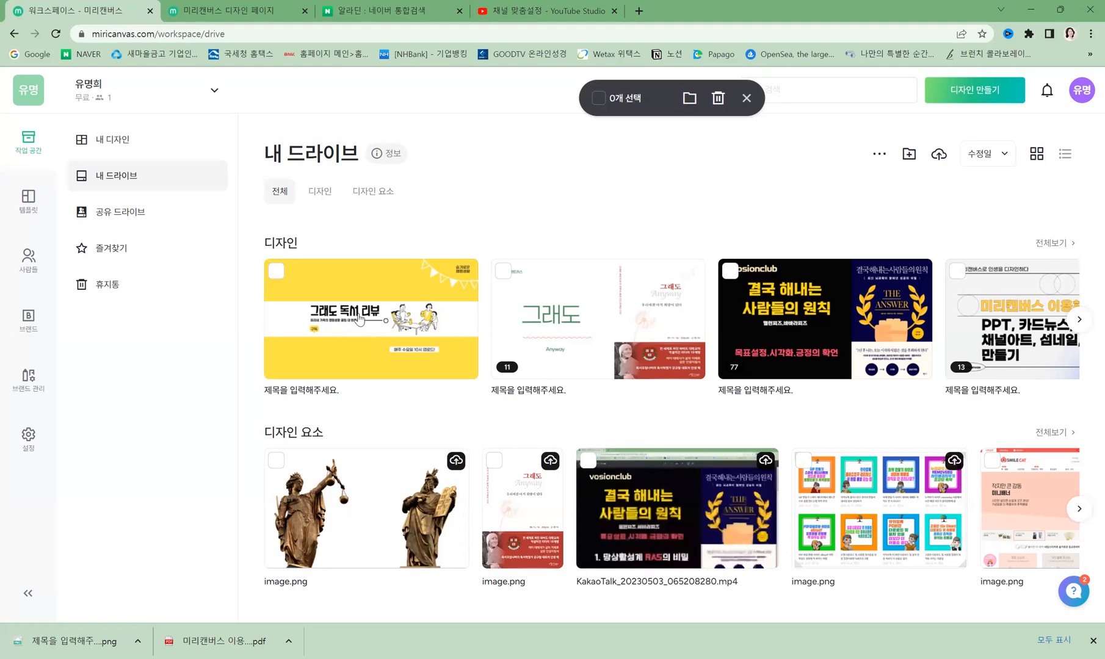
left_click(670, 506)
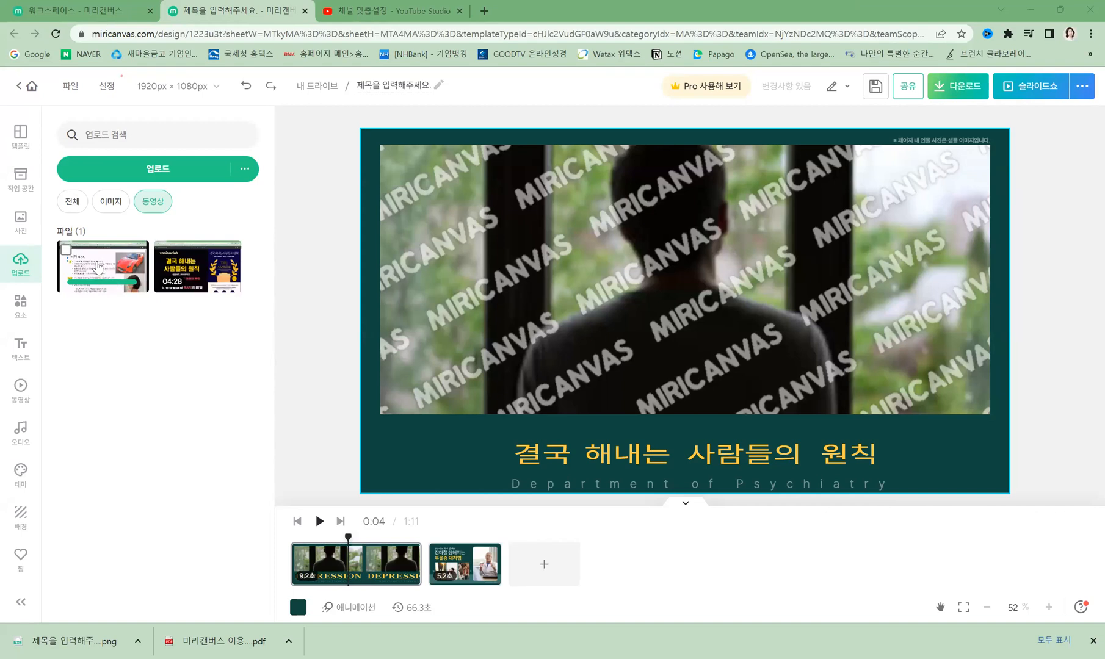
- Fill the design's video frame with the uploaded red-car lecture video and extend the frame downward to about 1810 × 913 px
left_click_drag(98, 264, 648, 335)
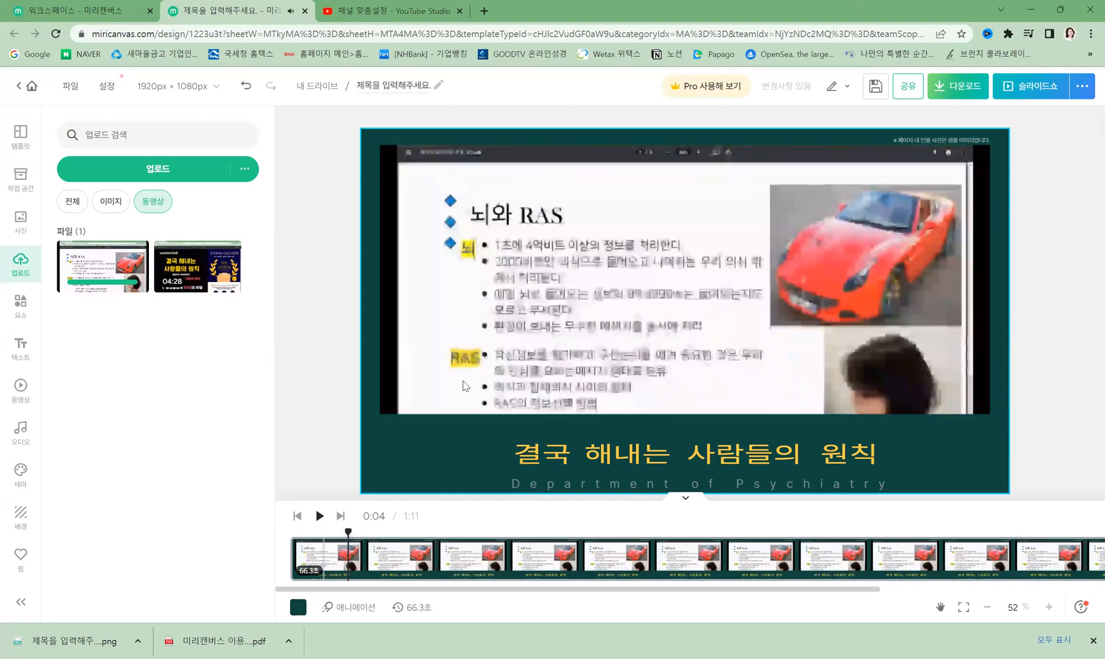
left_click(673, 367)
left_click_drag(684, 420, 684, 453)
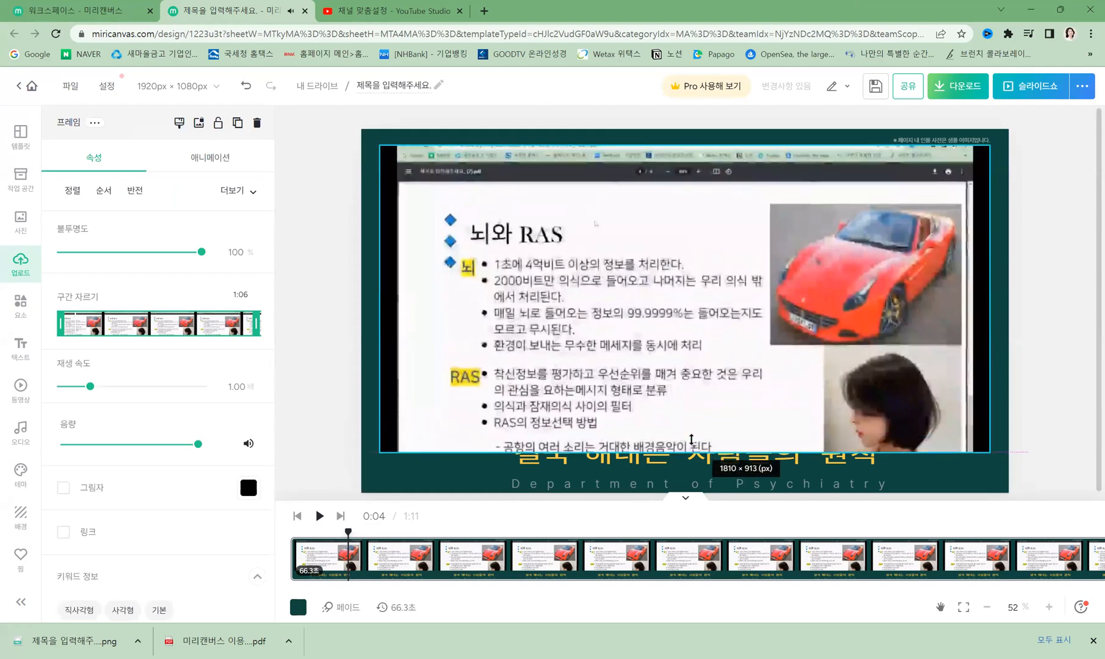
left_click(683, 284)
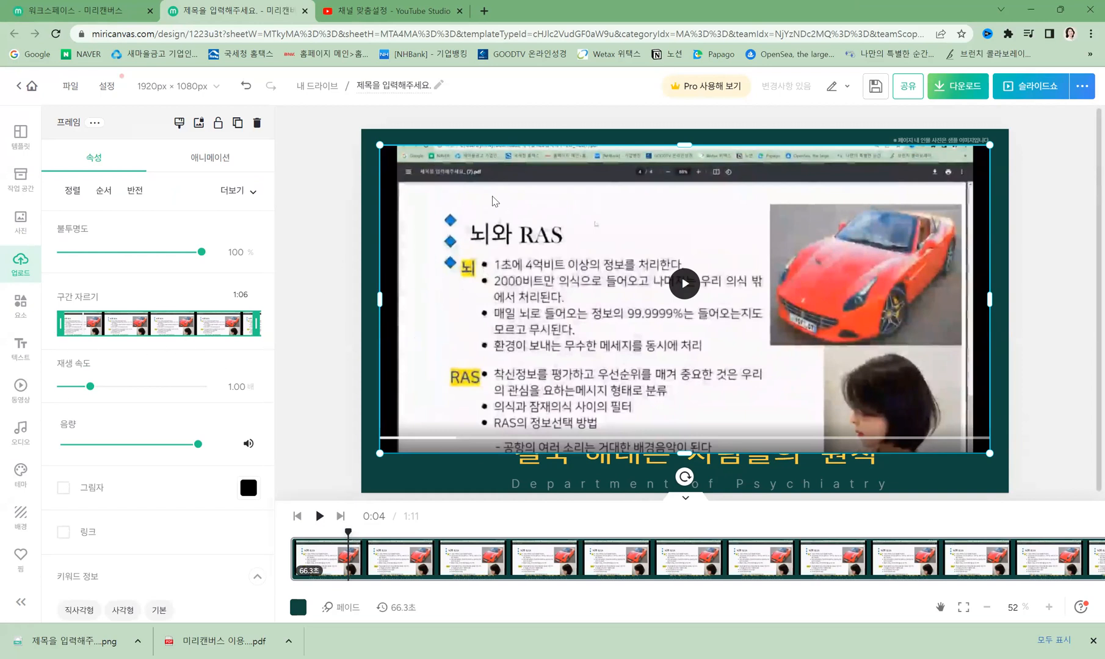
- Move the 결국 해내는 사람들의 원칙 title down below the enlarged video and undo the stray frame rotation
left_click_drag(749, 465, 722, 470)
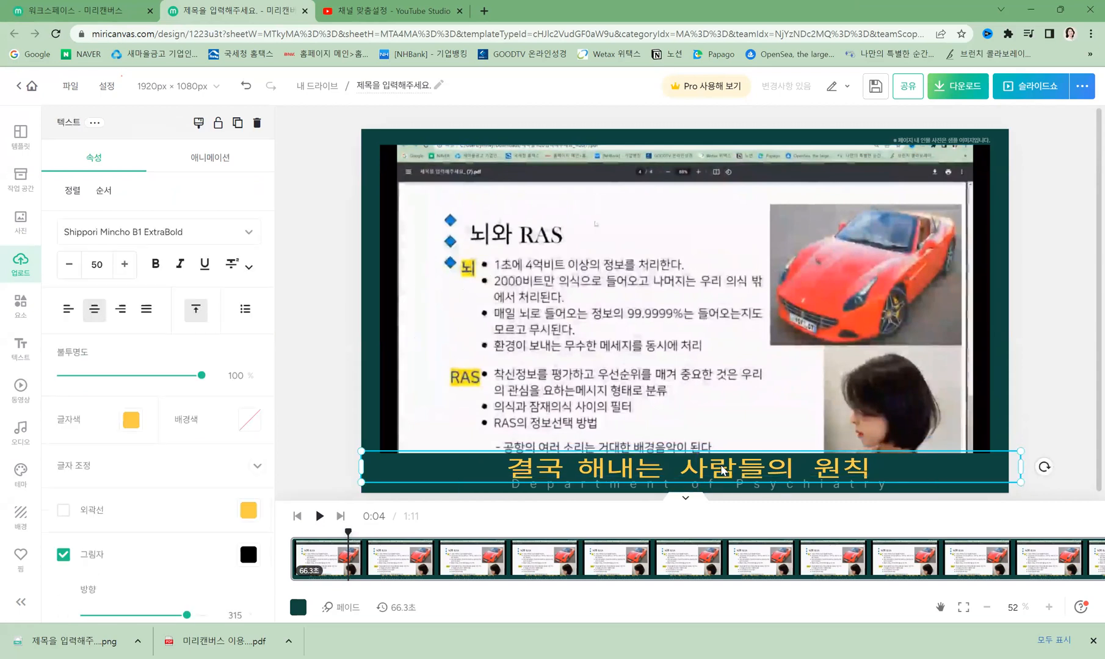
left_click(658, 447)
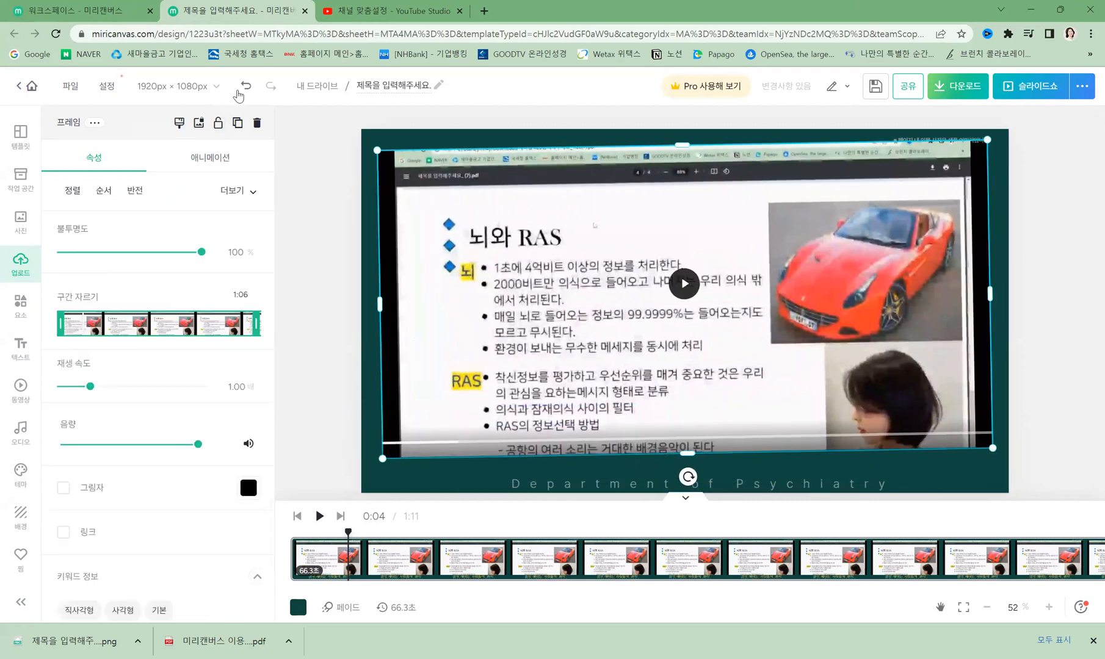
left_click(244, 87)
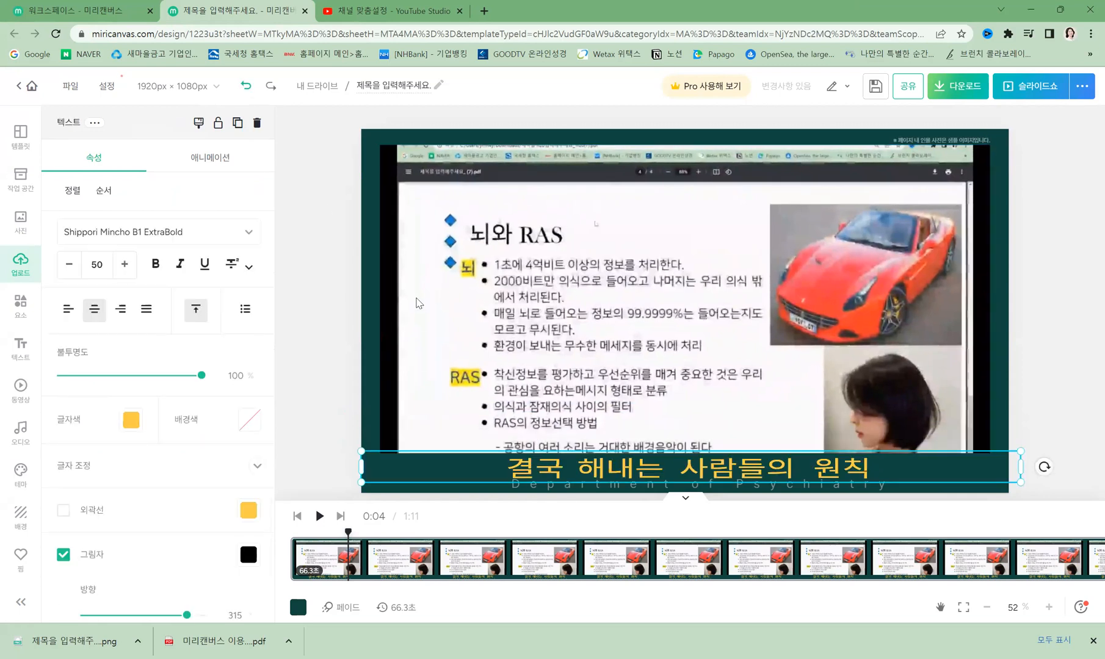
double_click(537, 468)
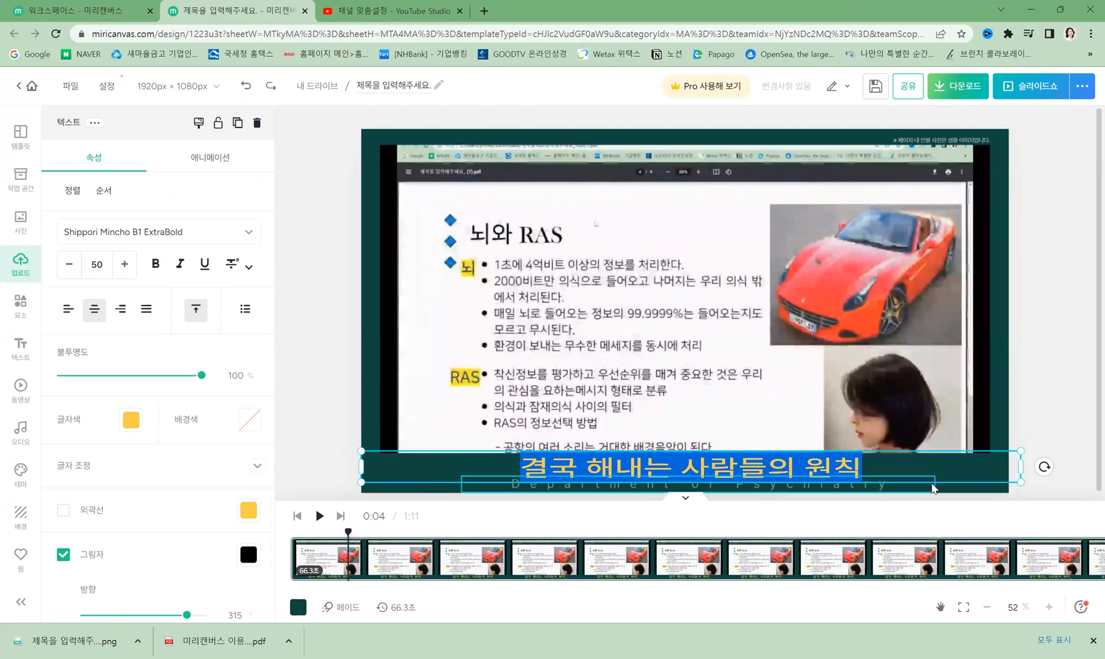
left_click(1031, 394)
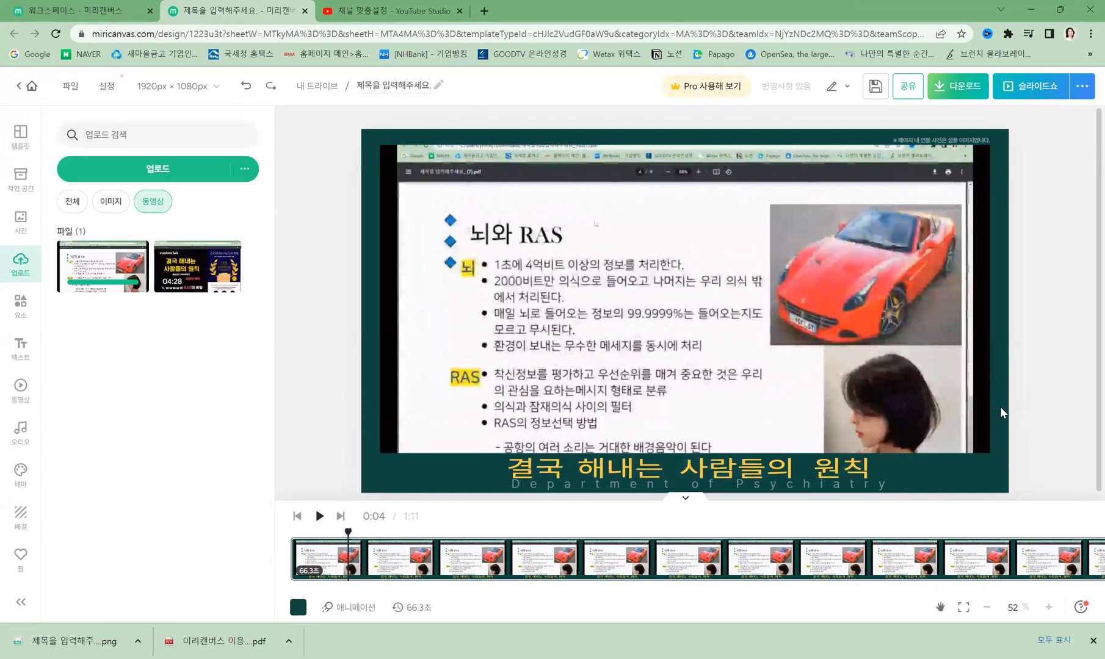
- Narrow the title's text box from its right edge so it fits within the page
left_click(993, 467)
left_click_drag(1020, 467, 921, 467)
double_click(525, 462)
left_click(348, 451)
left_click(436, 475)
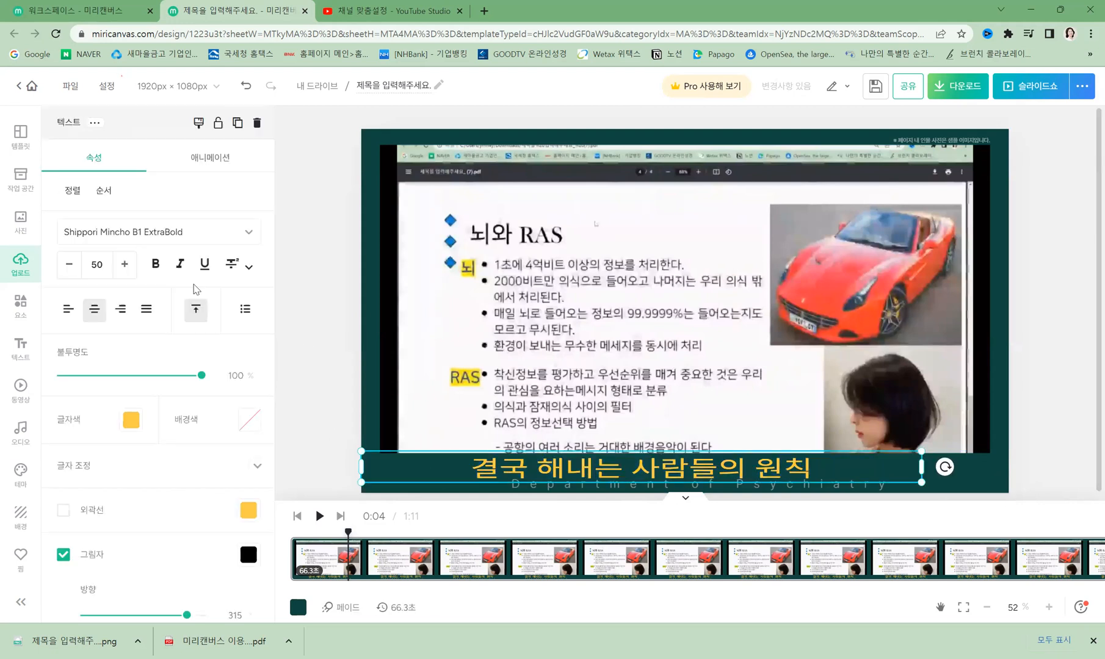
- Bring the title to the very front and move it right to the page's horizontal centre
left_click(72, 190)
left_click(103, 191)
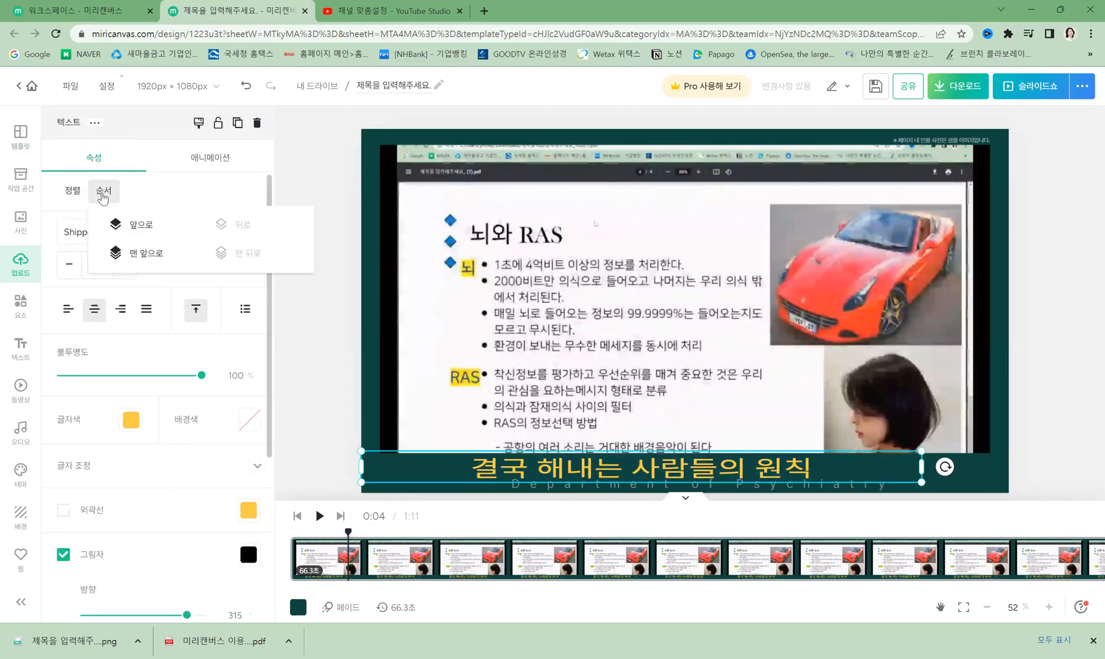
left_click(144, 253)
left_click_drag(525, 472, 626, 477)
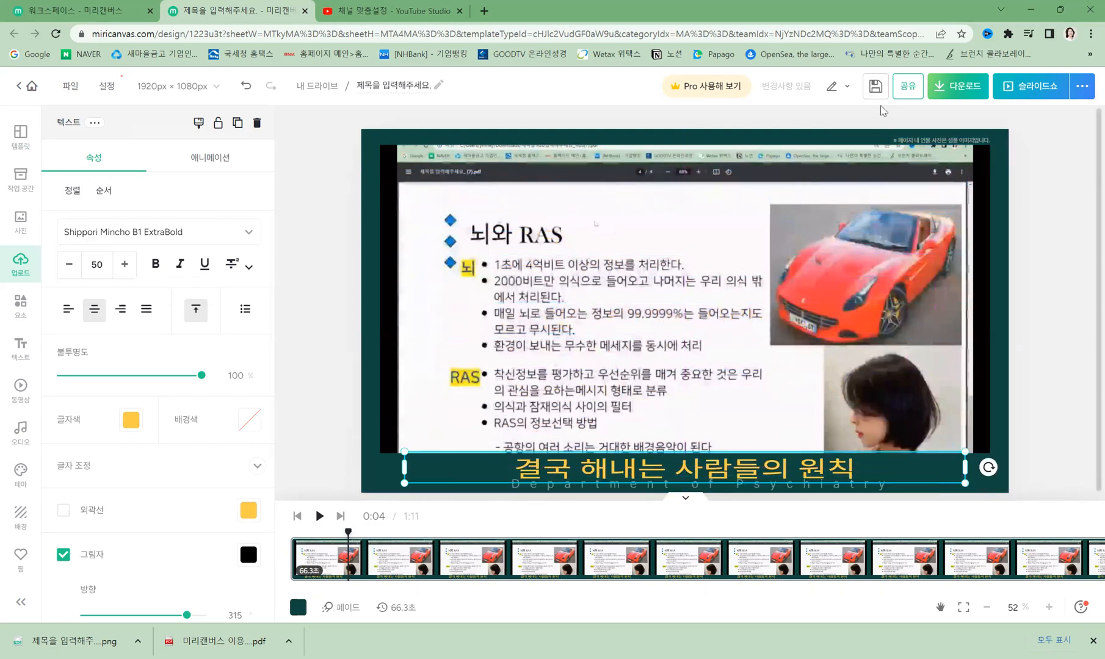
- Open the MP4 video download options for the design and return to 내 드라이브 in the workspace
left_click(964, 85)
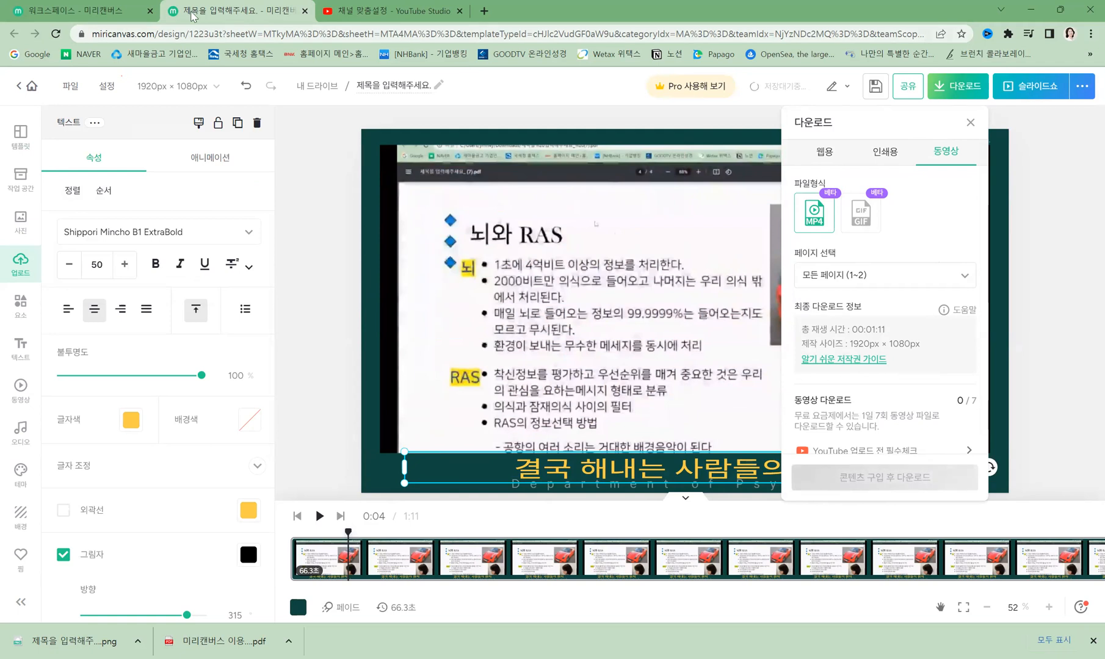
left_click(89, 11)
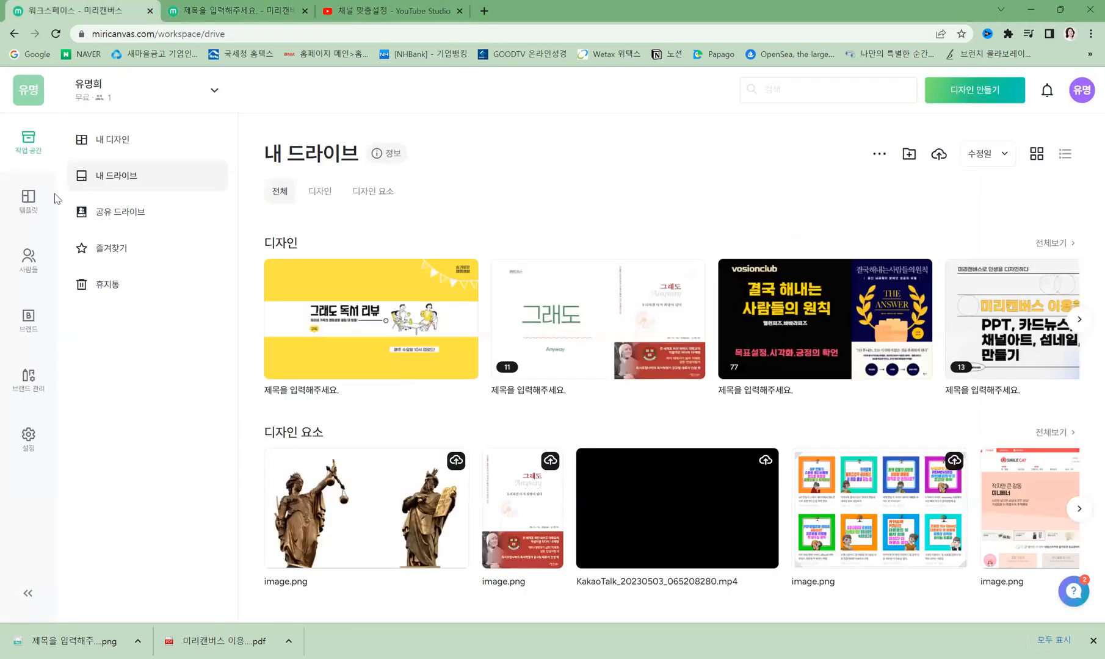
left_click(116, 180)
- Open the 미리캔버스 이용해서 presentation from the drive and review its pages through the 감사합니다 page, returning to page 5
left_click(969, 299)
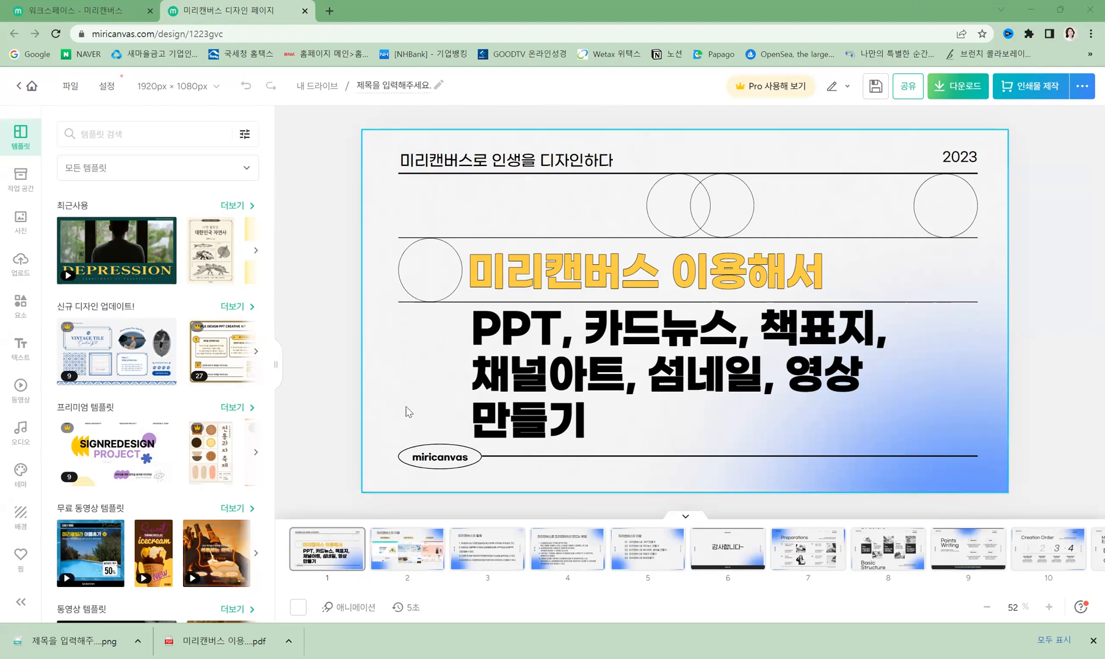
left_click(363, 419)
scroll(364, 419, "down", 1)
scroll(363, 421, "down", 1)
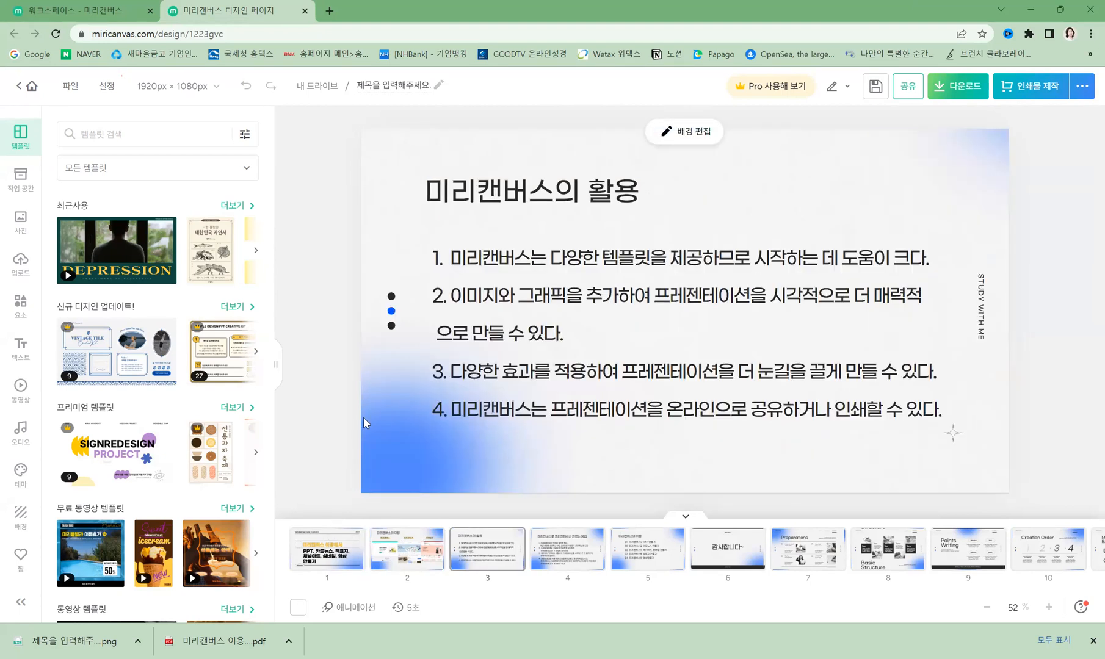
scroll(363, 422, "down", 1)
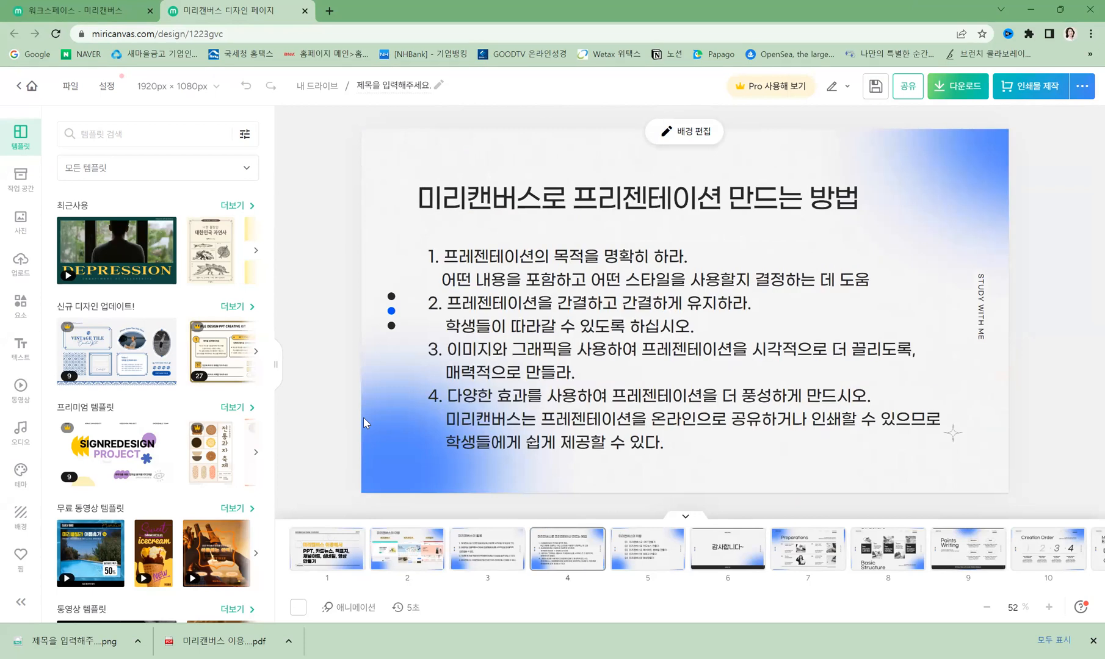
scroll(363, 423, "down", 1)
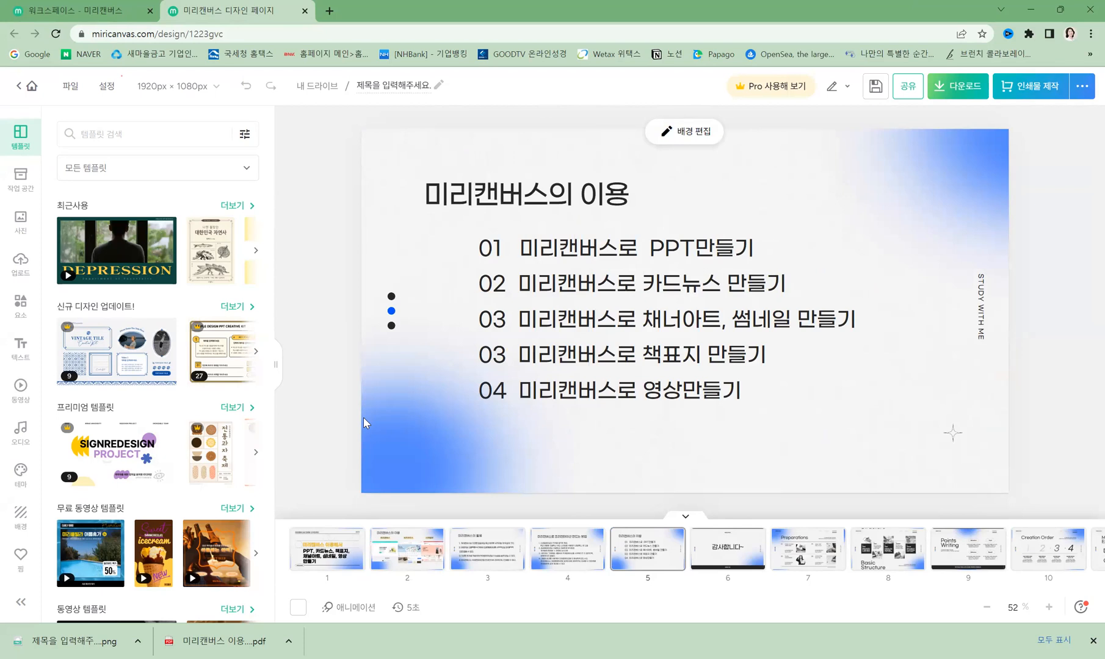
scroll(363, 421, "down", 1)
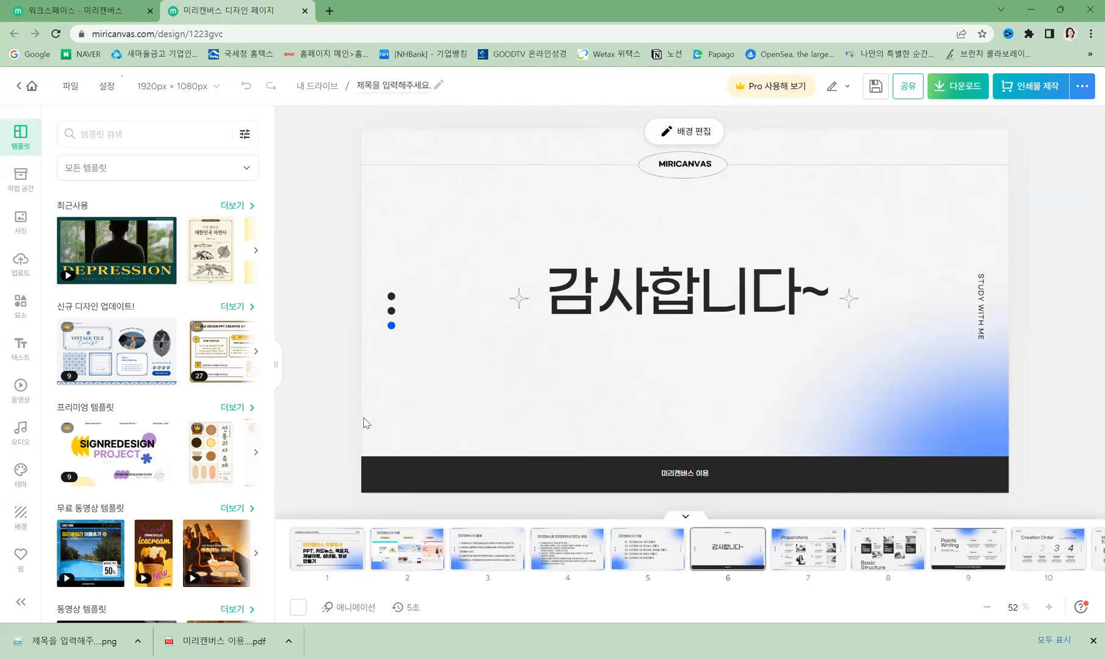
scroll(365, 423, "up", 1)
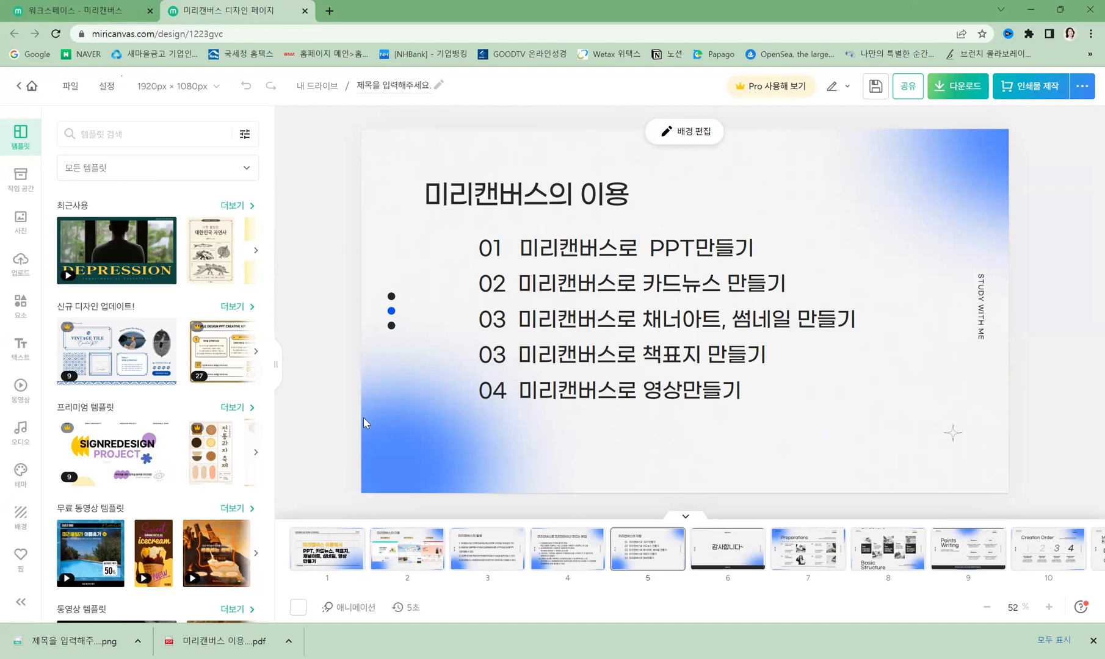